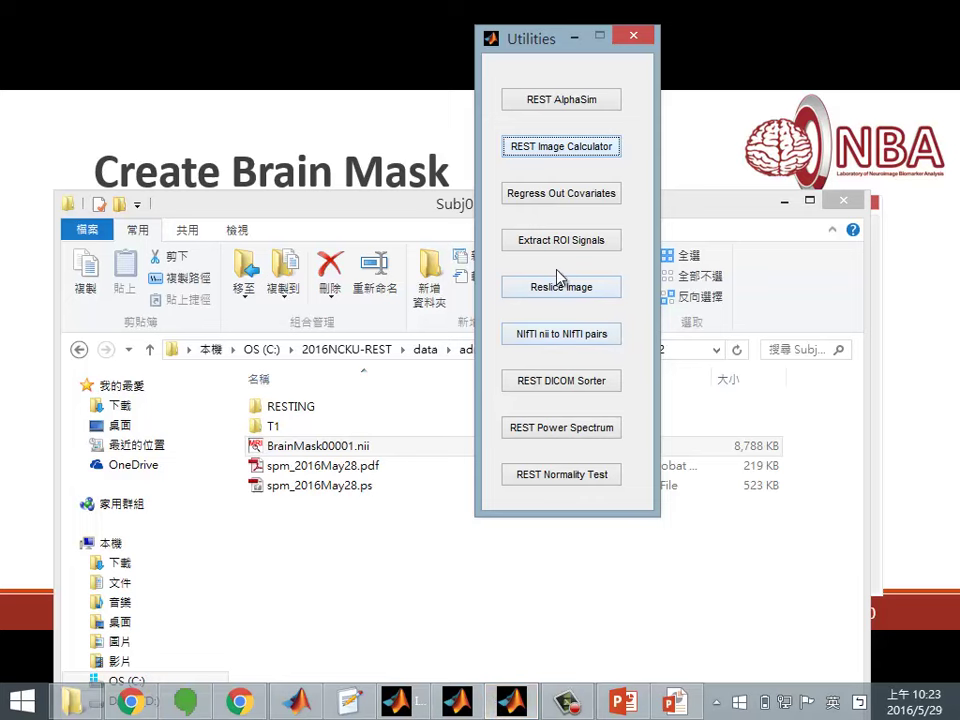
Open the REST Image Calculator and add the wmean .img image from Subj01's RESTING folder as an individual image
left_click(590, 147)
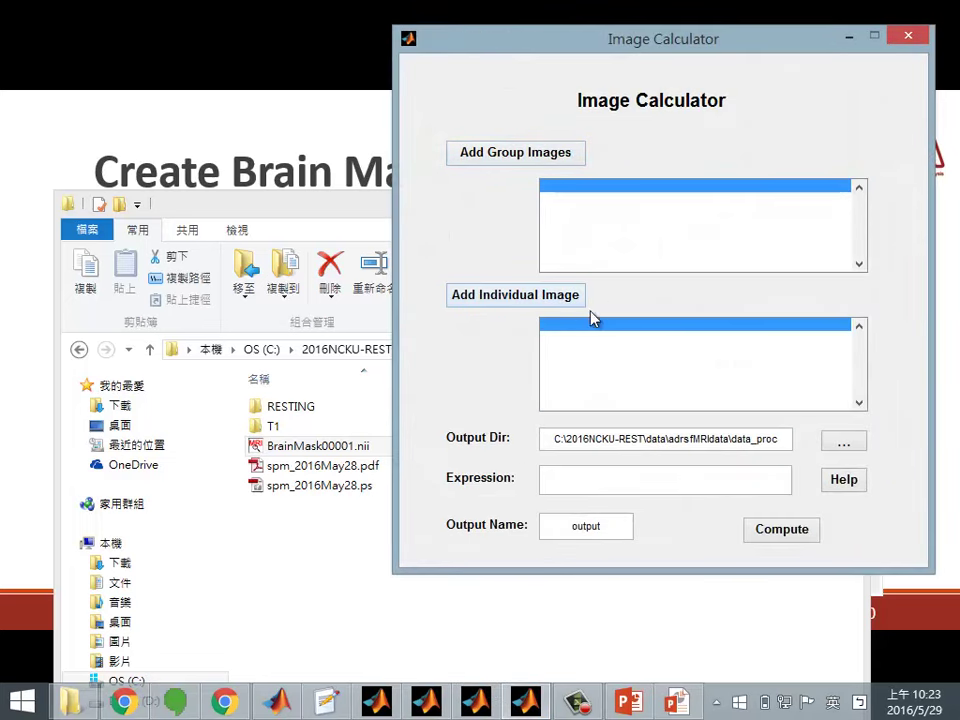
left_click(546, 302)
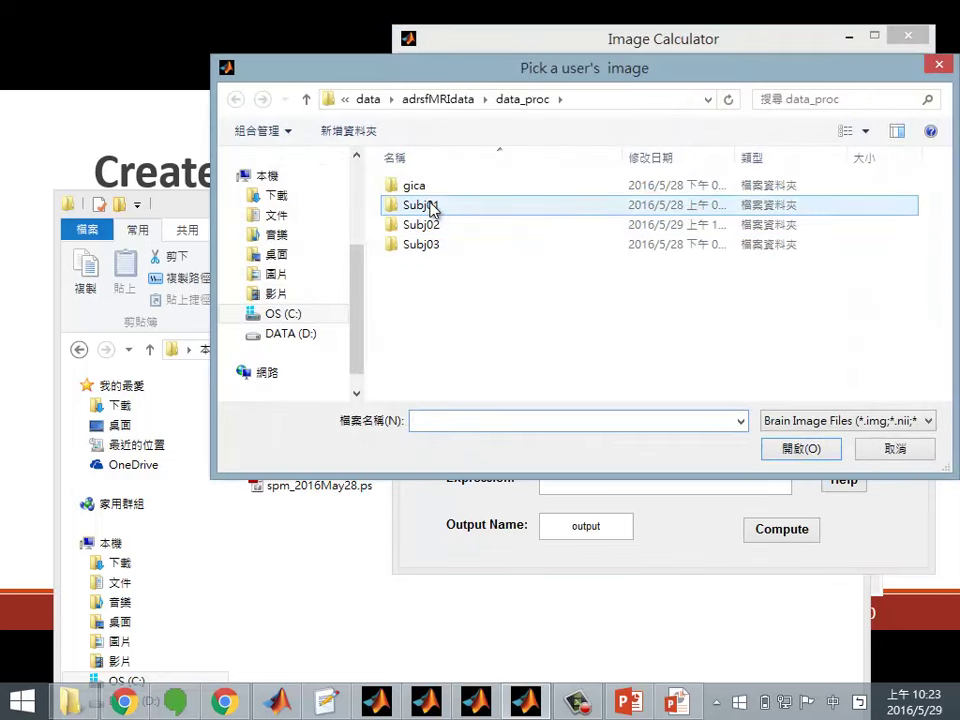
left_click(445, 212)
double_click(455, 212)
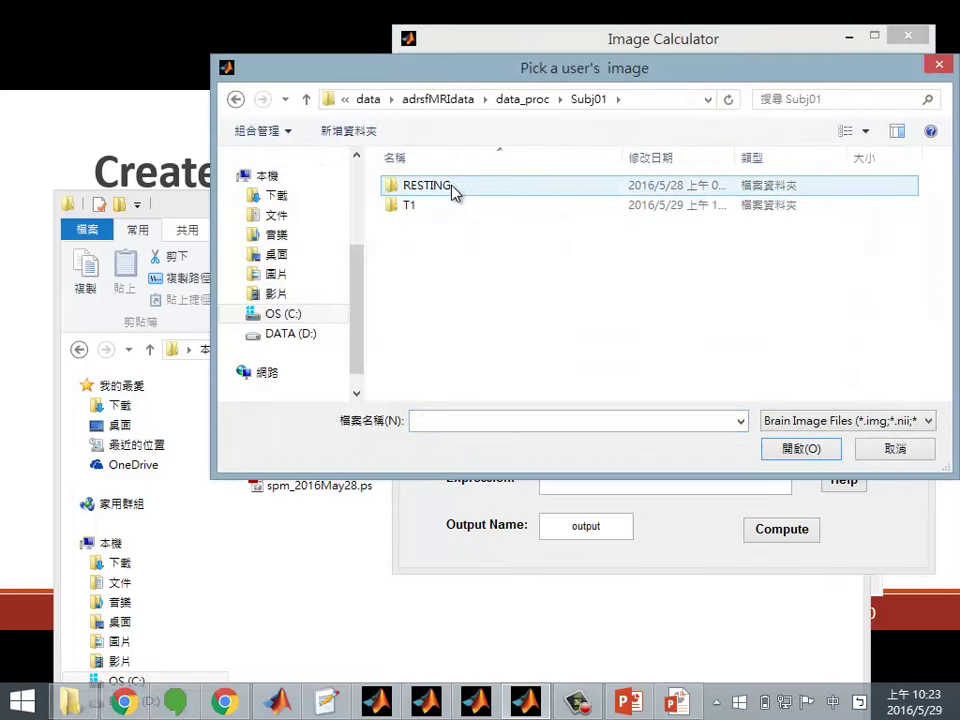
left_click(450, 190)
key("Return")
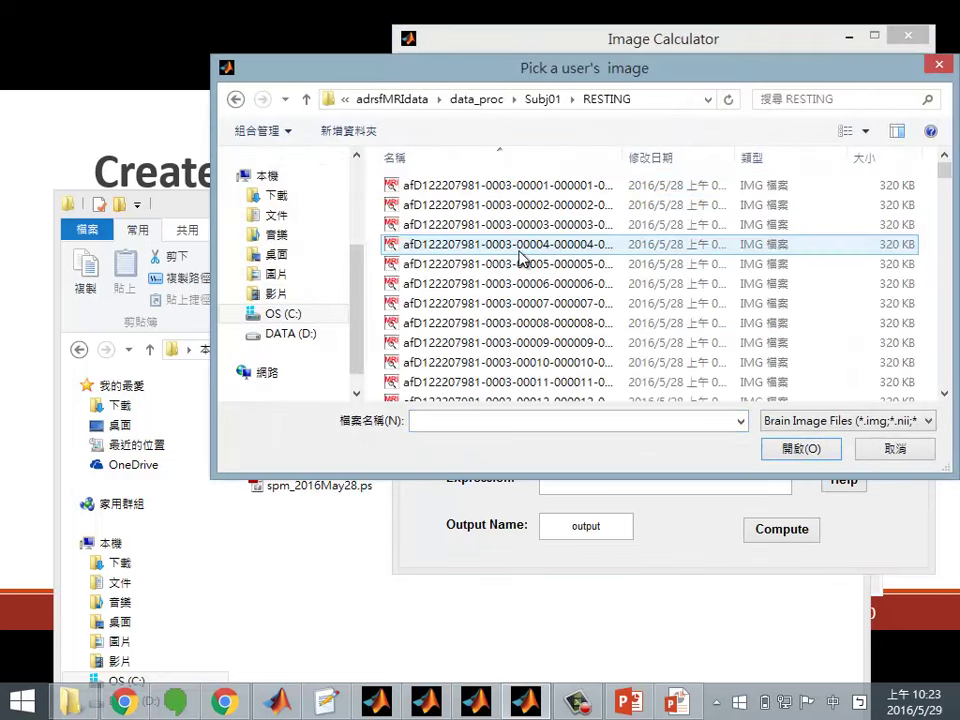
left_click(504, 421)
type("wm")
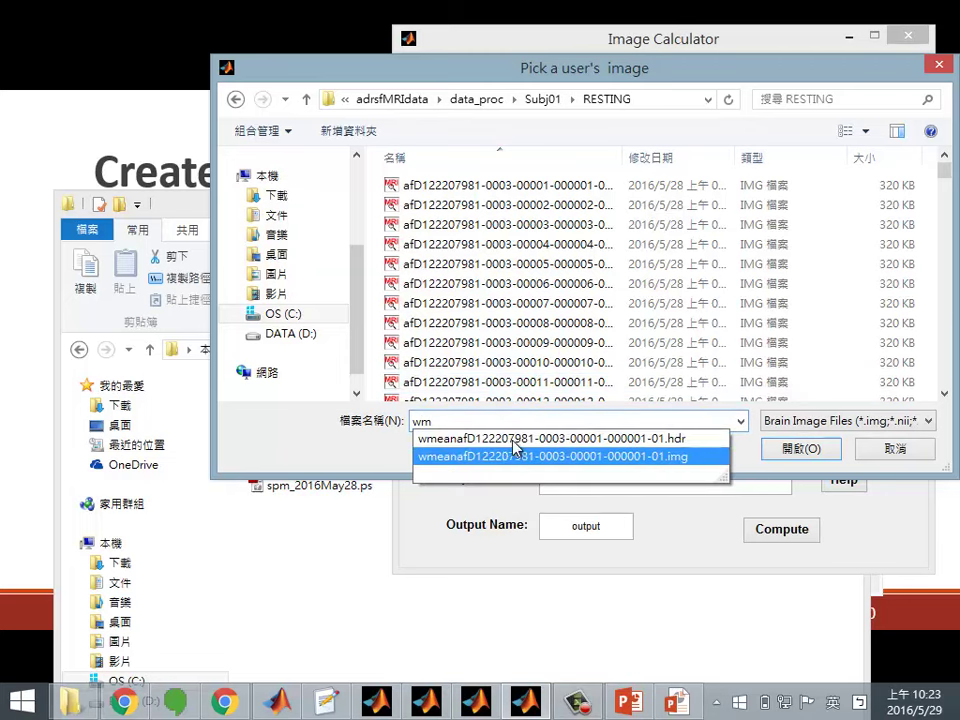
left_click(600, 456)
left_click(800, 449)
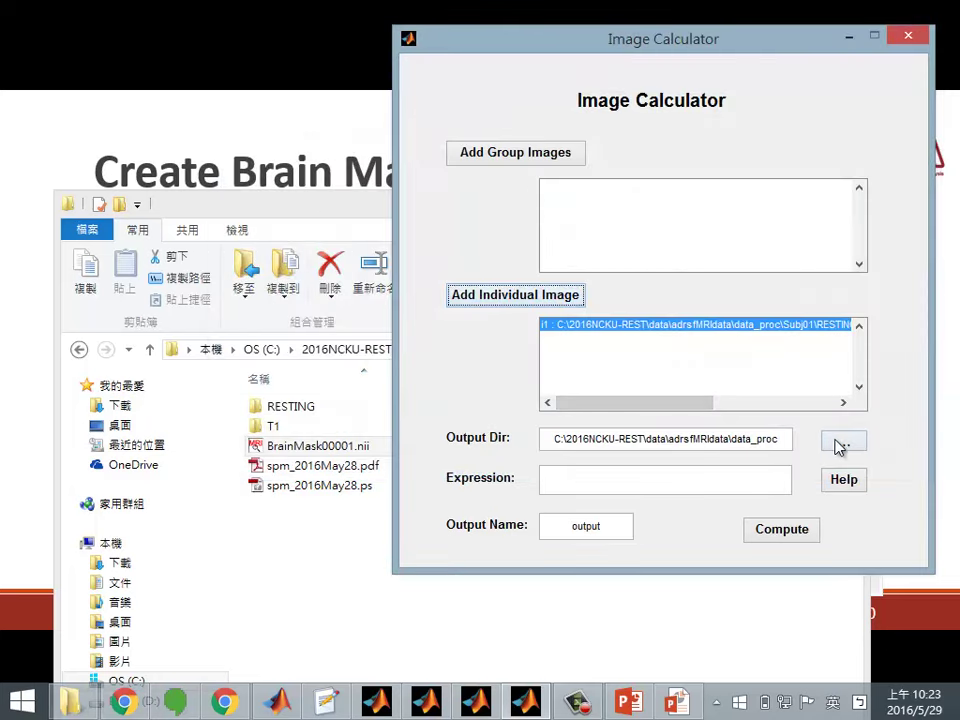
Set the Image Calculator's output directory to the Subj01 folder and its expression to i1>350
left_click(840, 444)
double_click(422, 205)
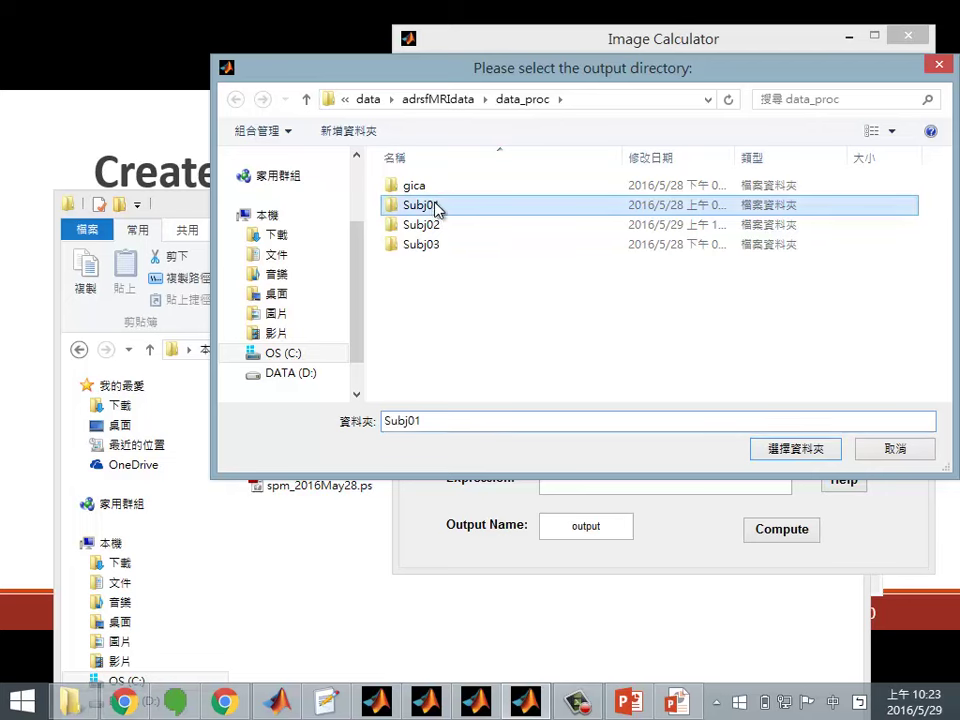
left_click(803, 452)
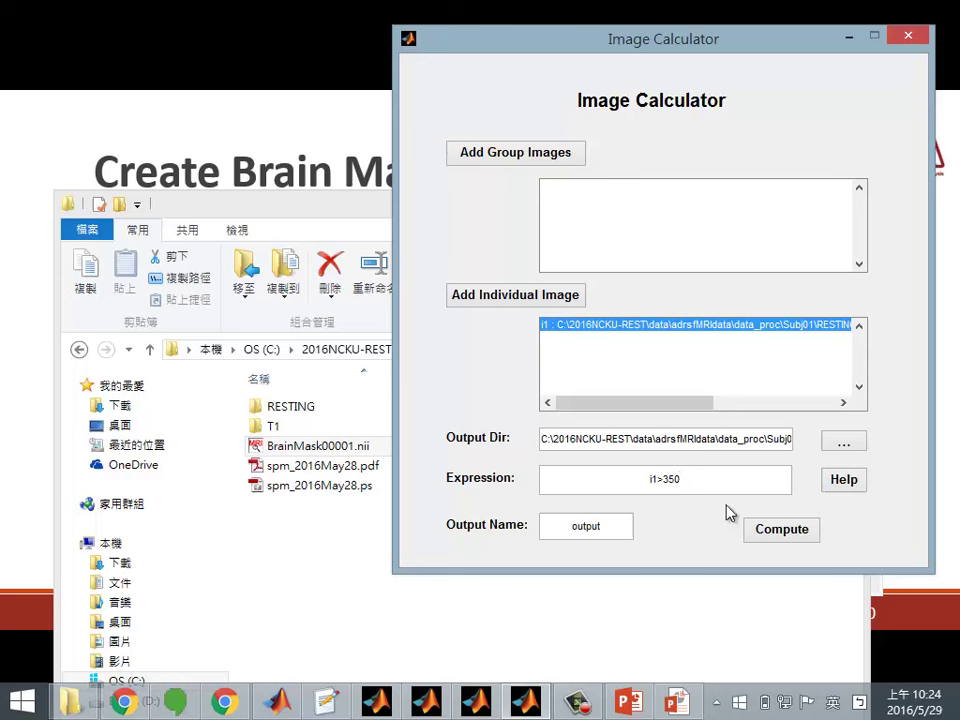
Name the output BrainMask and compute the mask
double_click(606, 532)
type("BrainMask")
left_click(792, 535)
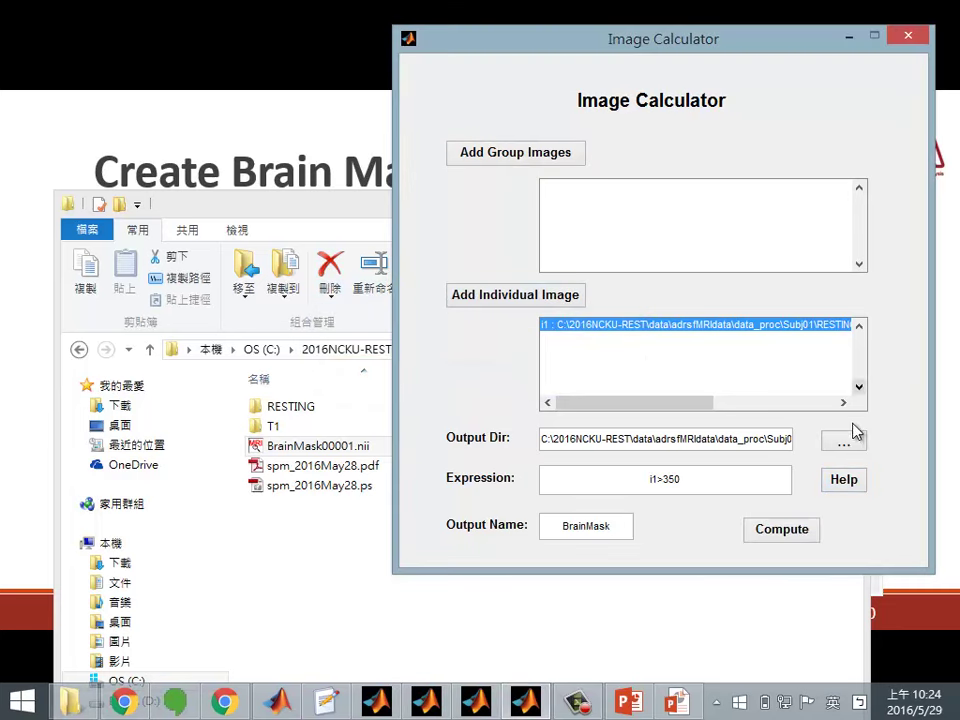
Remove the Subj01 wmean image from the individual image list
right_click(822, 333)
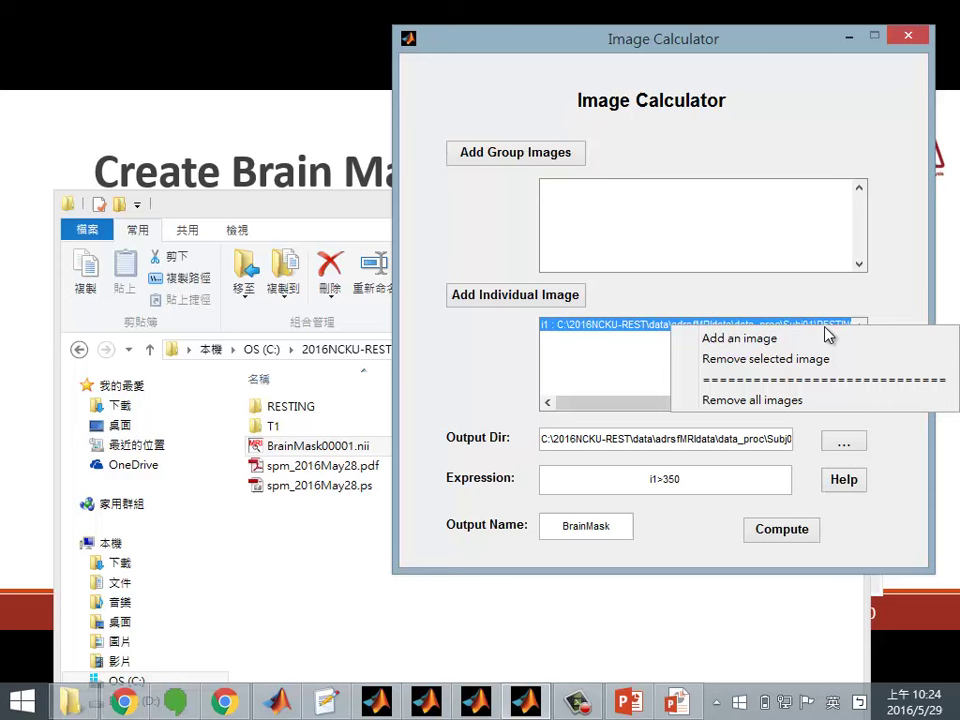
left_click(658, 330)
right_click(658, 330)
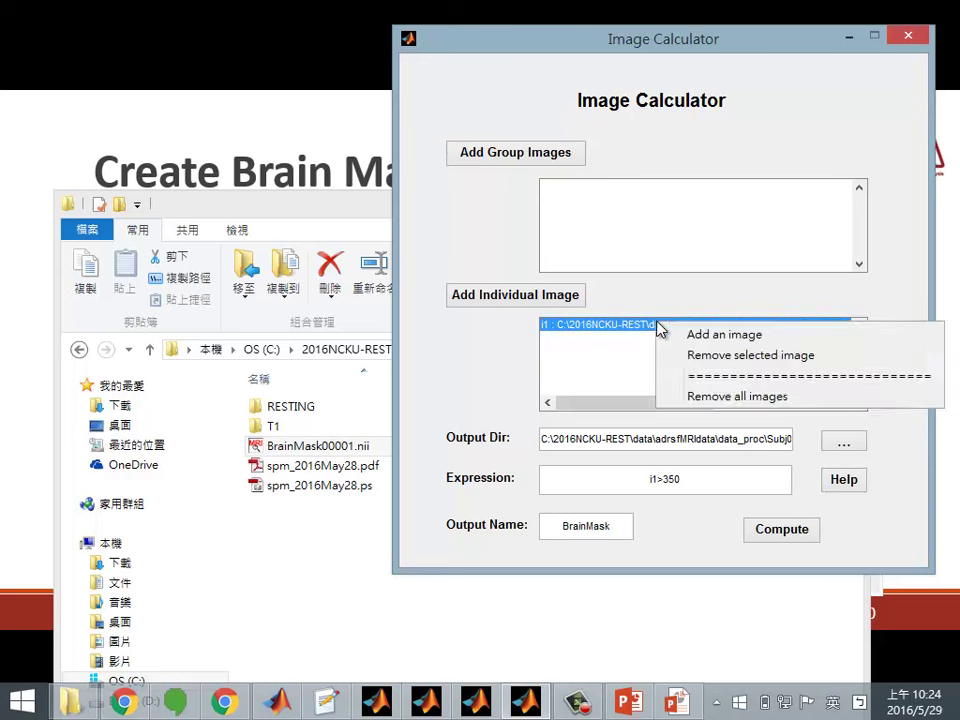
left_click(695, 356)
left_click(605, 298)
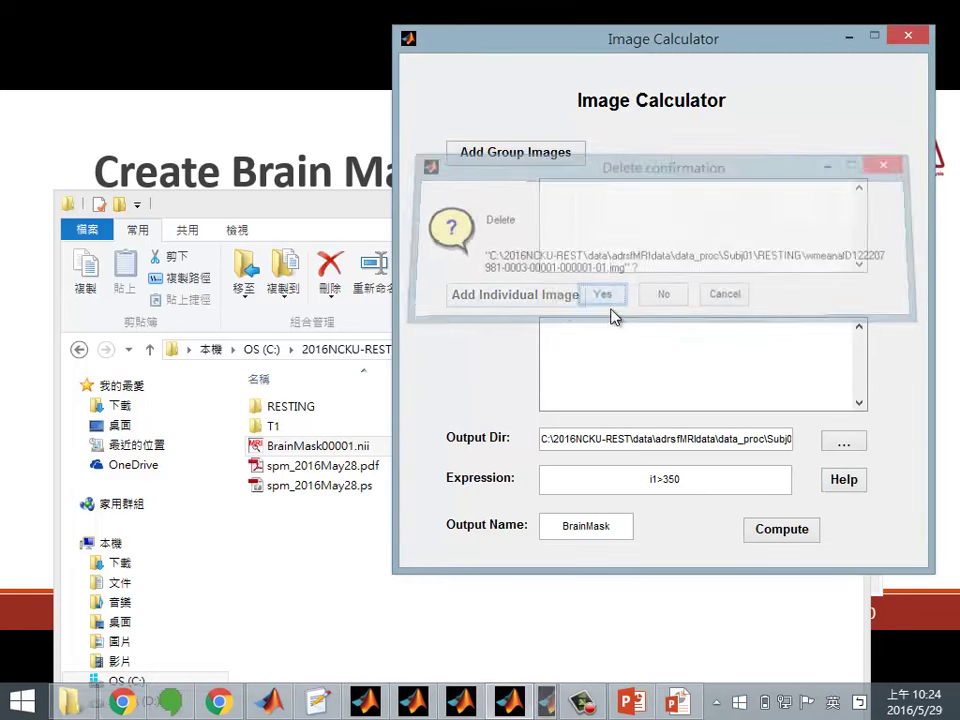
left_click(566, 300)
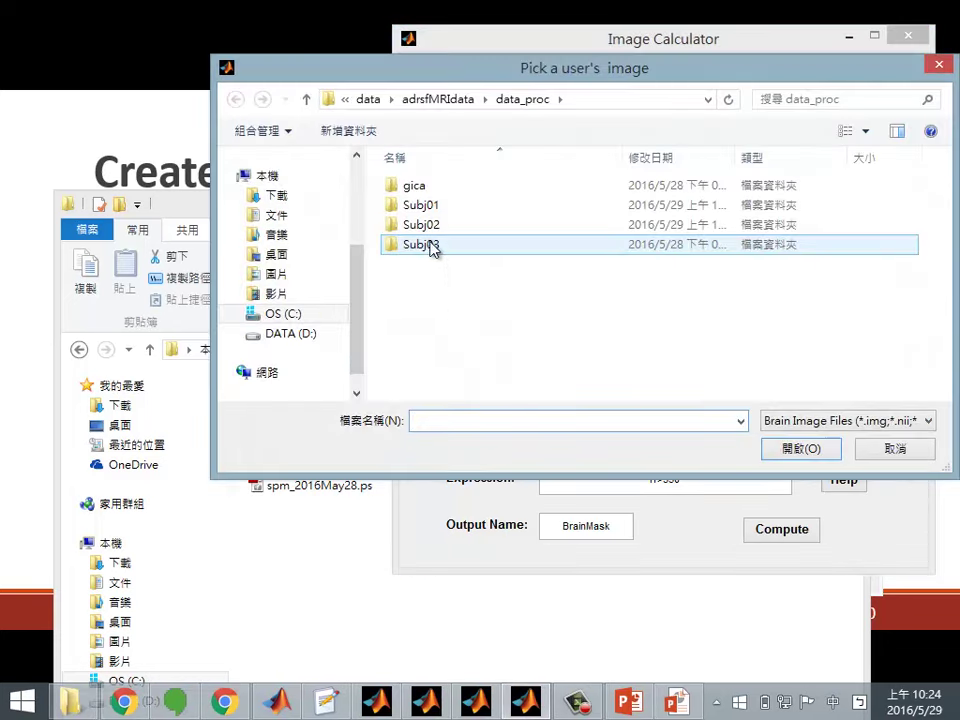
double_click(430, 249)
double_click(478, 190)
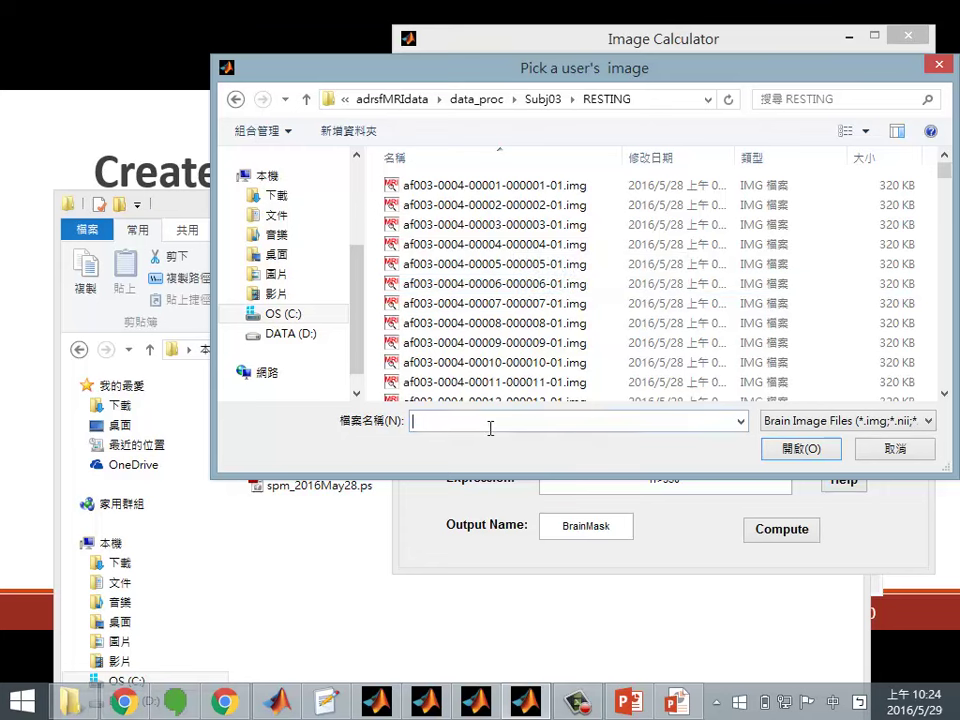
type("sw")
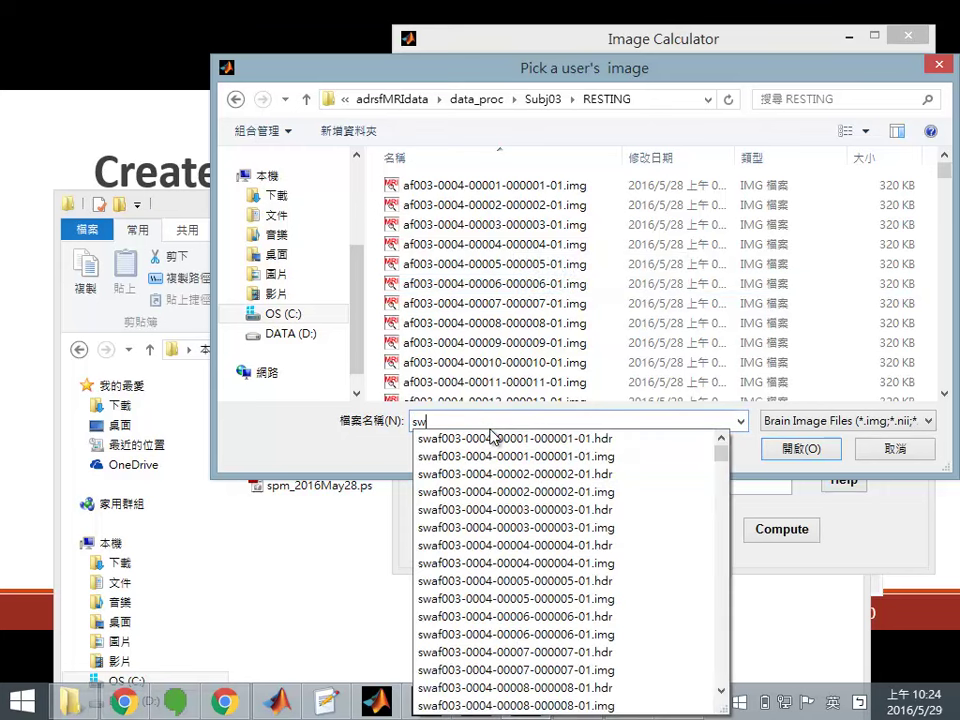
key("BackSpace")
key("BackSpace")
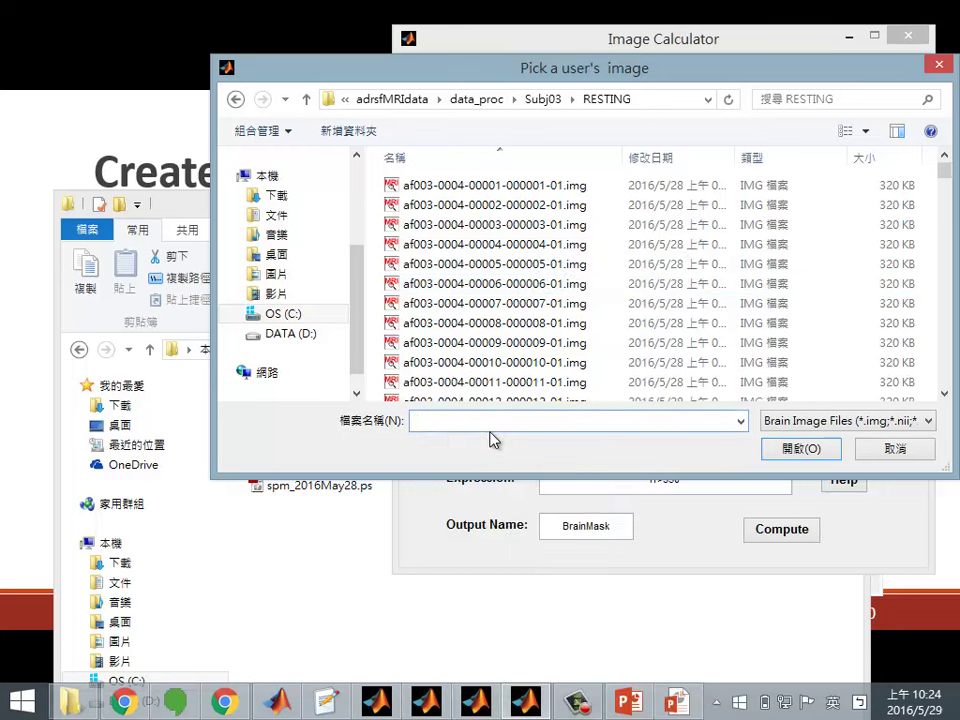
type("sm")
key("BackSpace")
key("BackSpace")
type("wm")
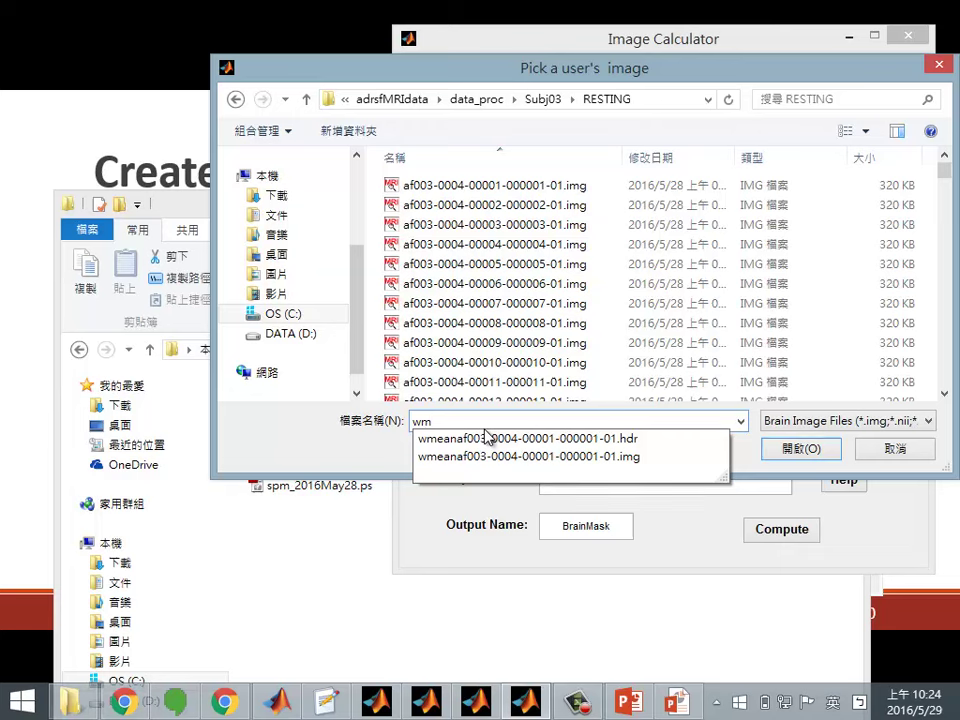
type("s")
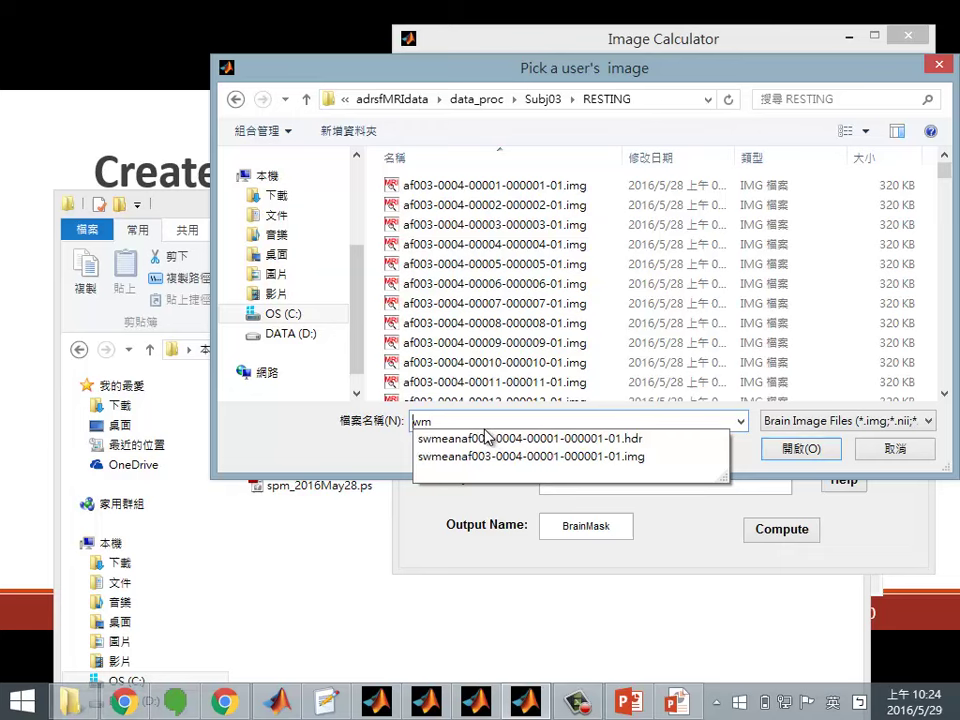
key("BackSpace")
key("BackSpace")
key("BackSpace")
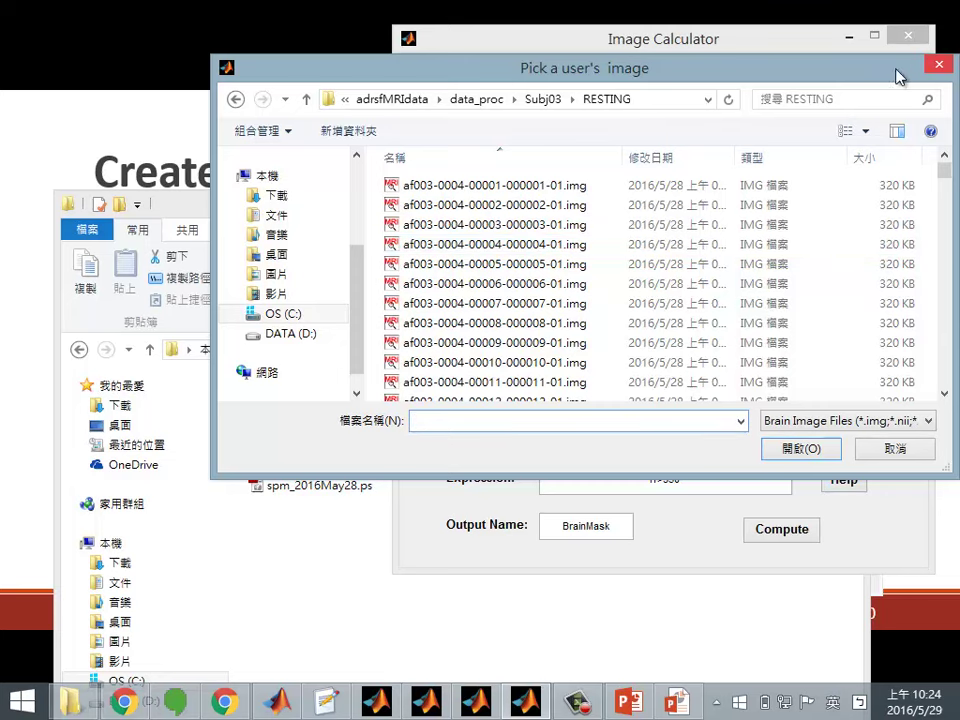
left_click_drag(898, 77, 776, 140)
left_click(814, 133)
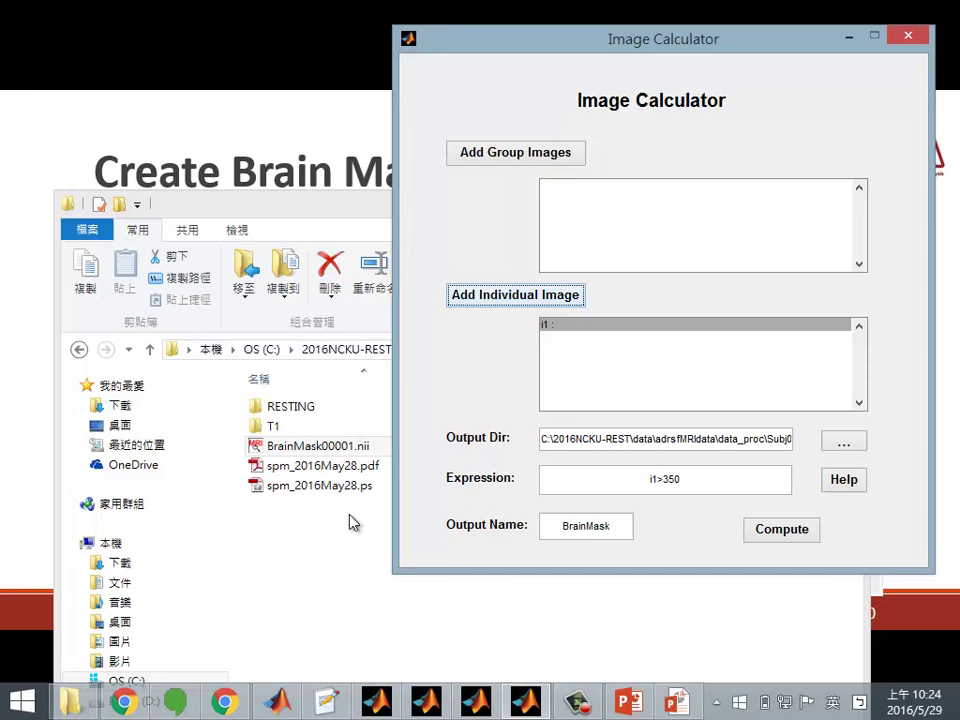
Check the file details of BrainMask00001.nii in the Subj02 folder and the output directory set in the Image Calculator
left_click(301, 450)
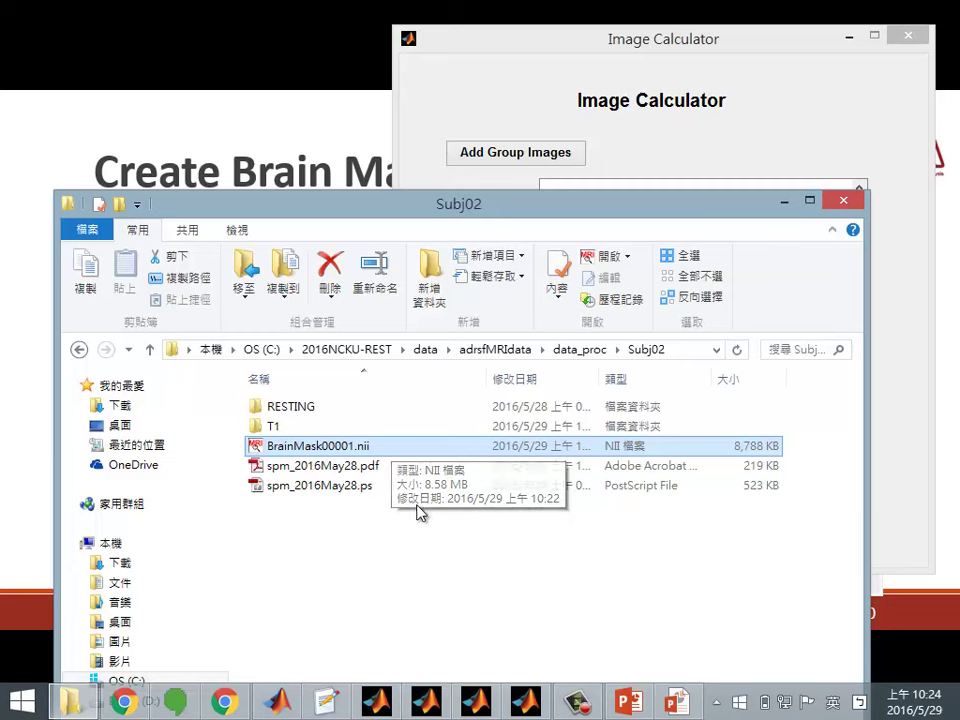
left_click(760, 120)
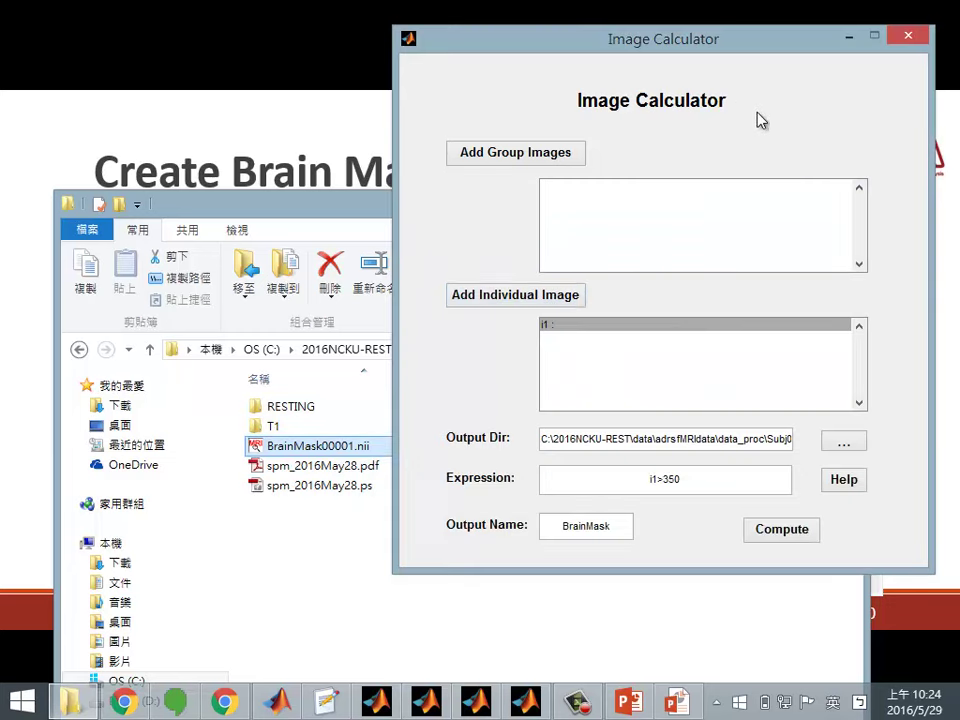
double_click(786, 438)
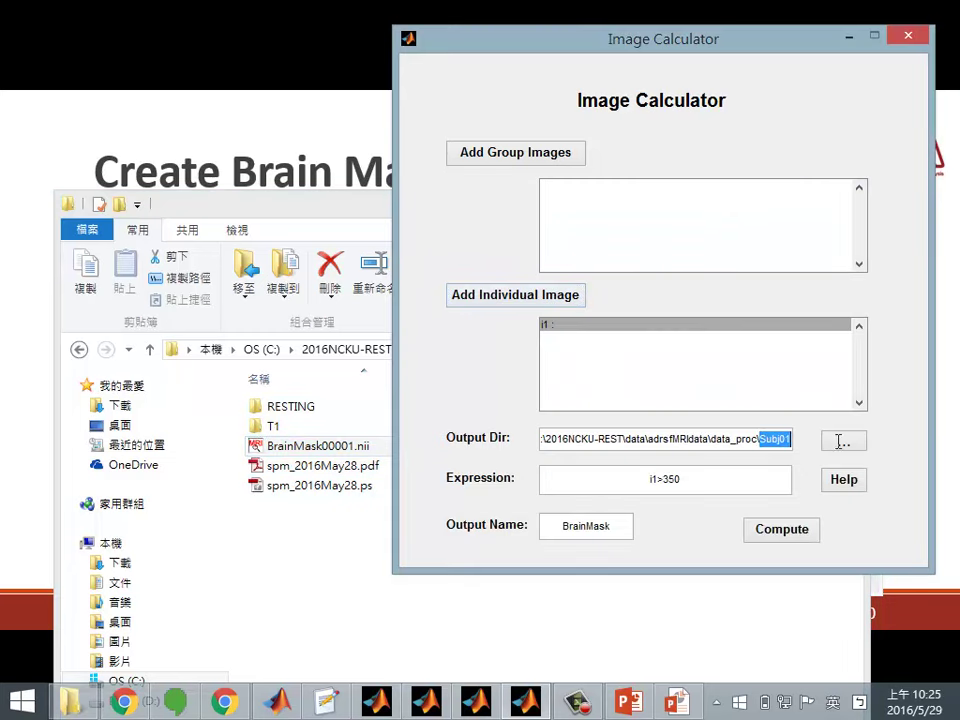
left_click(724, 354)
Clear all empty entries from the individual image list
left_click(514, 294)
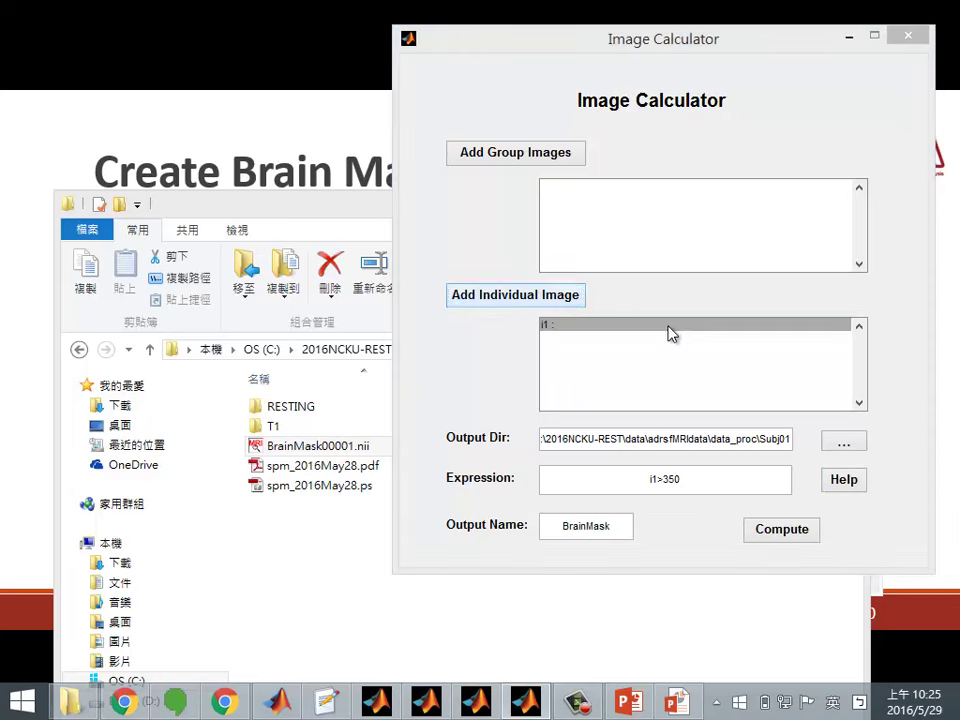
key("Escape")
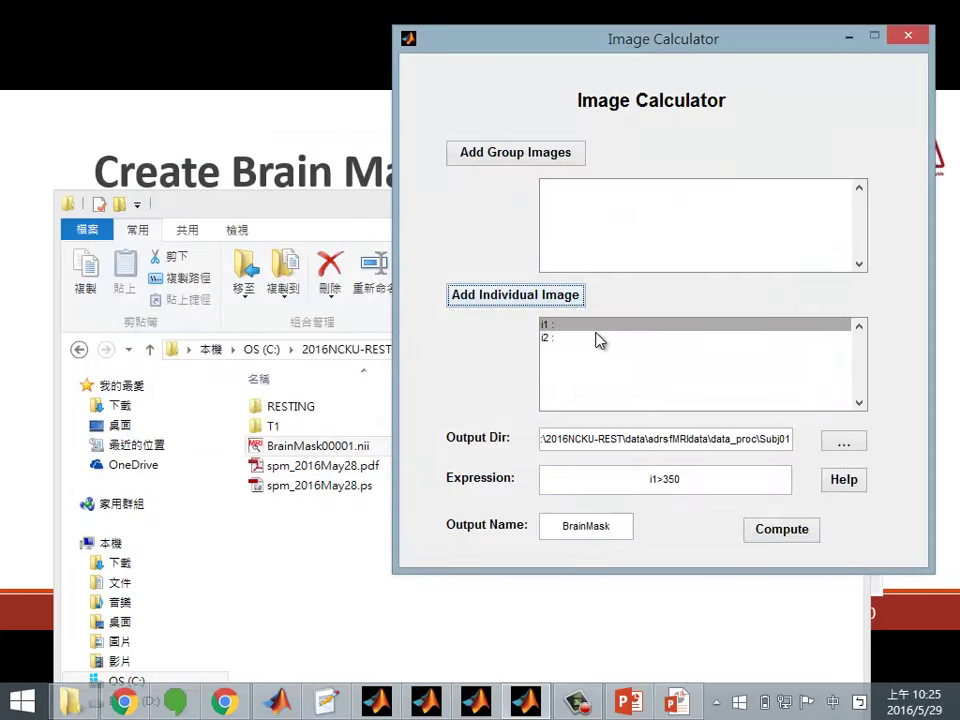
right_click(594, 326)
left_click(649, 399)
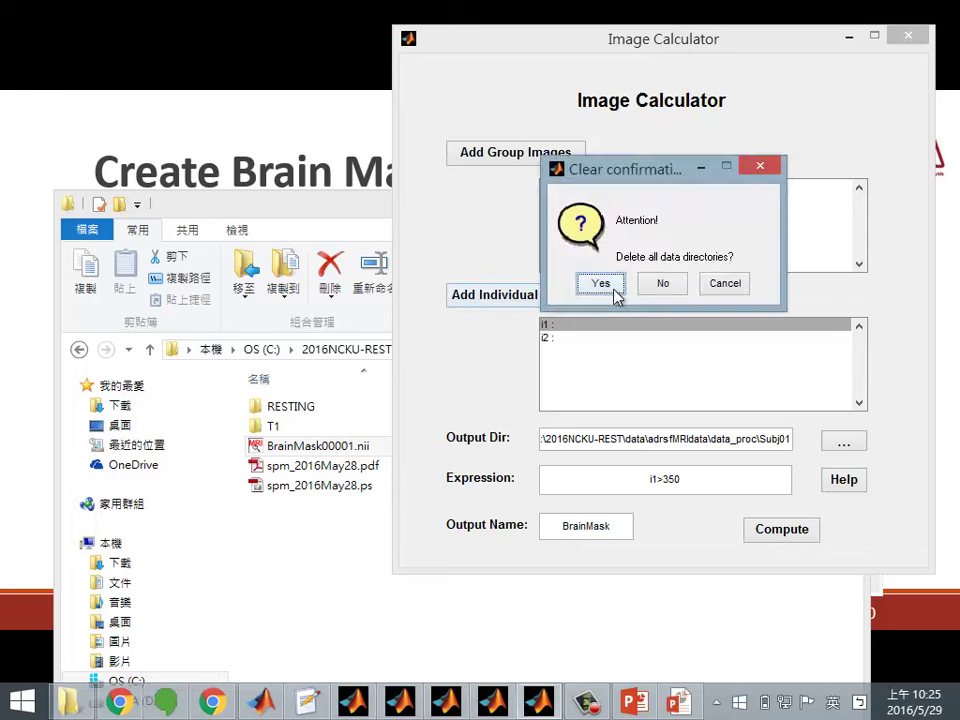
left_click(600, 284)
Add the swmean .hdr image from Subj01's RESTING folder as an individual image
left_click(516, 300)
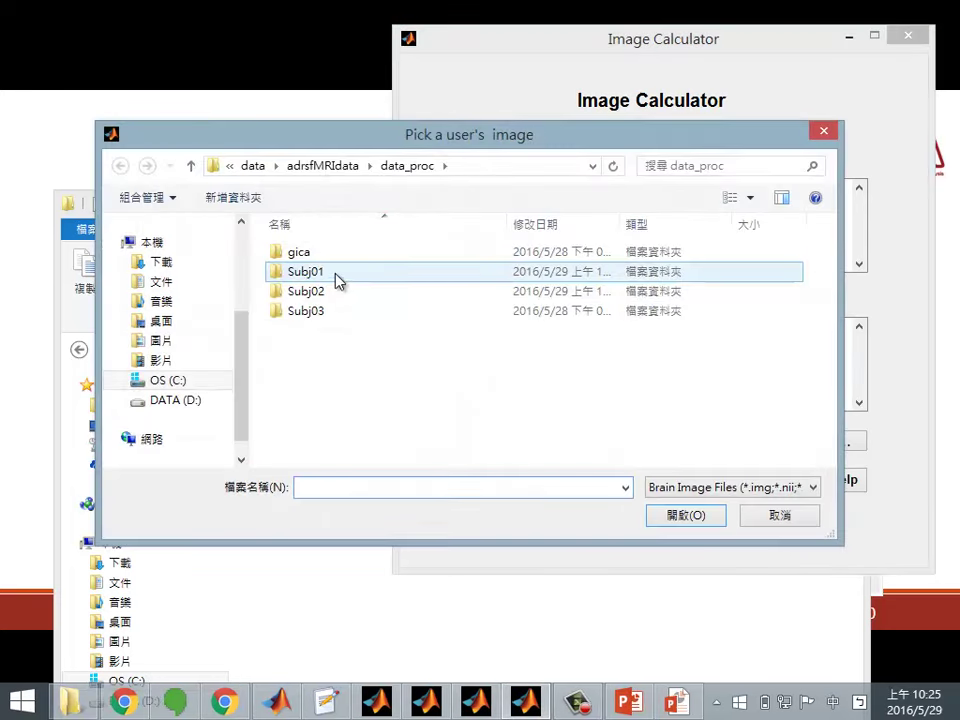
double_click(338, 281)
left_click(345, 258)
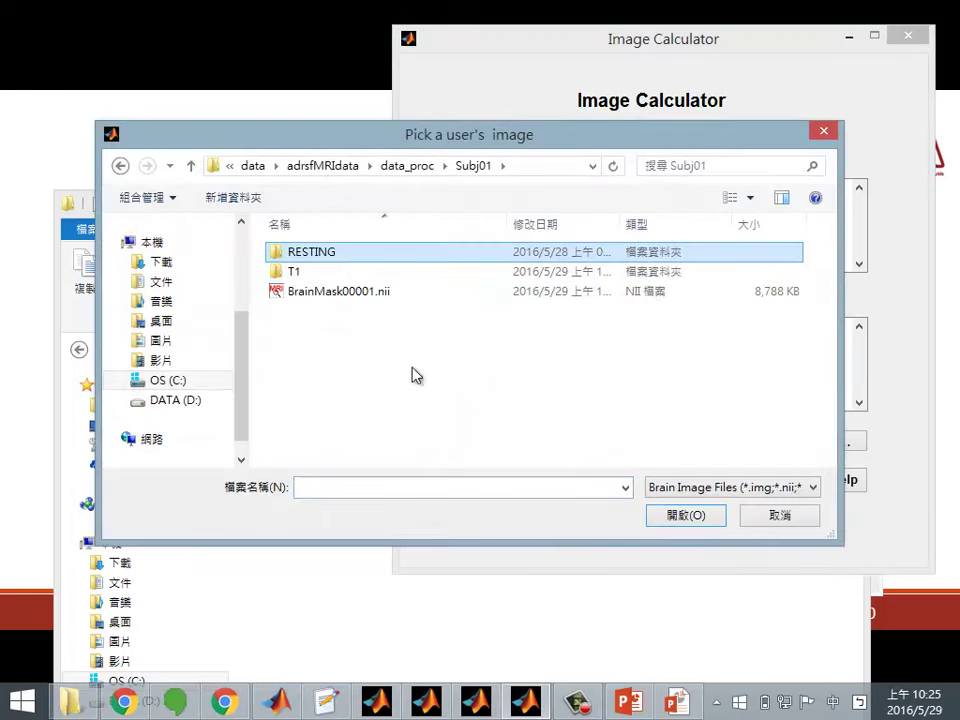
key("Return")
type("swm")
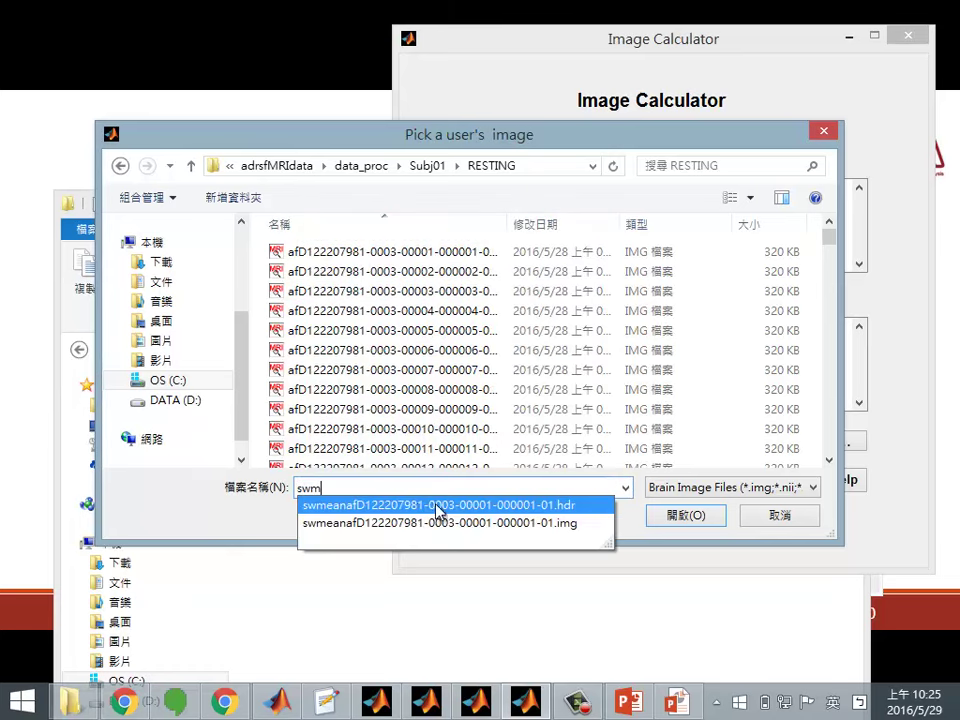
left_click(419, 509)
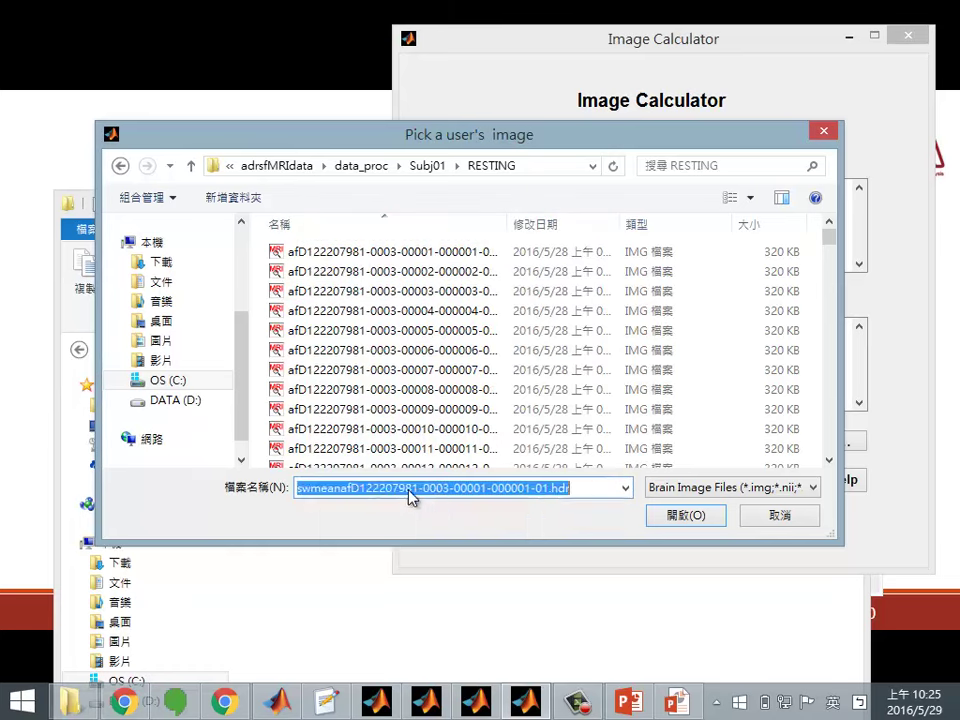
left_click(686, 516)
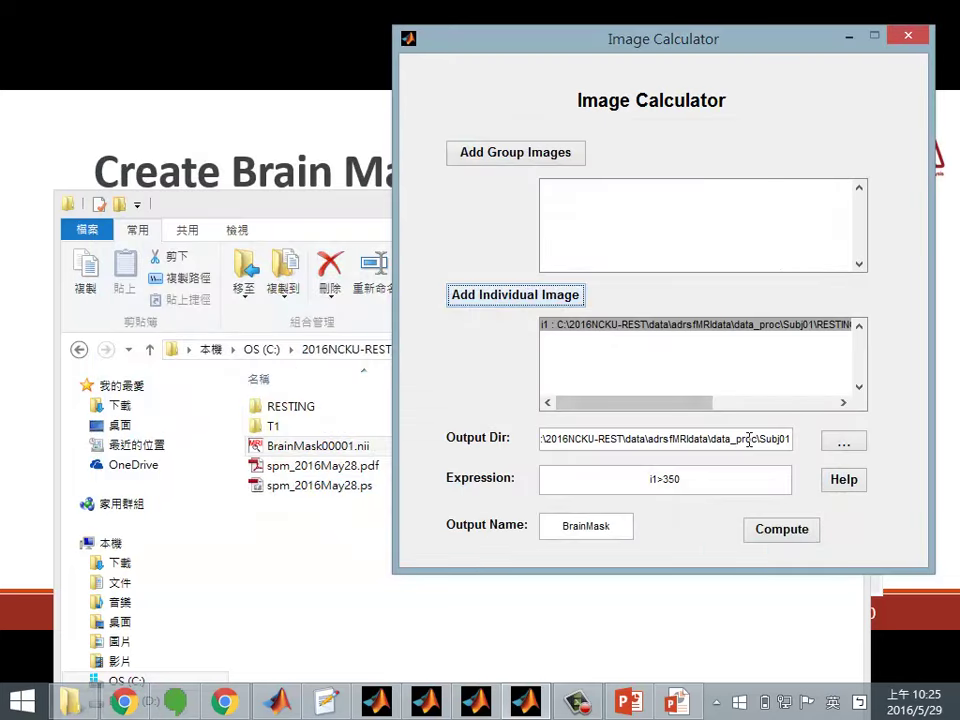
Set the expression to i1>300 and compute the BrainMask output for Subj01
left_click(698, 482)
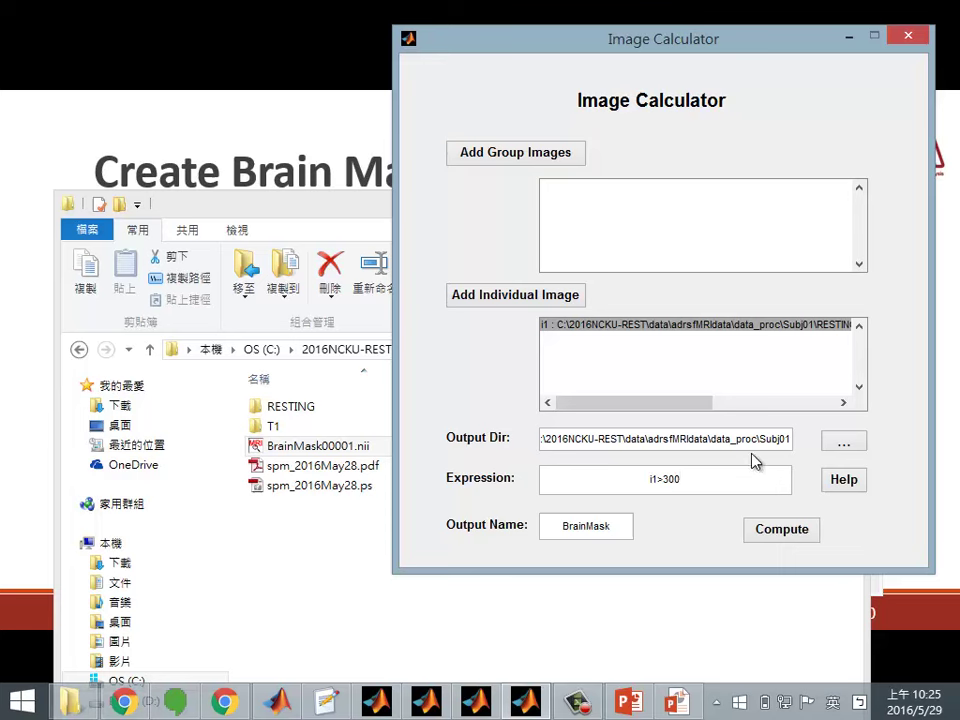
left_click_drag(757, 441, 791, 441)
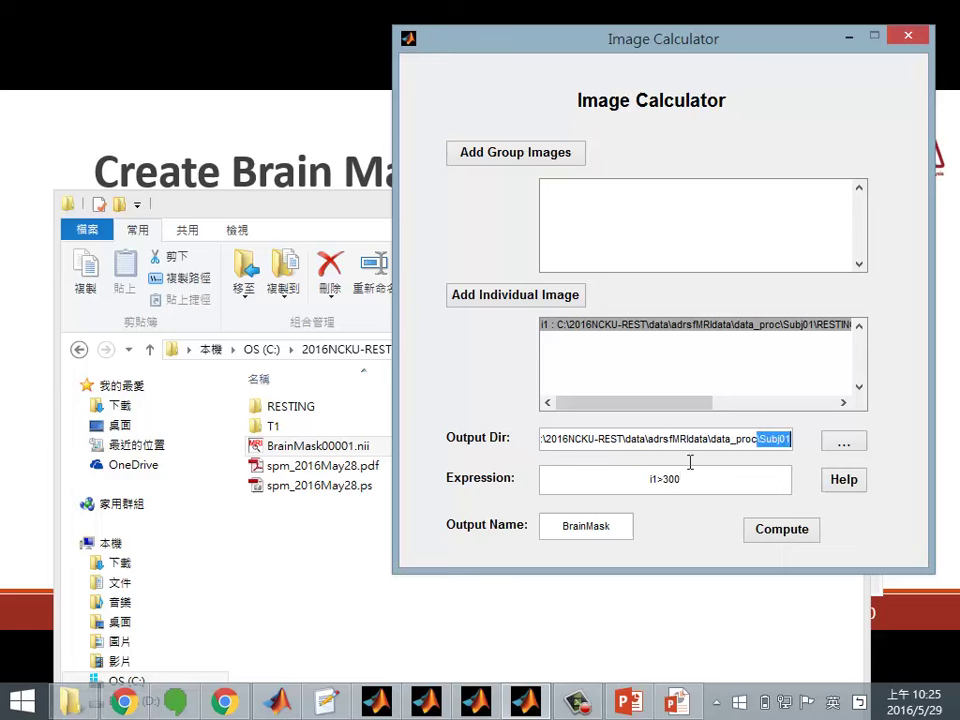
left_click(792, 534)
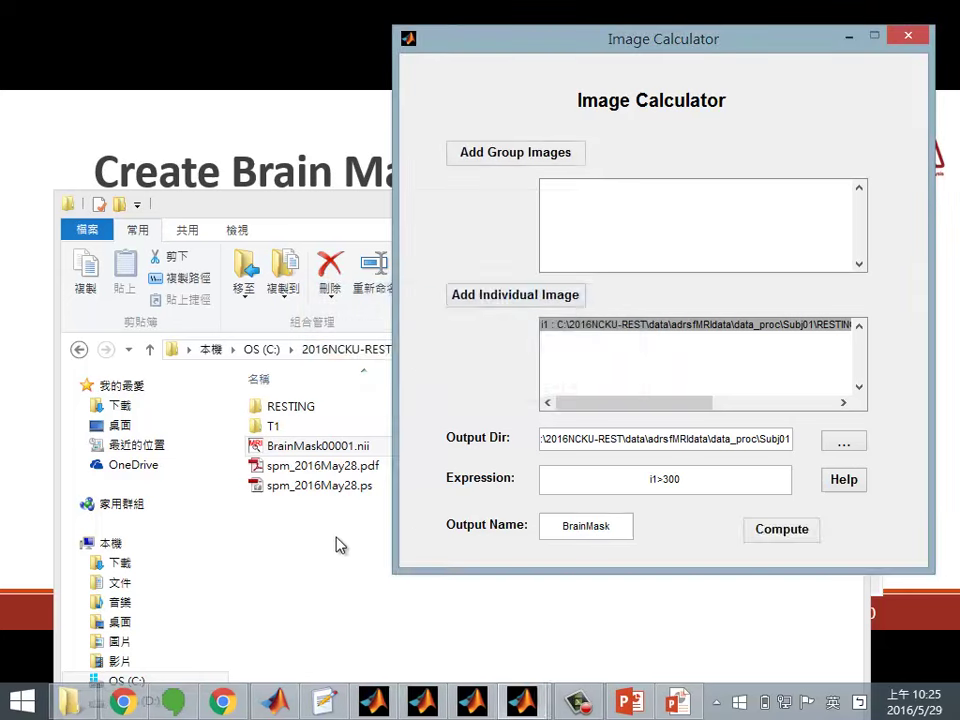
left_click(339, 525)
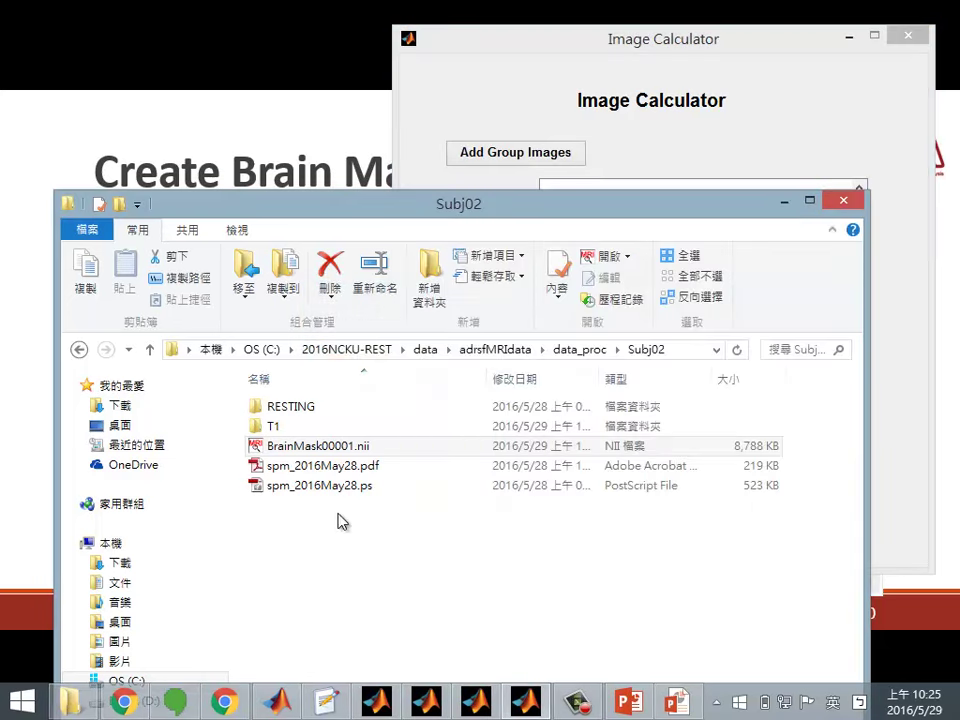
Open BrainMask00001.nii from the Subj01 folder in MRIcro and inspect the mask through its axial slices
left_click(579, 349)
left_click(284, 468)
double_click(284, 468)
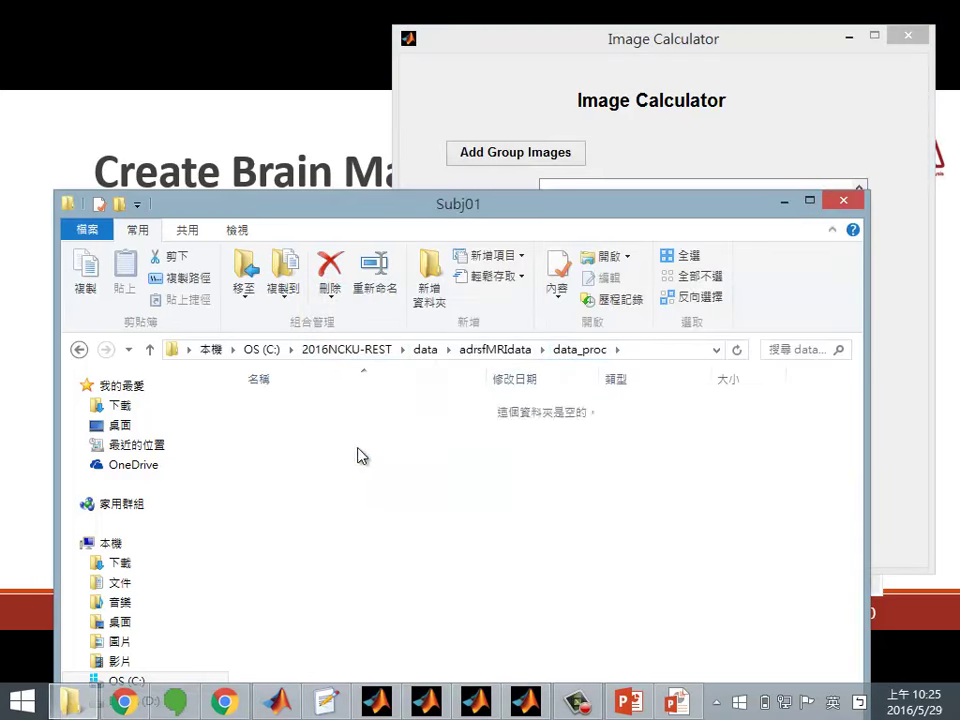
double_click(321, 443)
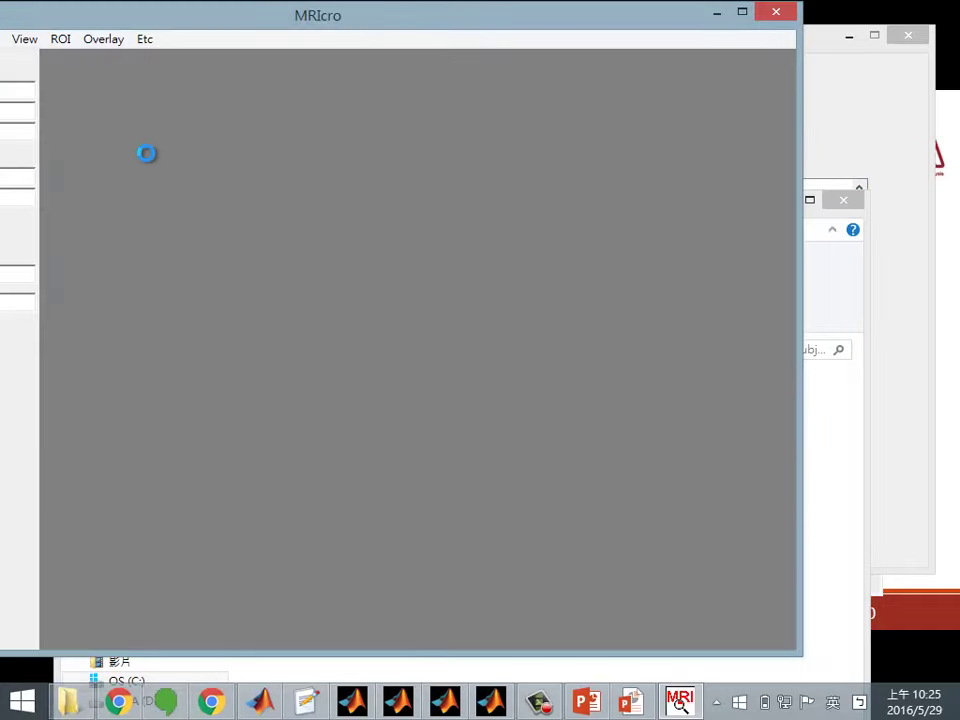
scroll(317, 185, "up", 3)
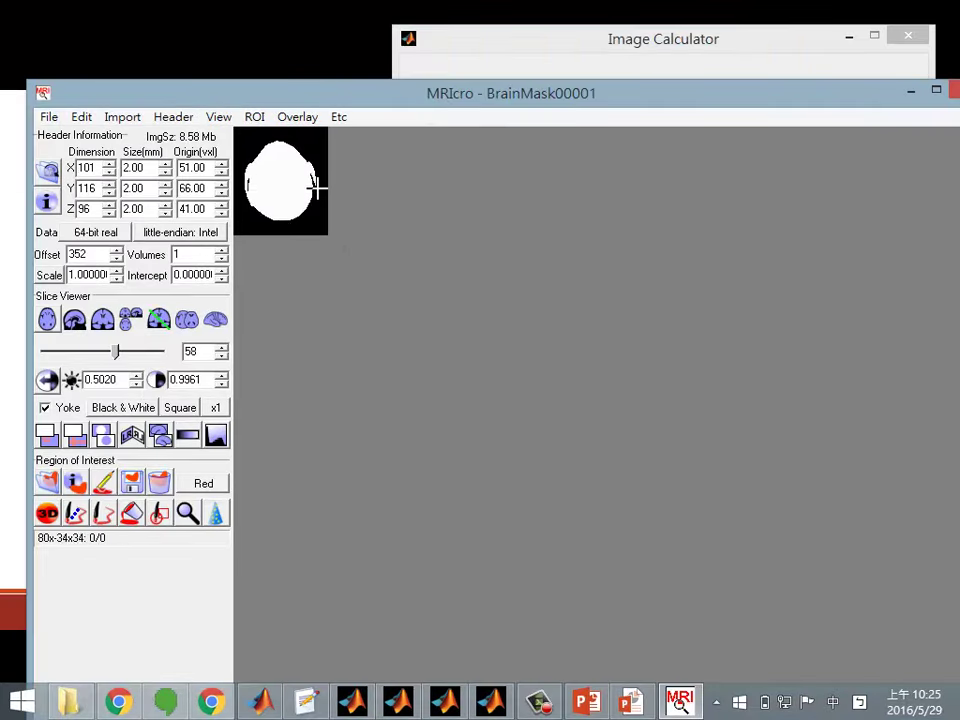
scroll(317, 185, "down", 18)
scroll(274, 189, "down", 8)
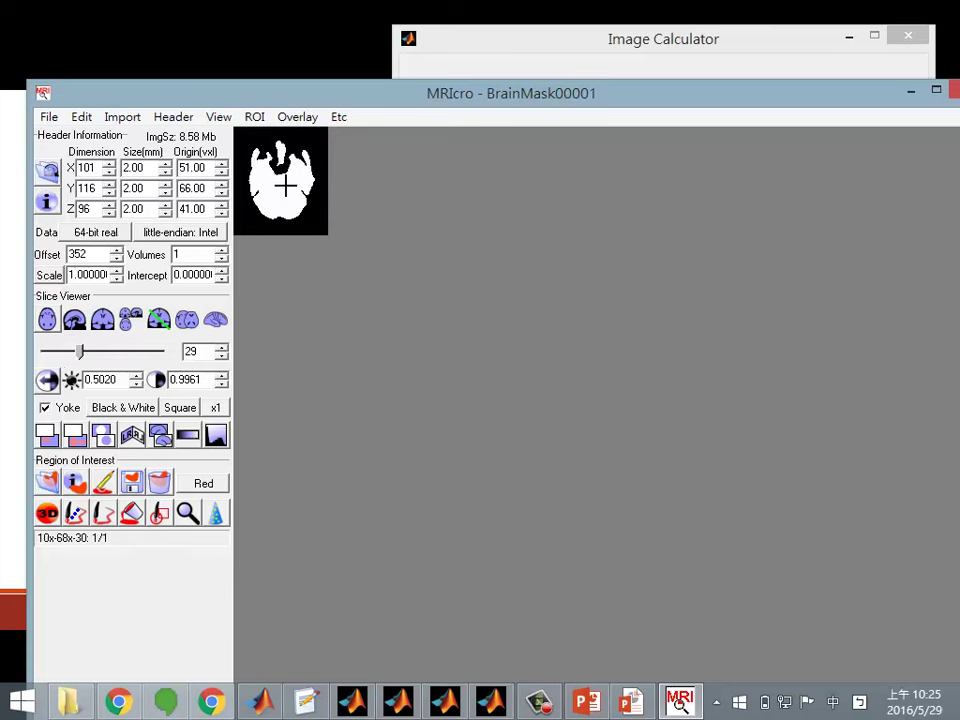
scroll(306, 195, "up", 20)
double_click(43, 95)
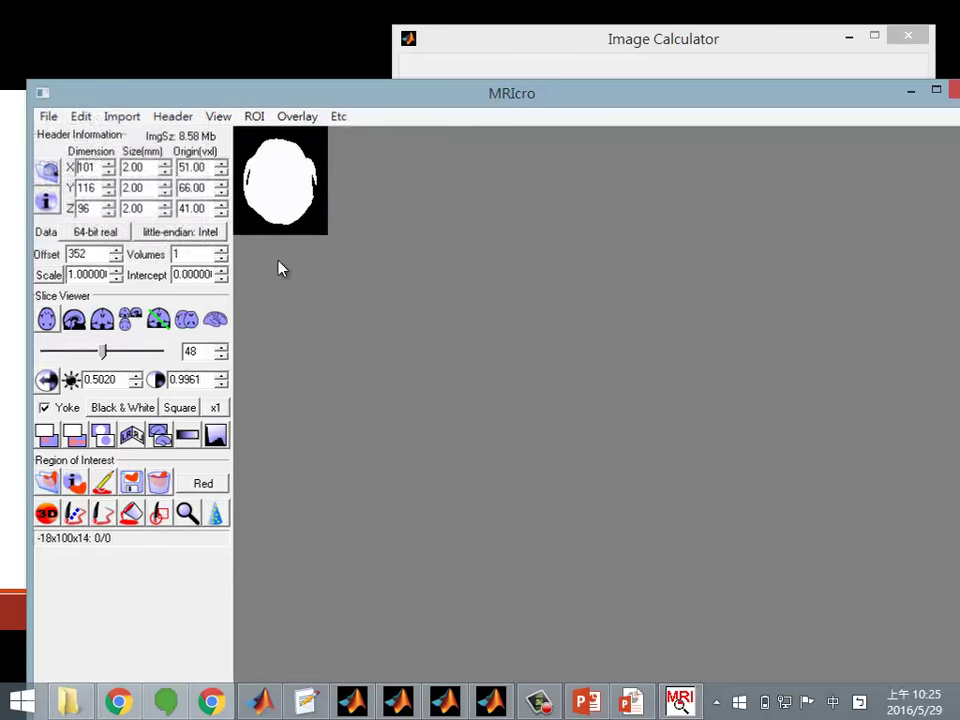
left_click(782, 94)
Delete the Subj01 image from the Image Calculator's individual image list
left_click(630, 325)
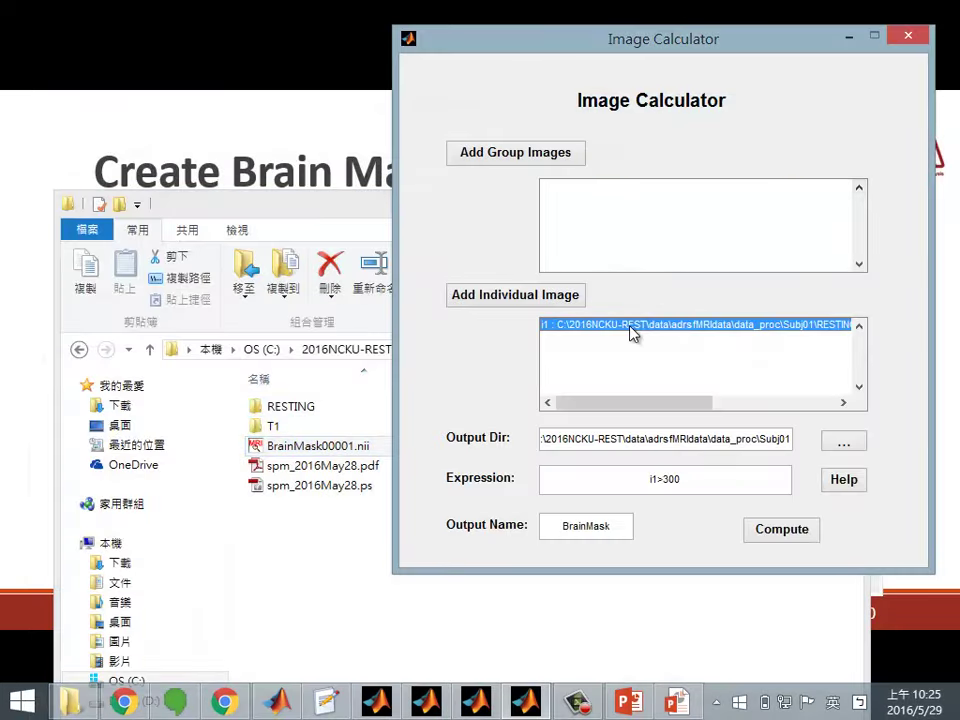
right_click(630, 326)
left_click(673, 364)
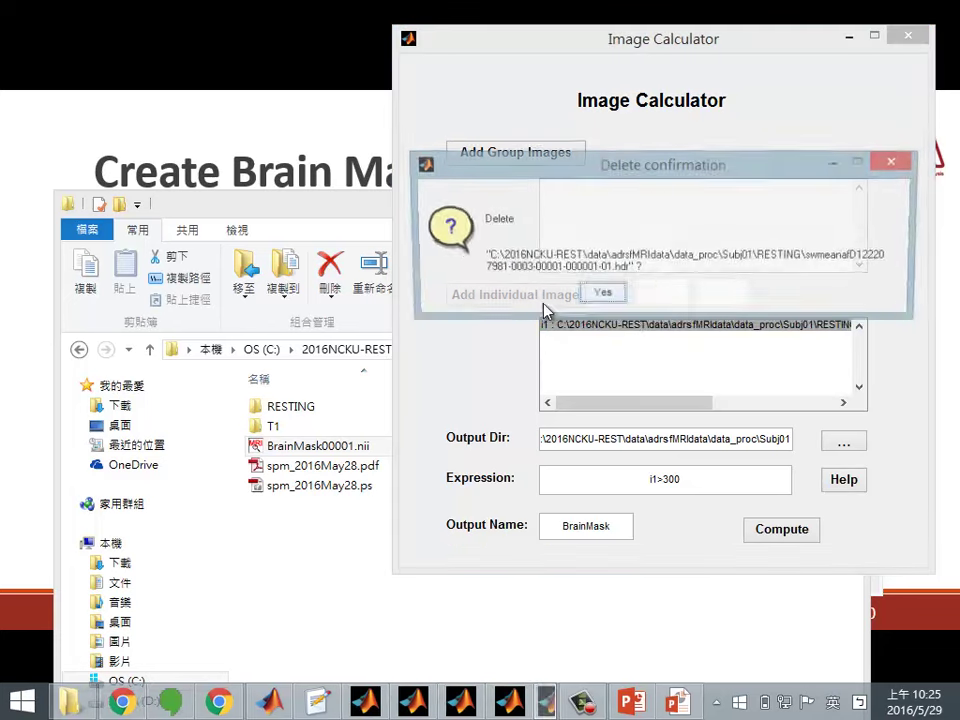
left_click(609, 300)
left_click(560, 295)
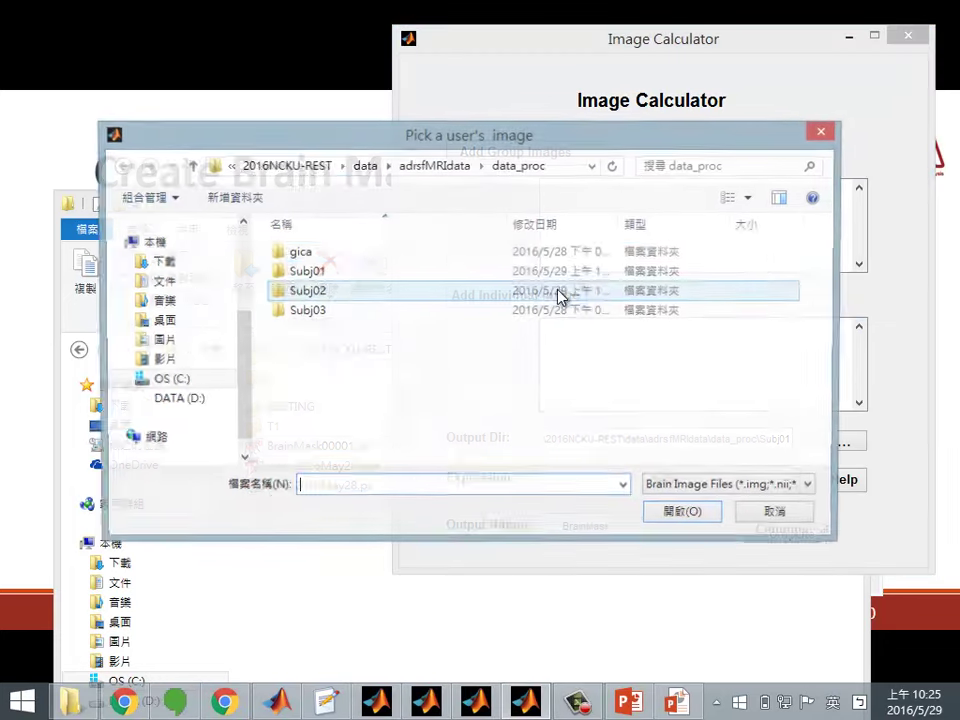
double_click(313, 287)
double_click(313, 253)
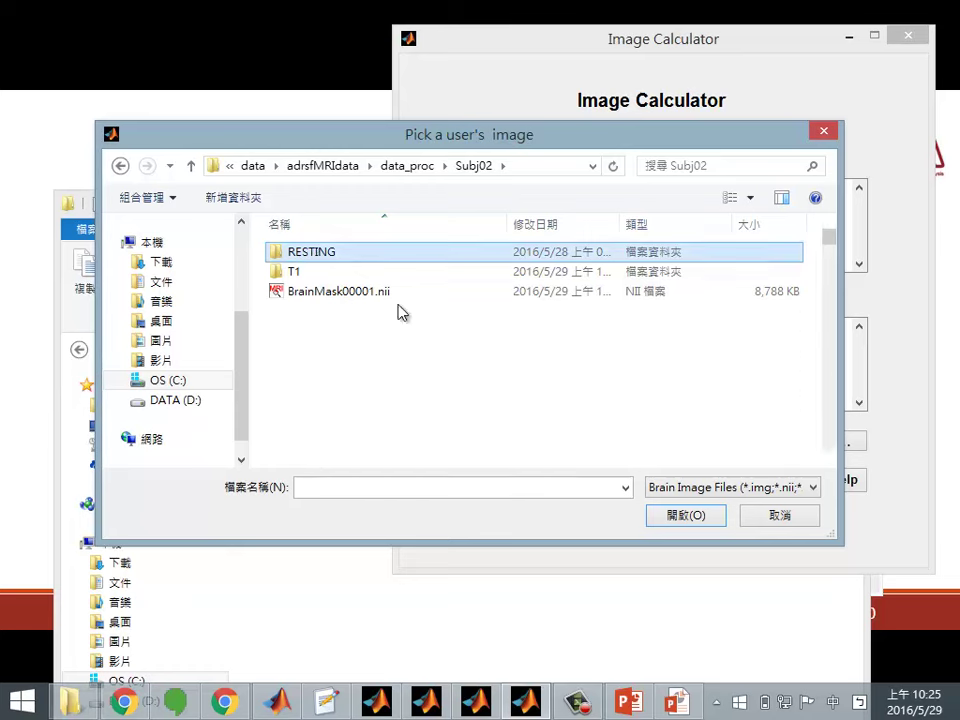
left_click(404, 488)
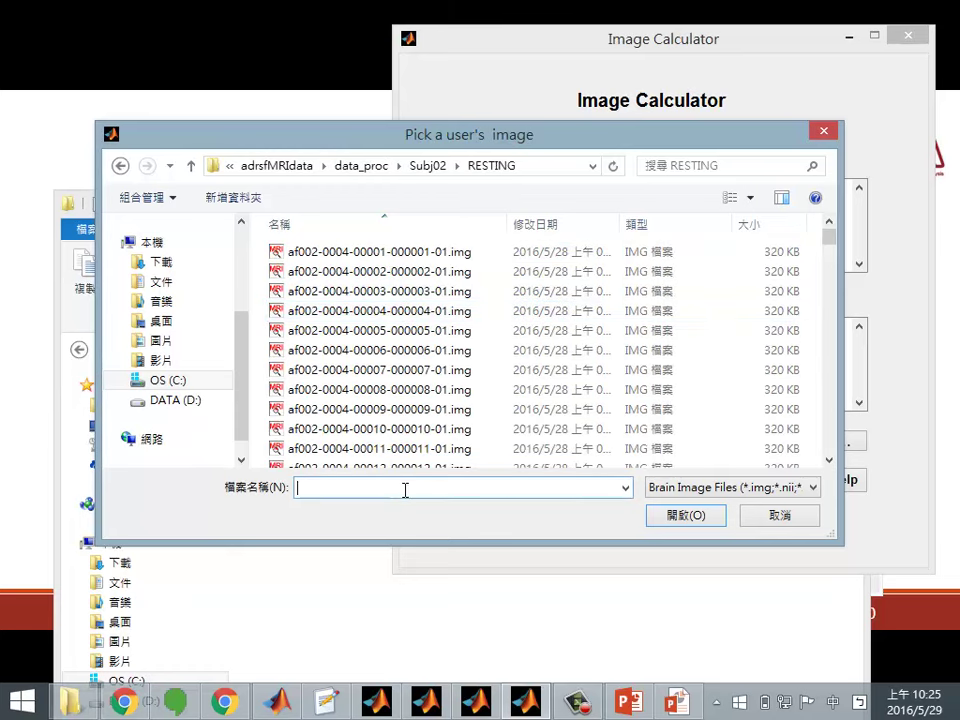
type("swm")
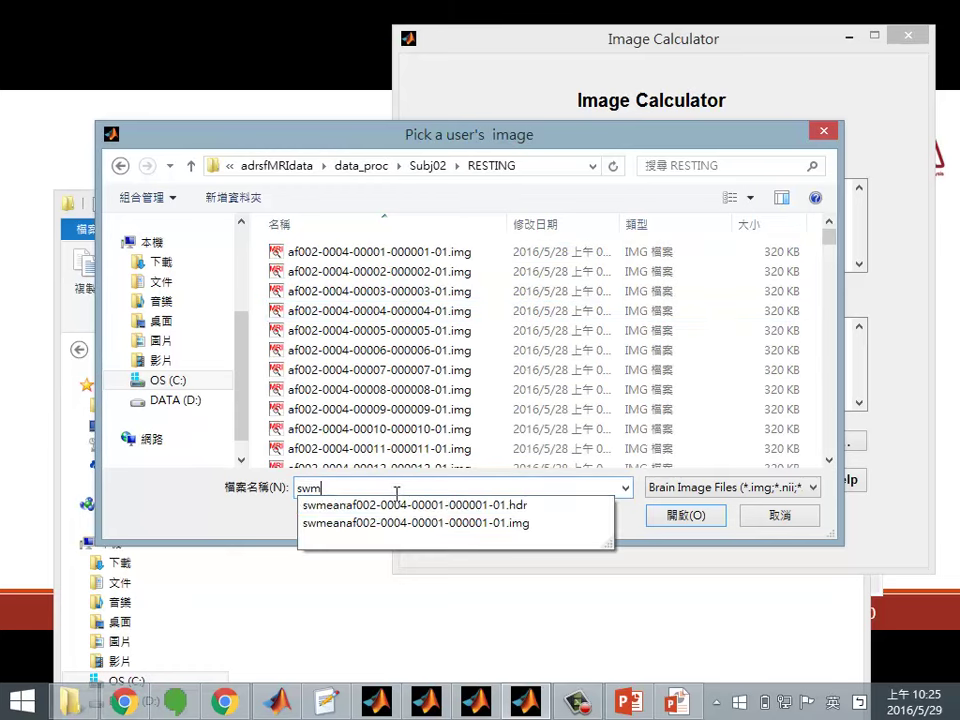
left_click(516, 507)
left_click(686, 515)
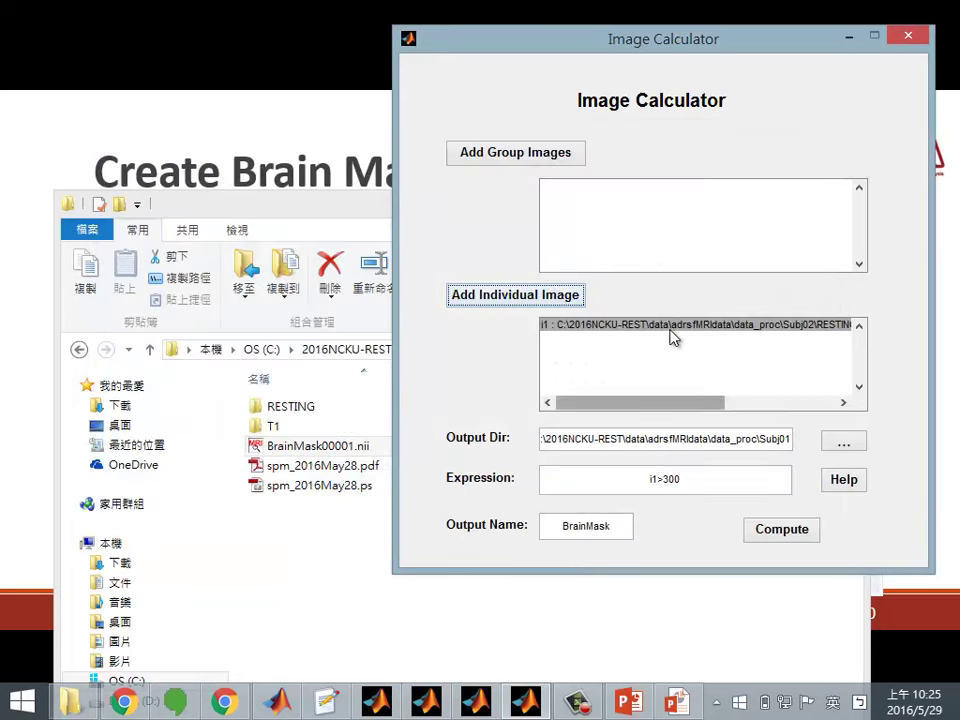
Set the output directory to the Subj02 folder and compute the BrainMask with the existing expression
left_click(784, 439)
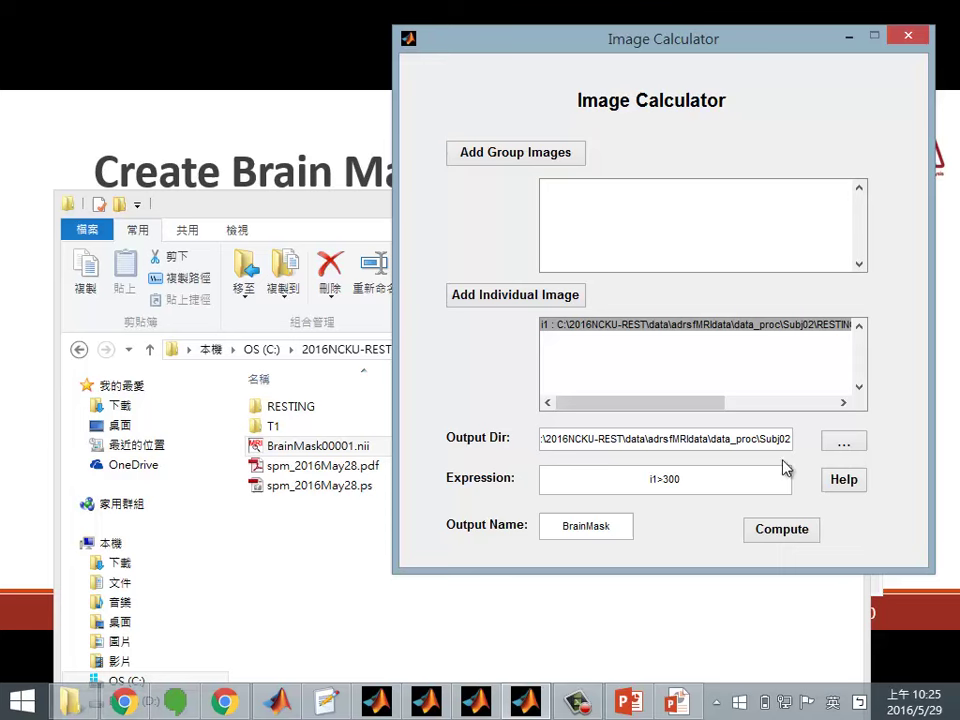
left_click(784, 536)
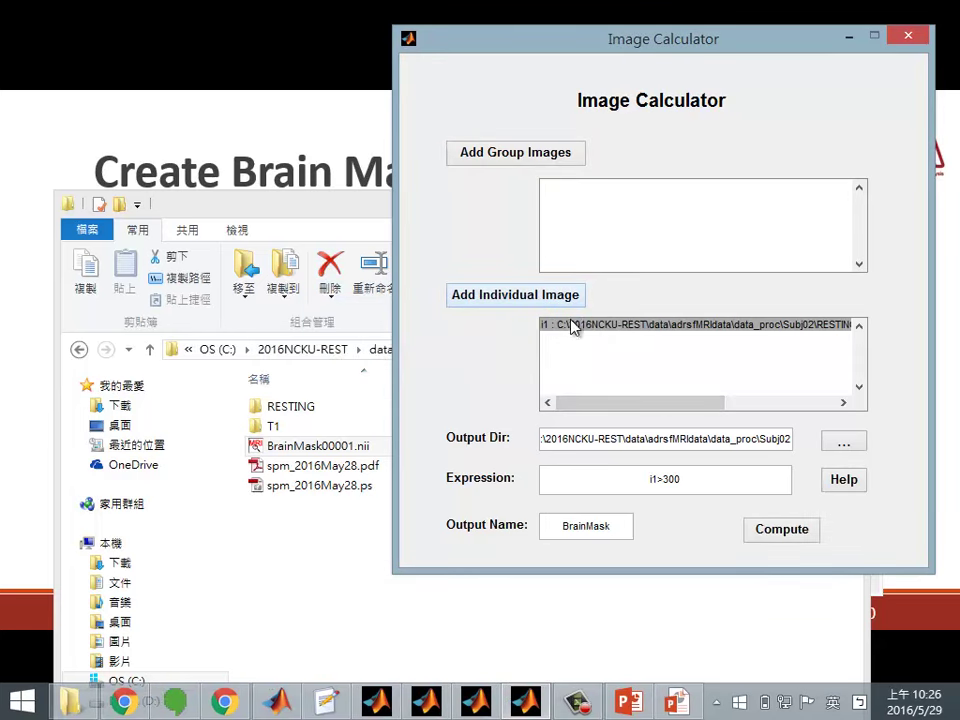
Delete the Subj02 image from the individual image list
right_click(576, 327)
left_click(606, 357)
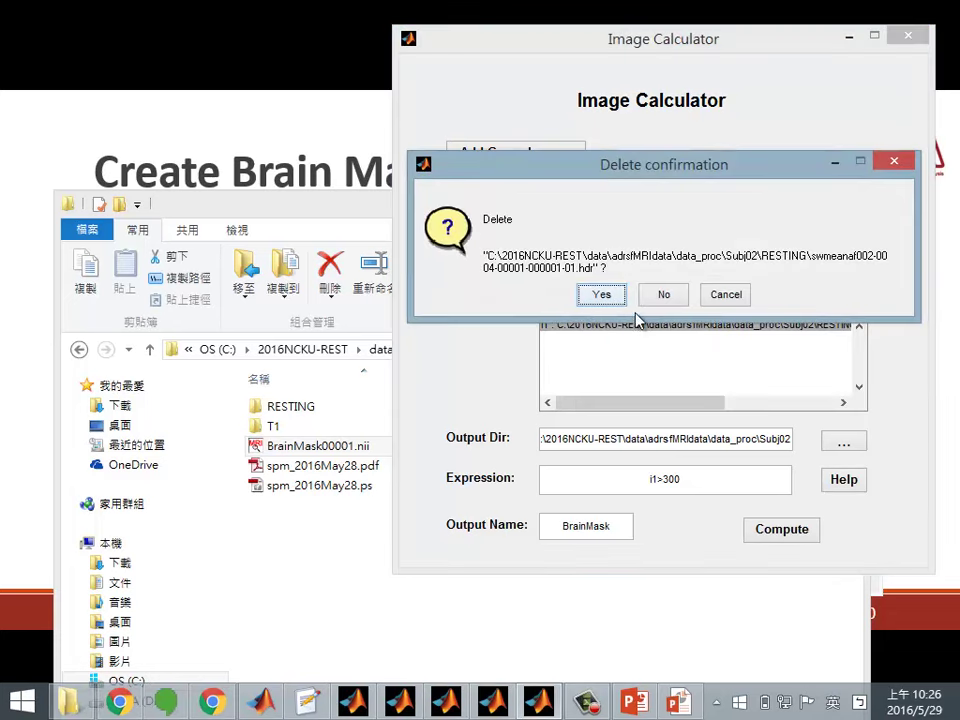
key("Return")
left_click(503, 300)
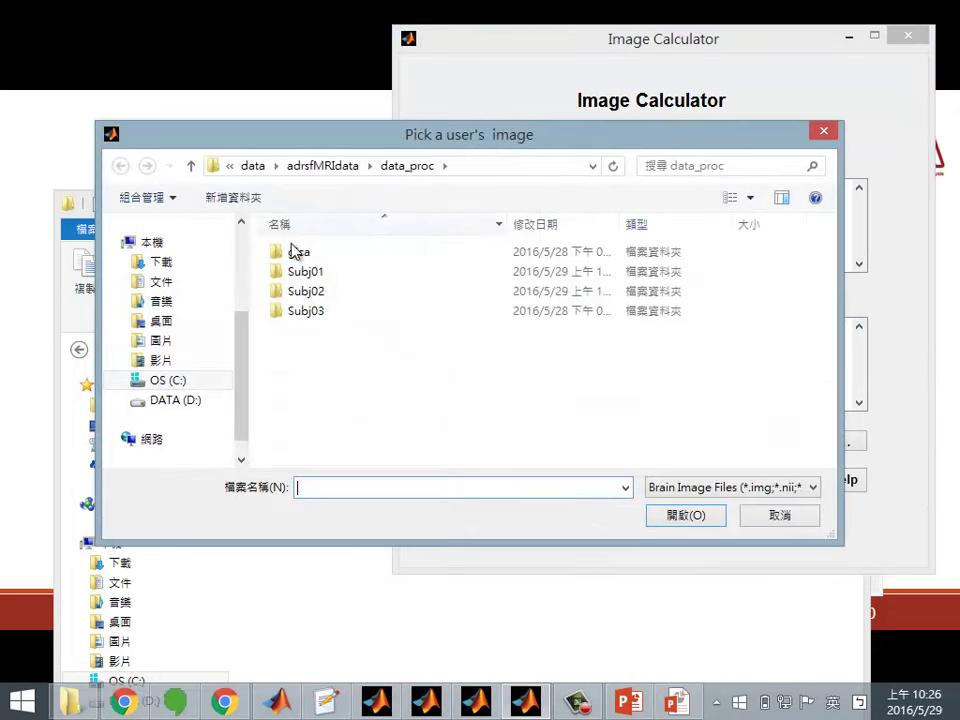
double_click(300, 311)
double_click(305, 252)
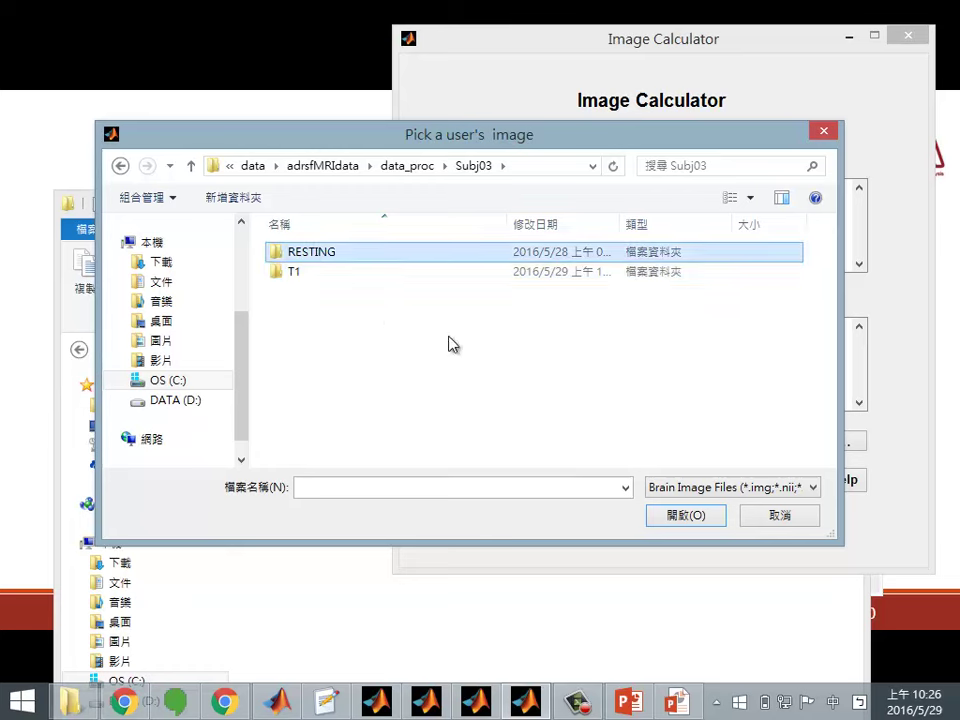
scroll(408, 368, "down", 5)
scroll(408, 368, "down", 5)
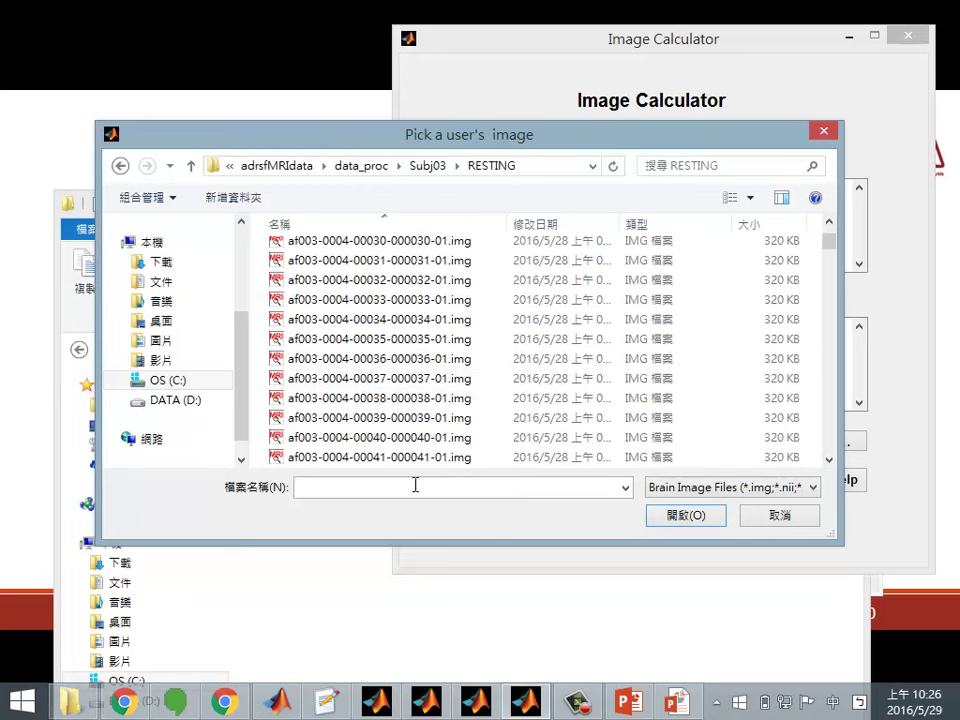
left_click(416, 486)
type("ㄊ")
key("shift")
type("swm")
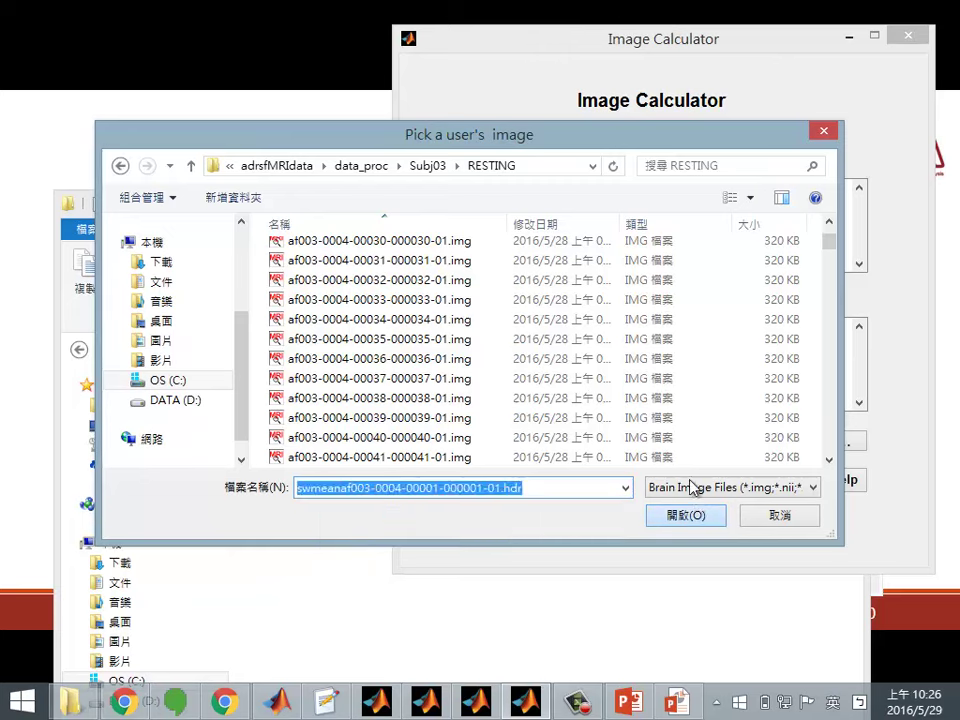
left_click(688, 515)
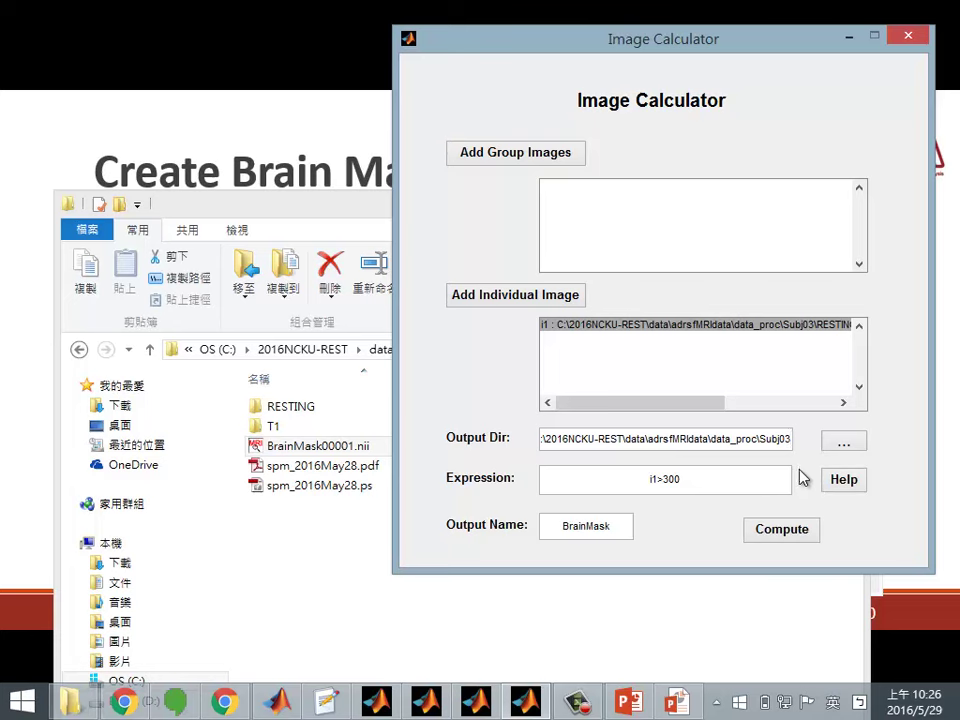
left_click(786, 534)
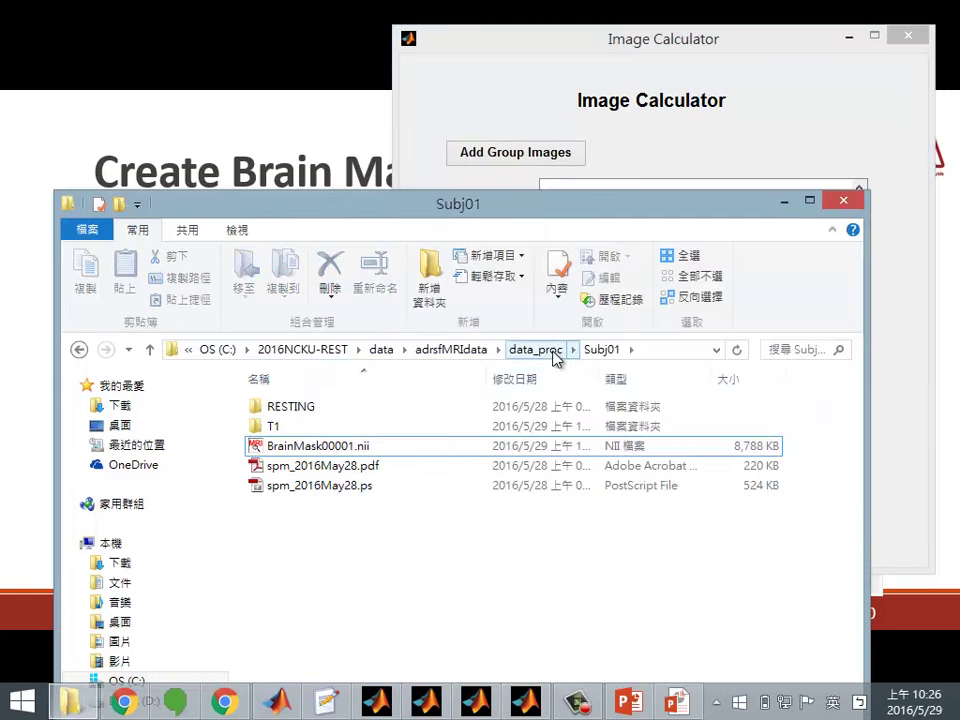
Open BrainMask00001.nii from the Subj02 folder in MRIcro and inspect the mask through its axial slices
left_click(555, 358)
double_click(306, 447)
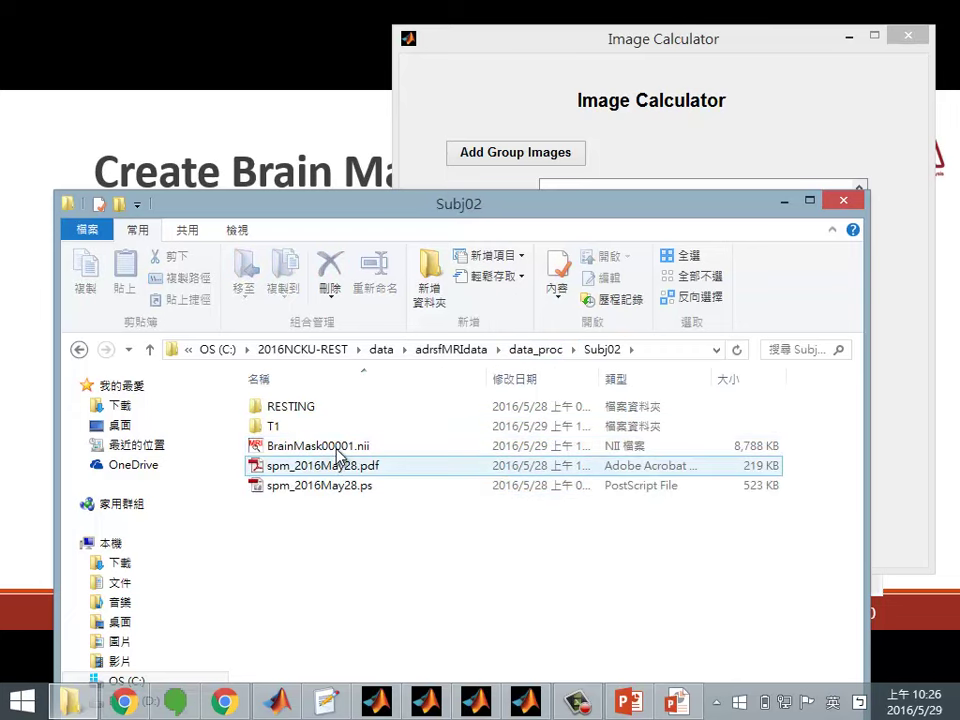
double_click(337, 447)
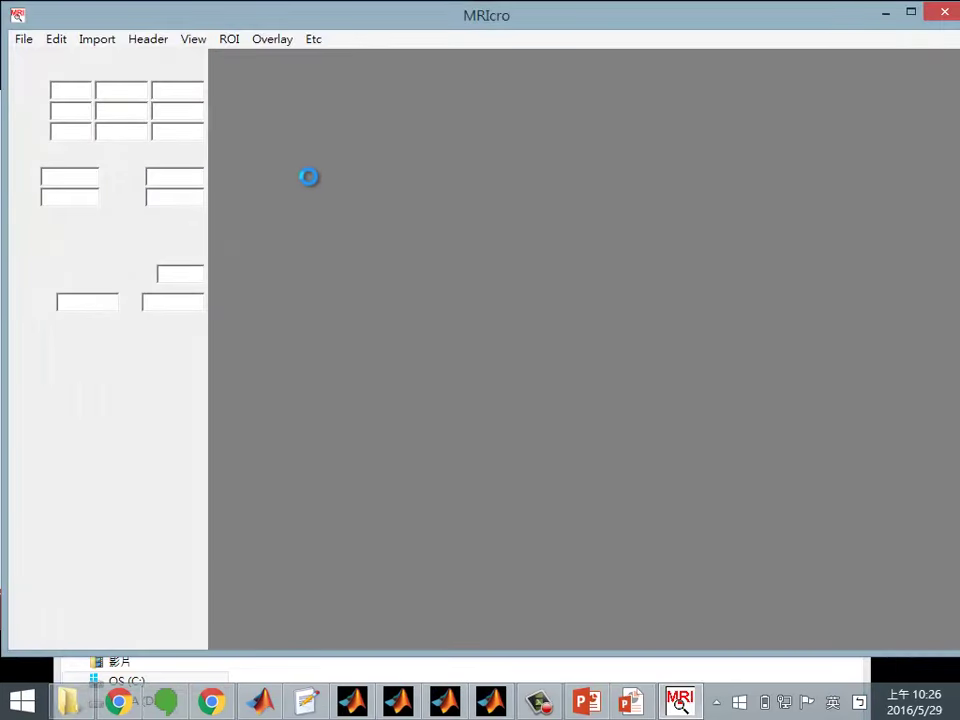
scroll(294, 124, "up", 17)
scroll(294, 124, "down", 20)
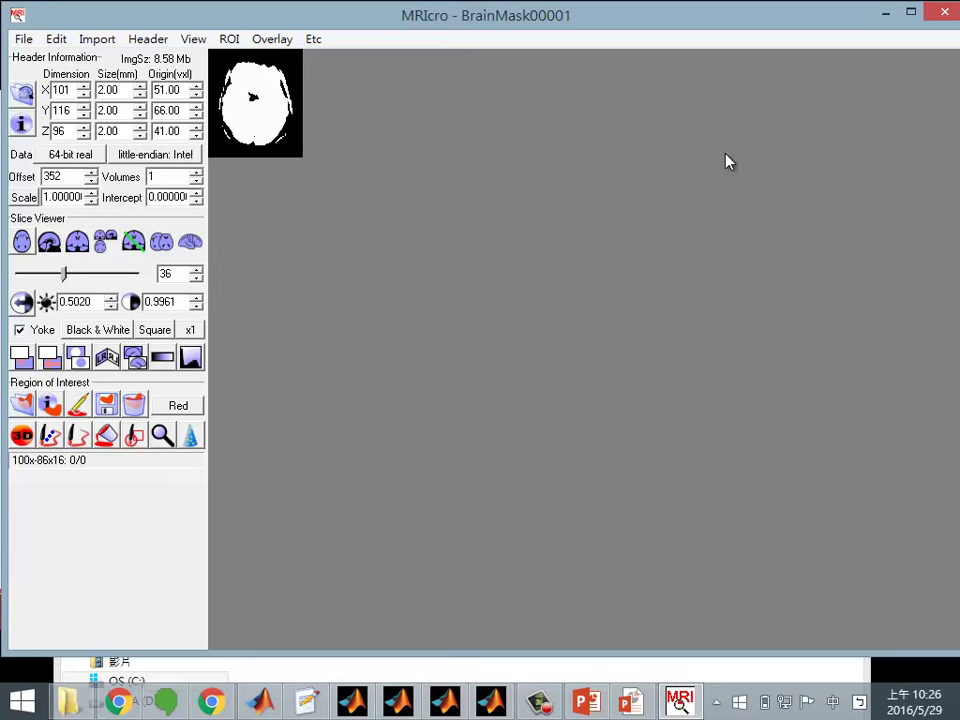
left_click(944, 12)
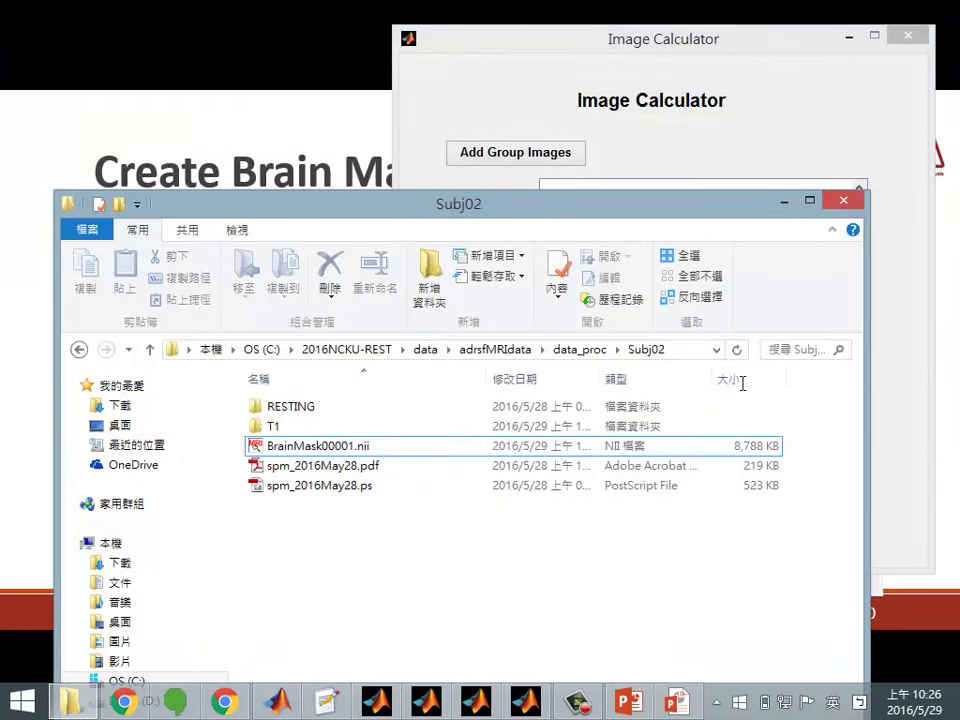
Close the Image Calculator and Utilities windows and return to the presentation slides
left_click(866, 161)
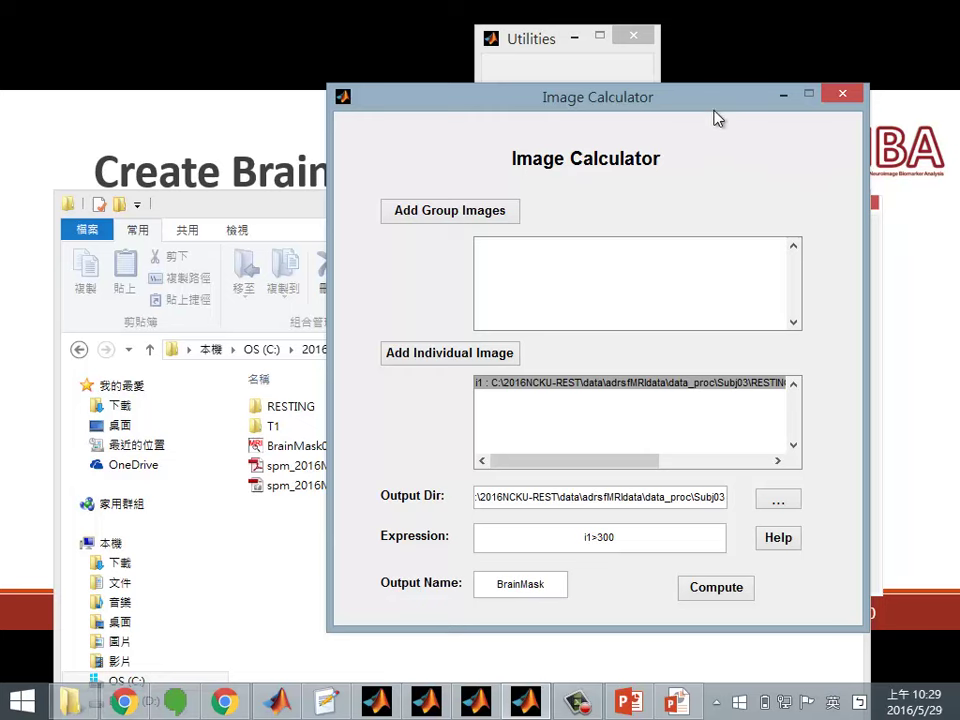
left_click_drag(636, 107, 540, 117)
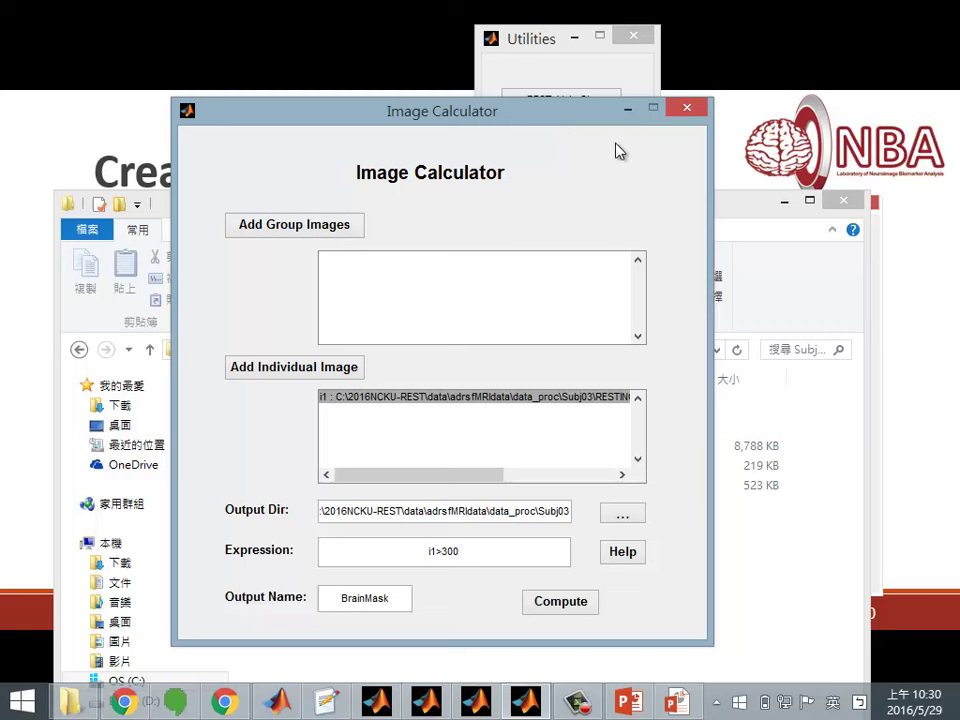
left_click(685, 110)
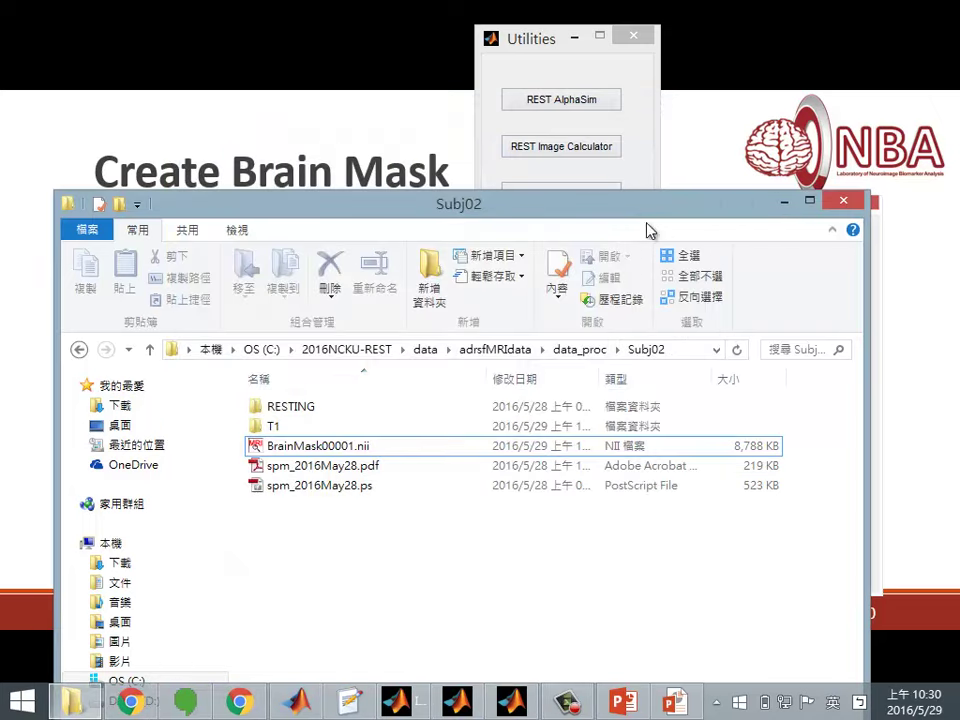
left_click(557, 69)
left_click(633, 35)
left_click(672, 155)
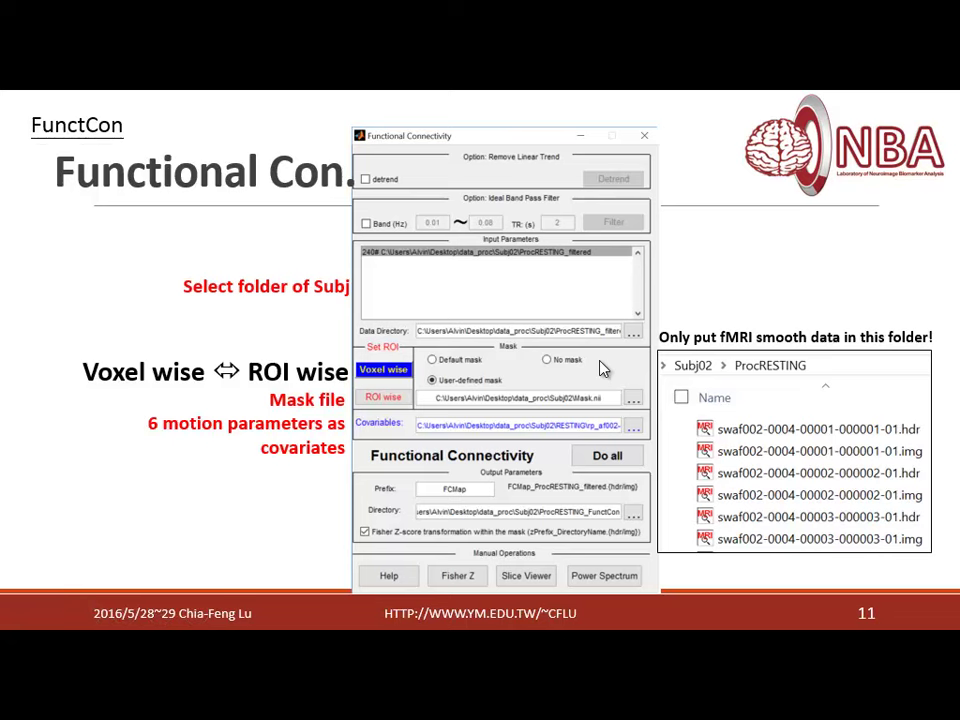
Switch to REST 1.8 and open the Functional Connectivity tool
key("alt+Tab")
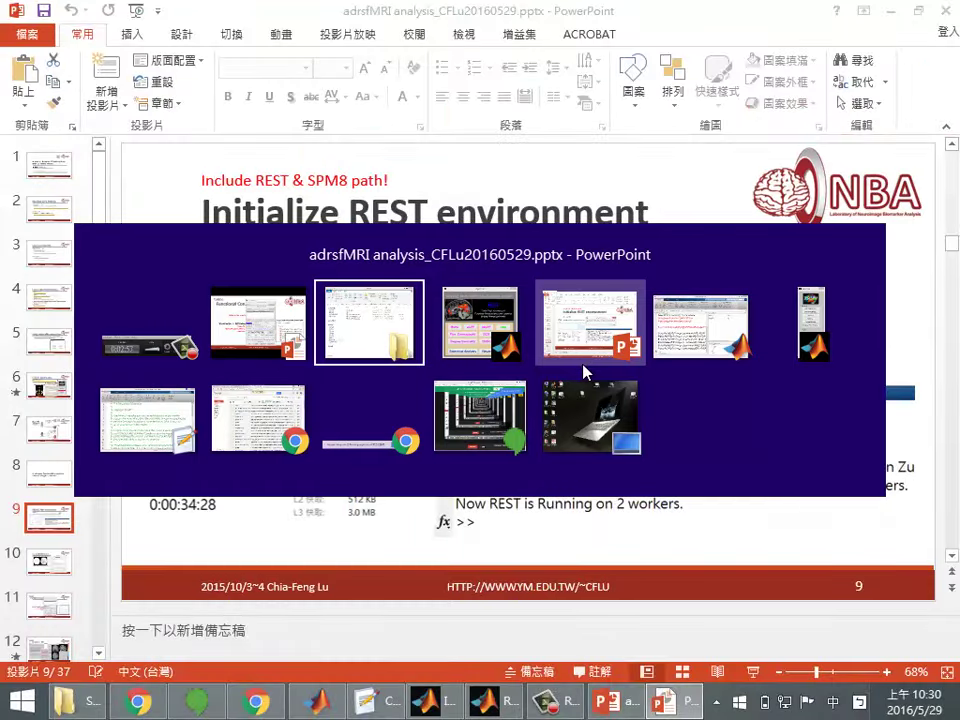
left_click(480, 322)
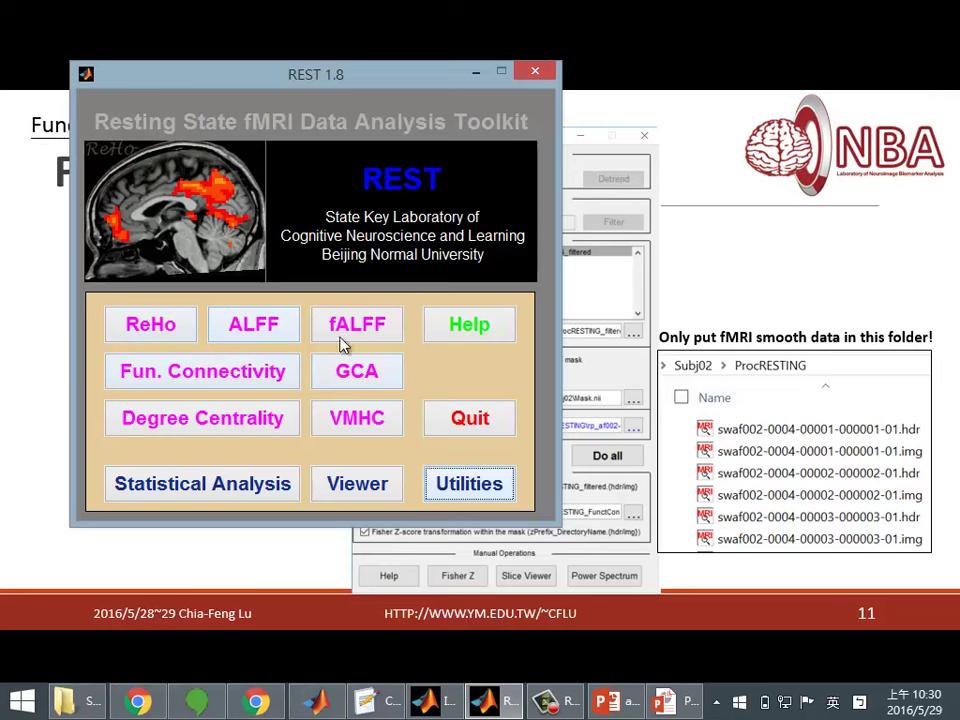
left_click(222, 376)
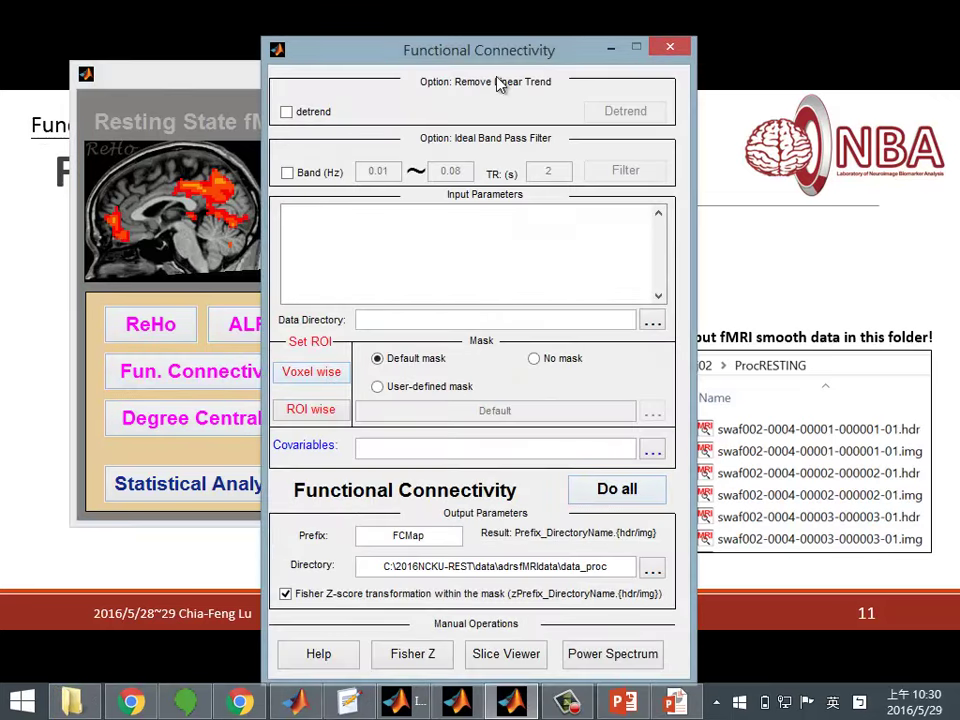
left_click_drag(492, 62, 531, 56)
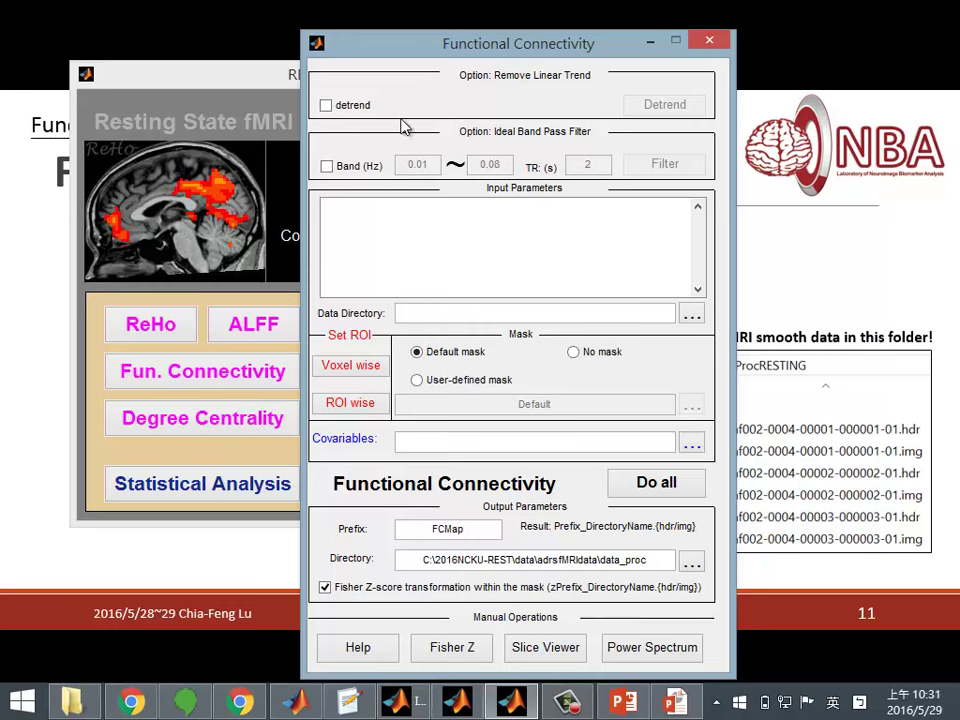
Enable the ideal band pass filter and open its TR value for editing
left_click(329, 167)
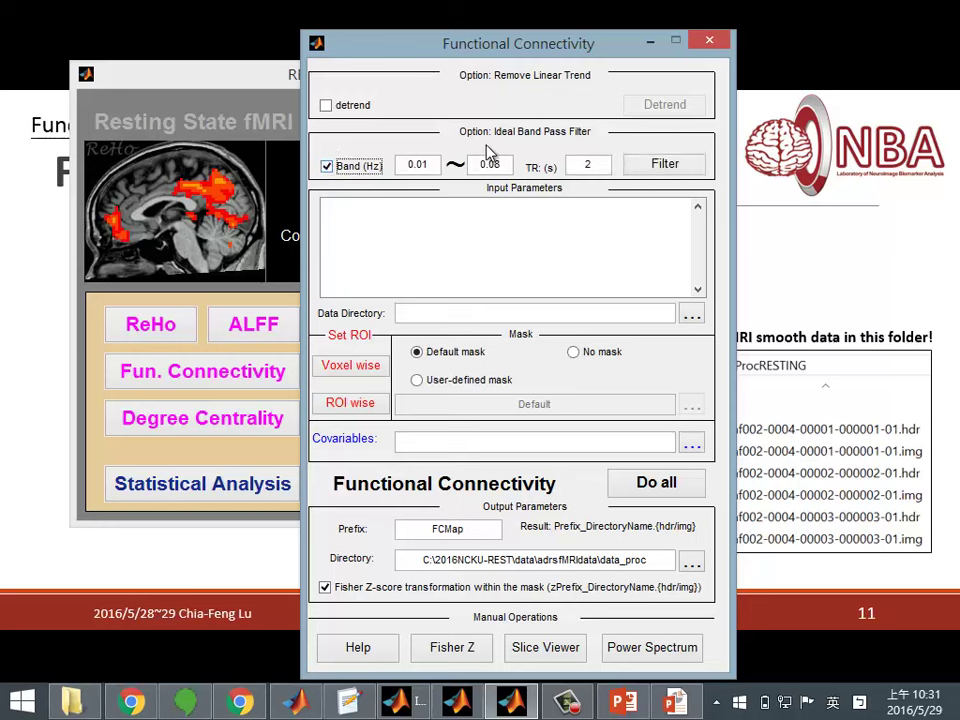
left_click(431, 167)
double_click(585, 164)
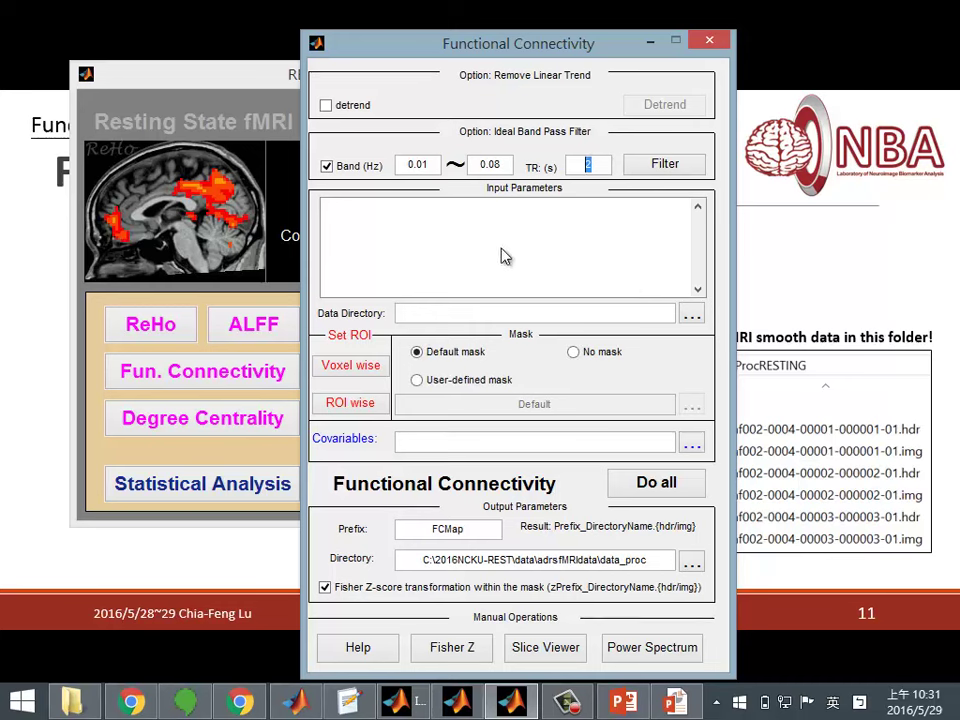
Open the data directory selection for computing the functional connectivity map
left_click(666, 164)
left_click(692, 316)
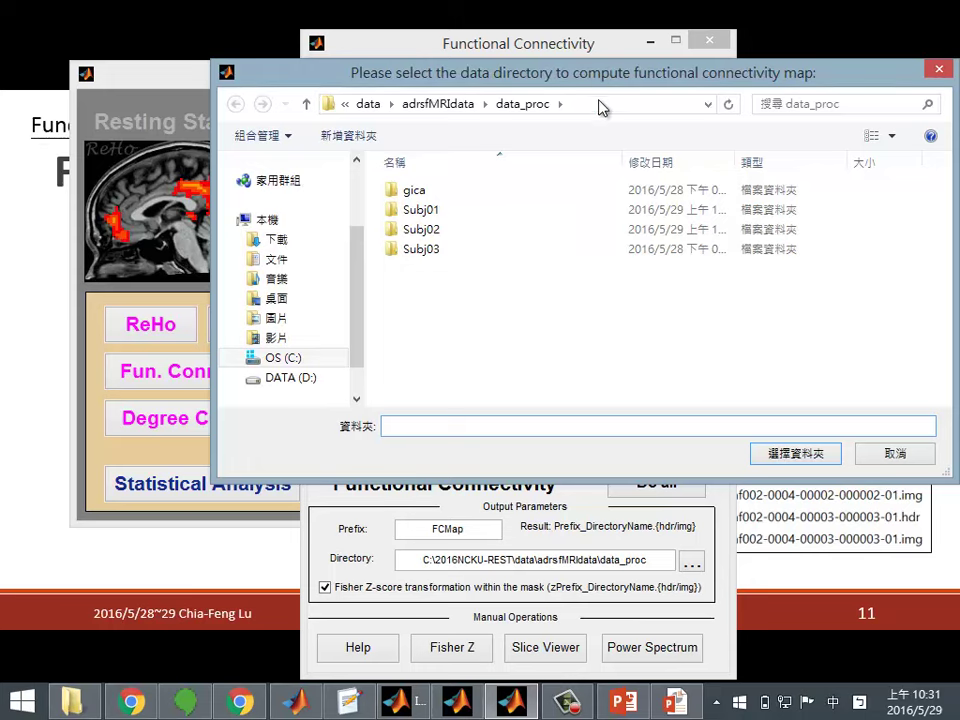
left_click_drag(600, 83, 543, 228)
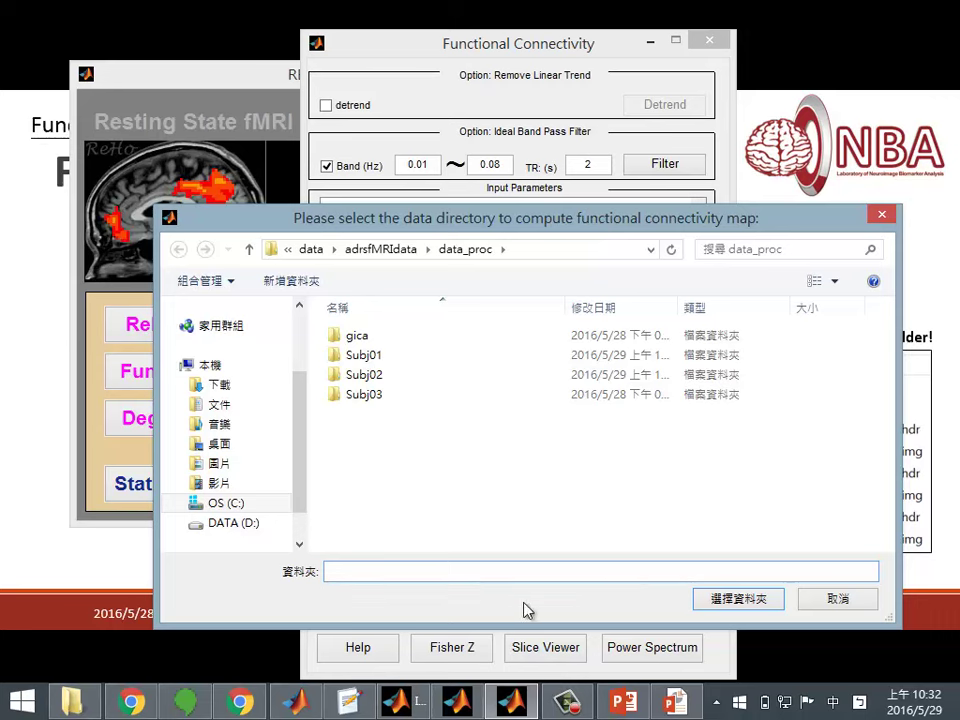
Switch to File Explorer and create a folder named RESTING_proc inside the Subj02 folder
left_click(71, 700)
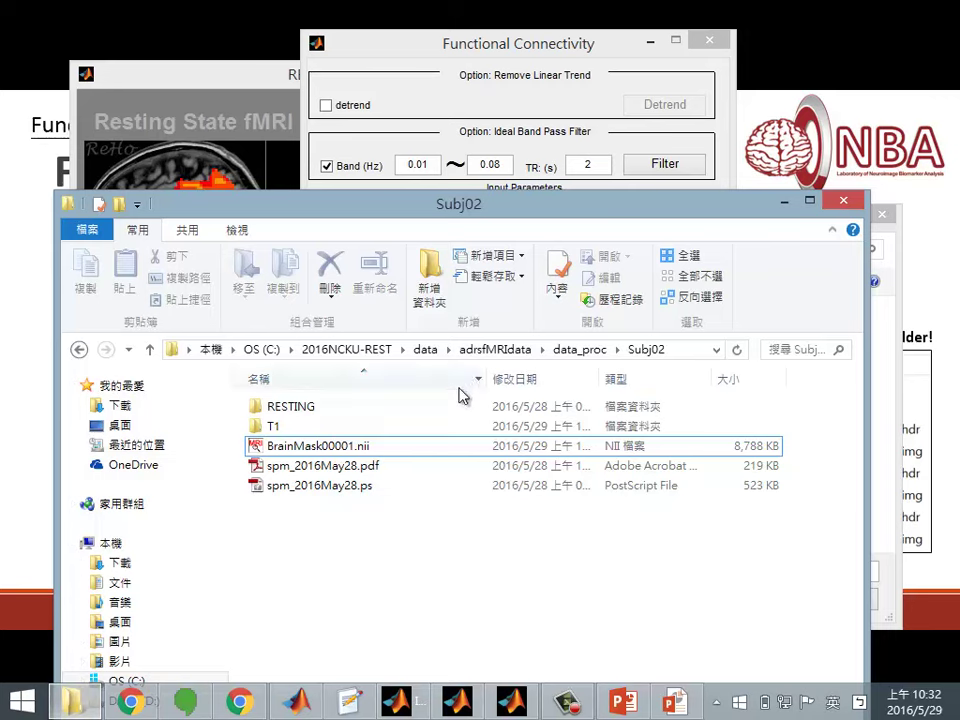
left_click_drag(444, 199, 554, 88)
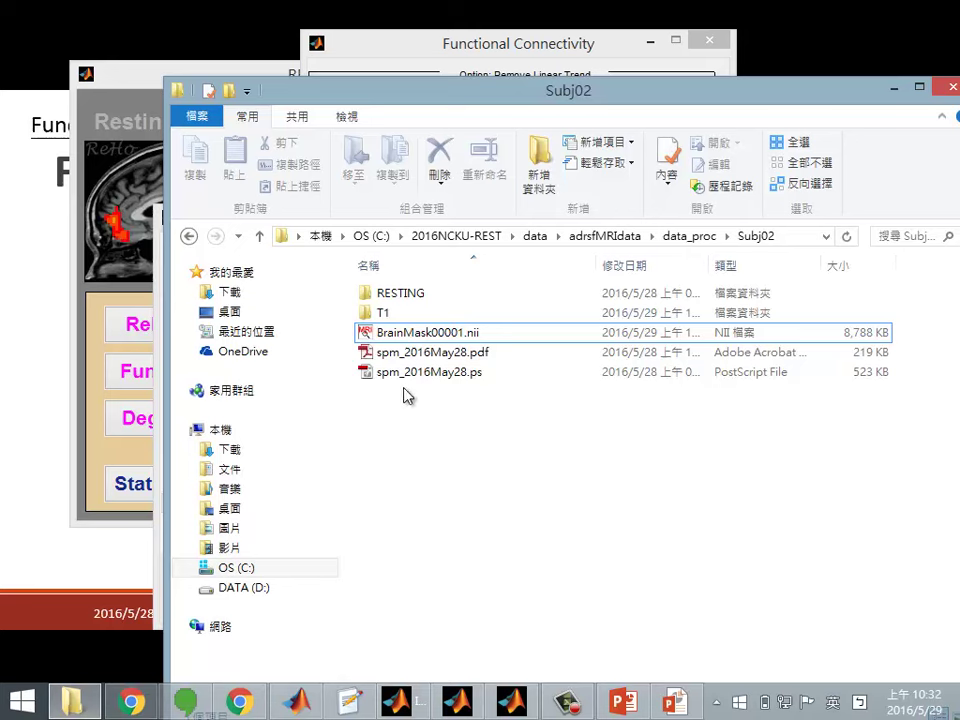
right_click(450, 477)
mouse_move(564, 429)
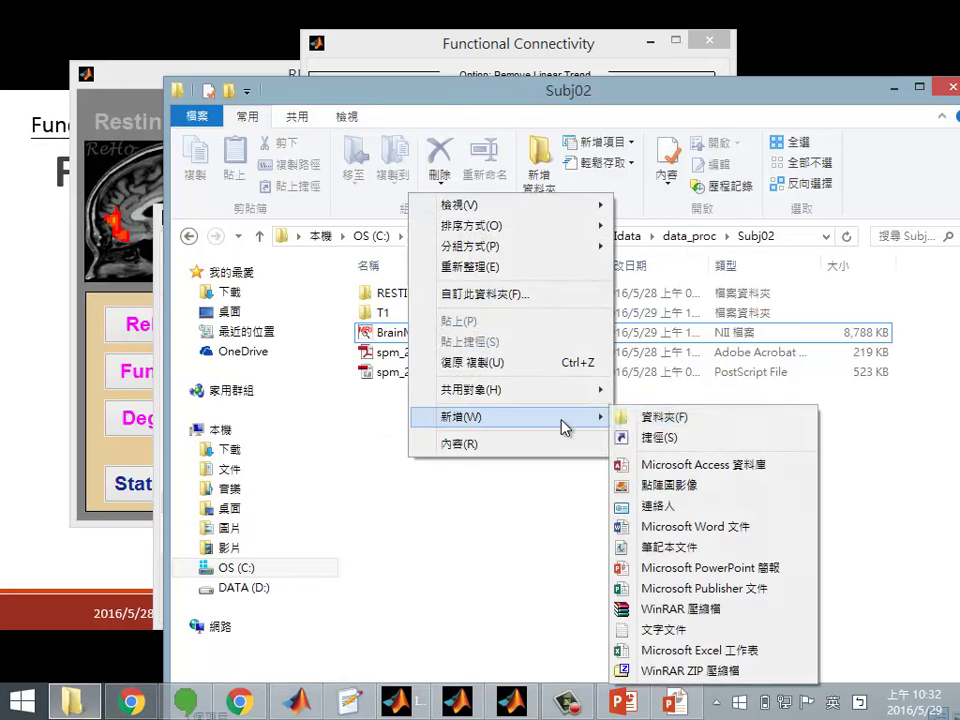
left_click(643, 416)
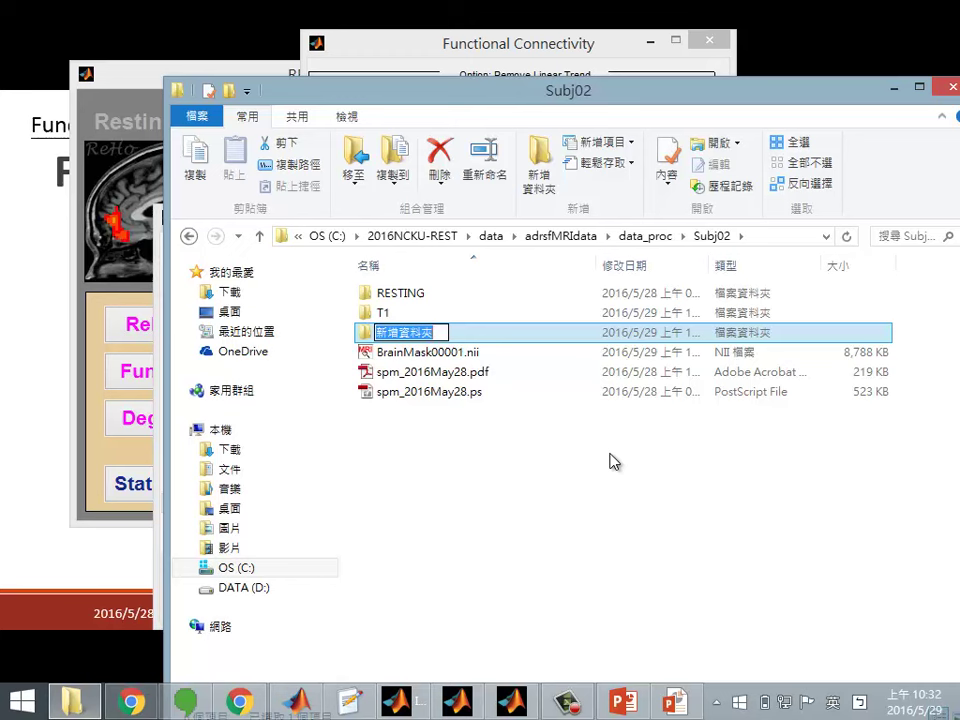
type("RESTING_")
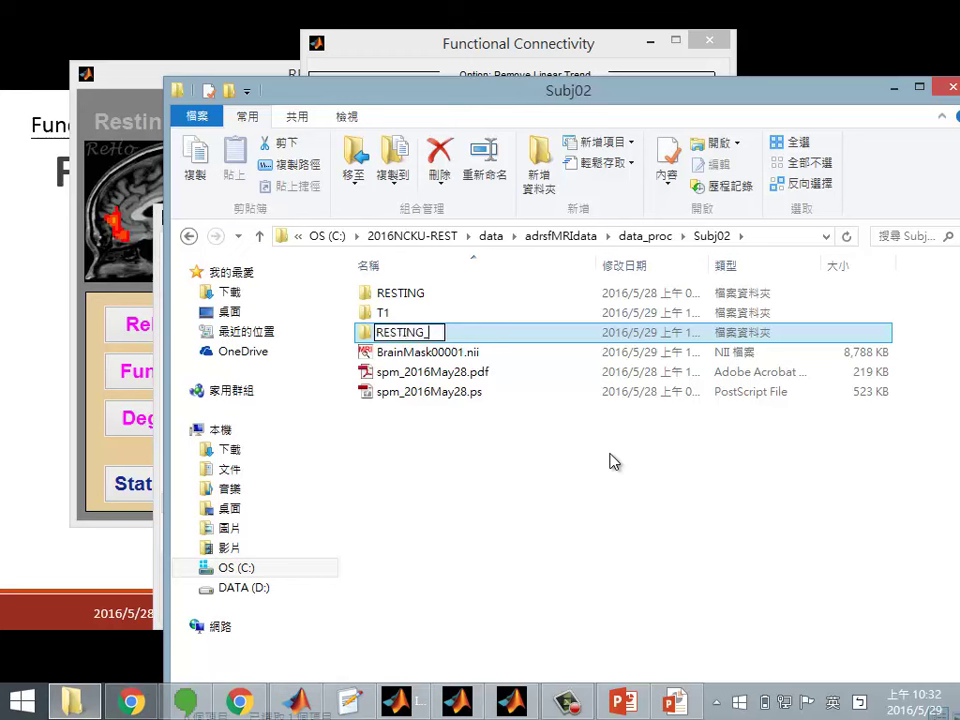
type("proc")
key("Return")
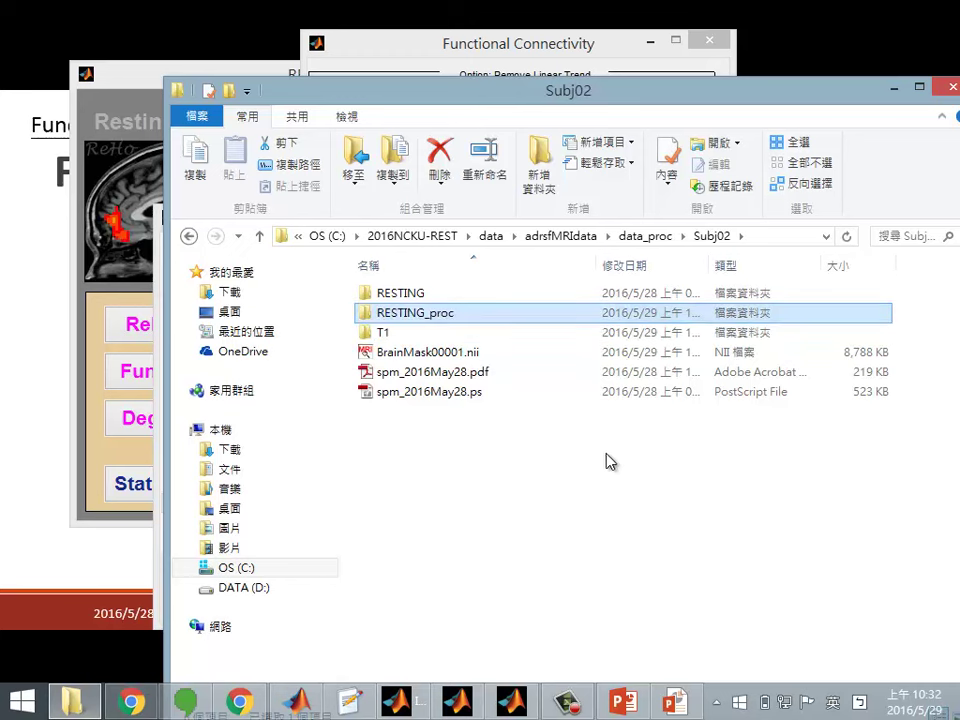
left_click(434, 302)
double_click(434, 300)
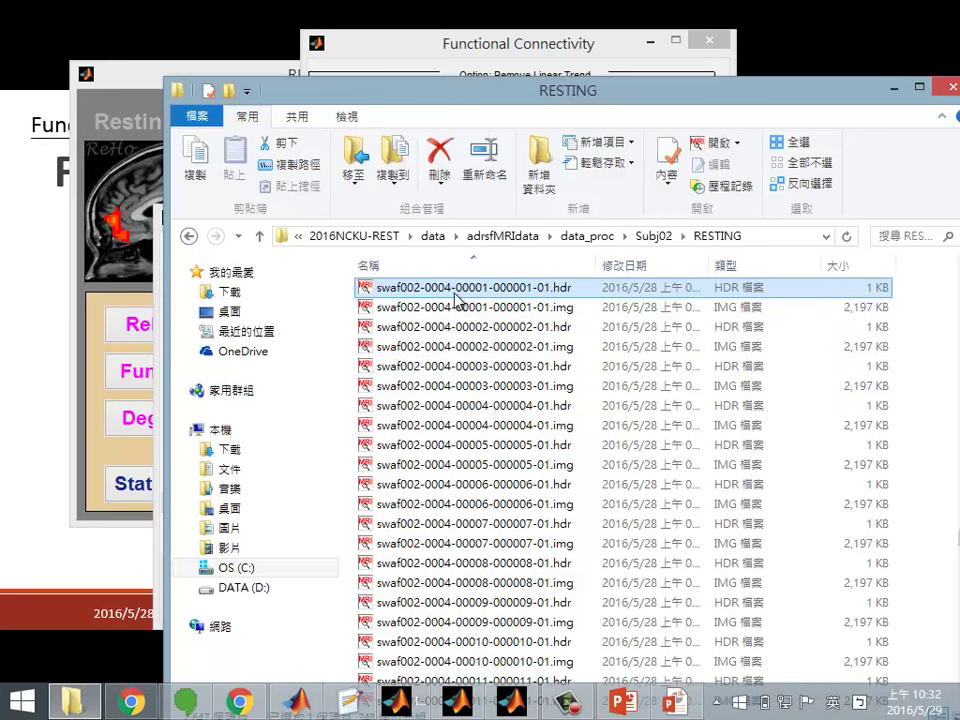
scroll(490, 400, "down", 20)
scroll(620, 450, "down", 3)
left_click_drag(560, 90, 408, 59)
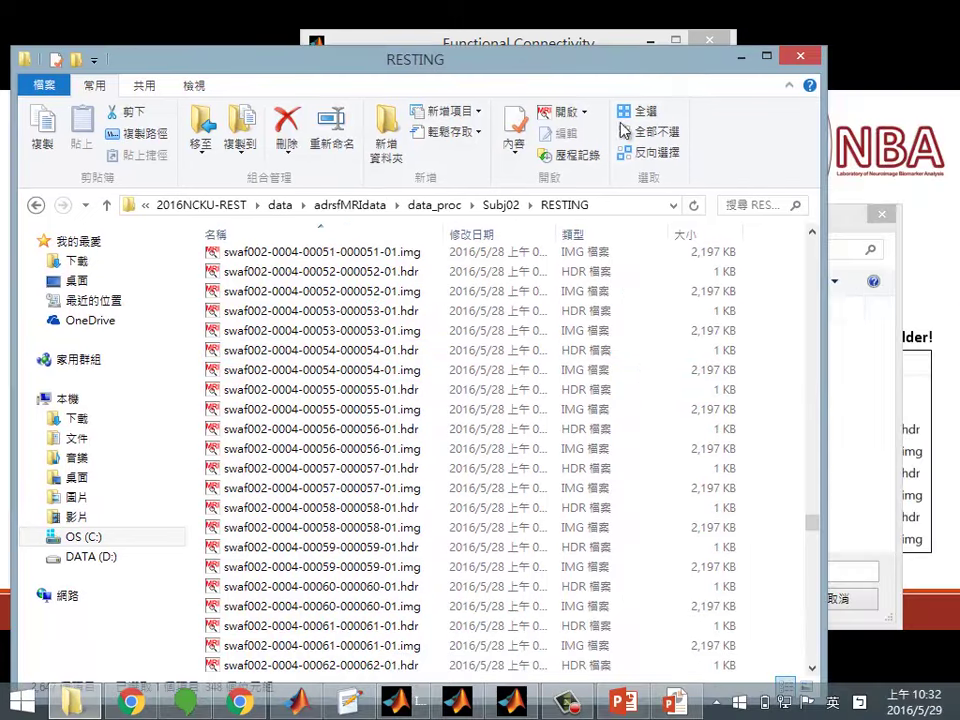
left_click_drag(815, 528, 808, 585)
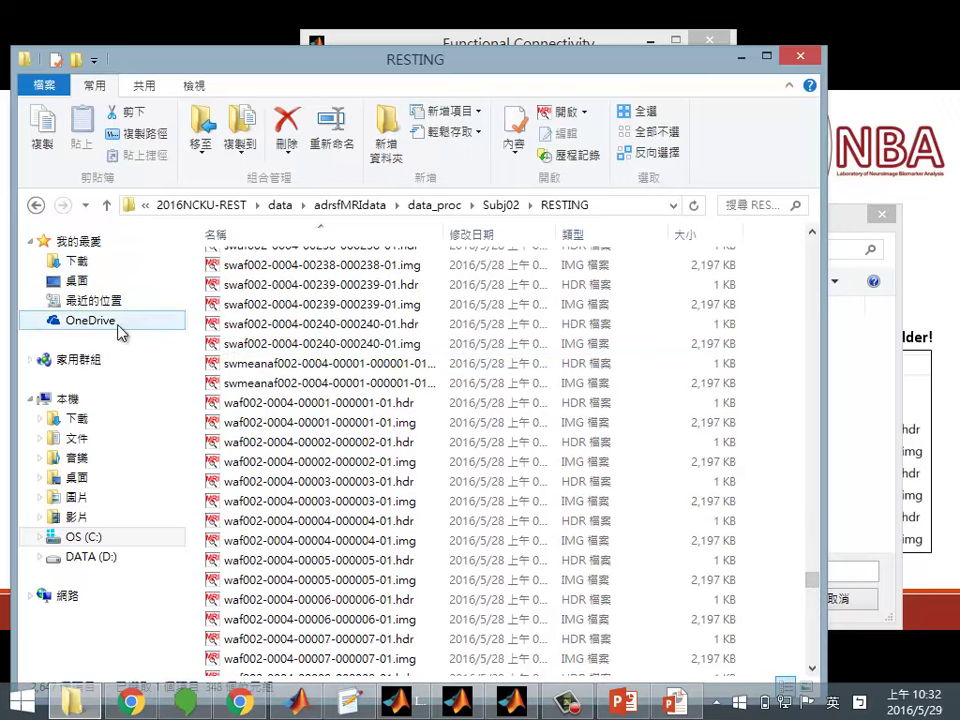
left_click(428, 346, "shift")
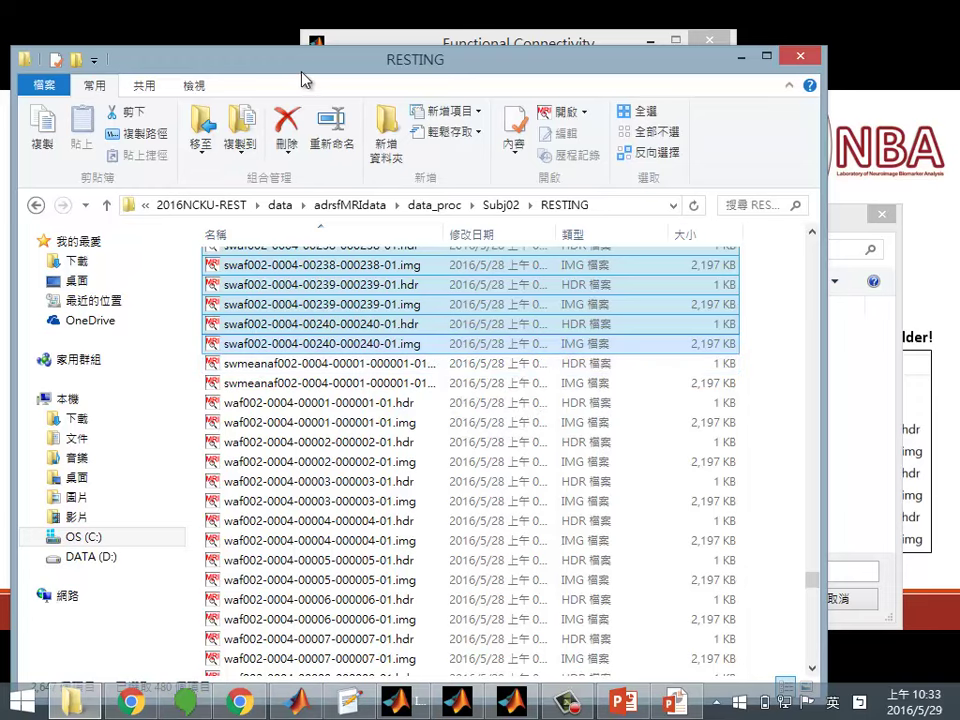
left_click_drag(218, 60, 264, 32)
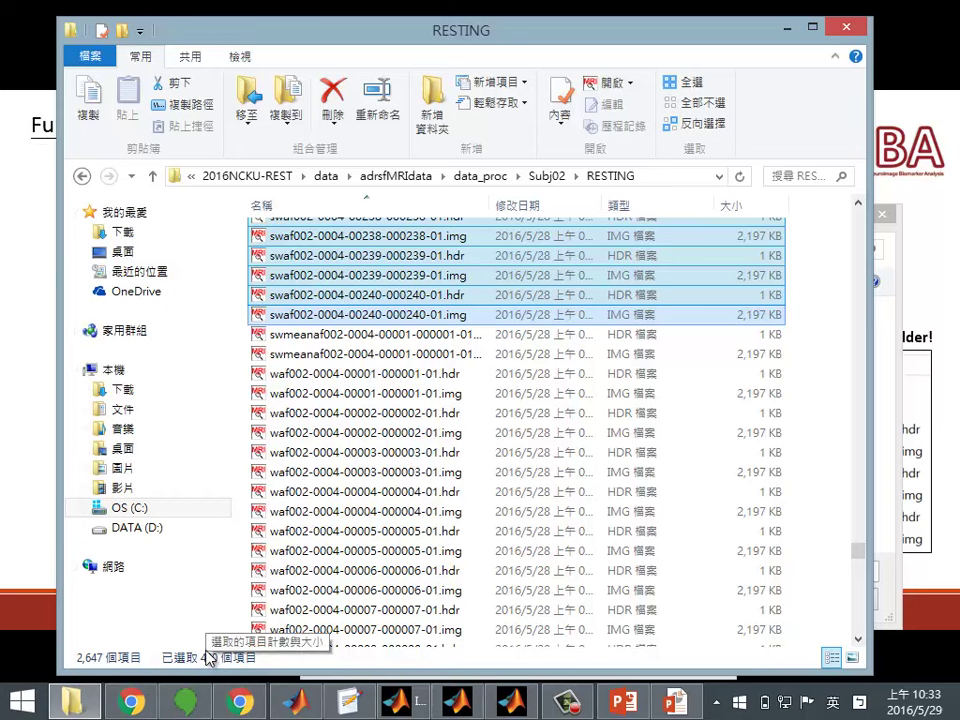
key("ctrl+c")
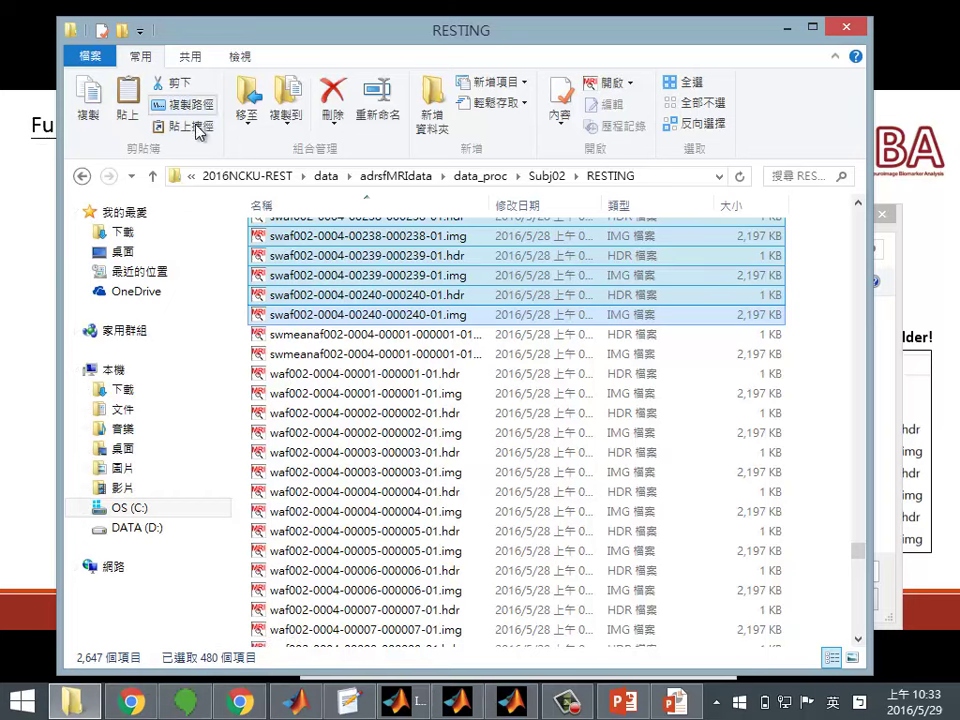
Paste the copied swaf files into Subj02's RESTING_proc folder
left_click(81, 176)
double_click(320, 257)
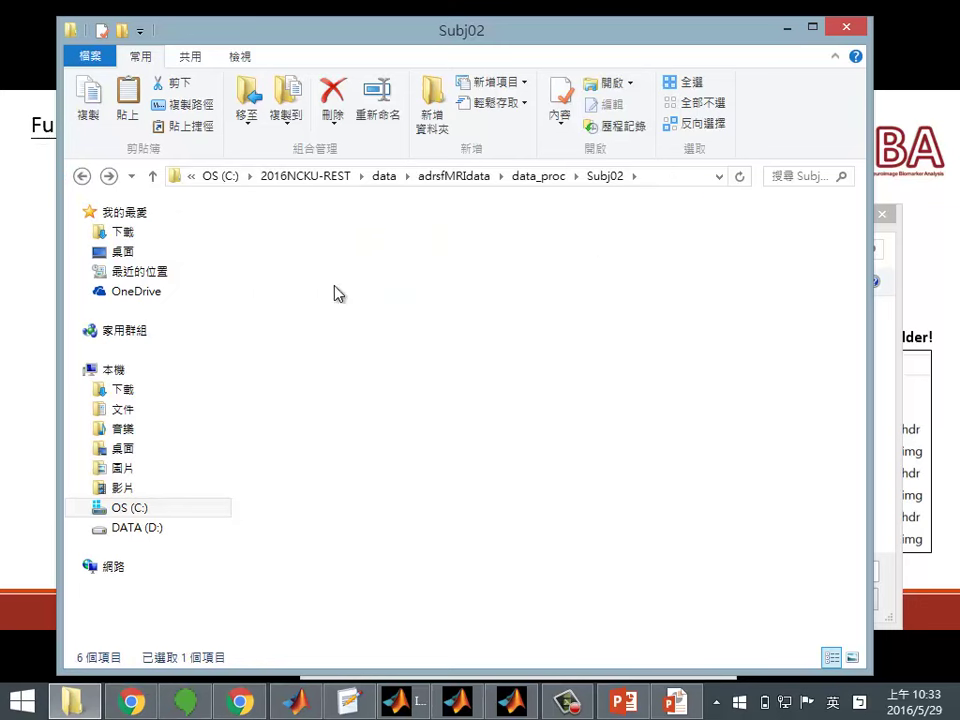
key("ctrl+v")
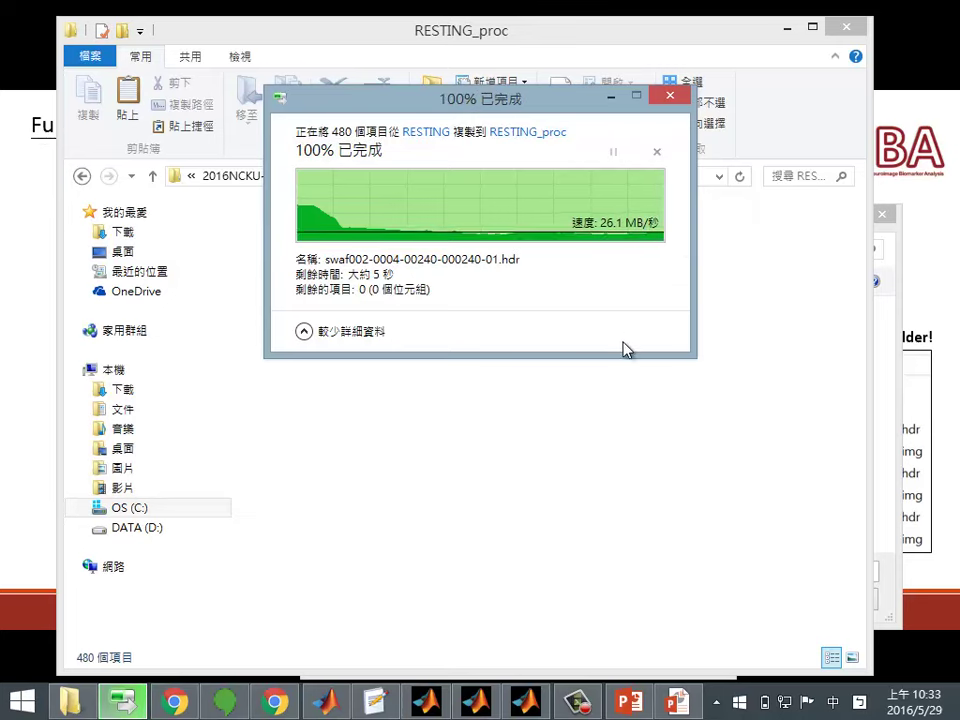
left_click(534, 321)
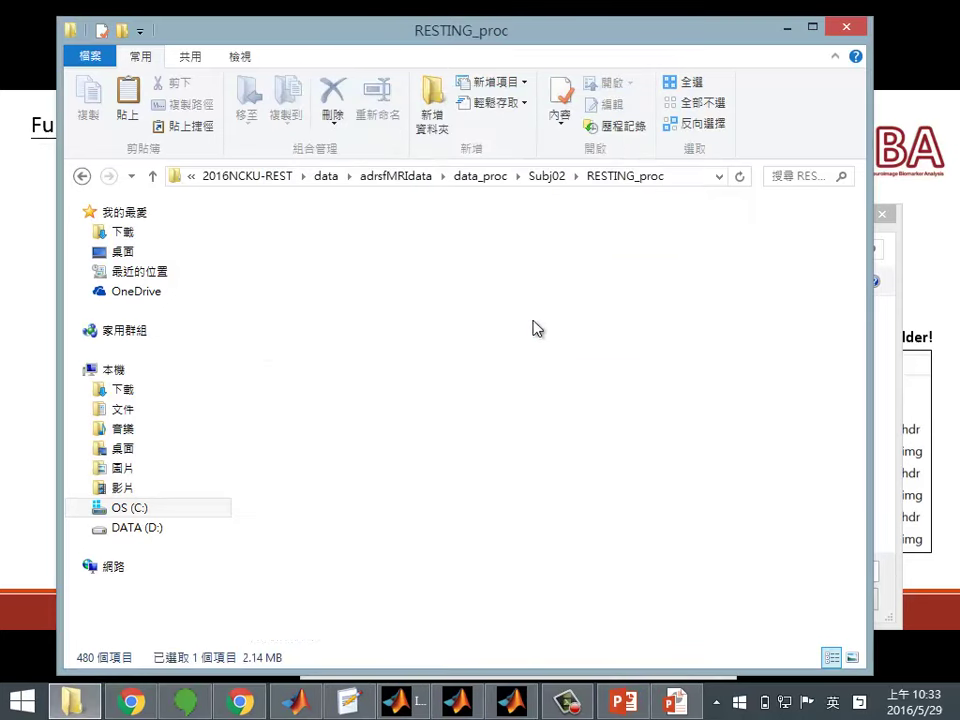
left_click(555, 301)
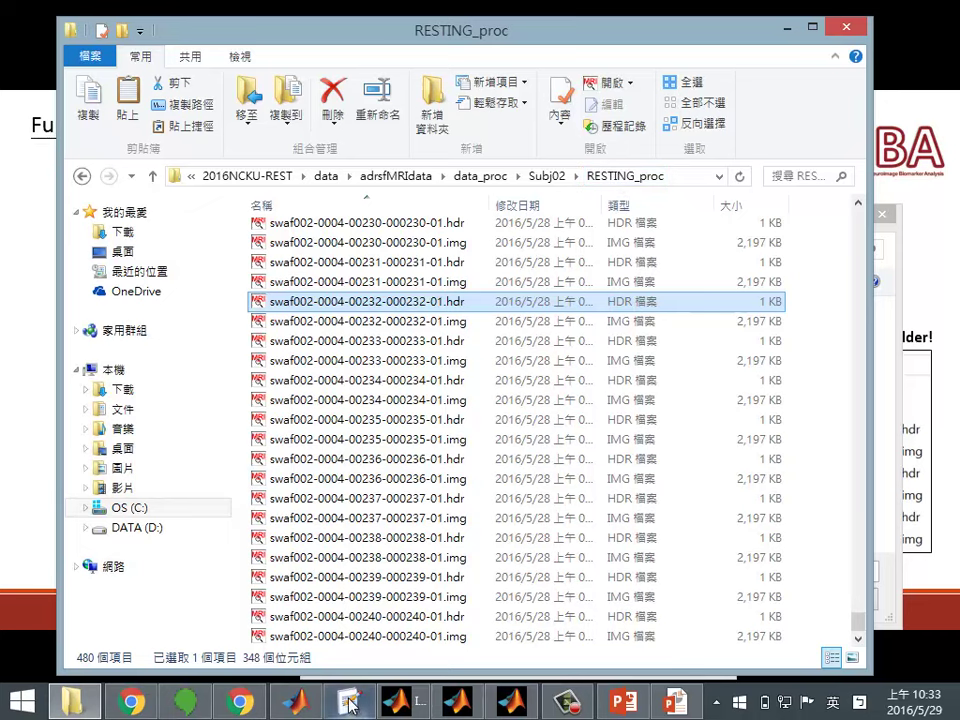
Switch back to the Functional Connectivity tool and set Subj02's RESTING_proc folder as the data directory
left_click(511, 702)
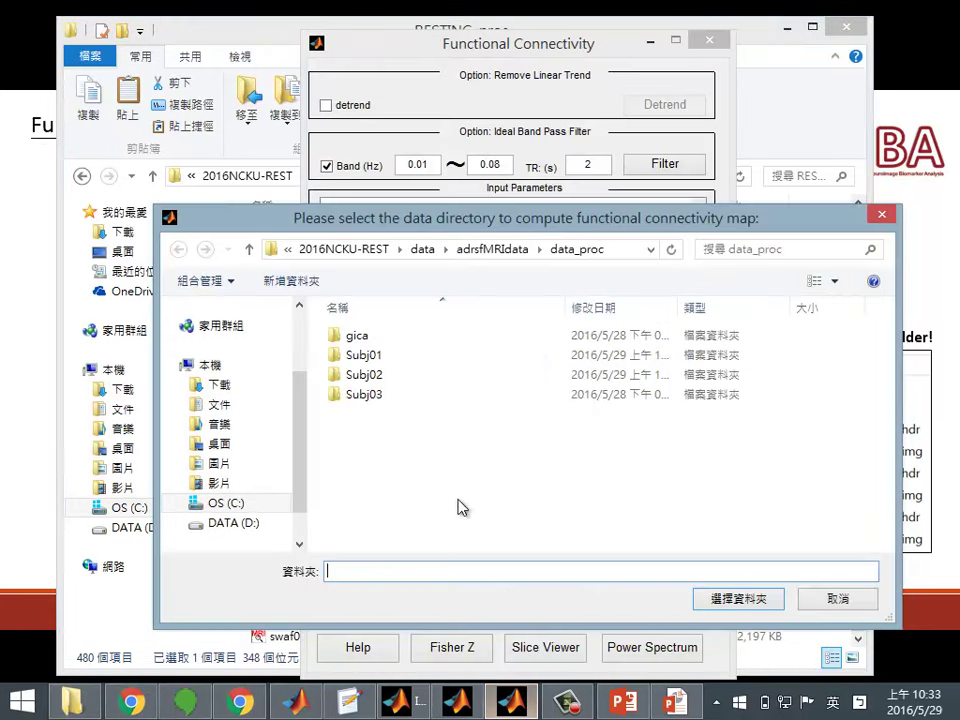
double_click(366, 375)
left_click(396, 364)
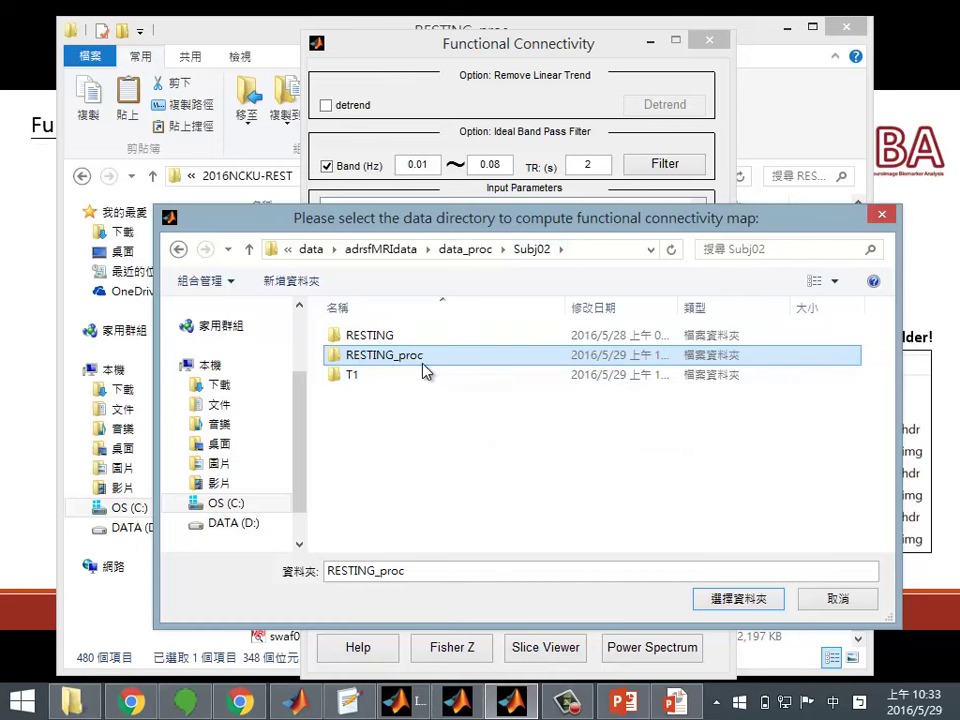
left_click(757, 601)
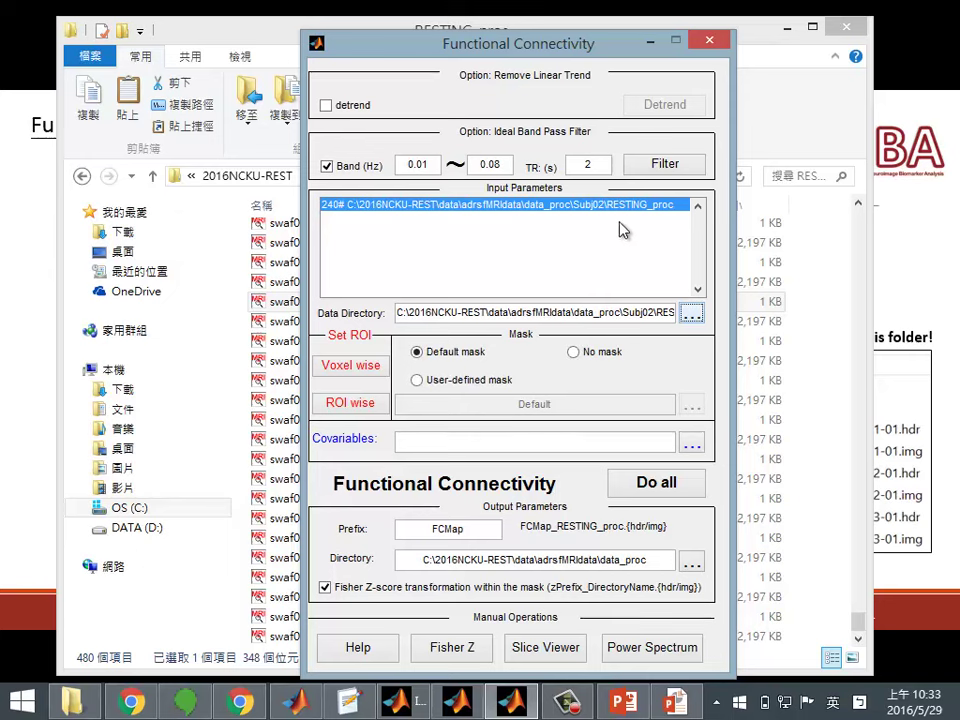
right_click(523, 209)
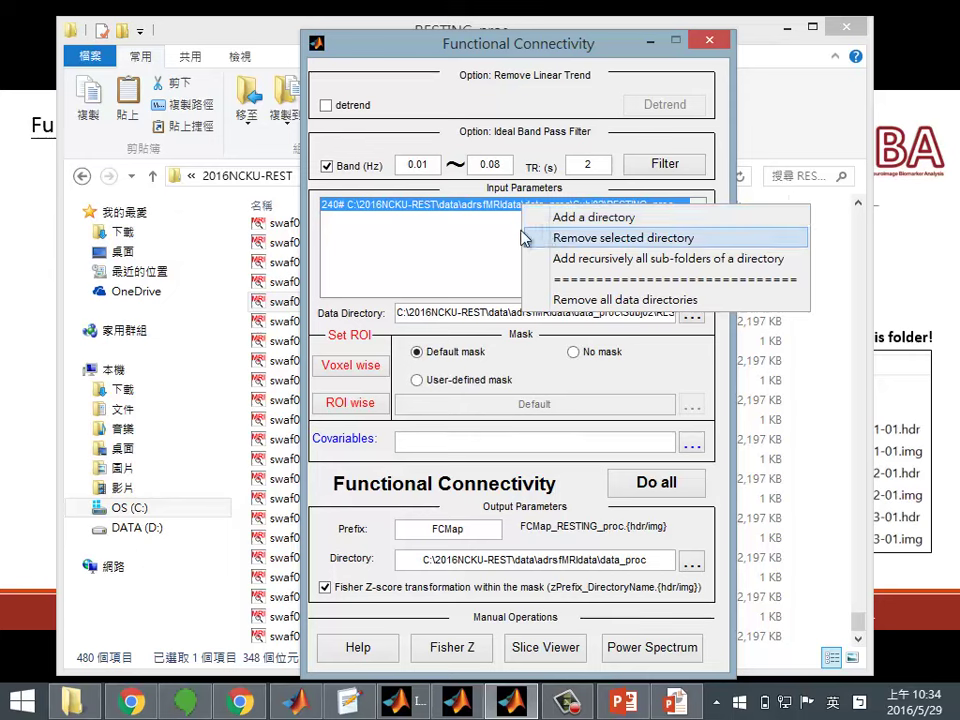
left_click(442, 250)
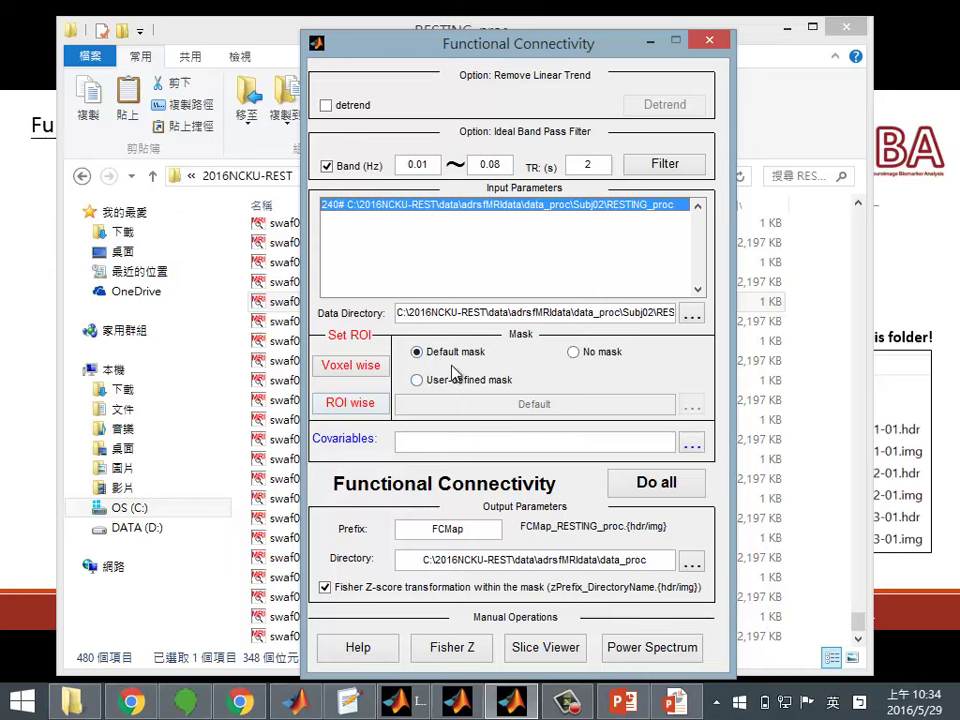
Choose a user-defined mask, load BrainMask00001.nii from the Subj02 folder, and check its path
left_click(574, 352)
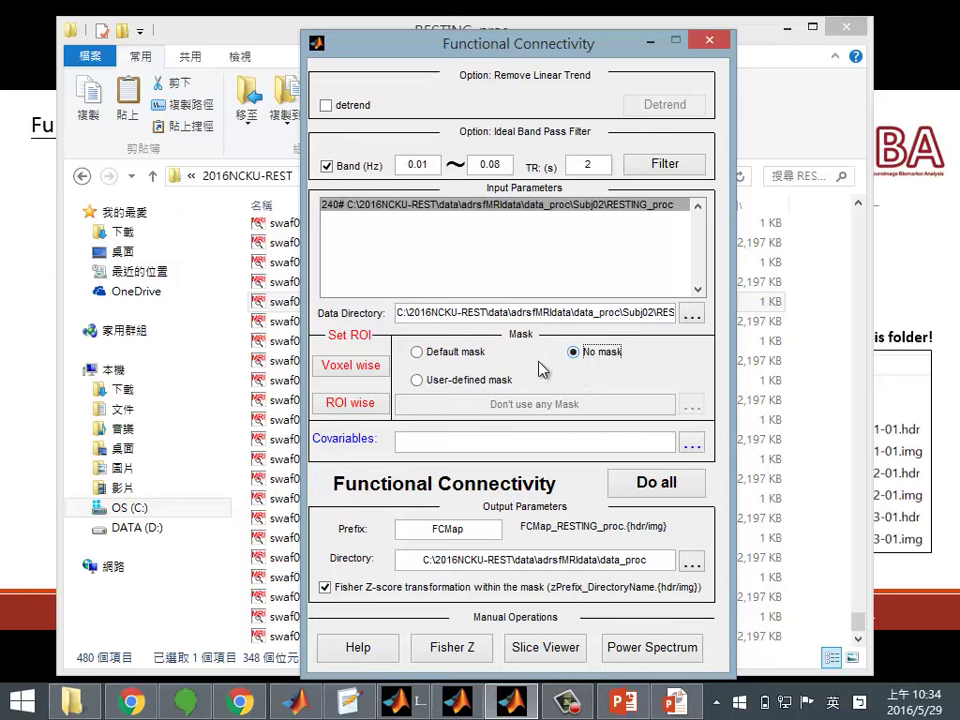
left_click(437, 380)
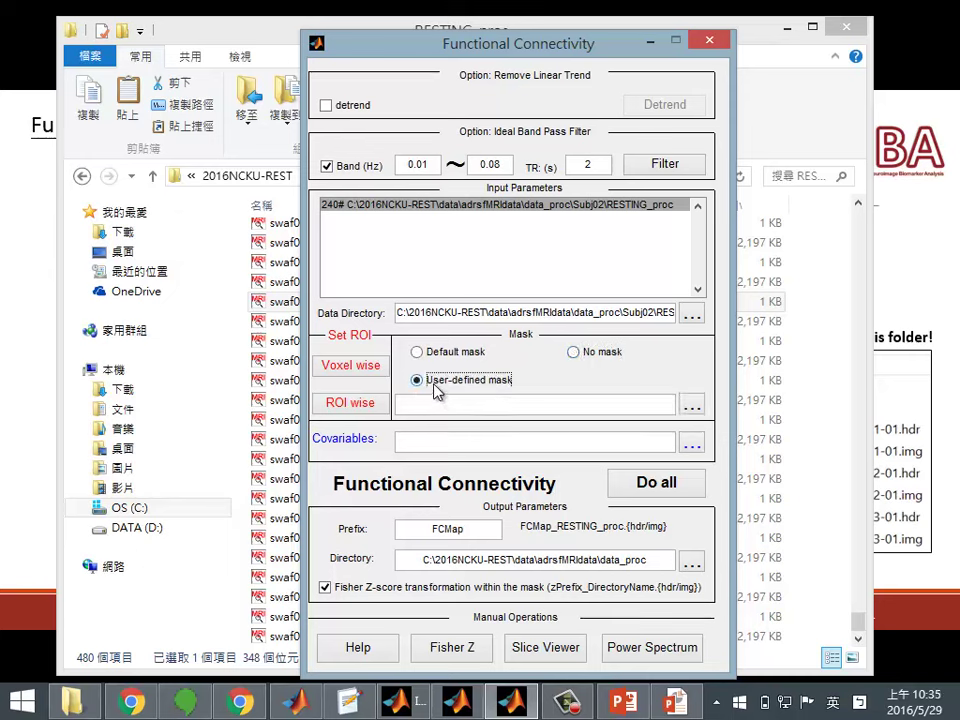
left_click(697, 406)
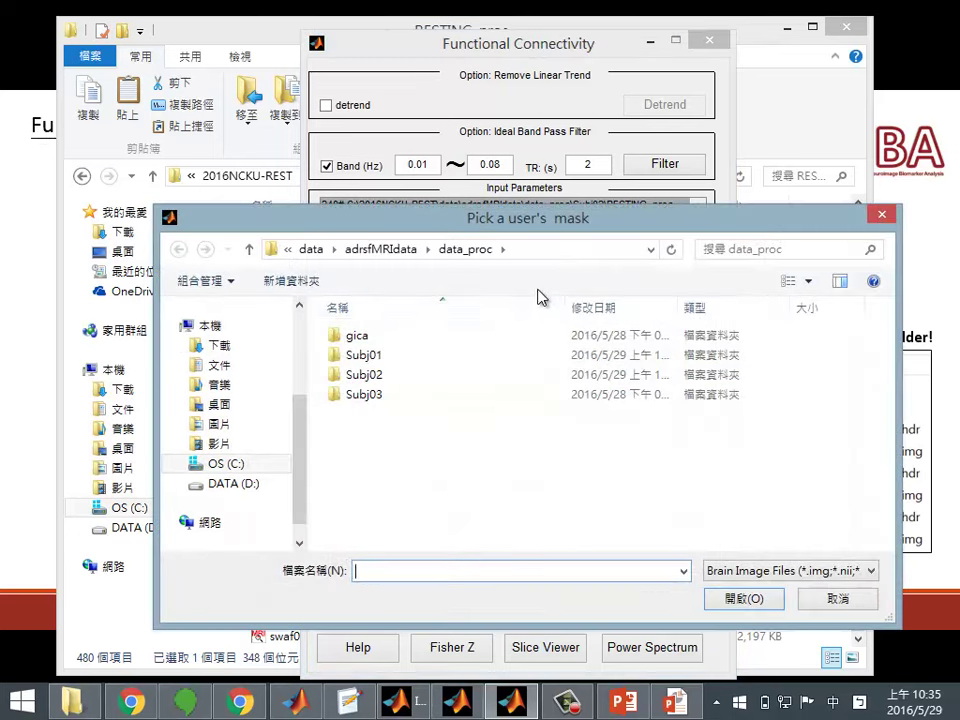
double_click(416, 378)
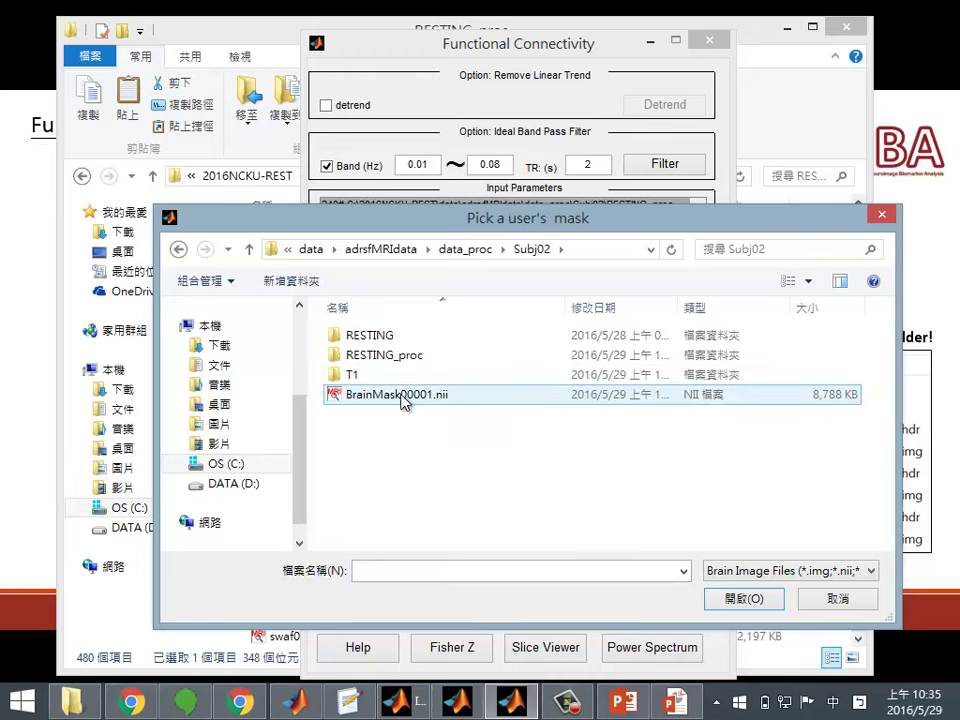
double_click(422, 399)
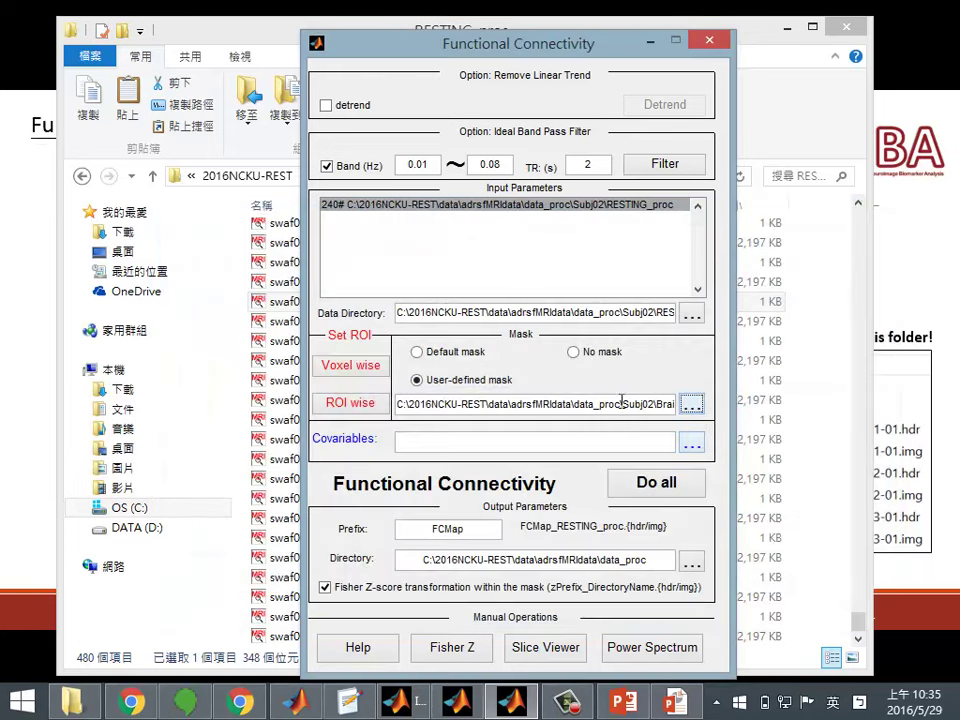
left_click_drag(620, 403, 720, 410)
left_click(579, 405)
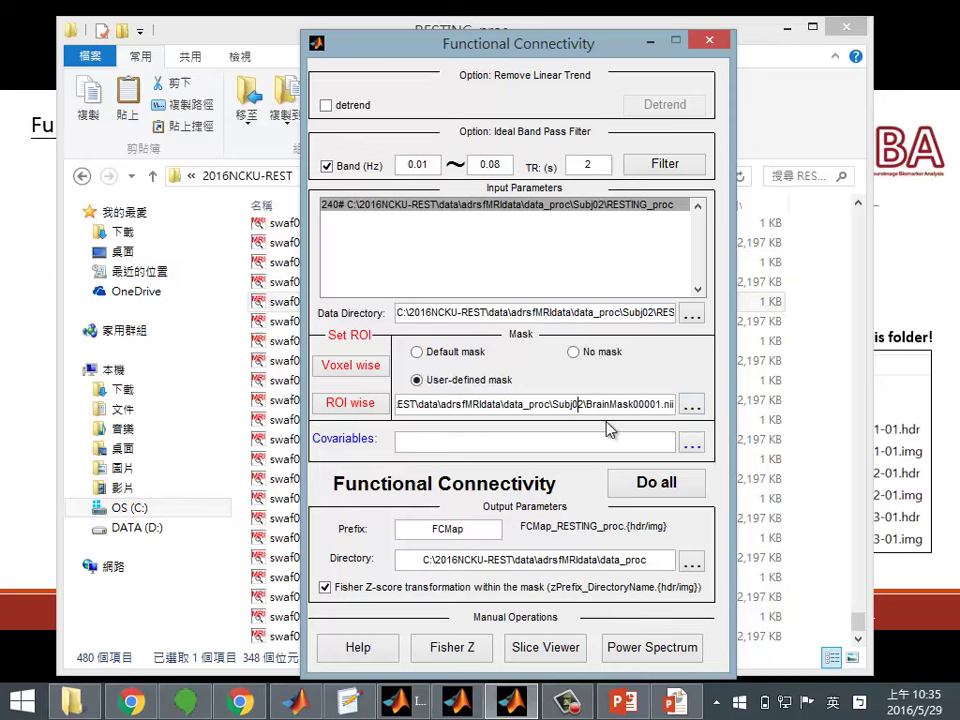
left_click_drag(561, 404, 400, 408)
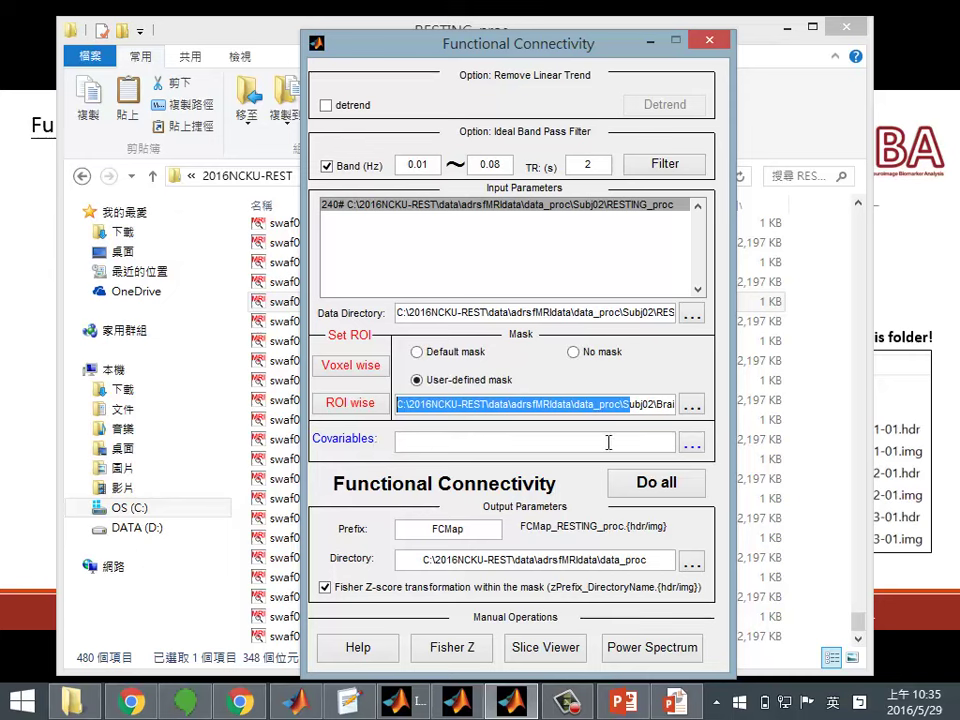
left_click(695, 447)
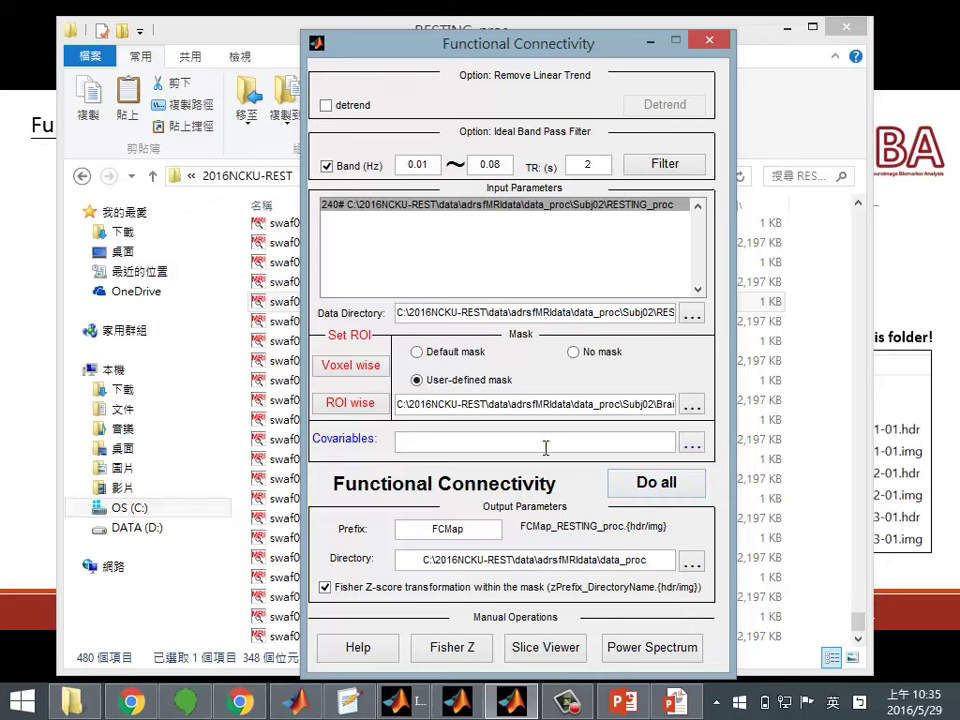
left_click(692, 446)
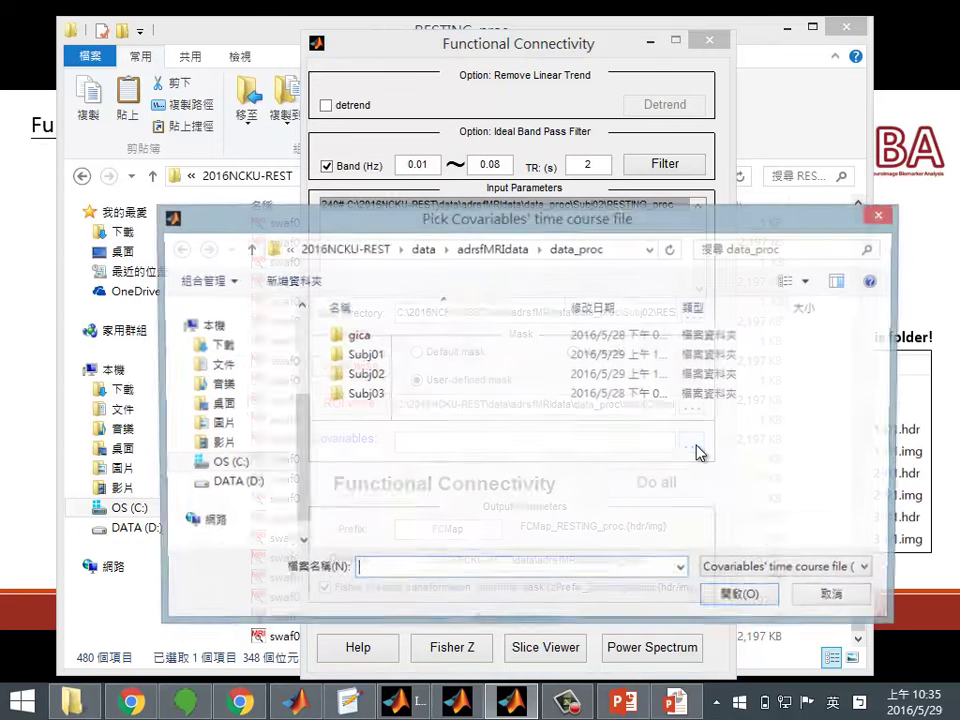
double_click(386, 376)
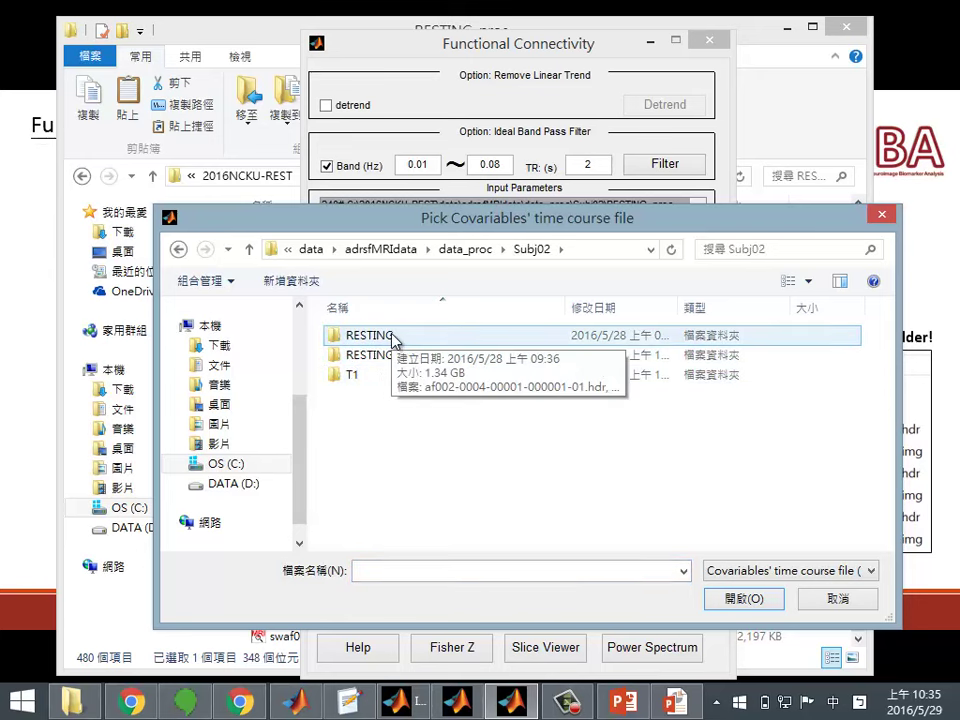
double_click(392, 340)
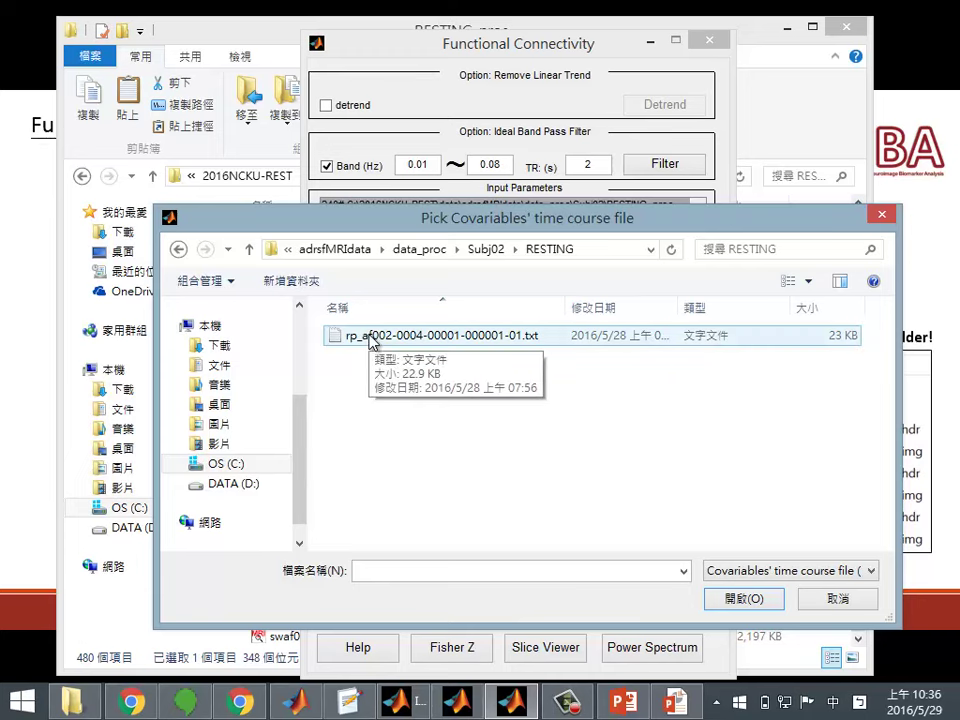
double_click(414, 338)
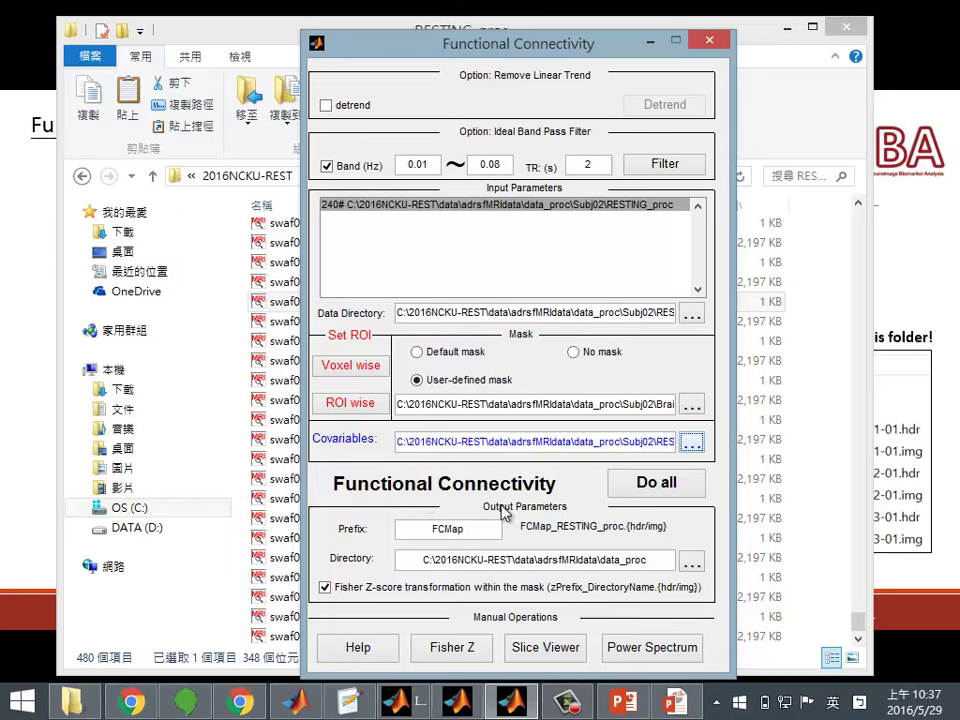
Minimize the RESTING_proc folder window and run the 0.01–0.08 Hz band pass filter on Subj02's RESTING_proc data with TR 2 s
left_click_drag(473, 531, 403, 535)
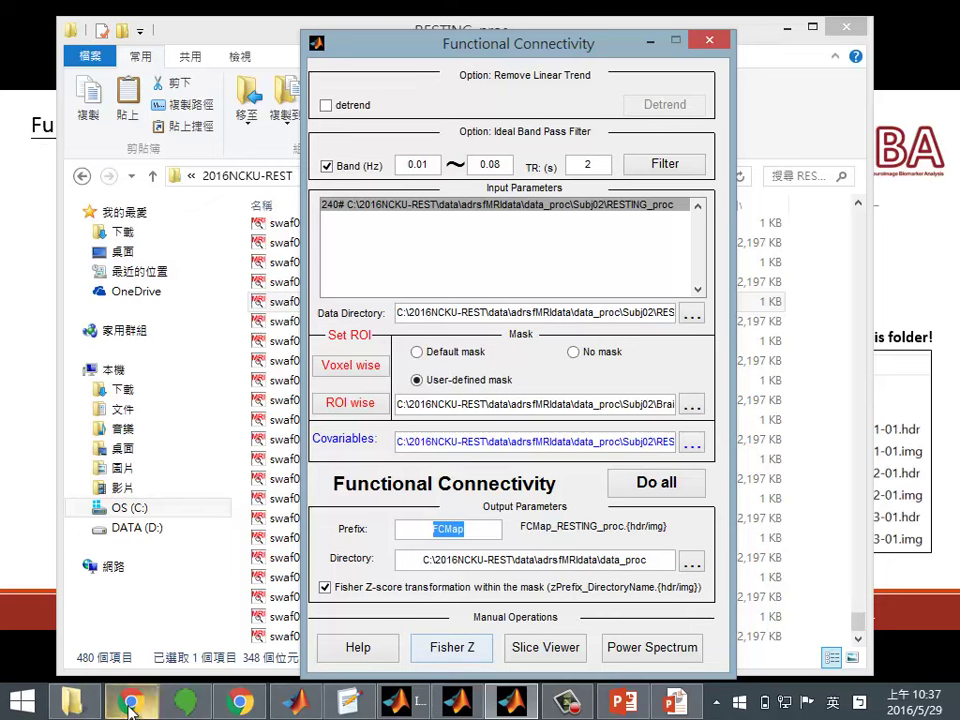
left_click(79, 708)
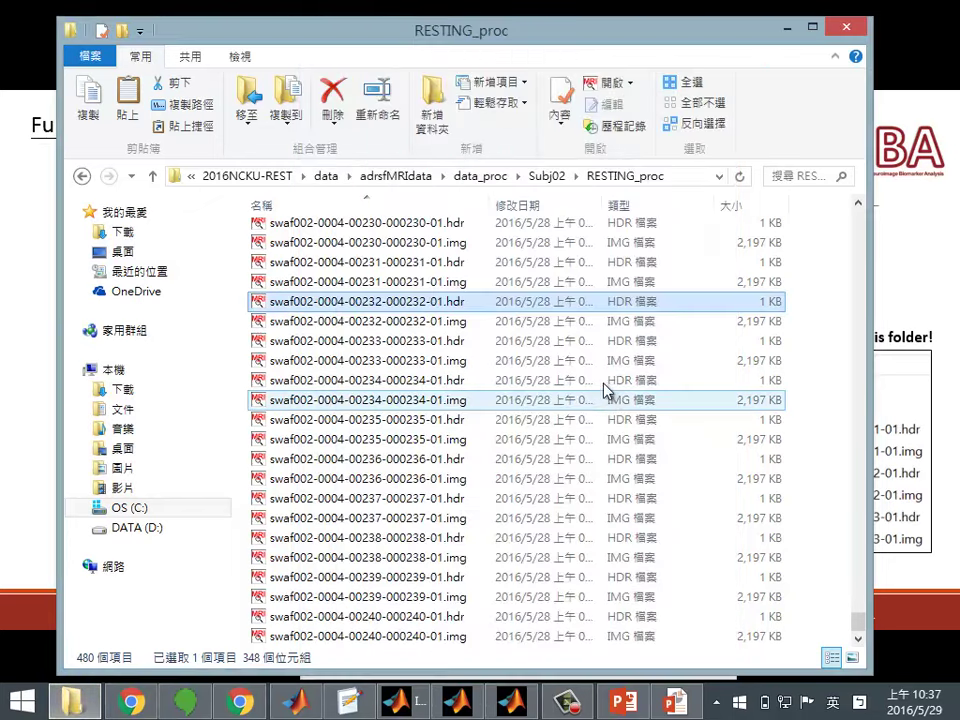
left_click(787, 27)
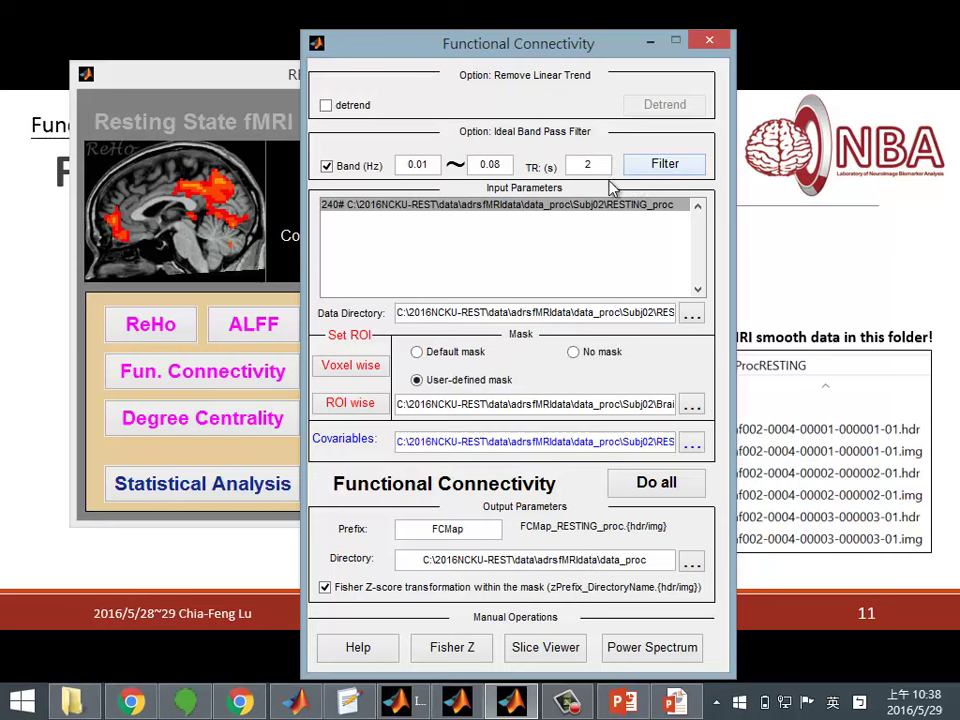
left_click(667, 165)
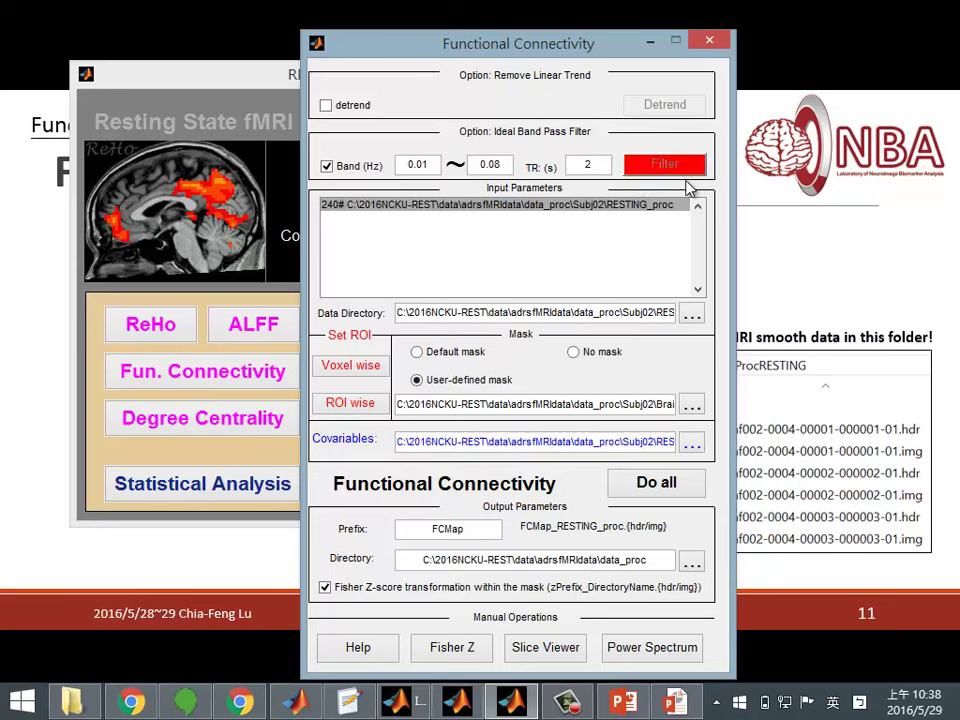
Bring up the MATLAB main window and arrange it beside the Functional Connectivity tool to follow the filtering output
left_click(295, 702)
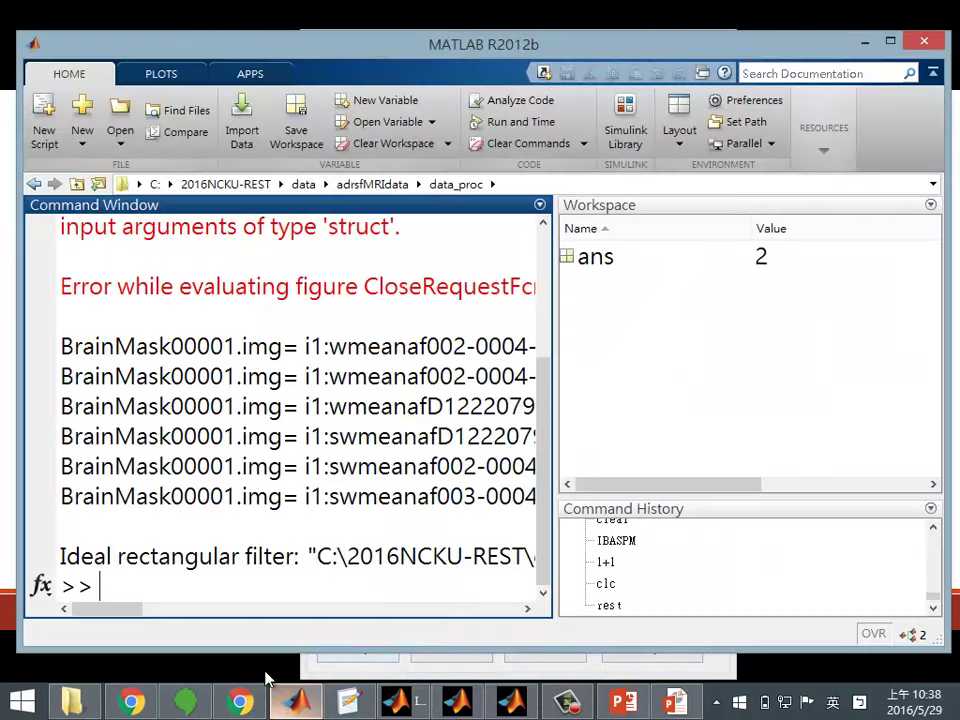
left_click_drag(312, 52, 645, 74)
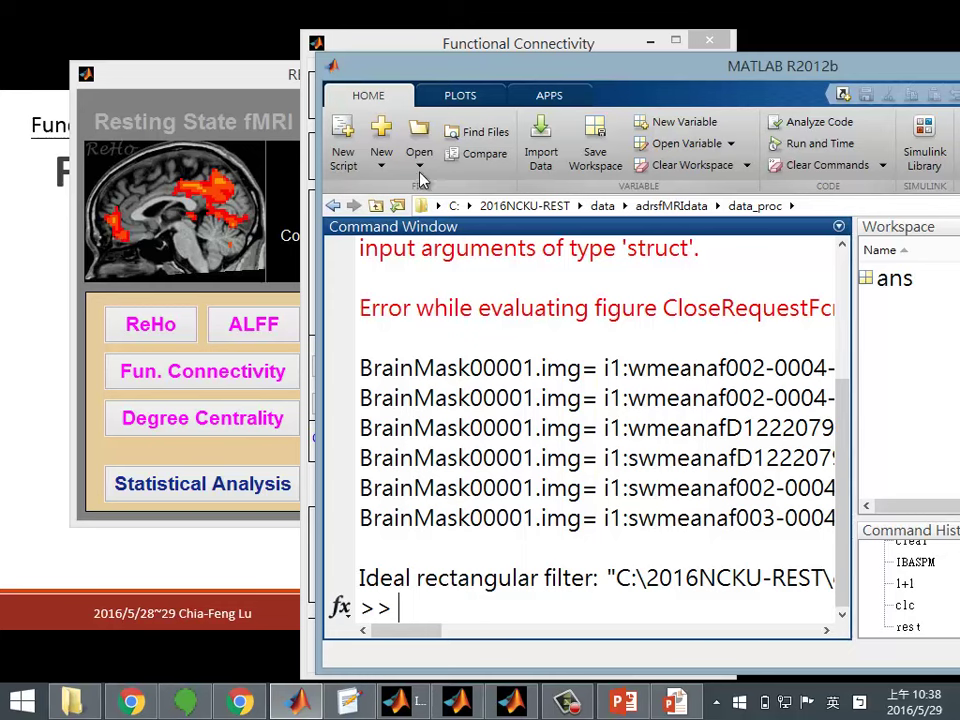
left_click_drag(440, 43, 211, 36)
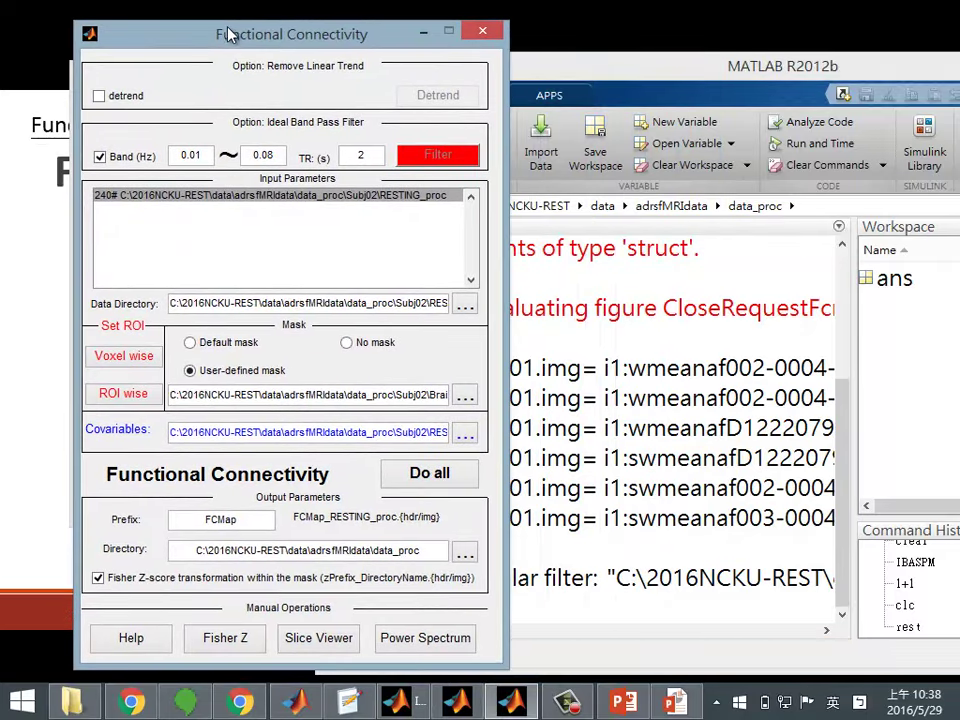
left_click(437, 158)
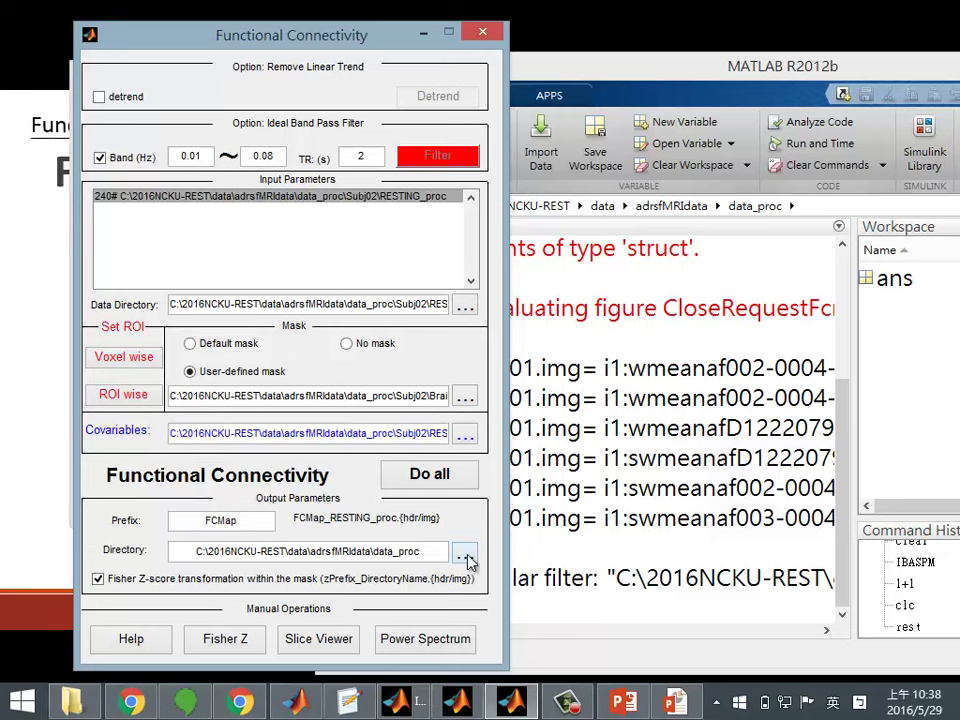
left_click(407, 484)
left_click(650, 560)
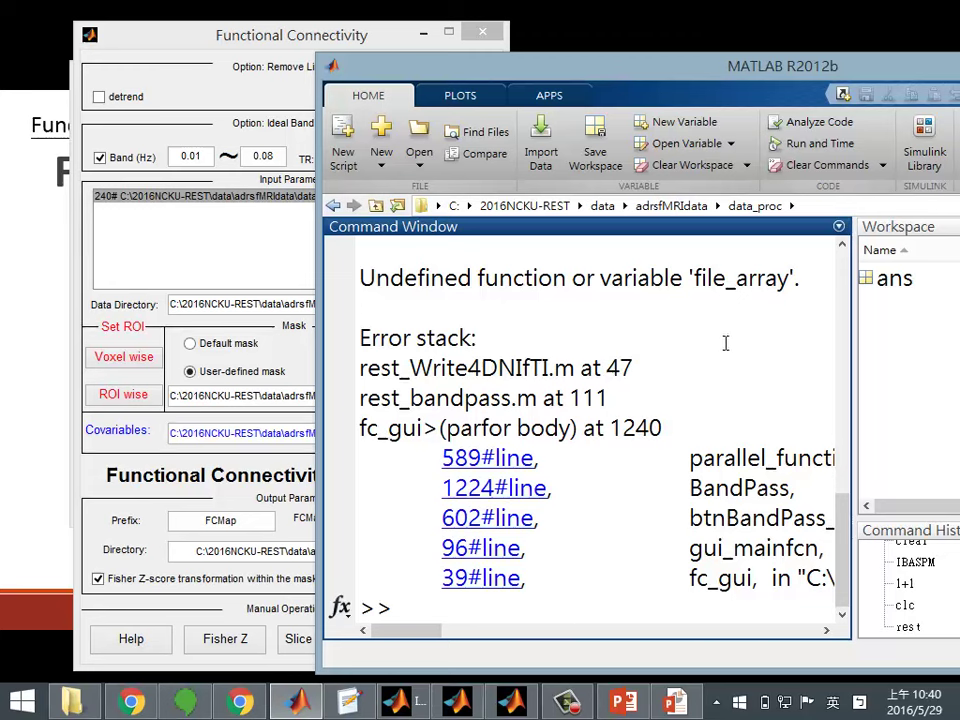
Examine the band pass filter's error message about file_array and its error stack in the command window
double_click(747, 278)
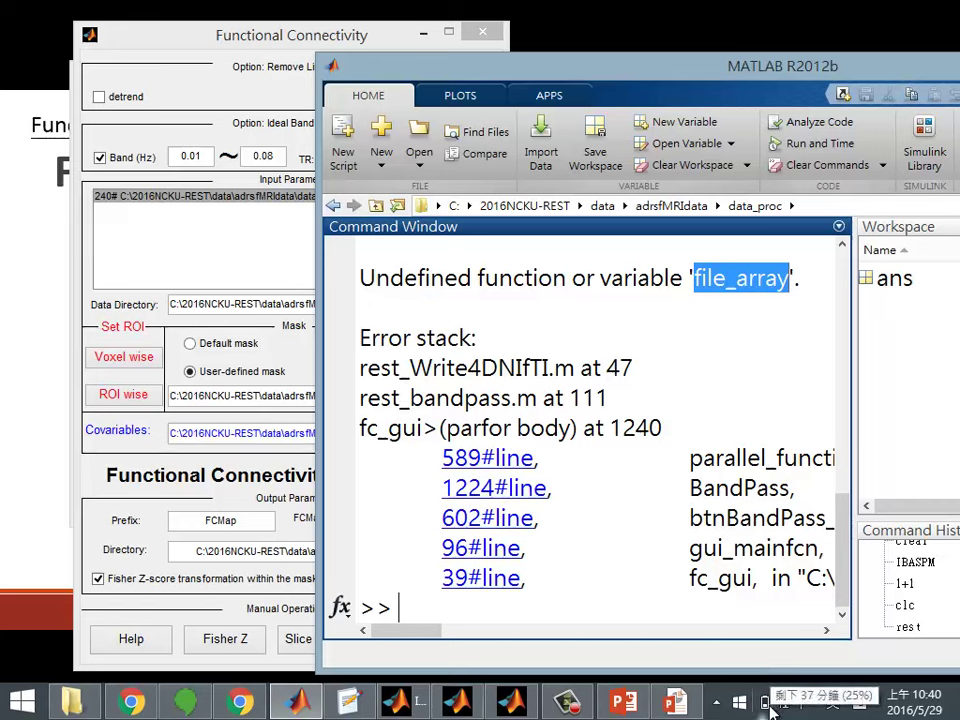
left_click(770, 706)
left_click(670, 378)
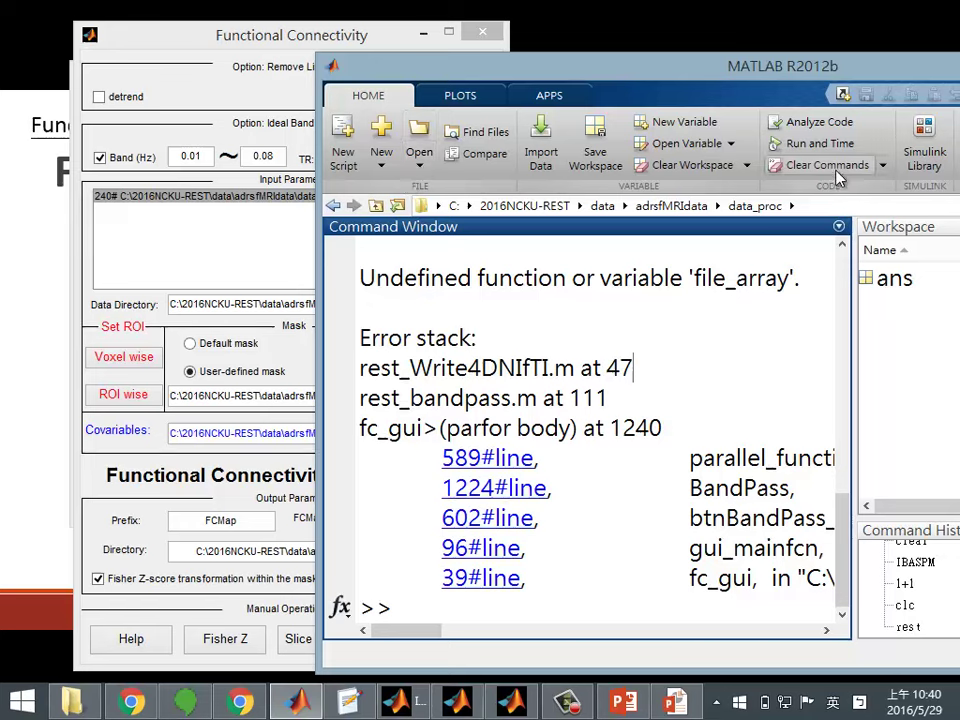
left_click(707, 395)
scroll(707, 392, "up", 2)
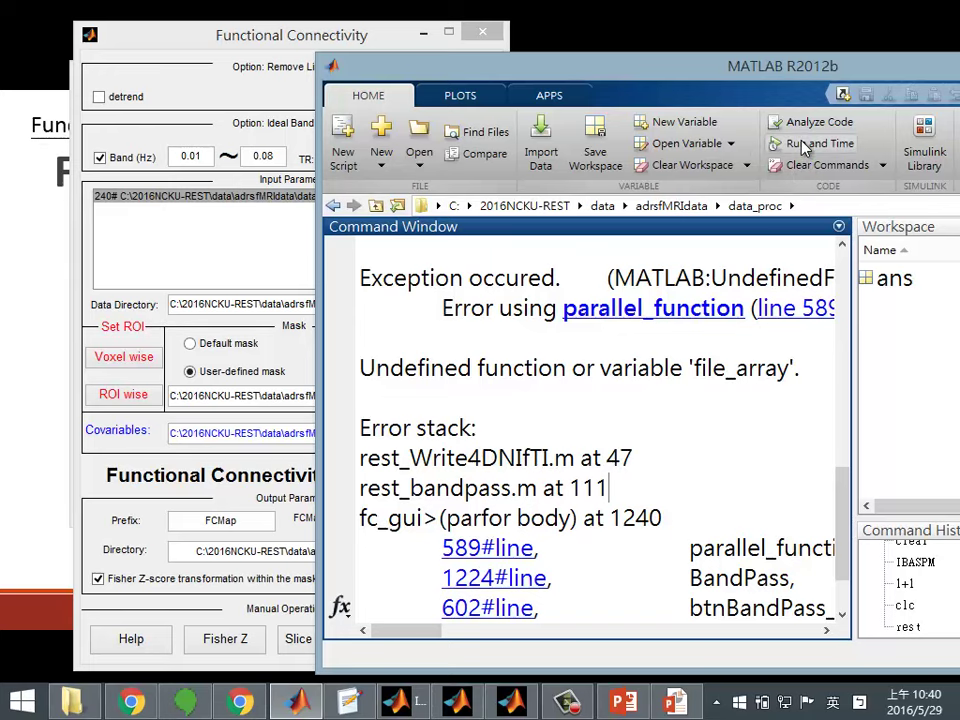
Open MATLAB's search path settings, start adding a folder with its subfolders, and browse to the C: drive
left_click_drag(750, 80, 518, 78)
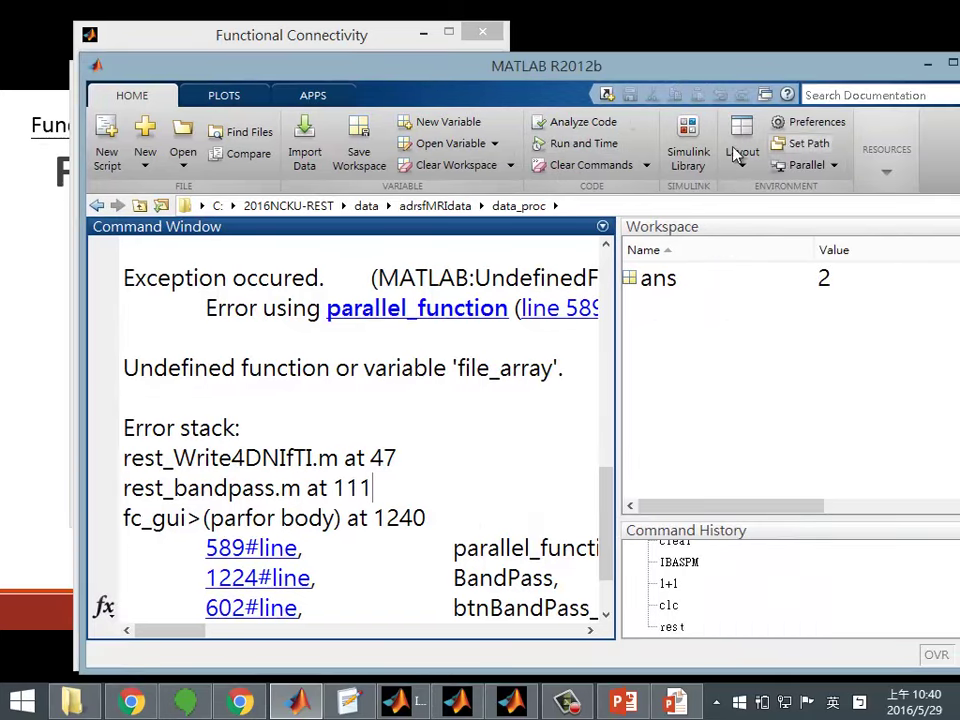
left_click(800, 143)
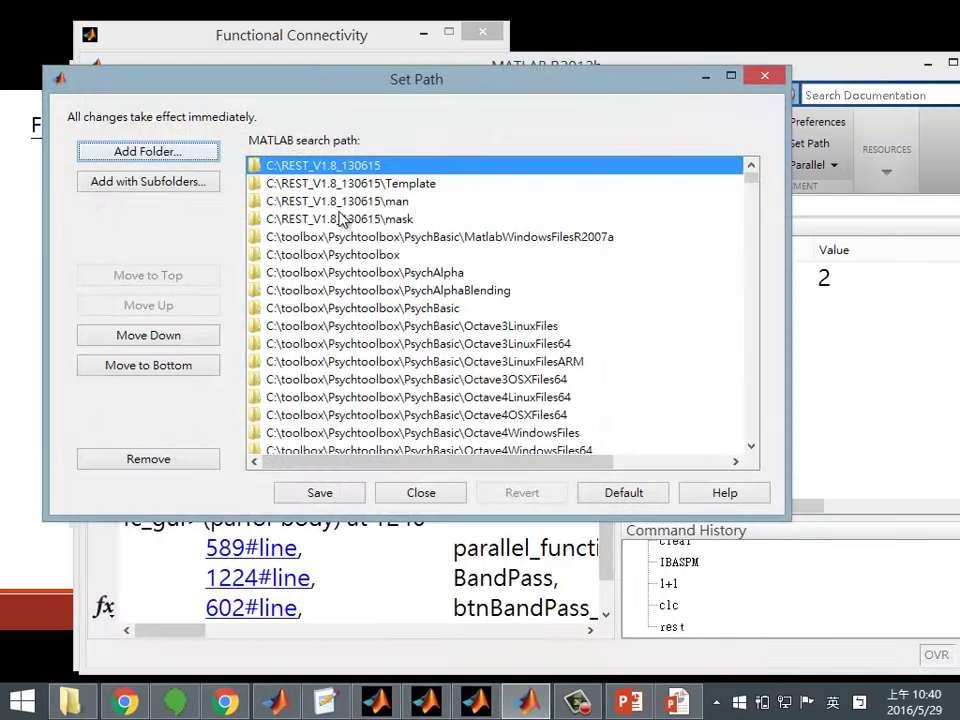
left_click(163, 190)
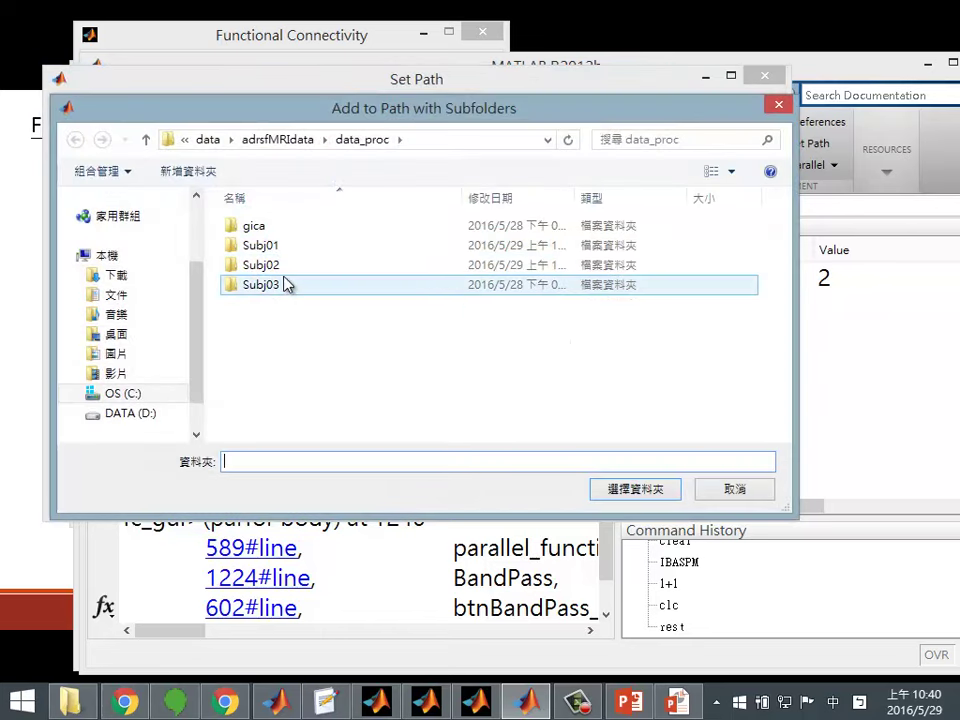
scroll(203, 375, "down", 1)
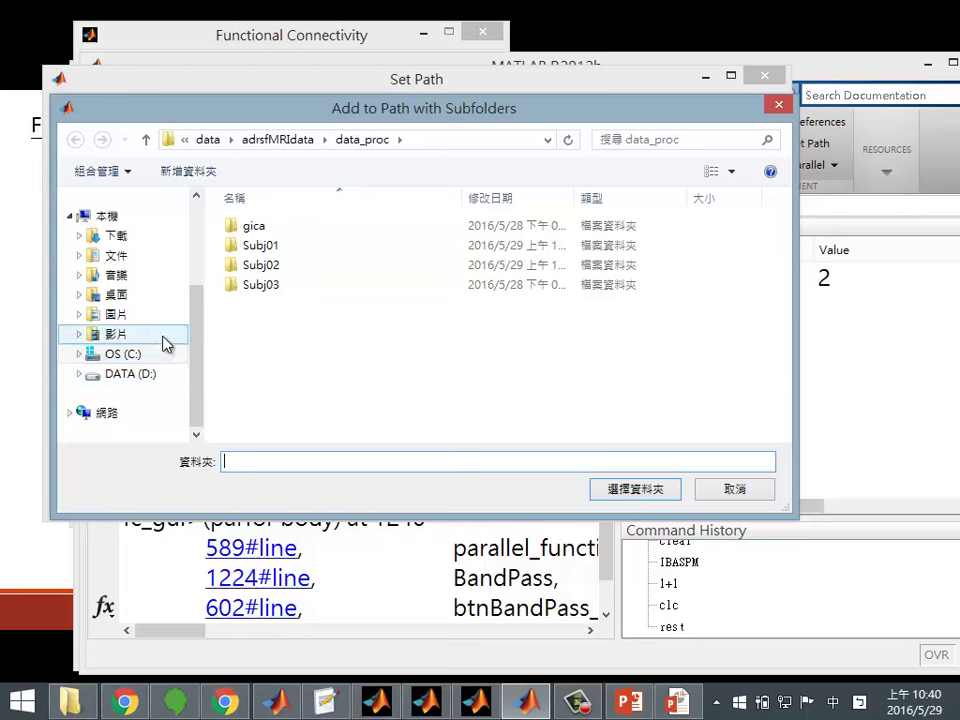
scroll(195, 340, "up", 3)
scroll(205, 343, "down", 3)
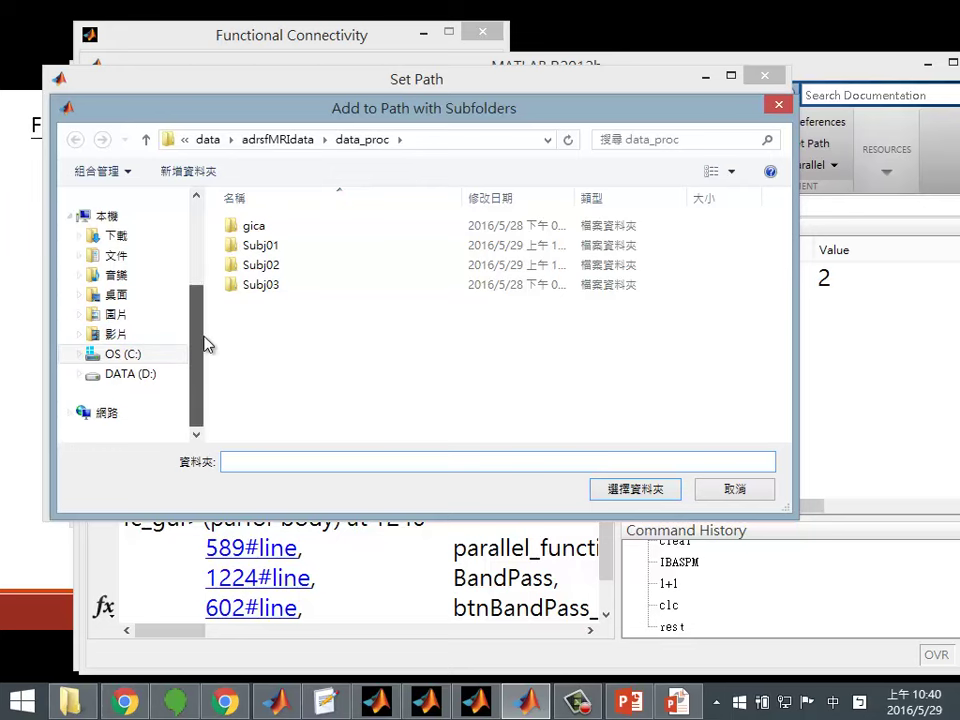
left_click(125, 356)
left_click(250, 307)
Find the spm8 folder on the C: drive and add it with its subfolders to the MATLAB search path
scroll(296, 325, "down", 3)
scroll(371, 336, "down", 2)
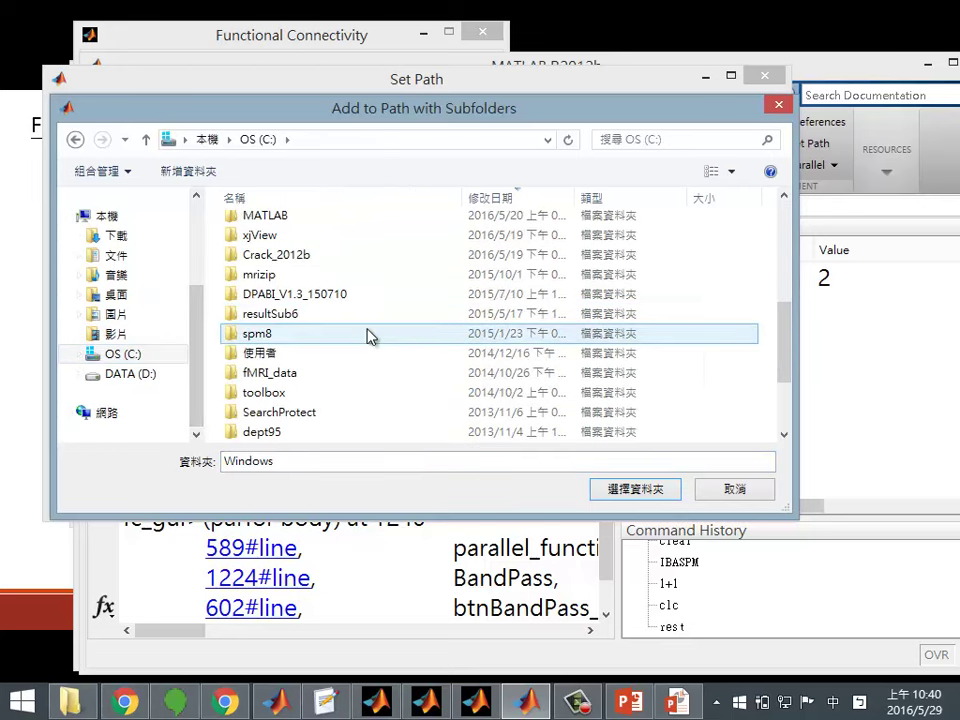
scroll(377, 337, "up", 2)
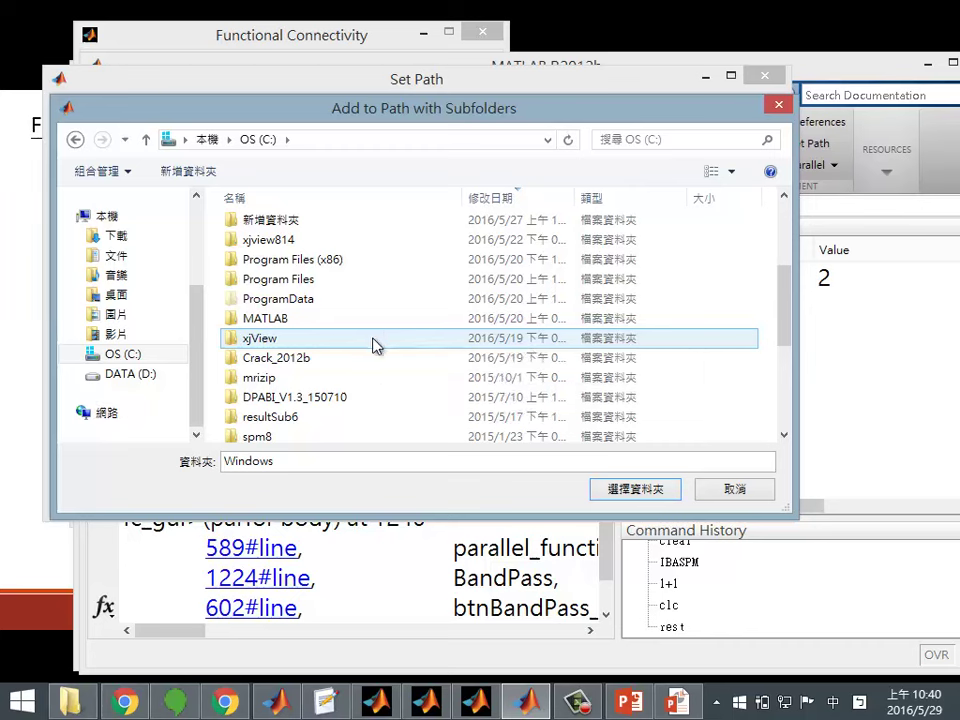
scroll(379, 341, "up", 2)
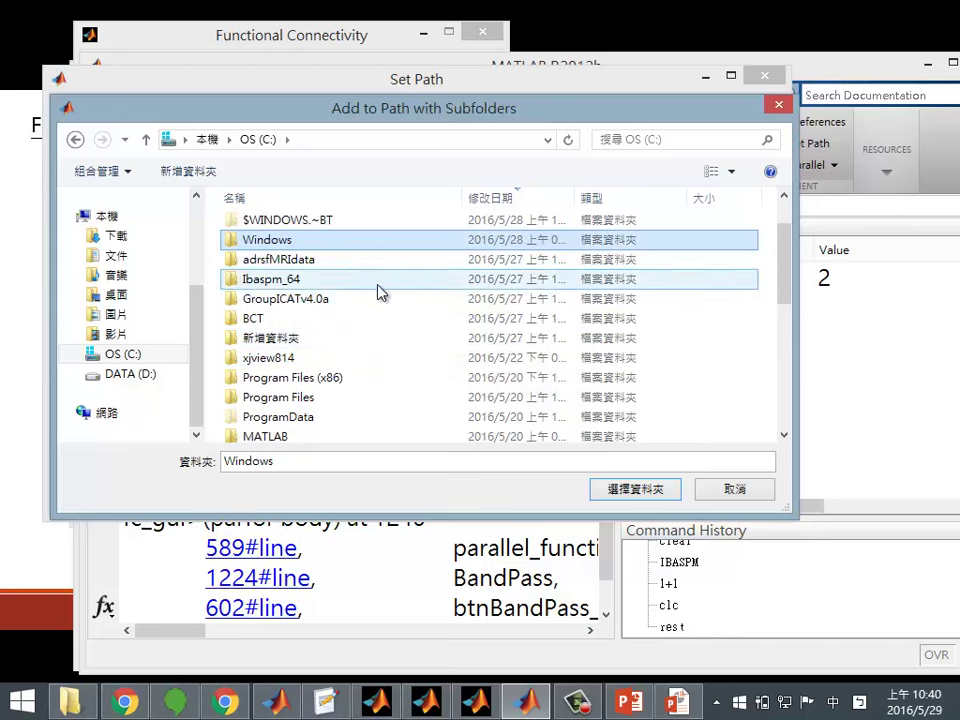
scroll(372, 298, "down", 2)
scroll(366, 306, "down", 1)
scroll(368, 310, "up", 4)
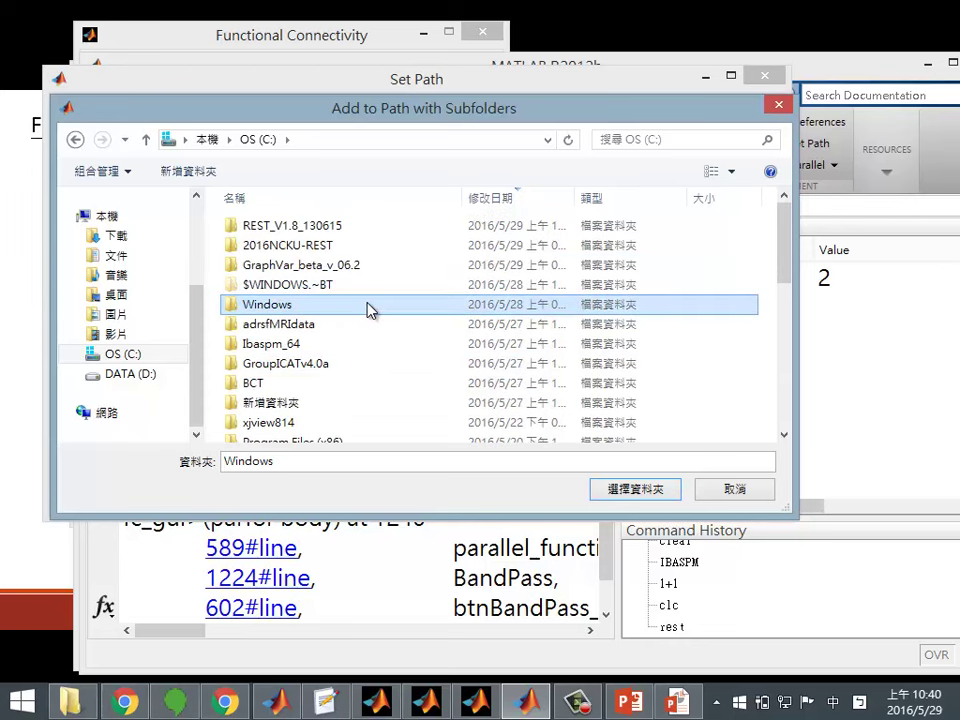
scroll(368, 310, "down", 2)
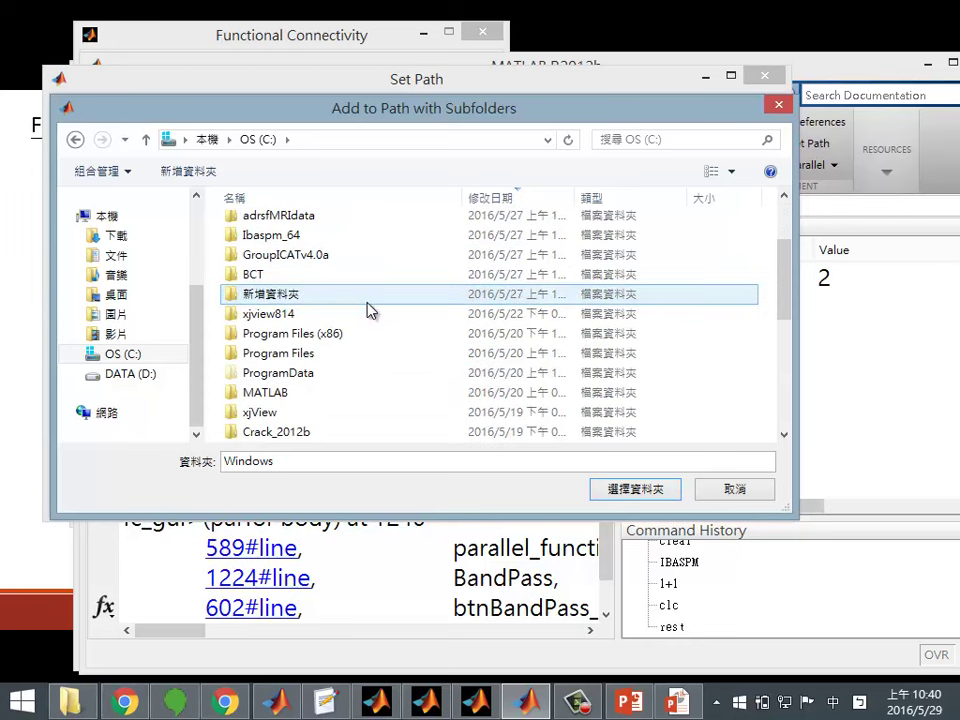
scroll(362, 300, "down", 3)
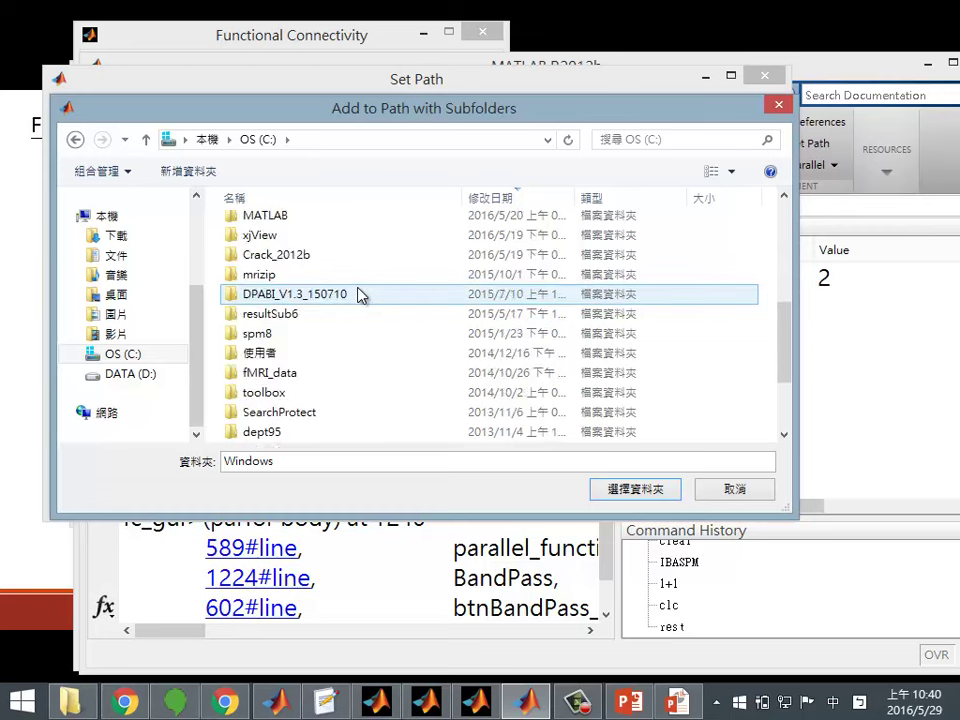
scroll(358, 293, "down", 1)
left_click(277, 277)
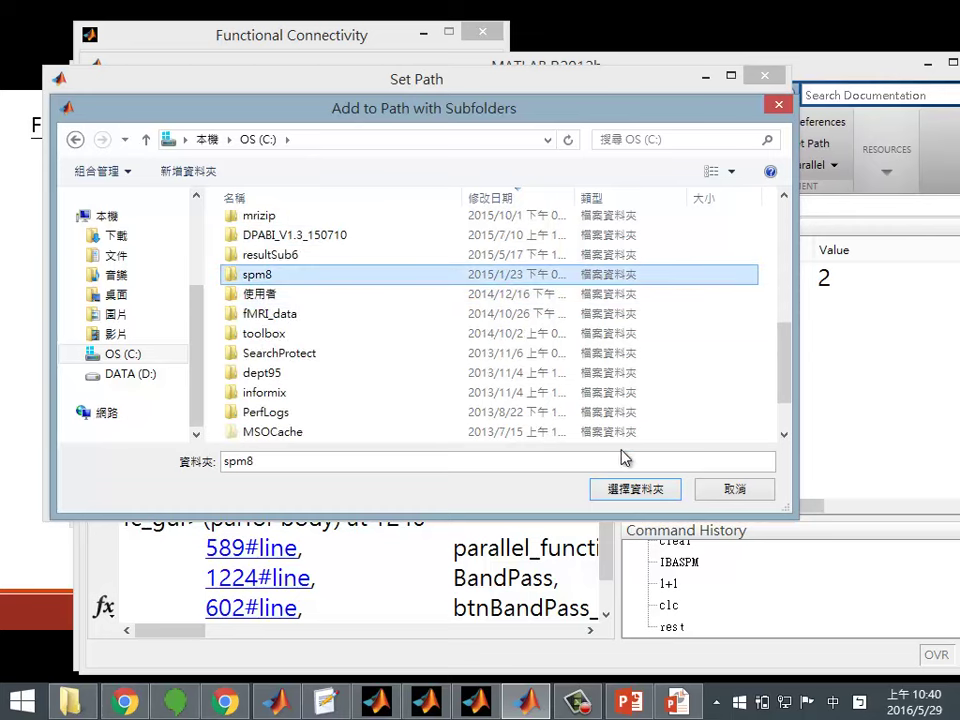
left_click(627, 490)
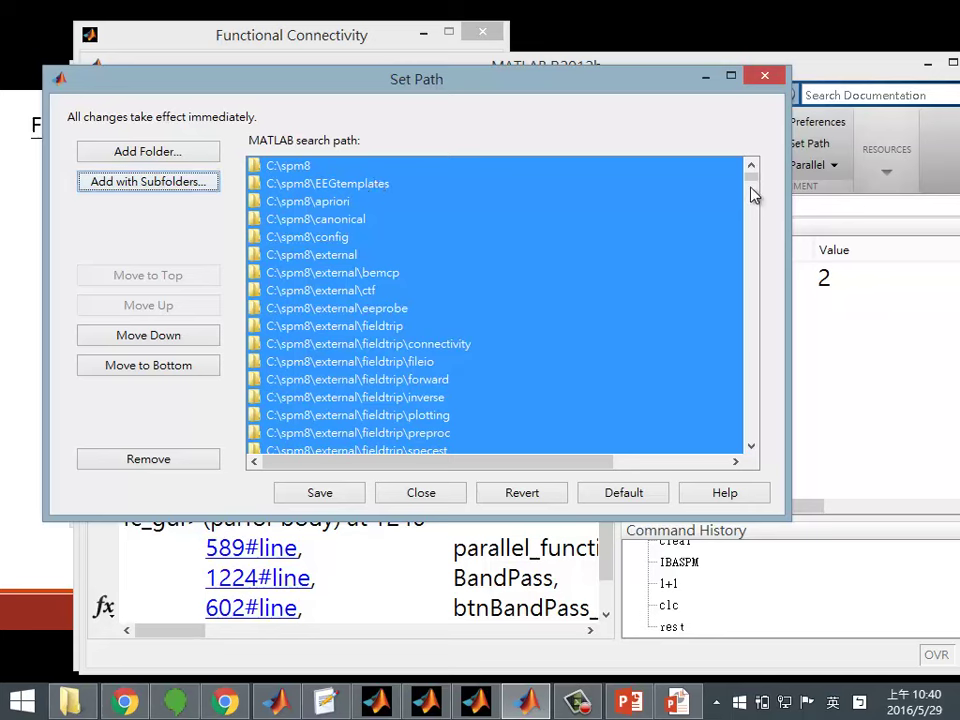
Check the order of the spm8 and REST_V1.8_130615 folders in the search path, and close the path settings
left_click_drag(754, 189, 755, 231)
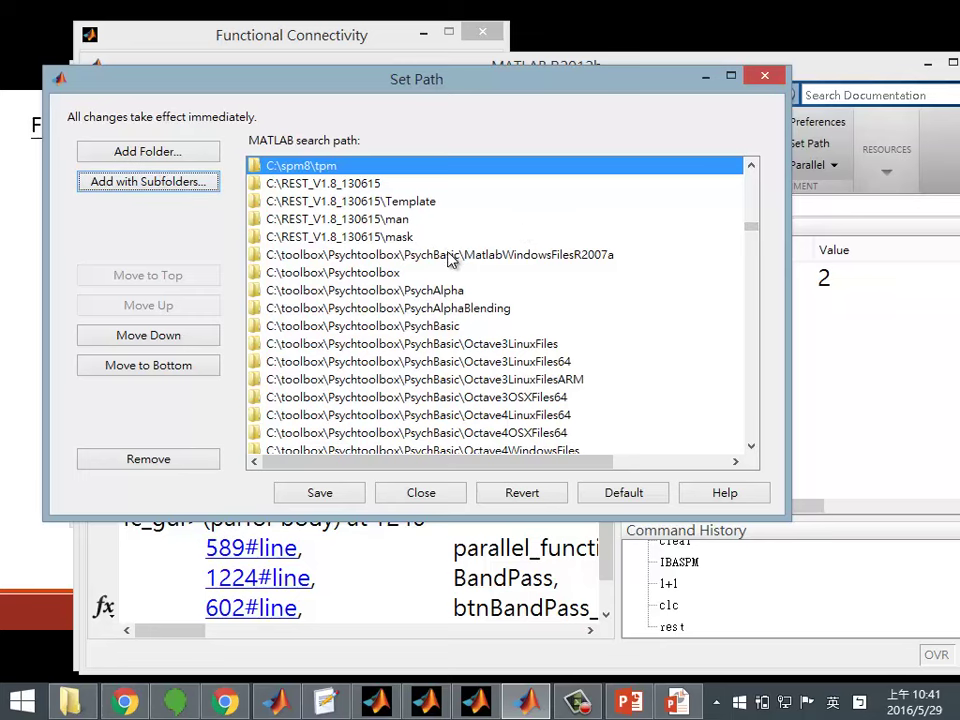
left_click_drag(756, 234, 755, 229)
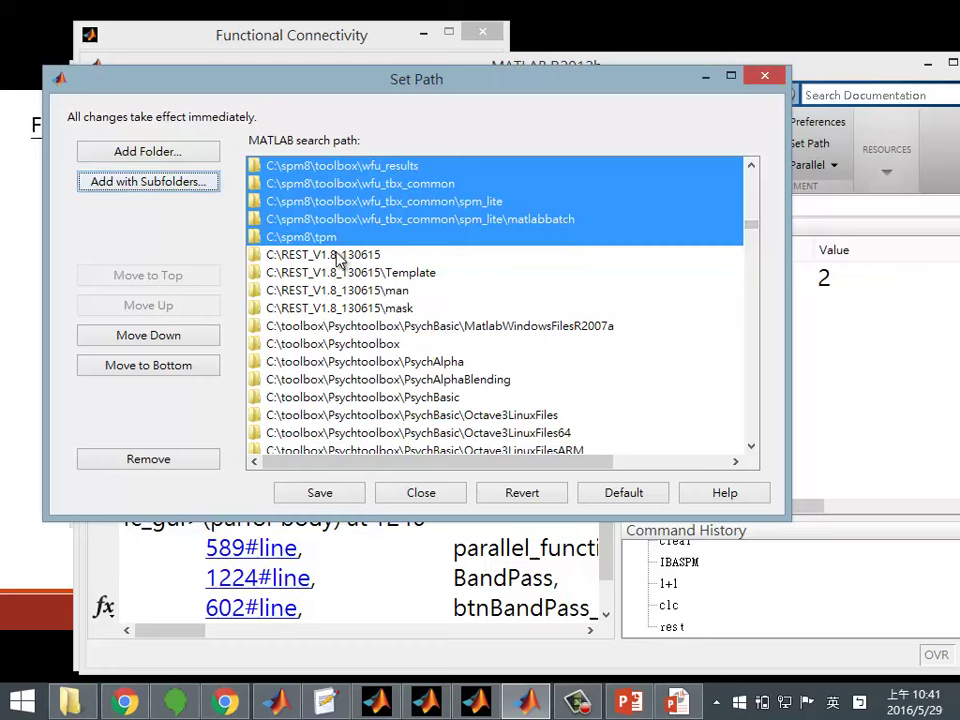
left_click(338, 256)
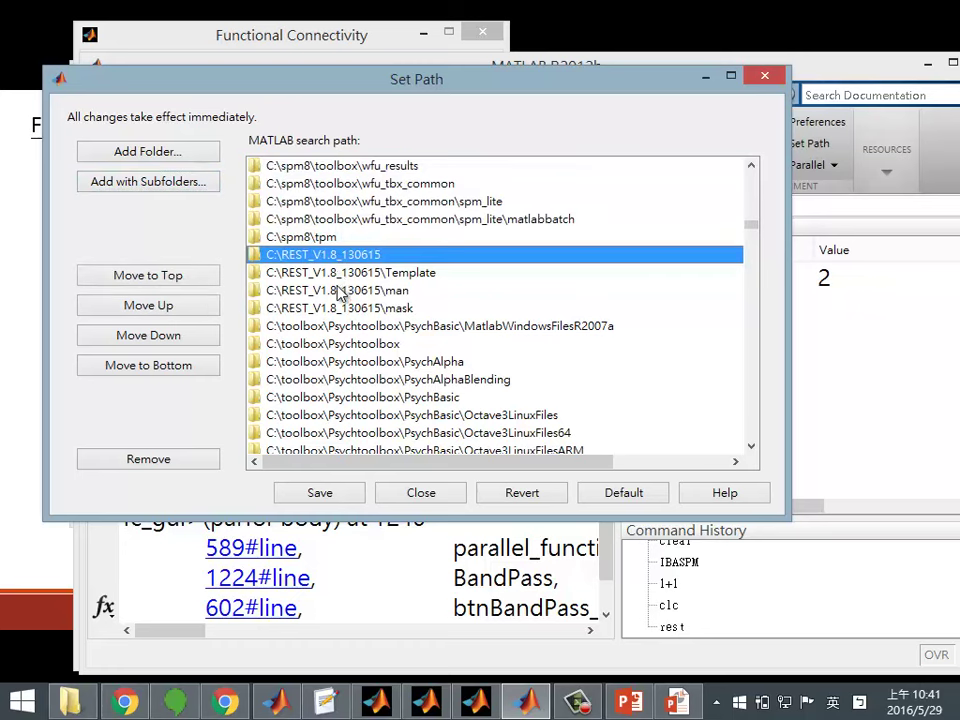
left_click(317, 290, "shift")
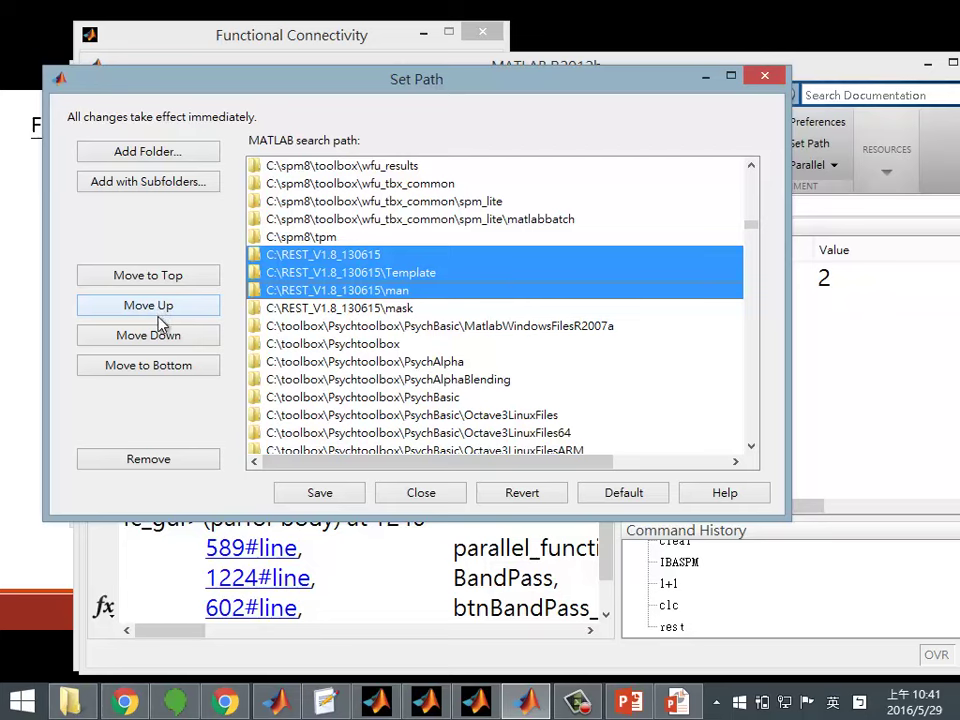
left_click(505, 219)
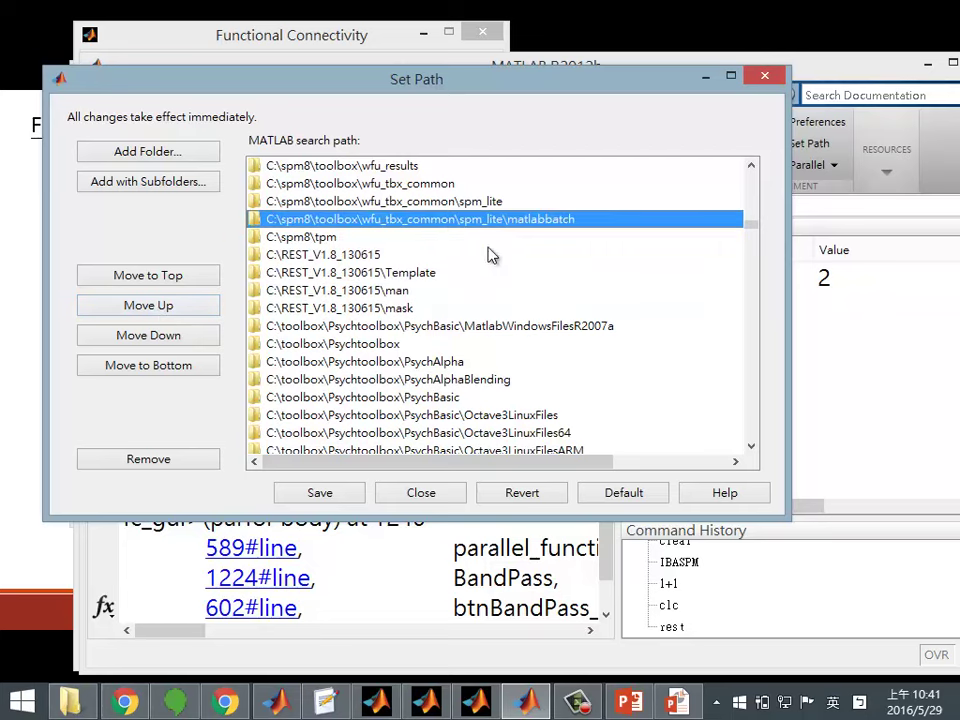
left_click(396, 491)
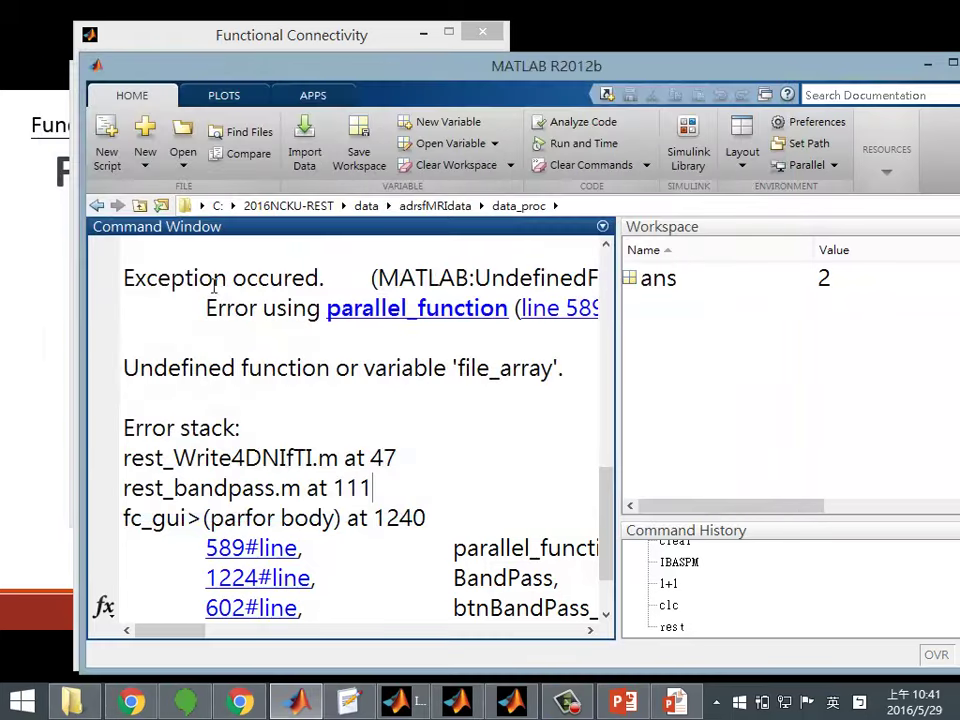
Rerun the band pass filter from the Functional Connectivity tool and inspect its output and error stack in the command window
left_click(258, 32)
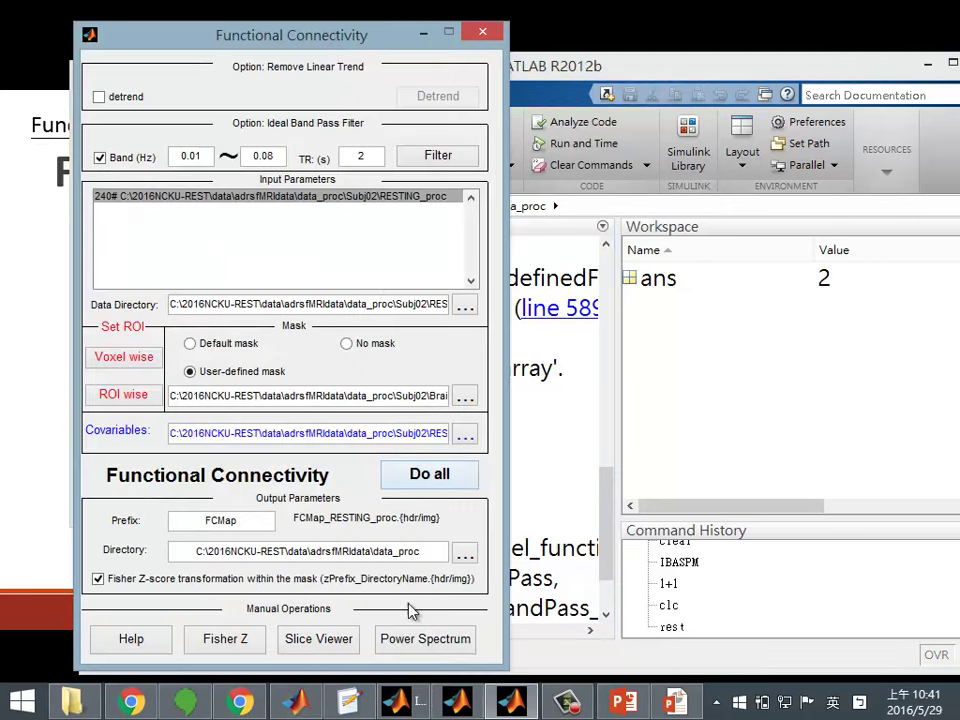
left_click(437, 154)
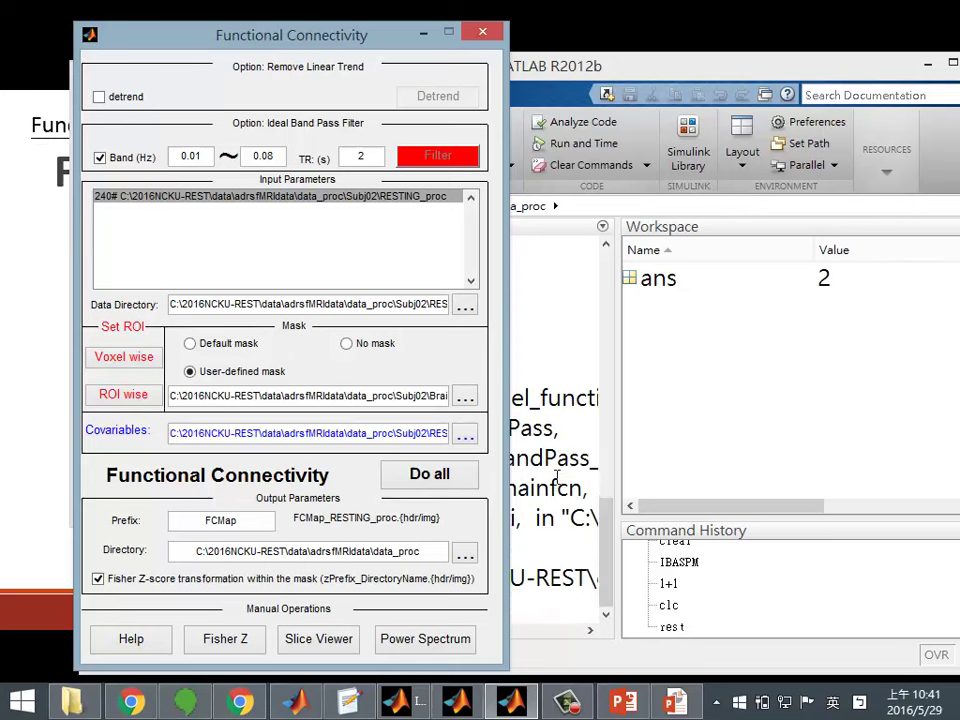
left_click(557, 477)
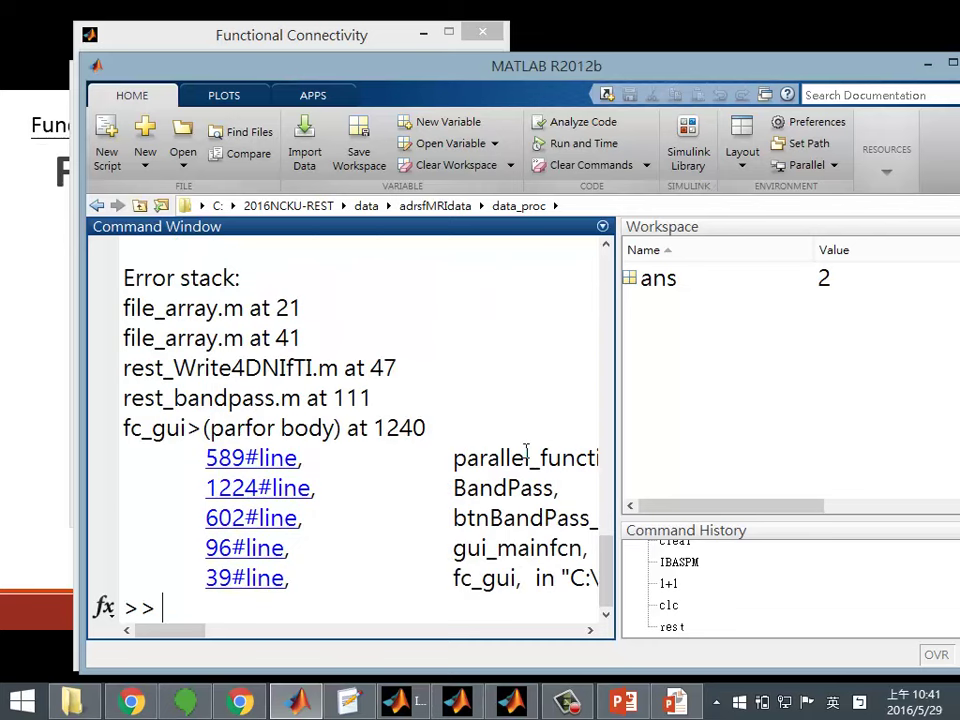
left_click(502, 421)
scroll(510, 428, "up", 3)
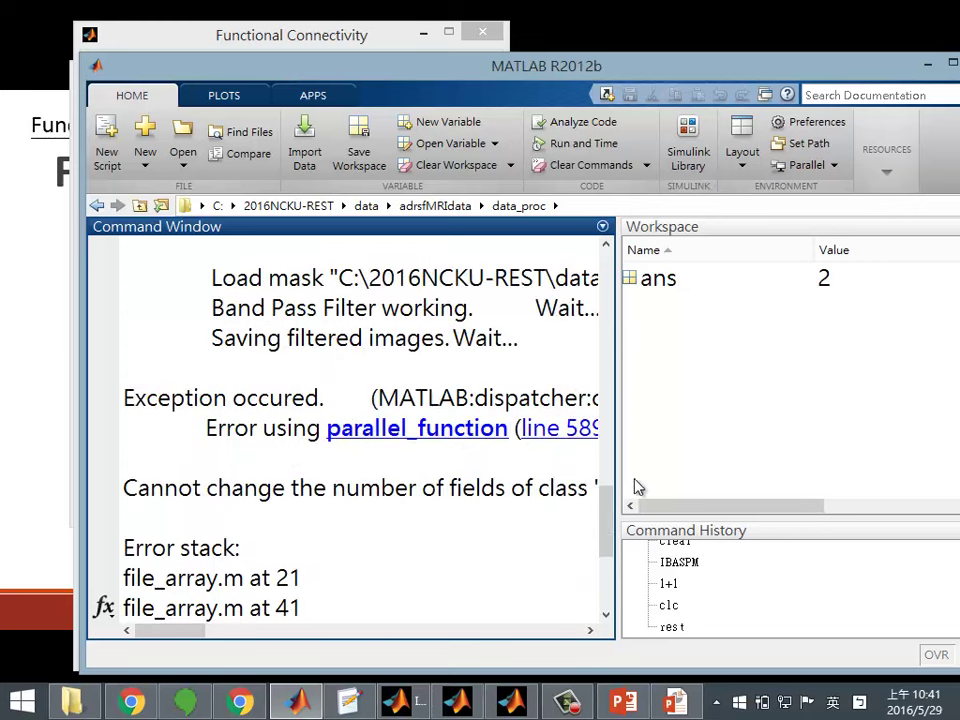
Widen the command window and examine the error stack of the band pass filter run
left_click_drag(620, 489, 857, 474)
scroll(718, 505, "down", 1)
scroll(716, 510, "down", 2)
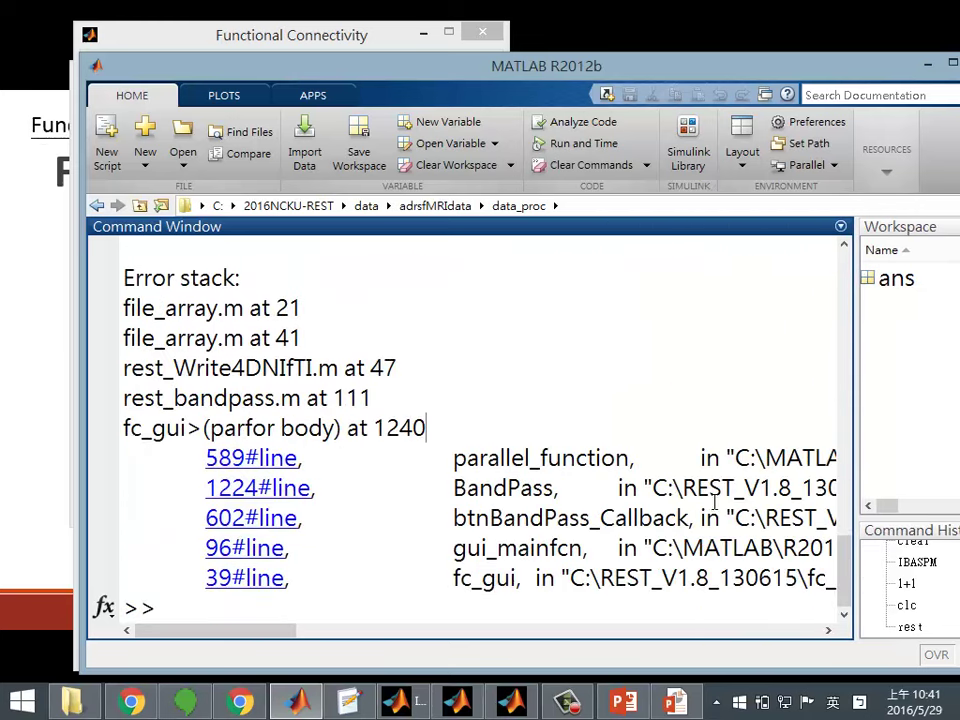
scroll(717, 500, "up", 3)
left_click_drag(238, 632, 310, 632)
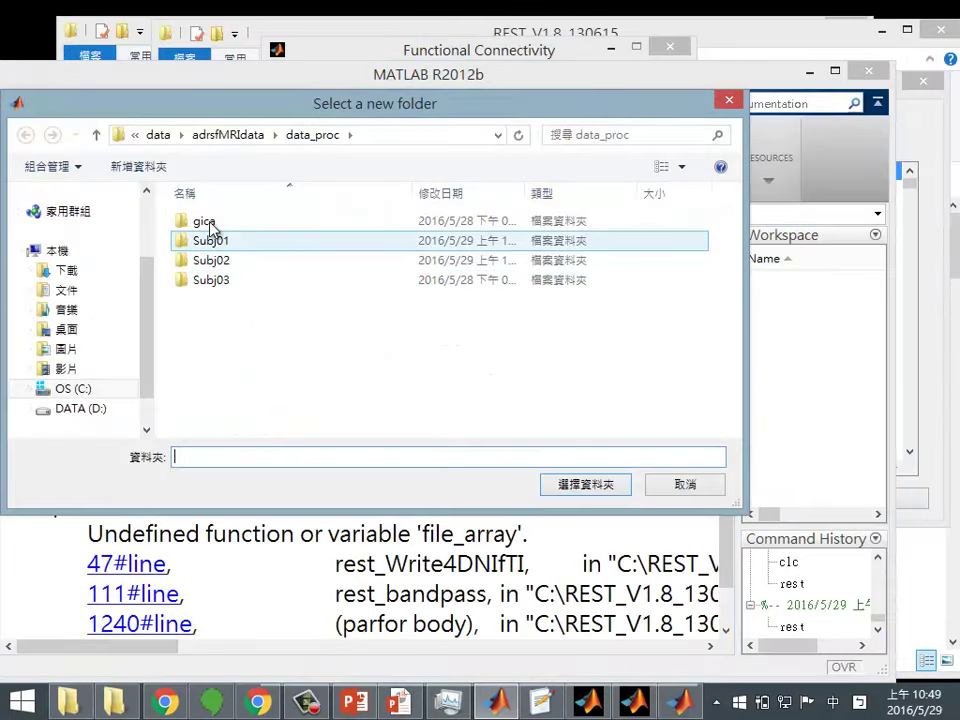
Set MATLAB's current folder to C:\REST_V1.8_130615\rest_spm5_files
left_click(75, 388)
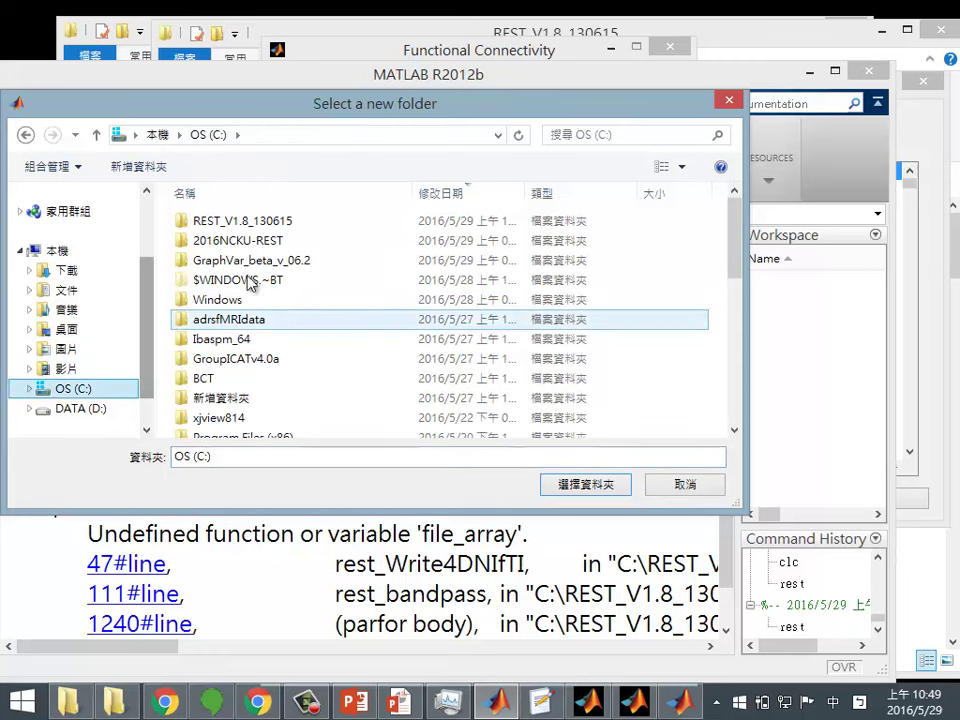
double_click(255, 221)
double_click(257, 258)
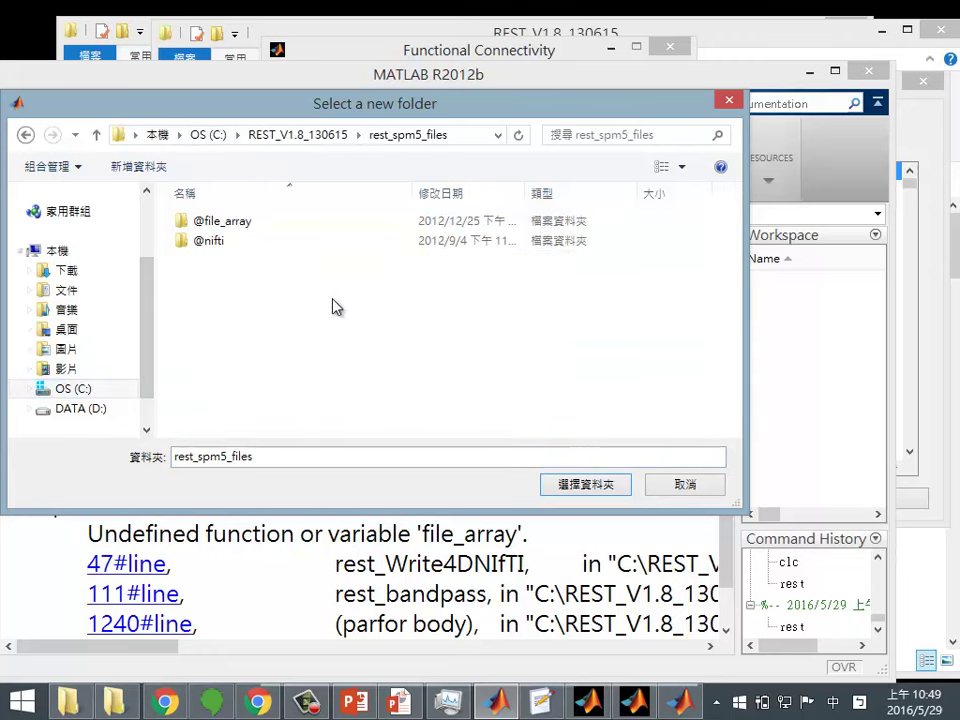
left_click(589, 488)
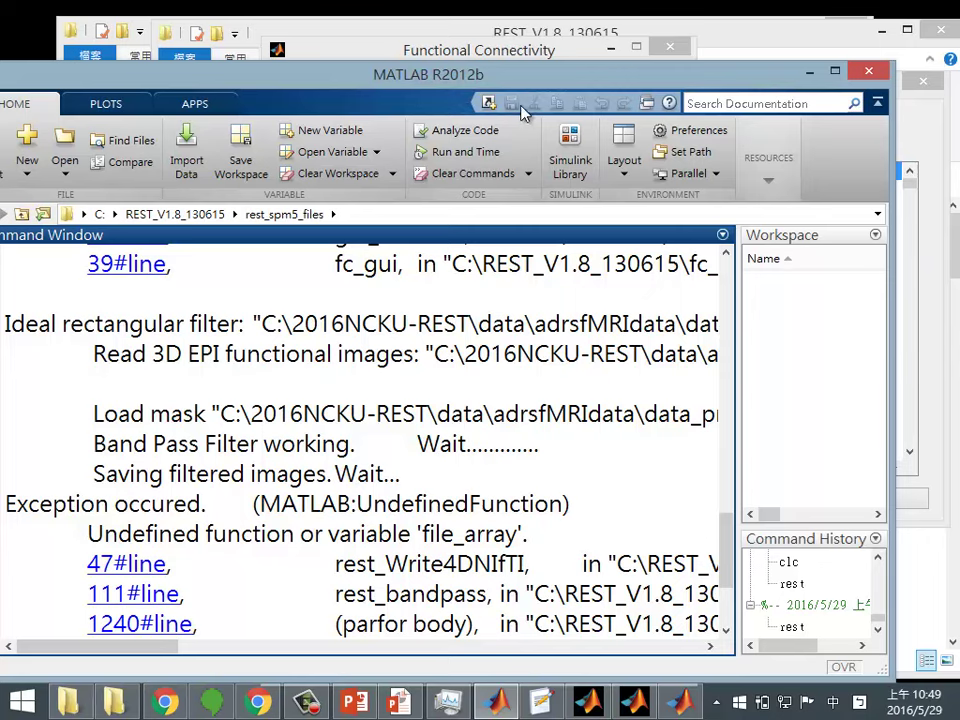
left_click_drag(549, 75, 627, 63)
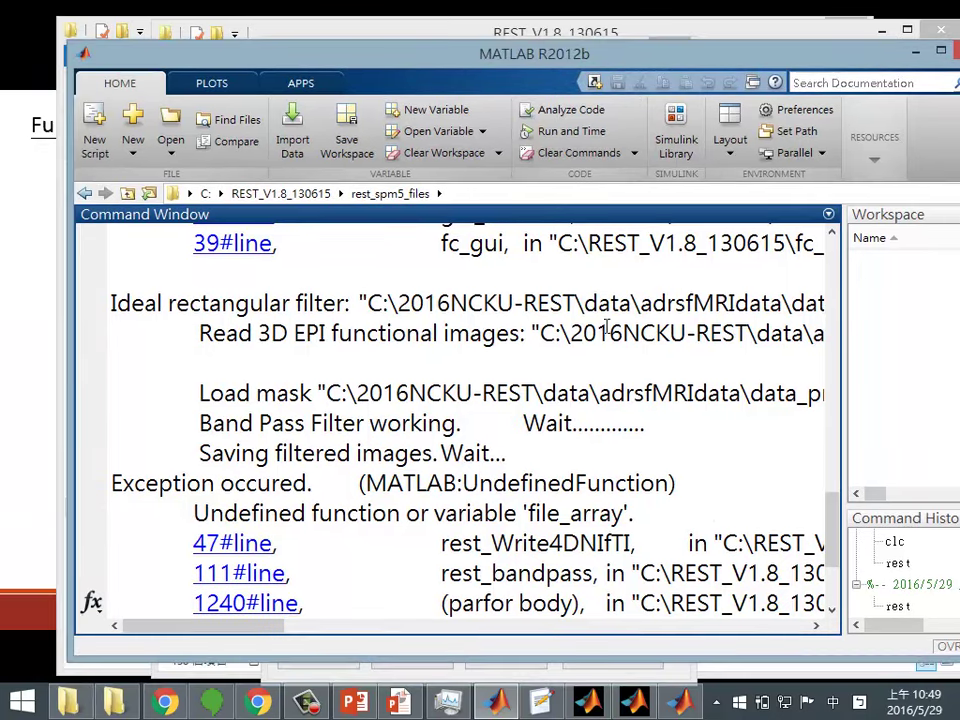
Rerun the 0.01 to 0.08 Hz band pass filter on Subj02's RESTING_proc data and dismiss the completion message
key("alt+Tab")
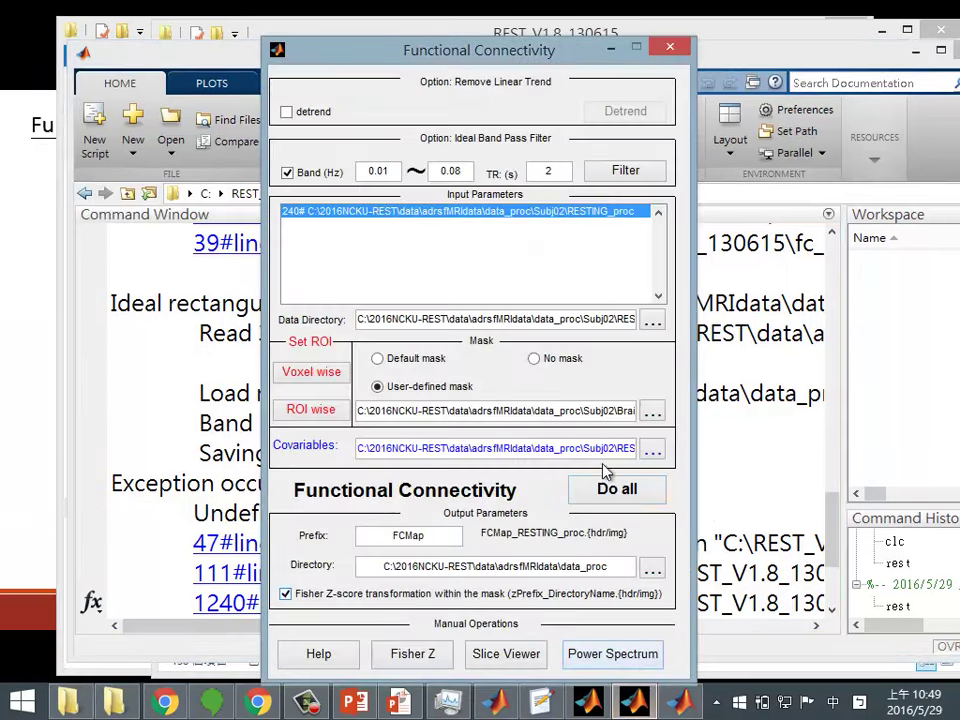
left_click(647, 176)
left_click(757, 441)
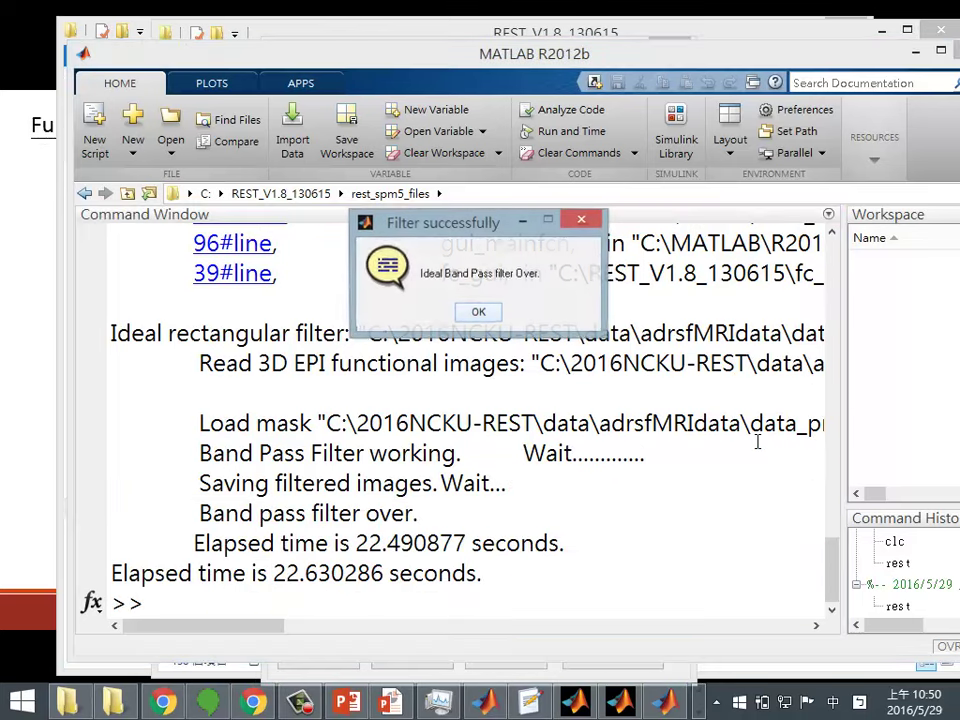
left_click(479, 312)
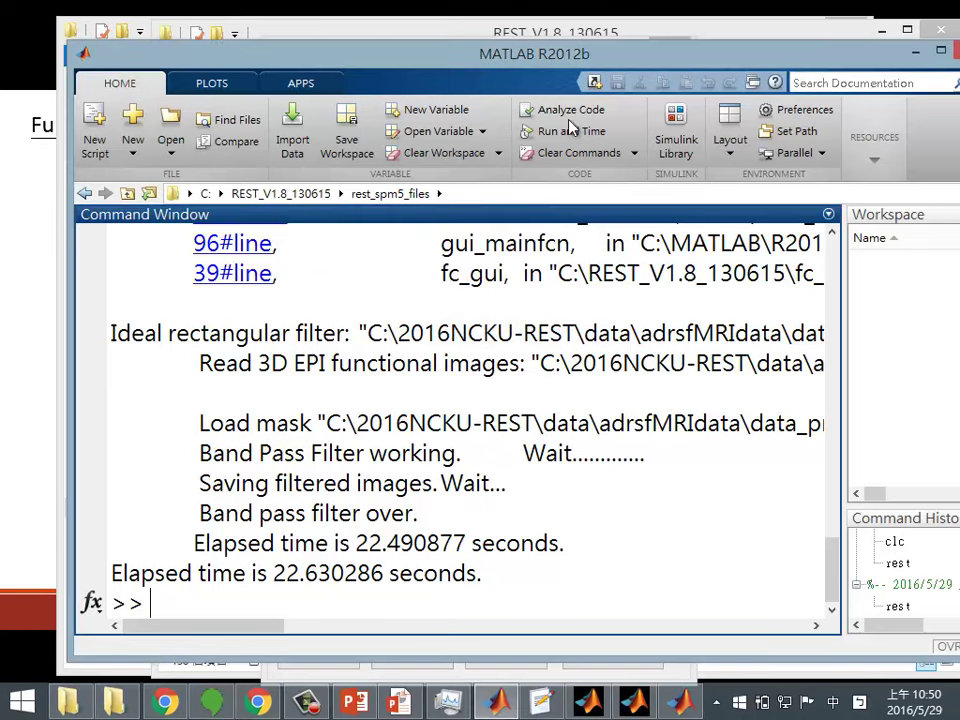
Check the REST_V1.8_130615 entries in the MATLAB search path and inspect the full current folder path
left_click_drag(600, 61, 561, 56)
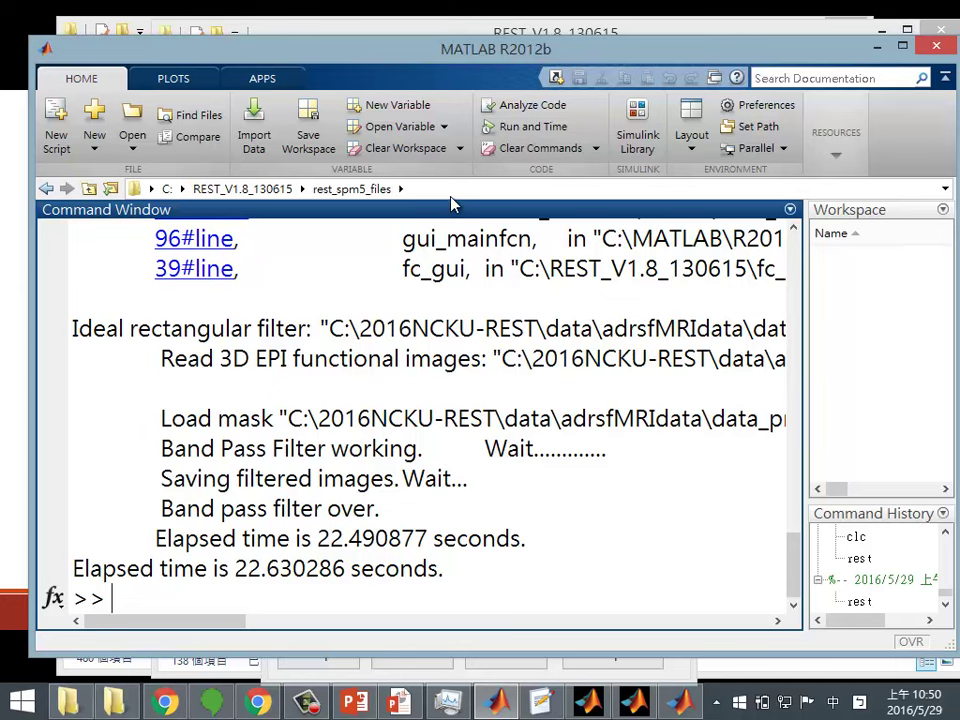
left_click(757, 127)
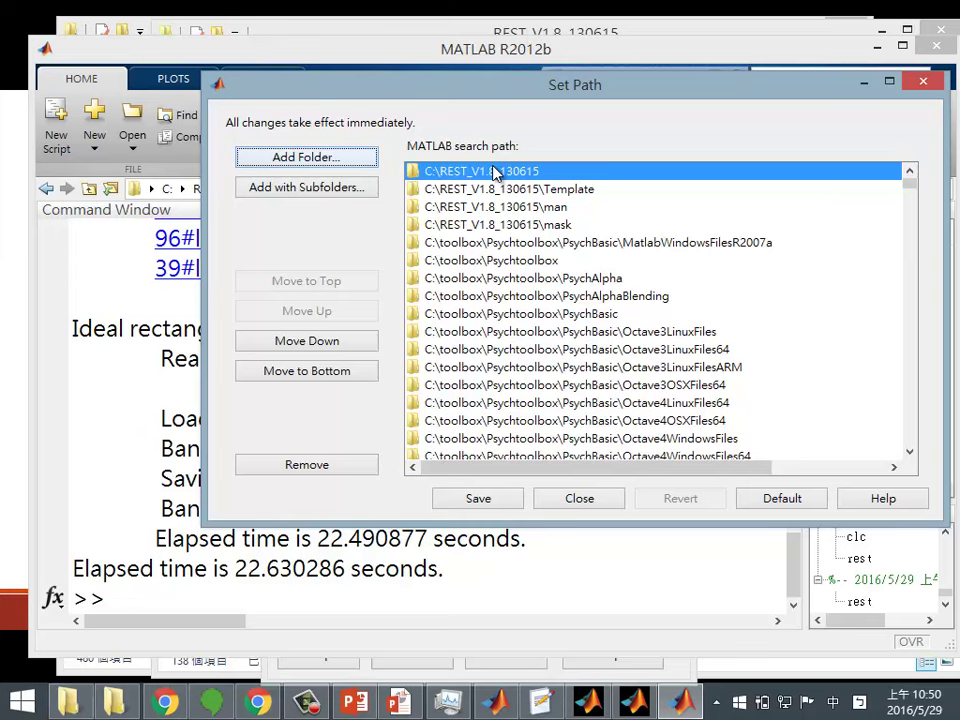
left_click(864, 84)
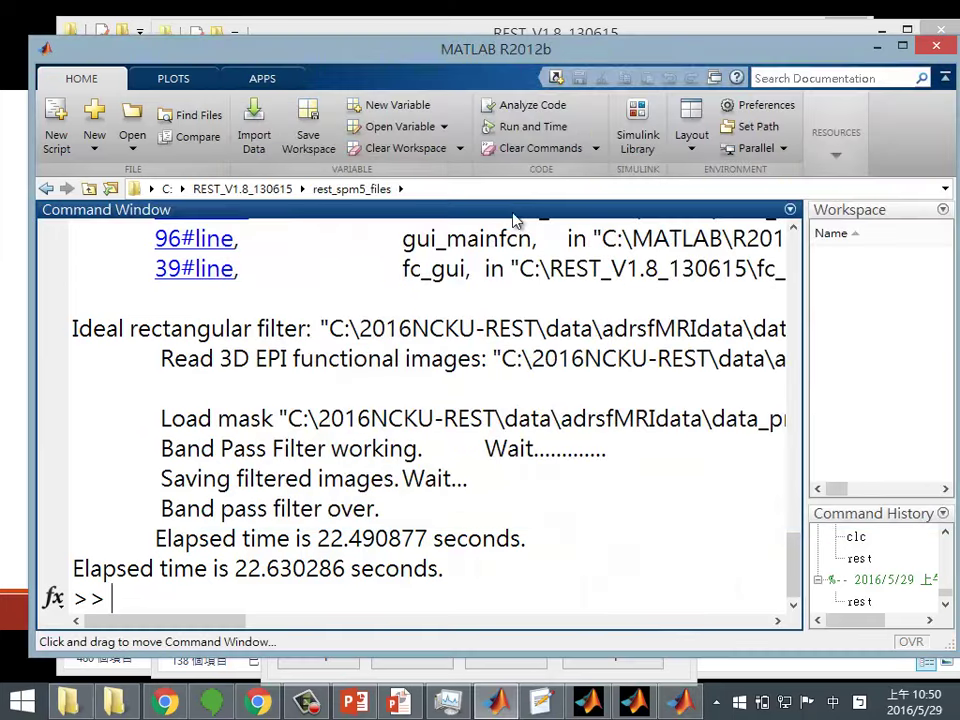
left_click(427, 189)
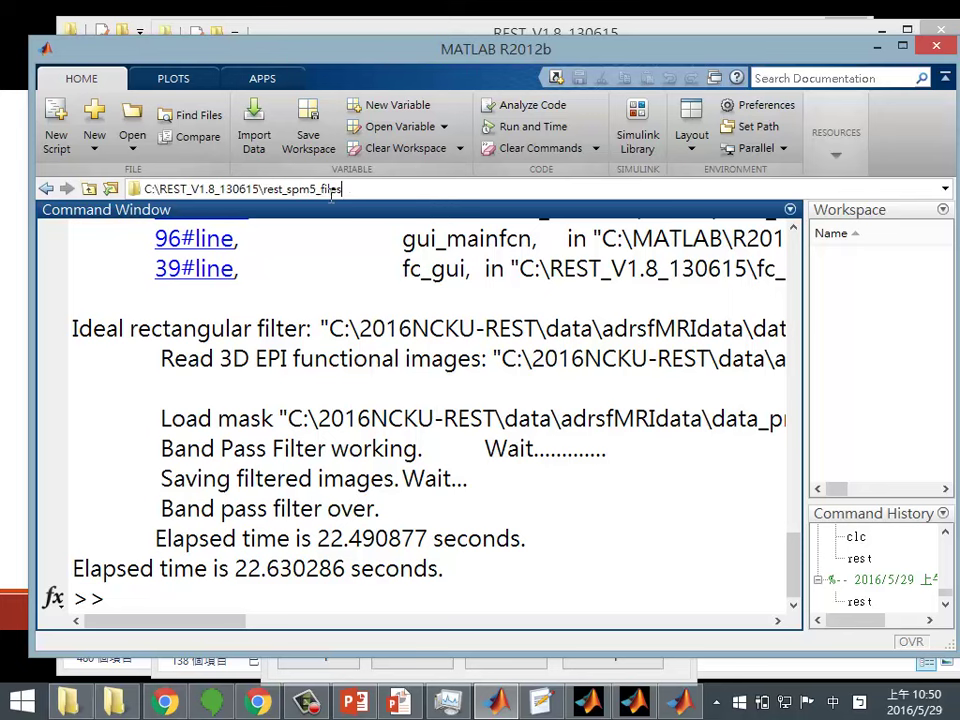
left_click_drag(356, 193, 264, 189)
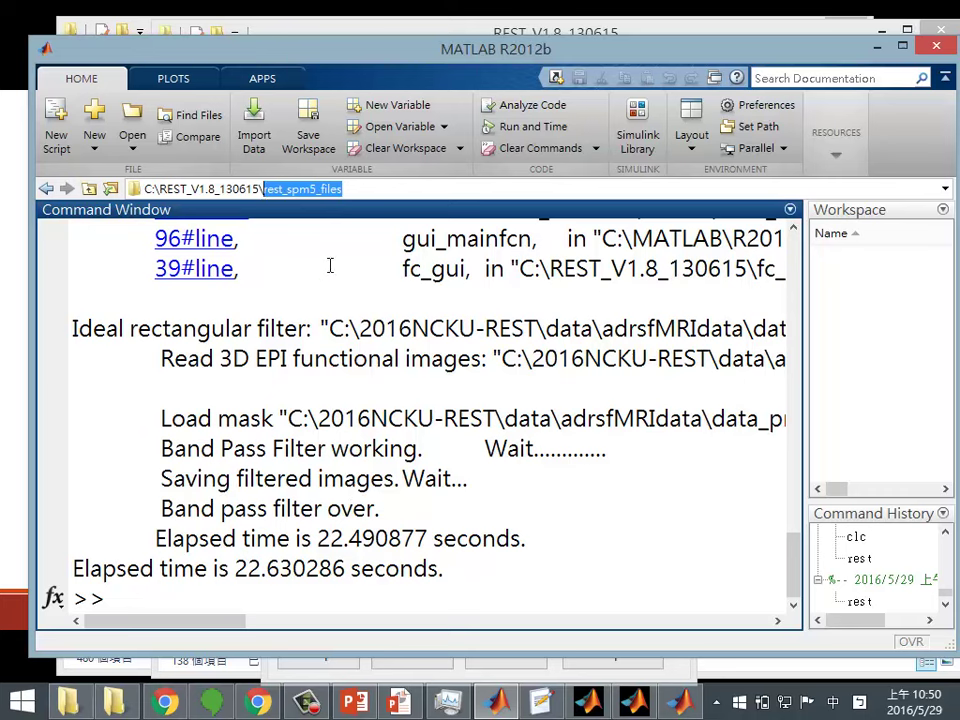
left_click(359, 187)
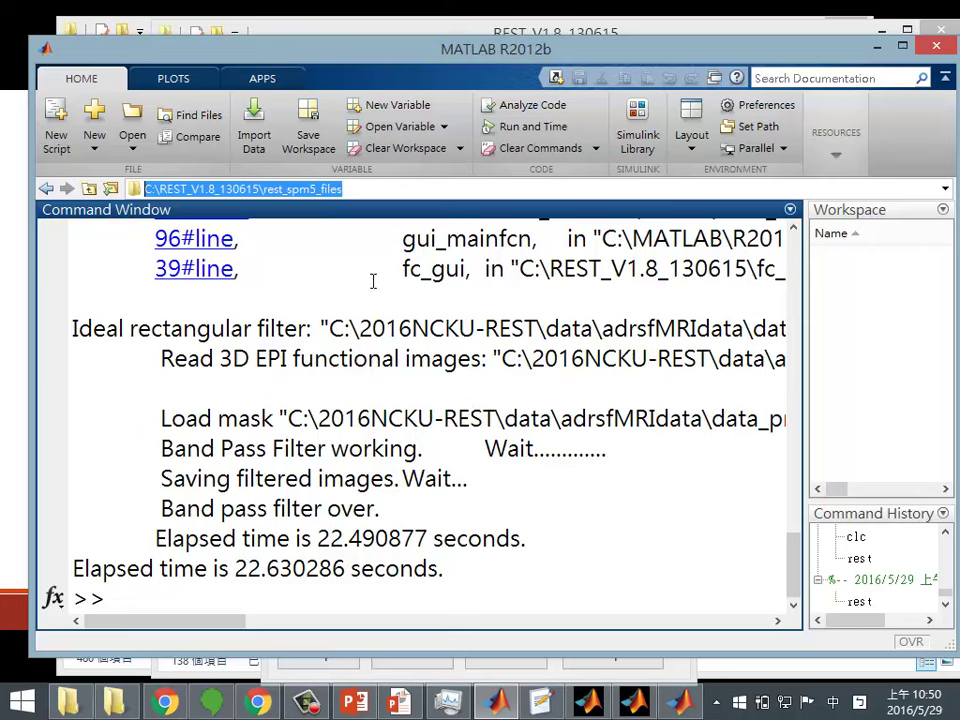
Review the earlier 'file_array' error in the command output and compare it with the rest_spm5_files current folder
left_click(415, 424)
scroll(415, 424, "up", 2)
left_click_drag(490, 388, 585, 390)
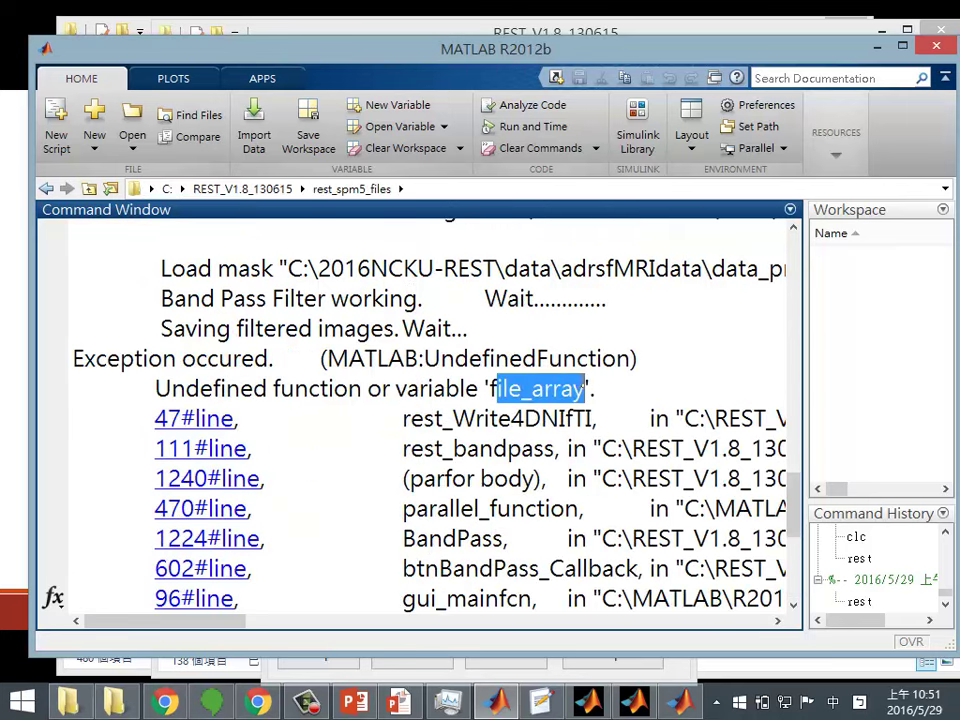
scroll(321, 245, "down", 4)
left_click(450, 190)
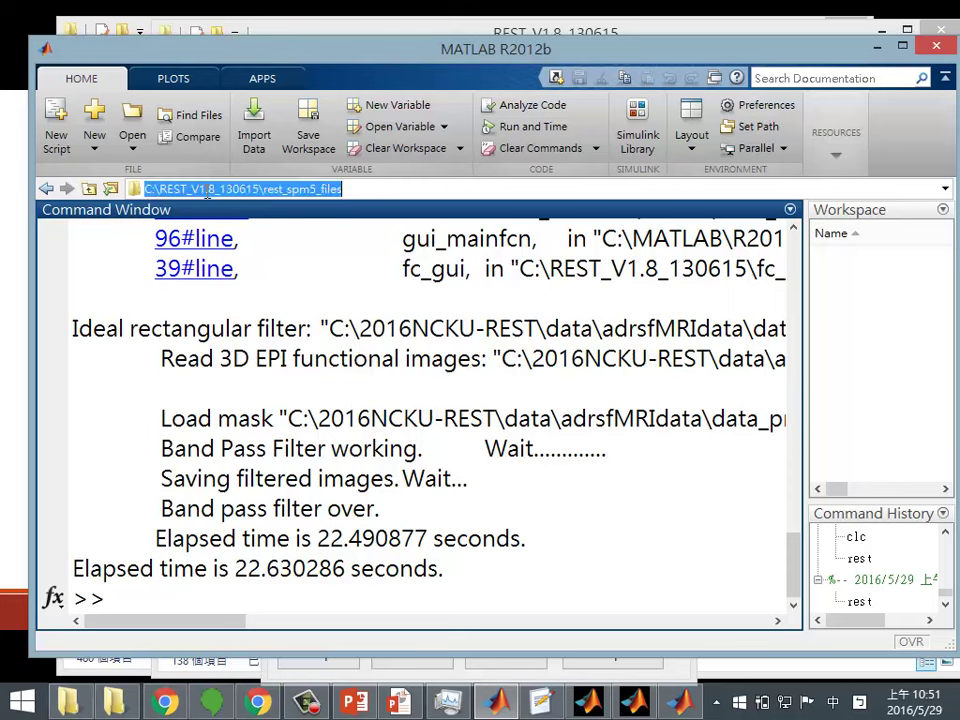
left_click(278, 190)
double_click(330, 189)
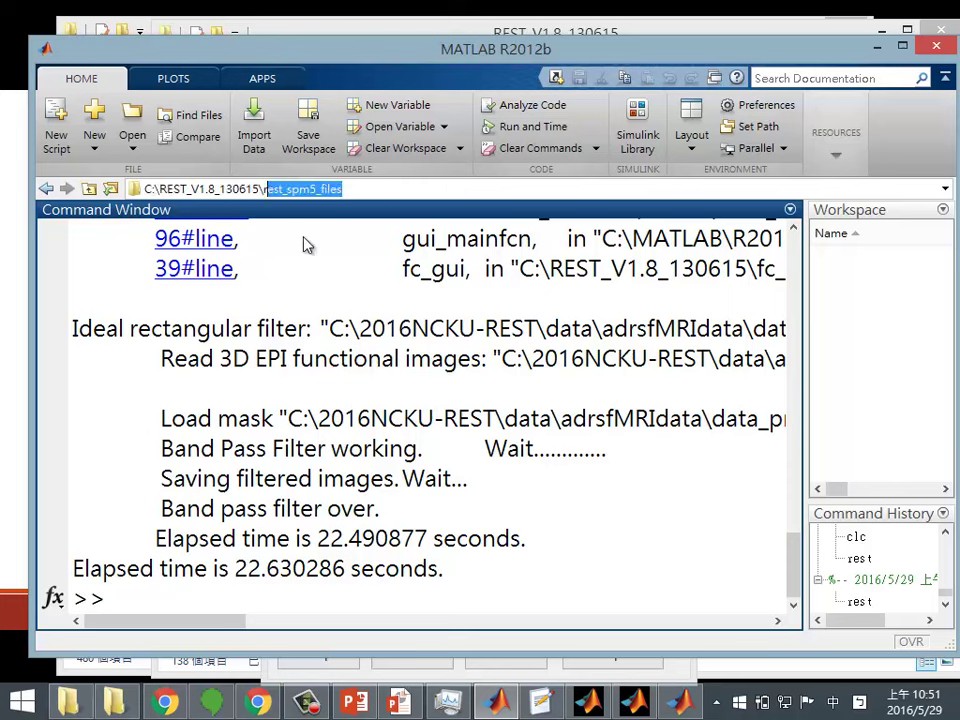
left_click(449, 452)
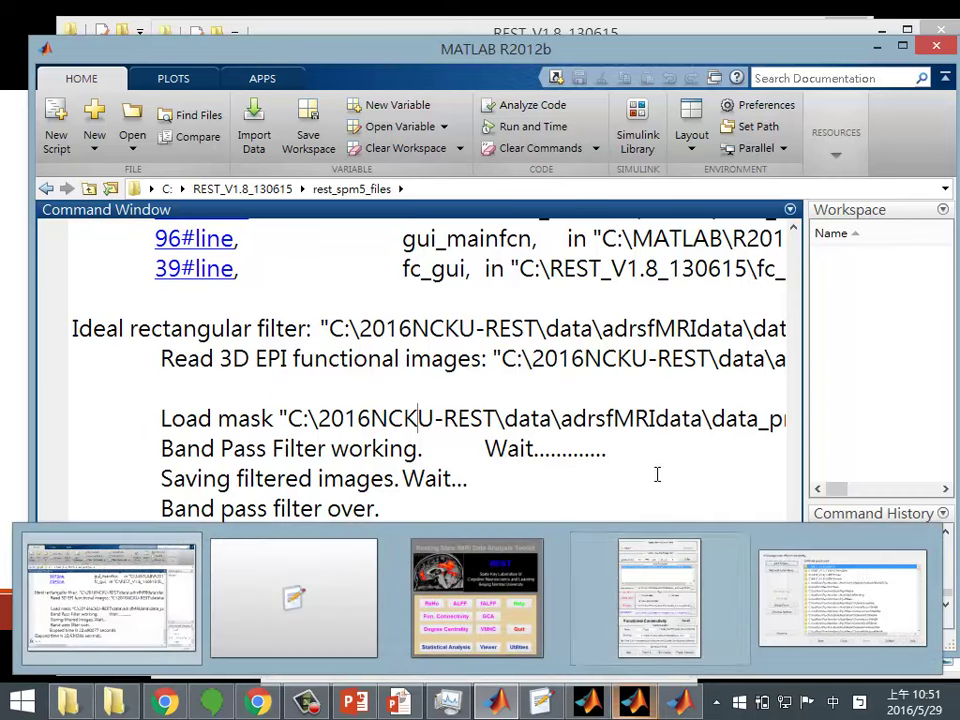
Return to the Functional Connectivity tool and inspect the full path of its input data directory
left_click(643, 476)
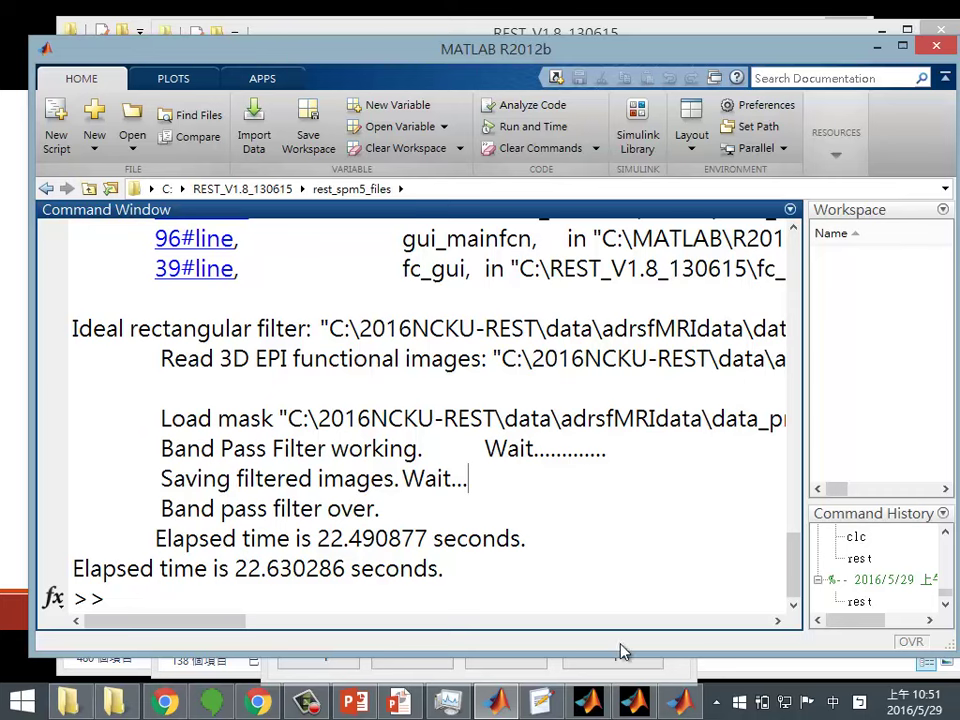
mouse_move(634, 703)
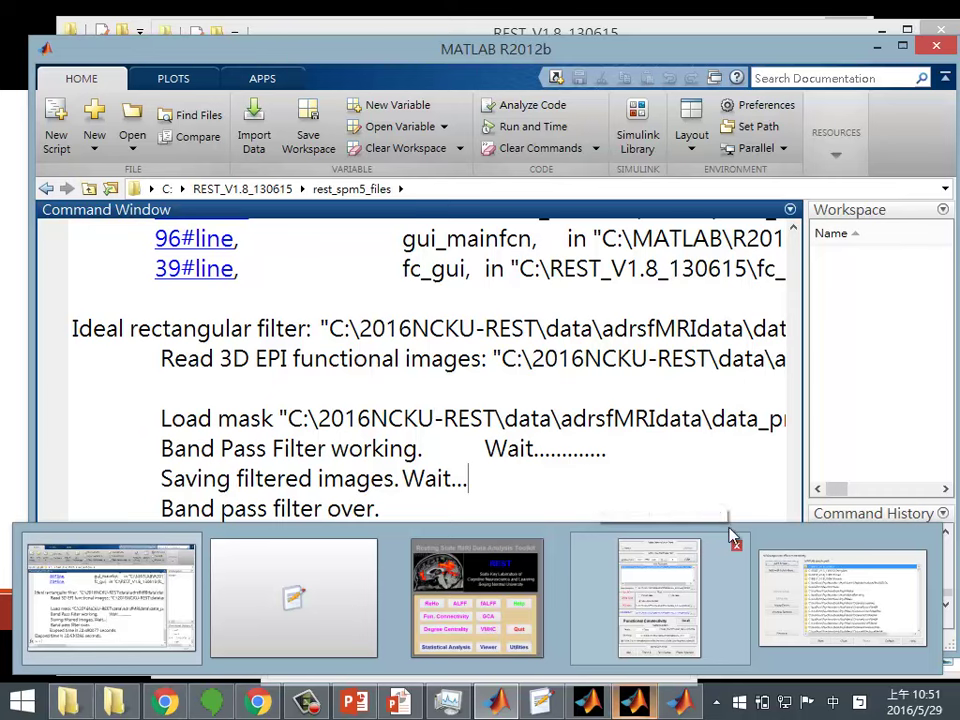
left_click(666, 446)
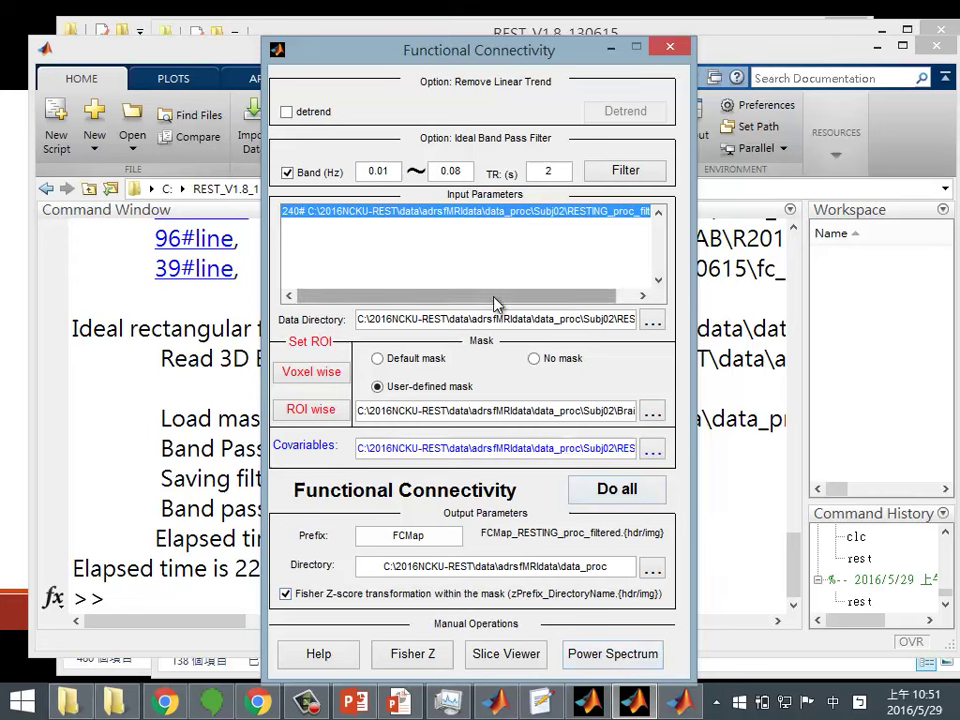
left_click_drag(493, 303, 557, 305)
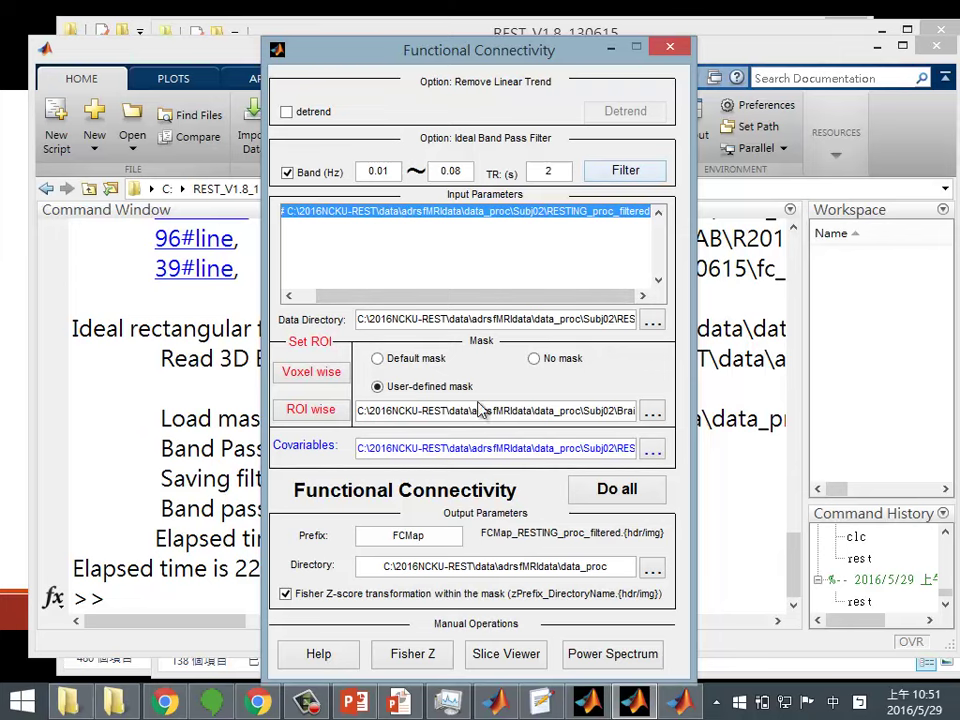
Switch to File Explorer and open the RESTING_proc_filtered folder inside Subj02
left_click(118, 708)
left_click(118, 708)
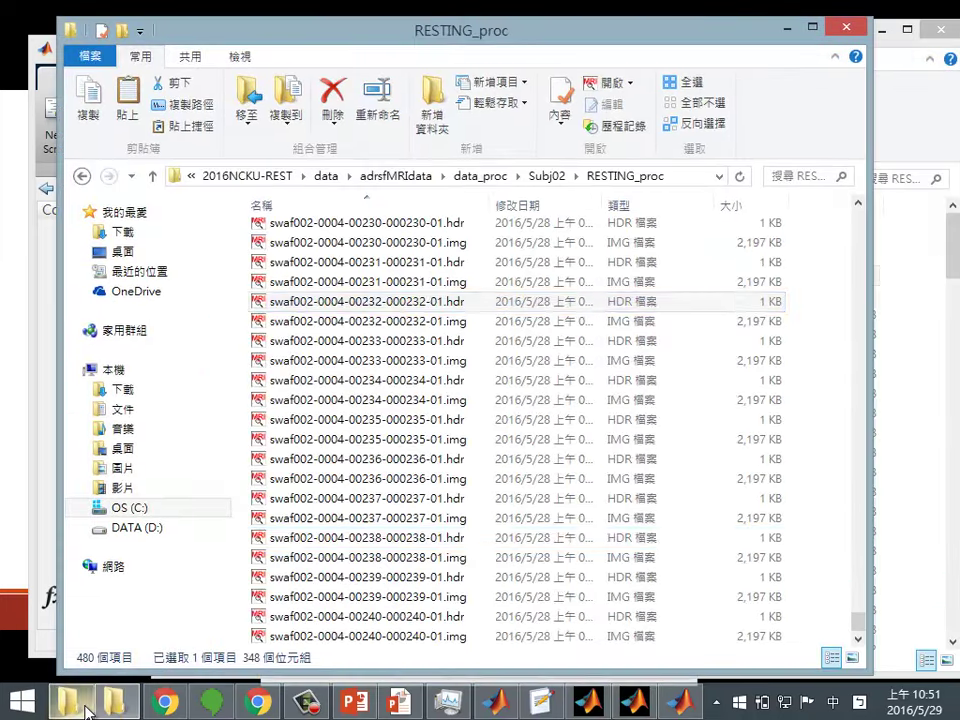
left_click(553, 180)
left_click(378, 274)
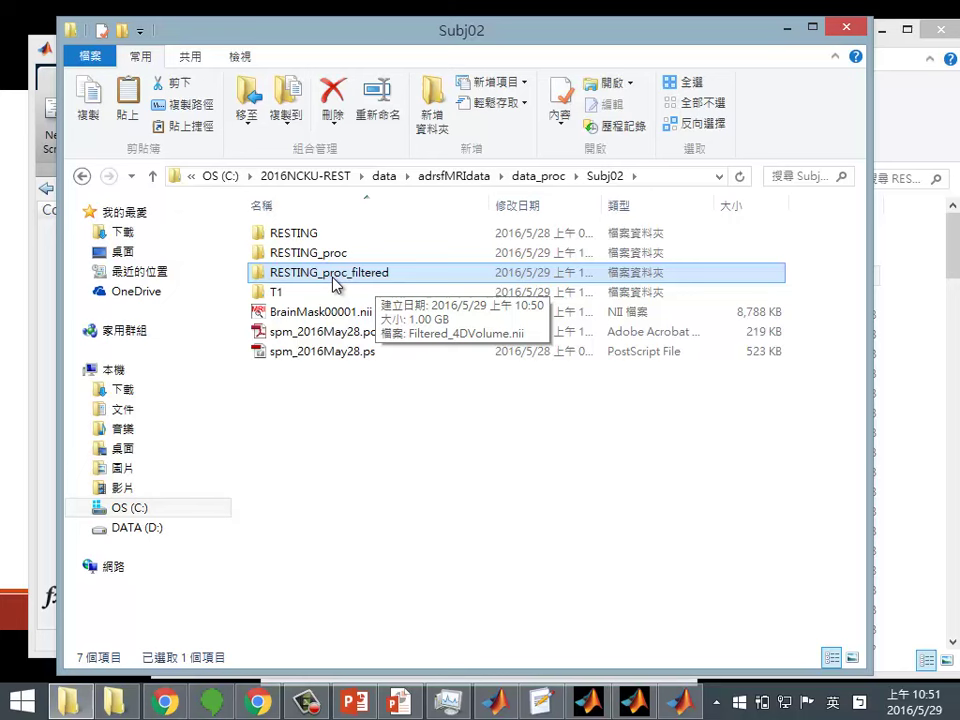
double_click(340, 273)
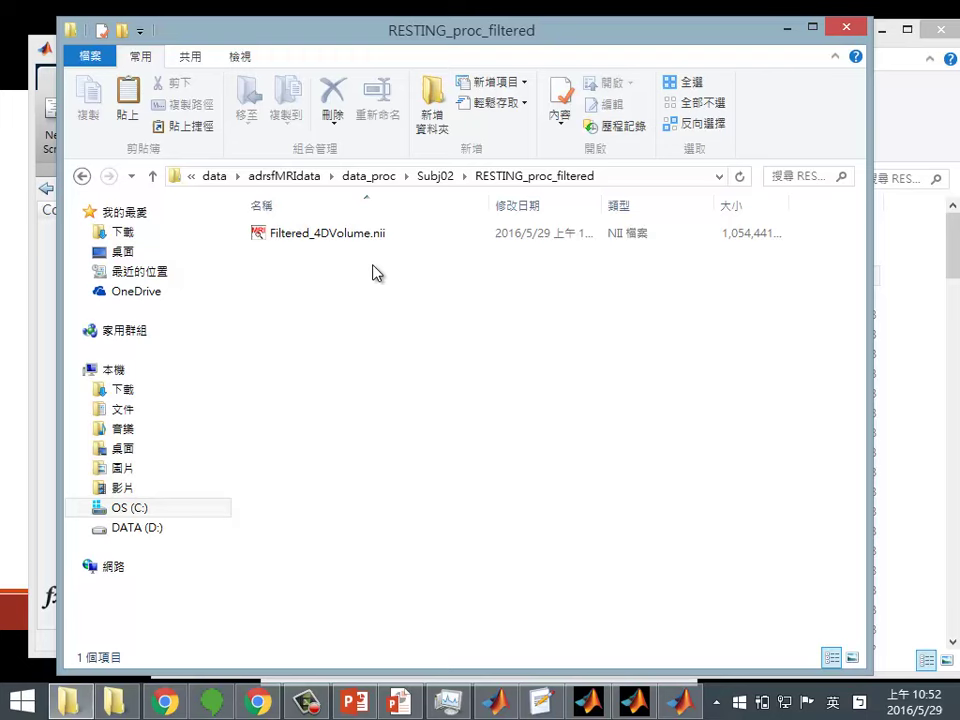
View volume 1 of Filtered_4DVolume.nii in MRIcro, and close the viewer
double_click(352, 236)
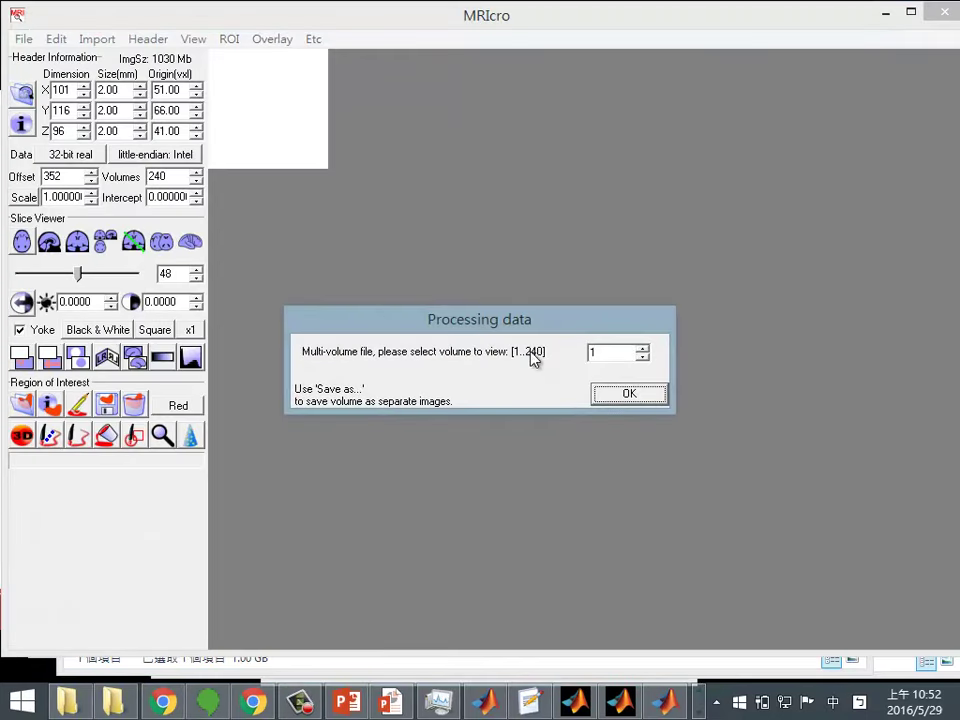
left_click(636, 398)
left_click_drag(821, 37, 733, 125)
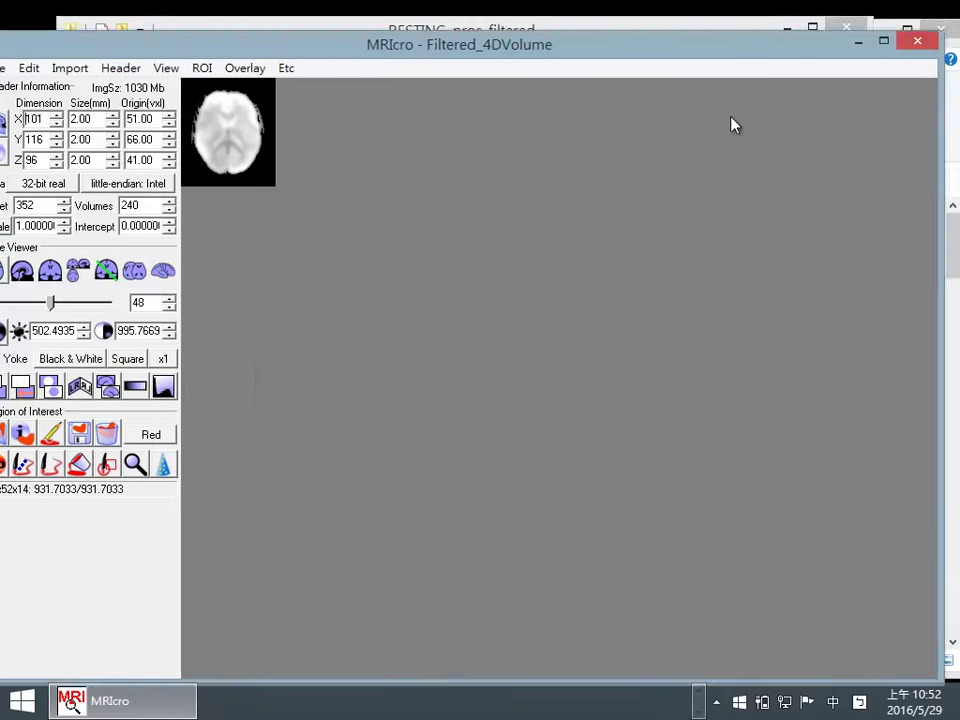
left_click(816, 133)
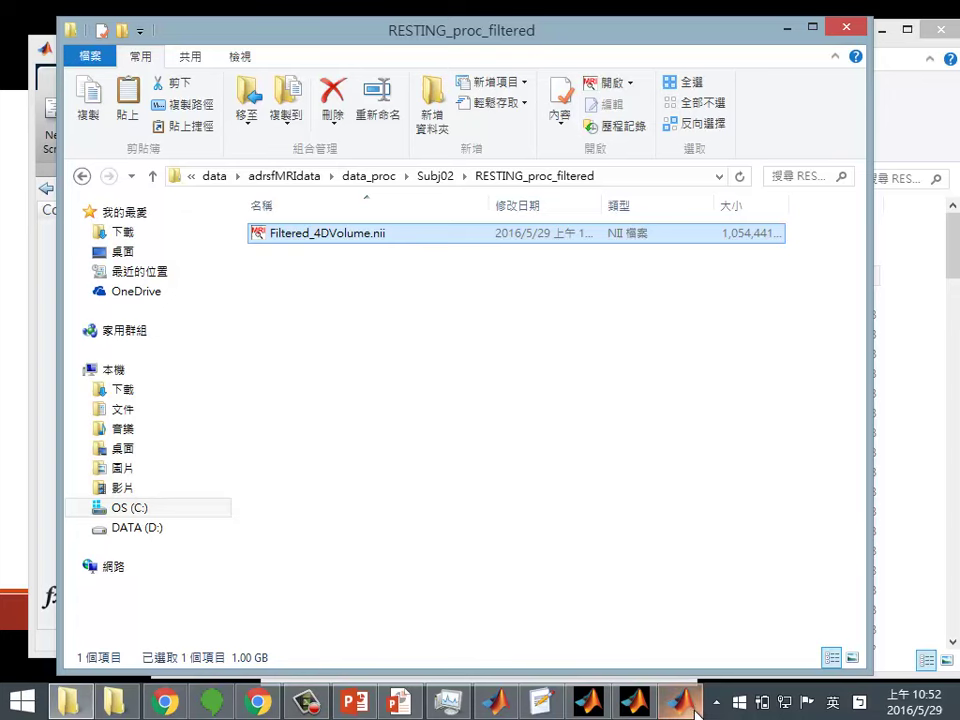
Switch back to the Functional Connectivity tool and turn off the ideal band pass filter option
left_click(634, 702)
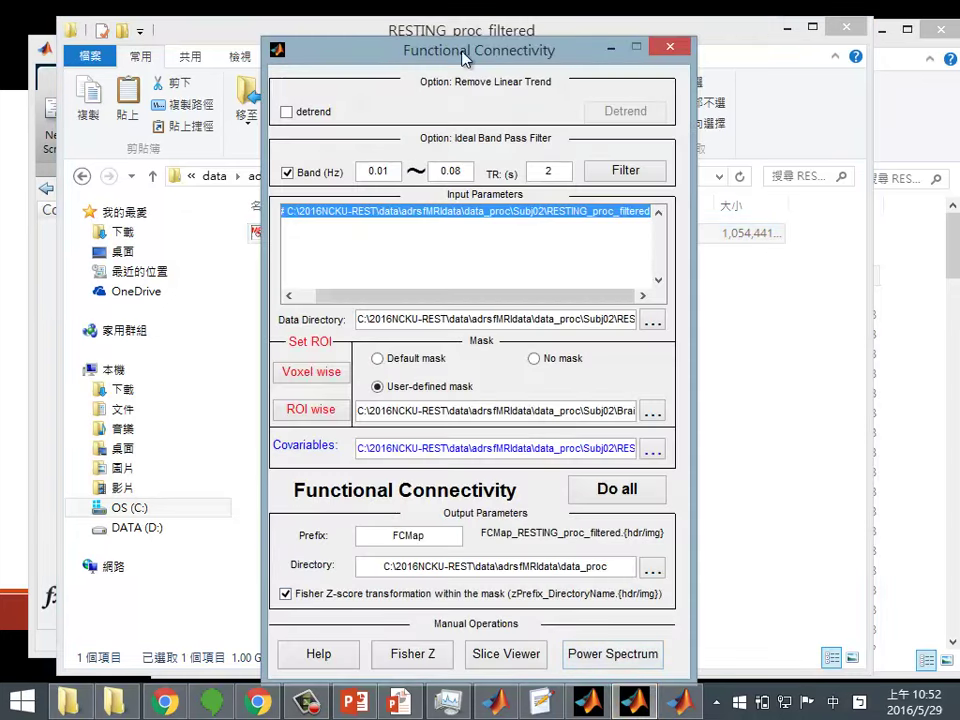
left_click_drag(463, 58, 409, 25)
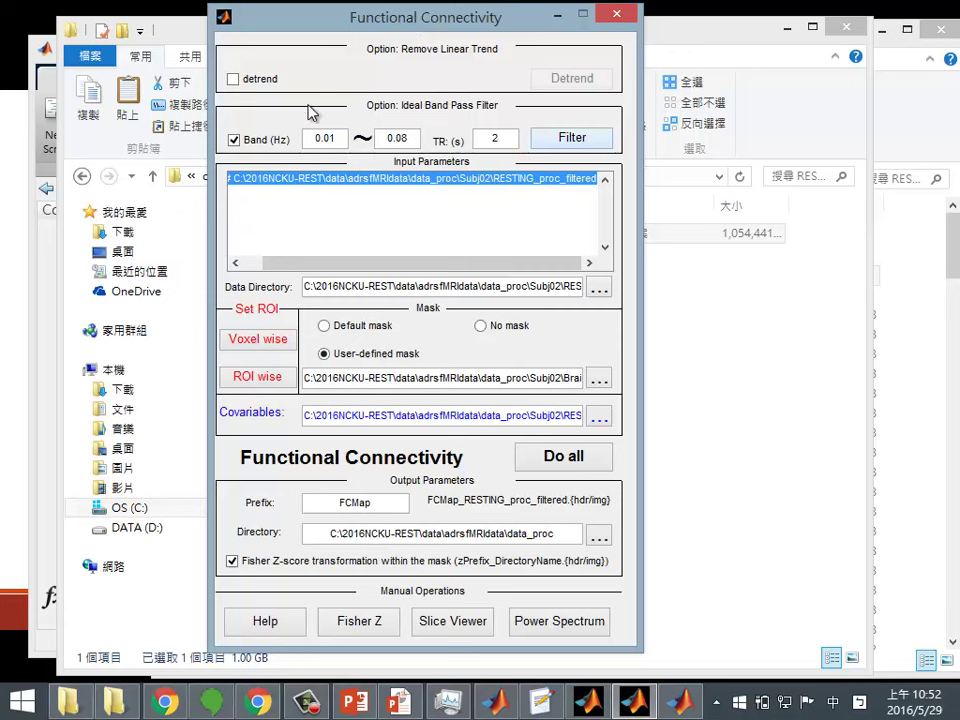
left_click(234, 141)
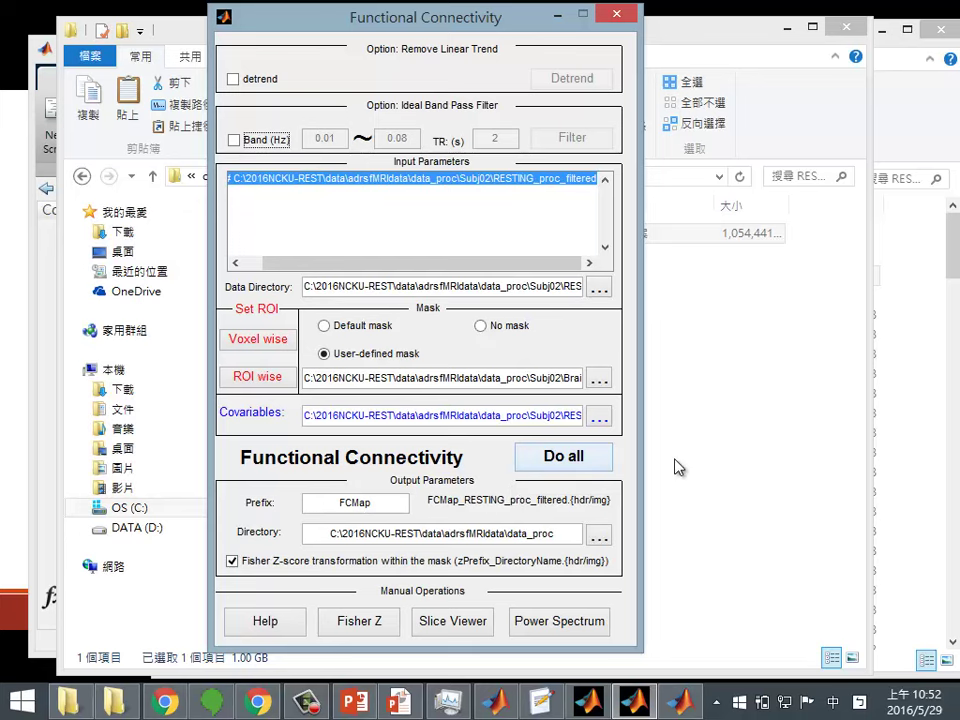
Switch to File Explorer and create a folder named RESTING_proc_FunctCon inside Subj02
left_click(720, 467)
key("alt+Up")
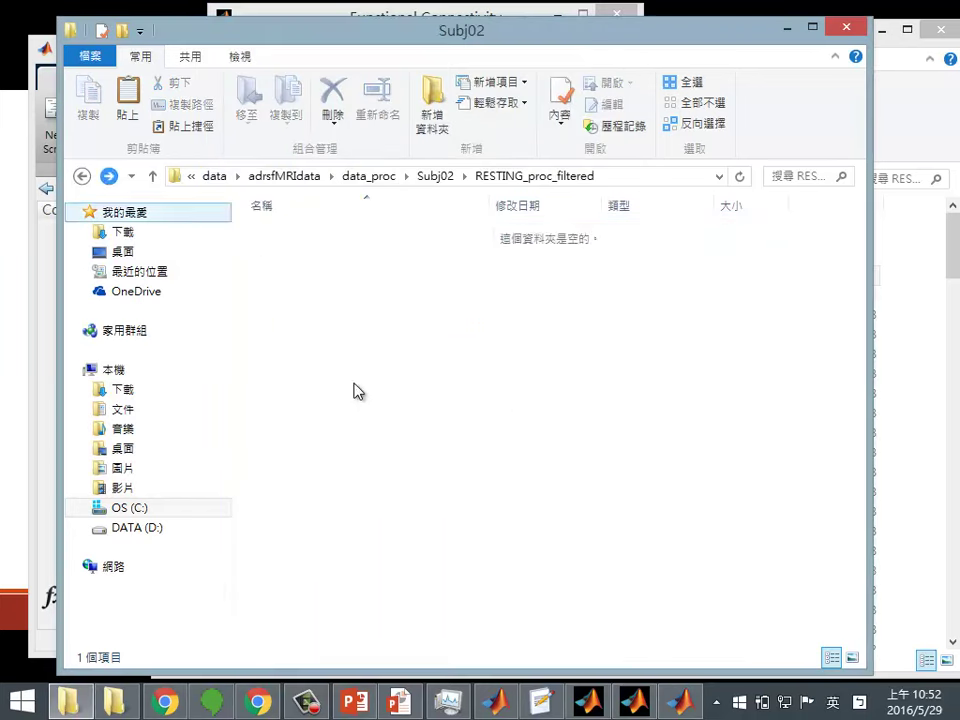
right_click(417, 211)
mouse_move(508, 443)
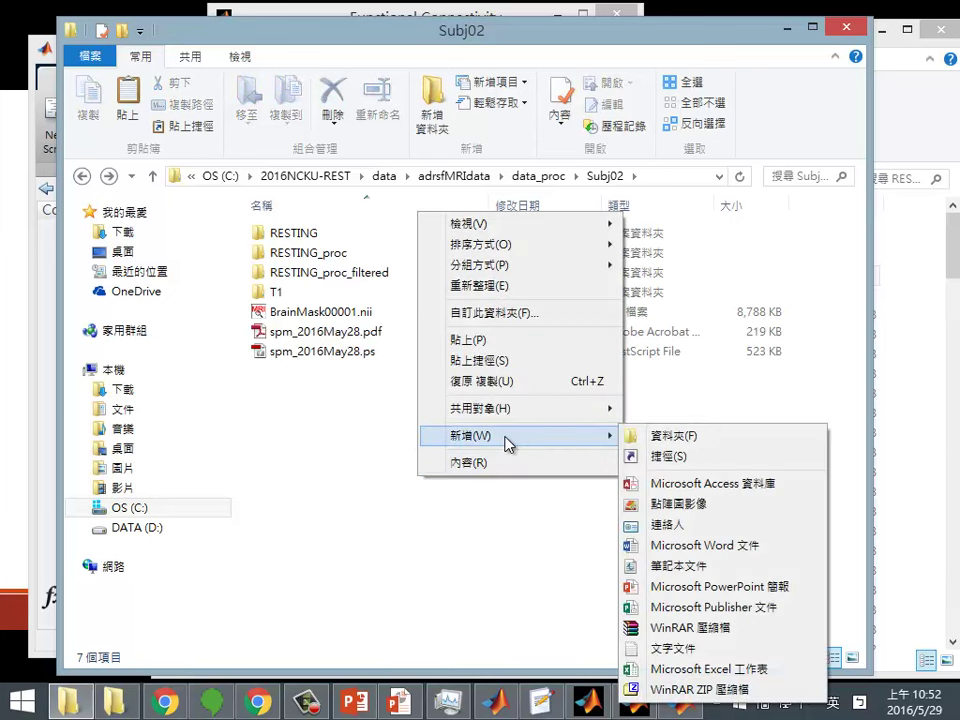
left_click(700, 436)
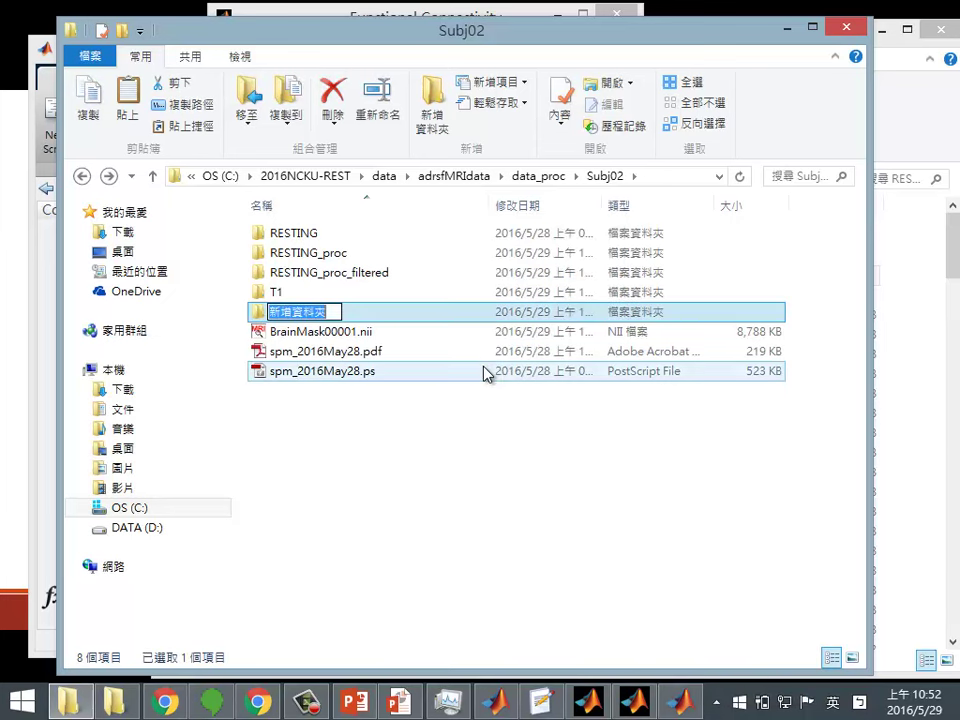
type("RESTING")
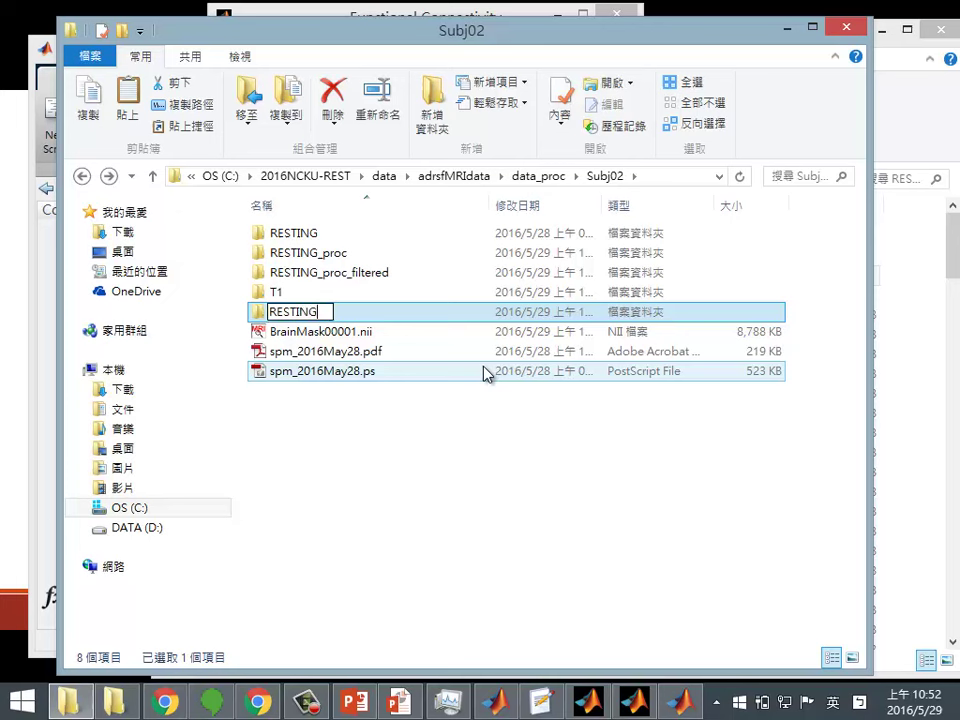
type("_proc")
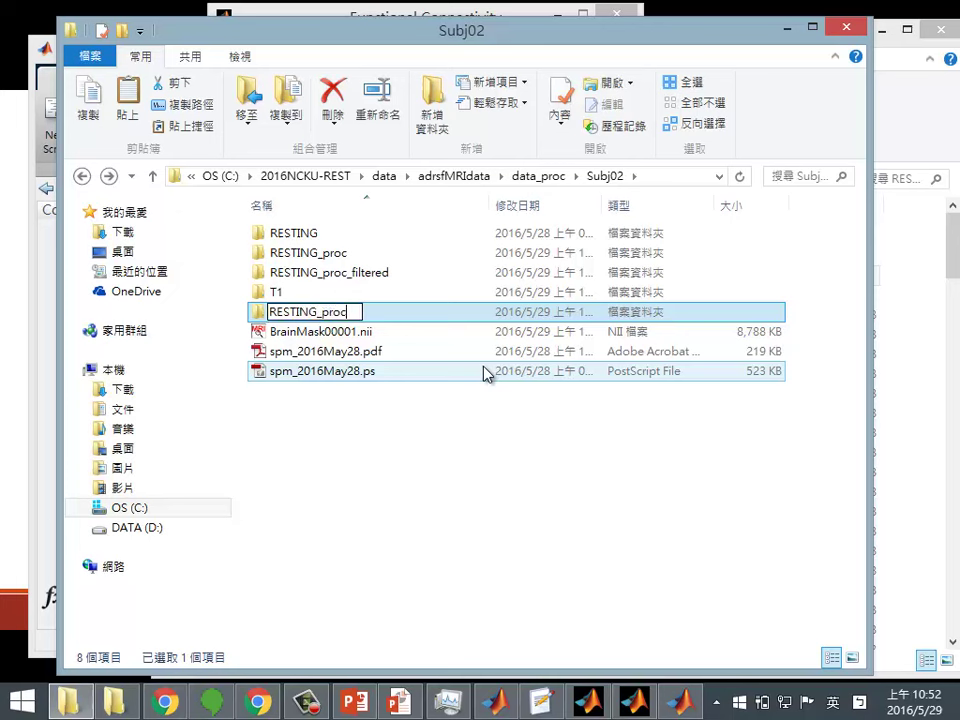
type("_FunctCon")
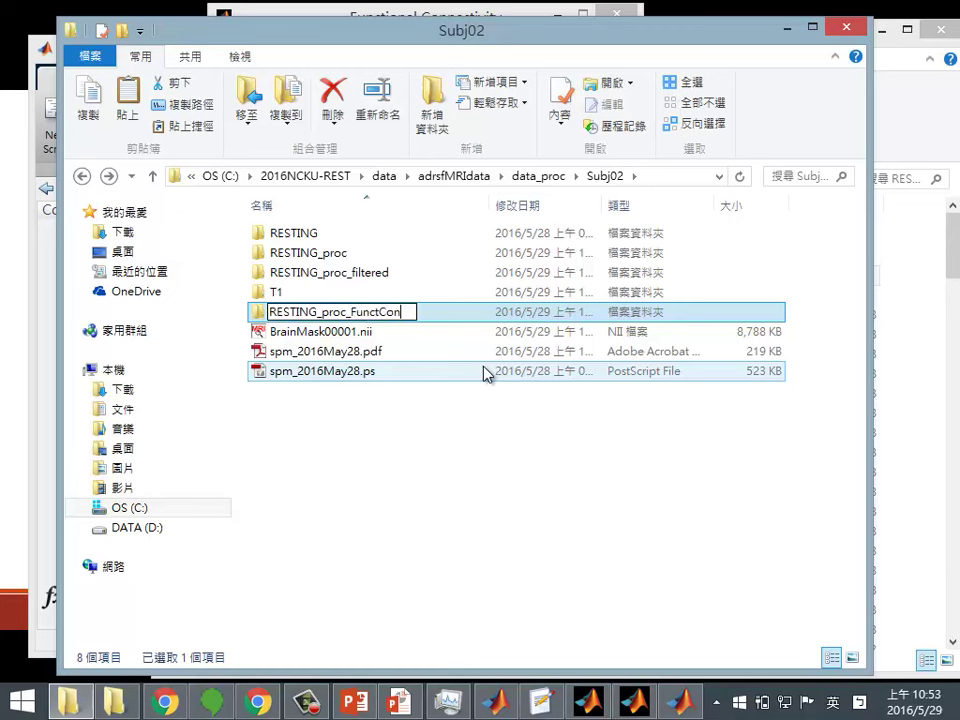
key("Return")
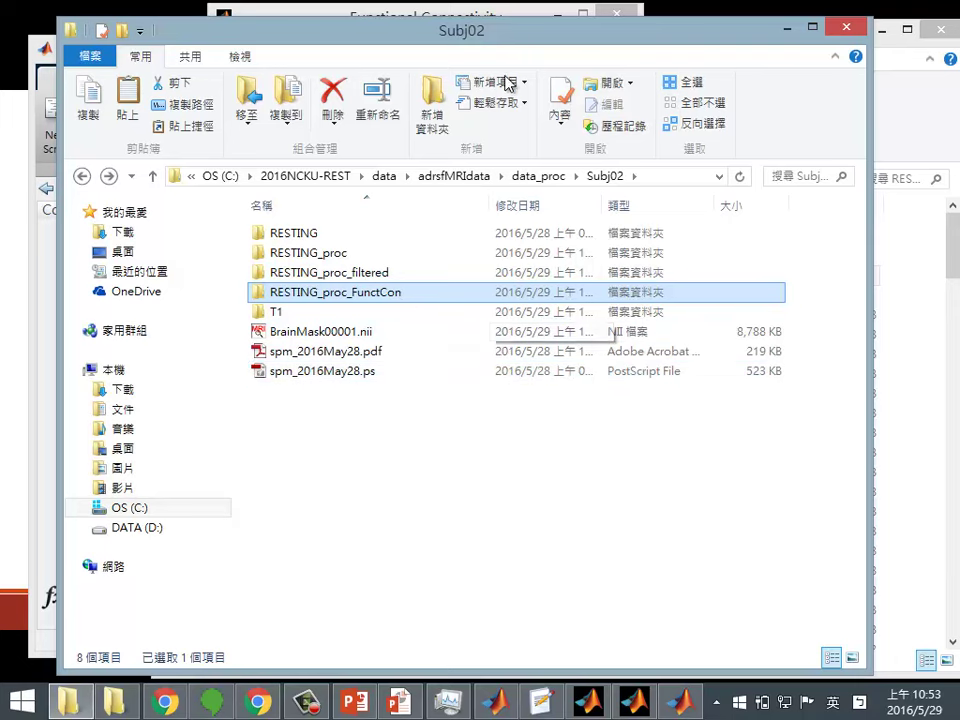
Set the Functional Connectivity output directory to the full path of Subj02's RESTING_proc_FunctCon folder
left_click_drag(504, 44, 584, 88)
left_click(461, 28)
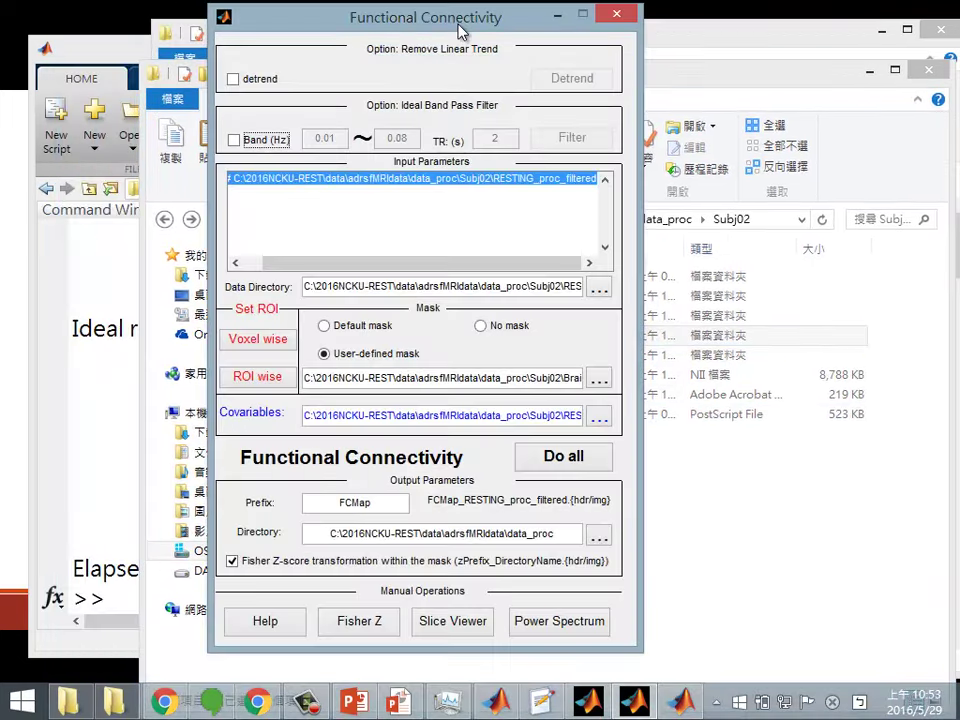
left_click_drag(338, 18, 600, 55)
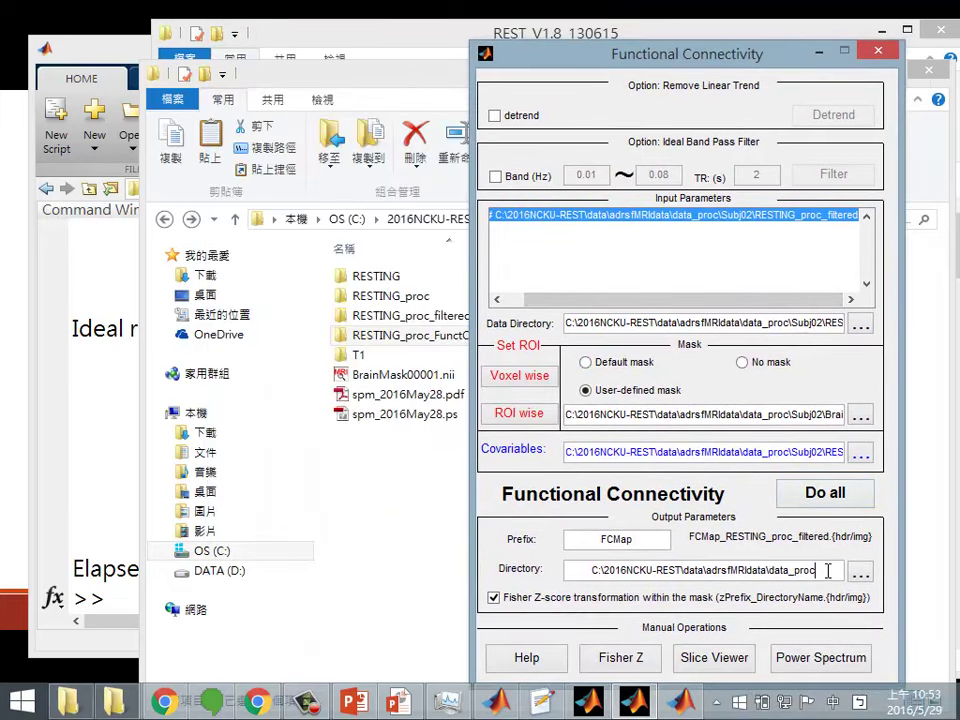
double_click(410, 335)
left_click(720, 218)
key("ctrl+c")
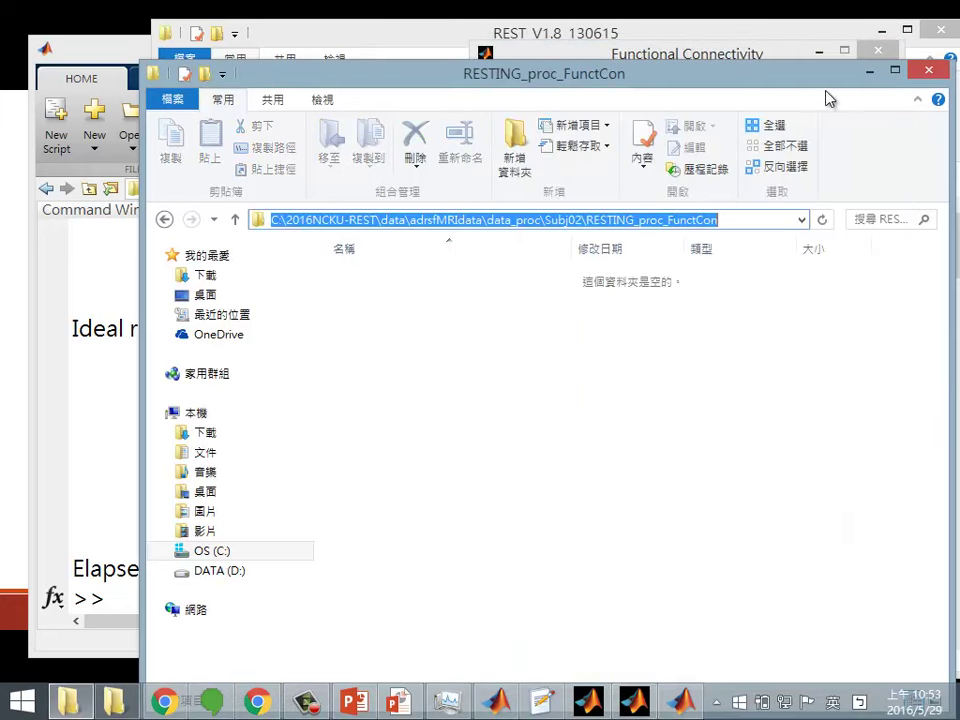
left_click(869, 72)
left_click_drag(720, 570, 566, 572)
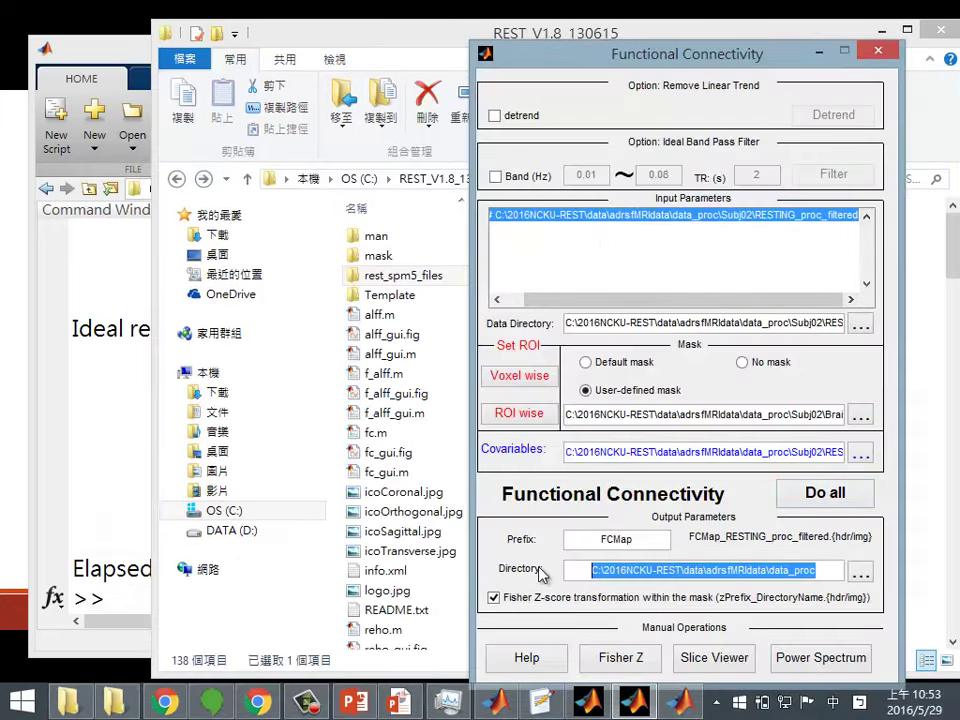
key("ctrl+v")
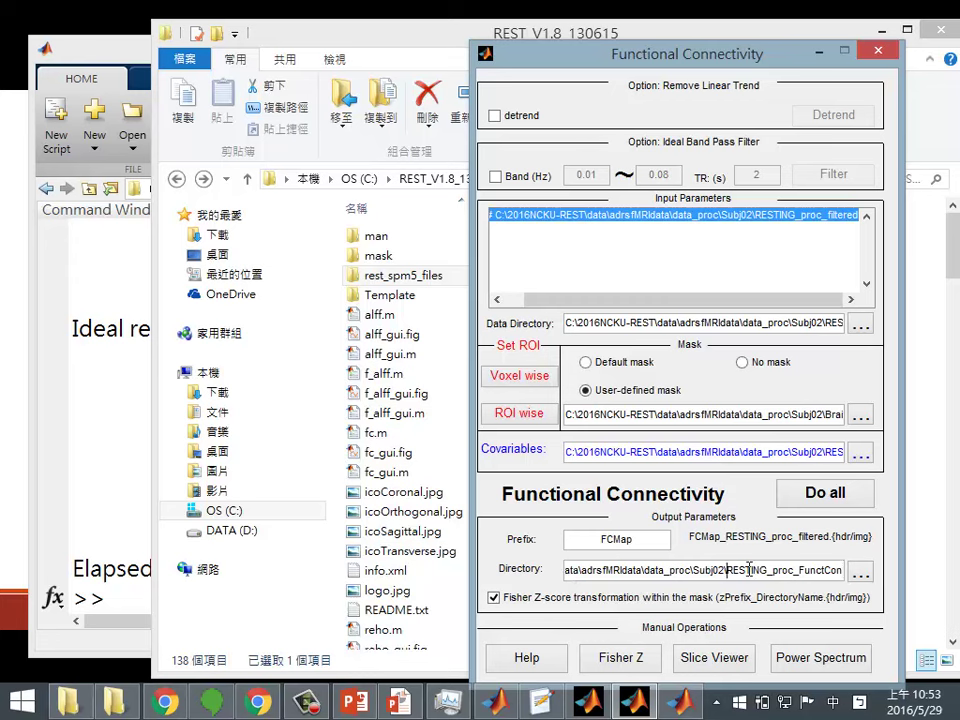
double_click(749, 569)
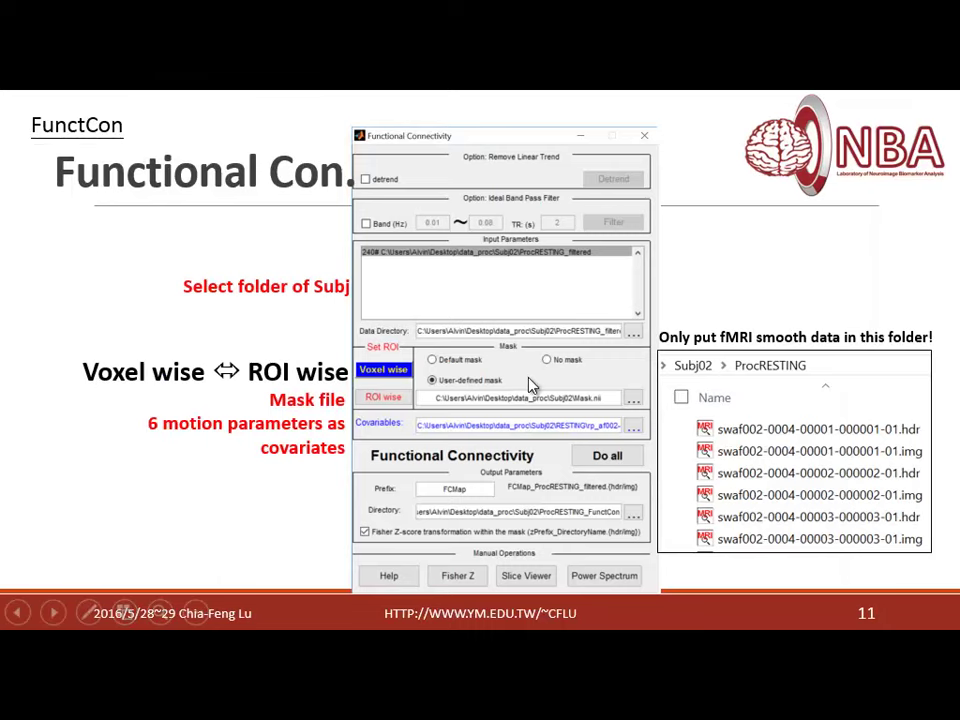
left_click(532, 389)
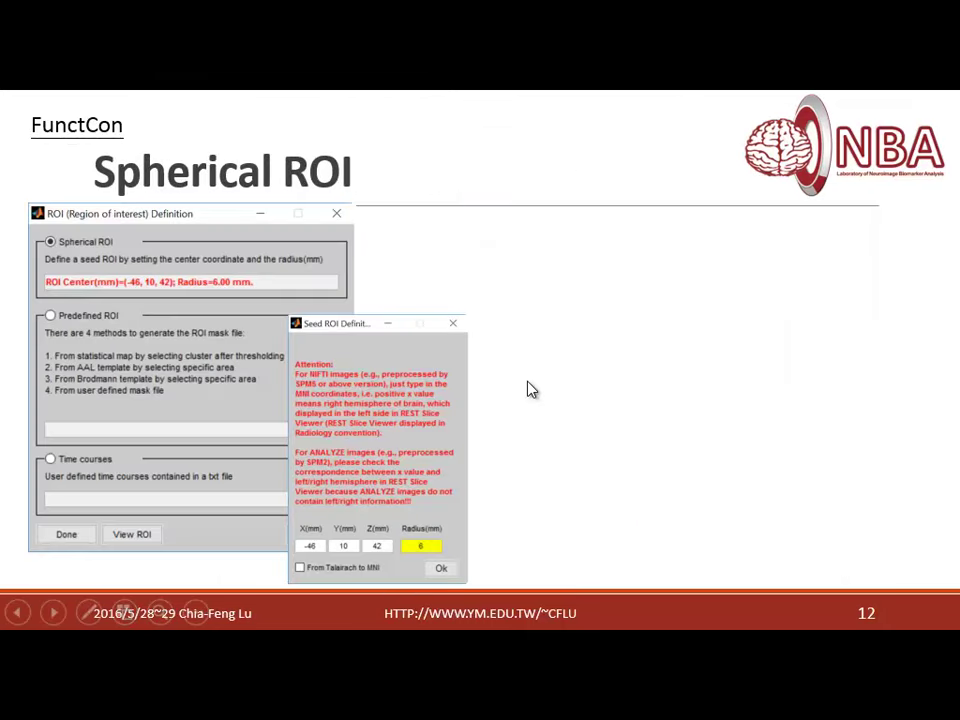
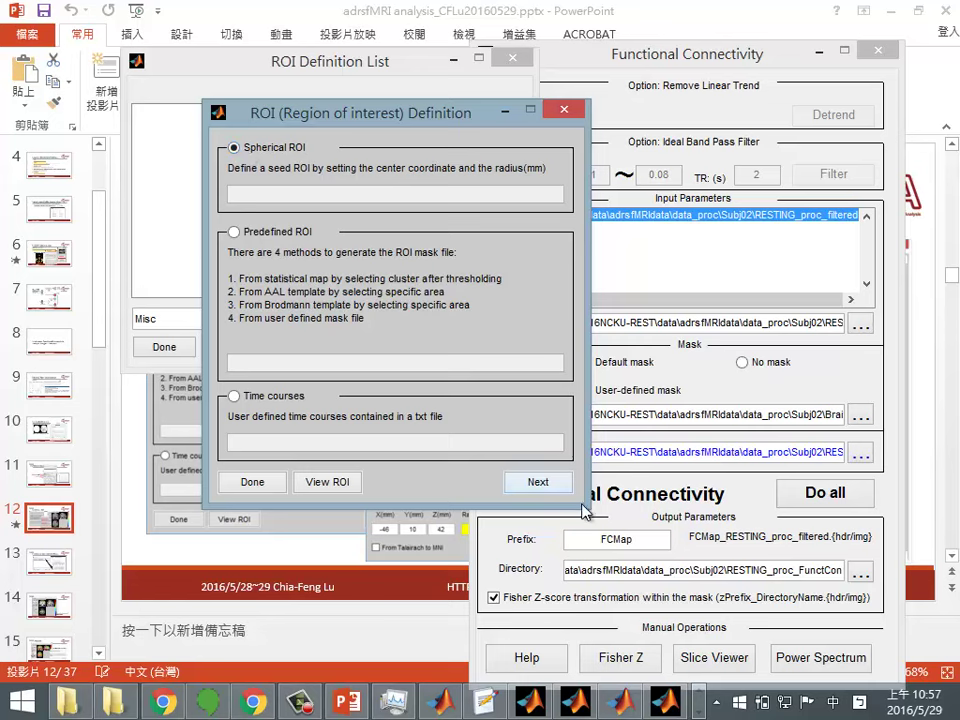
Define a spherical seed ROI centred at X -46, Y 10, Z 42 mm with a 6 mm radius, using the presentation slide's values
left_click(540, 484)
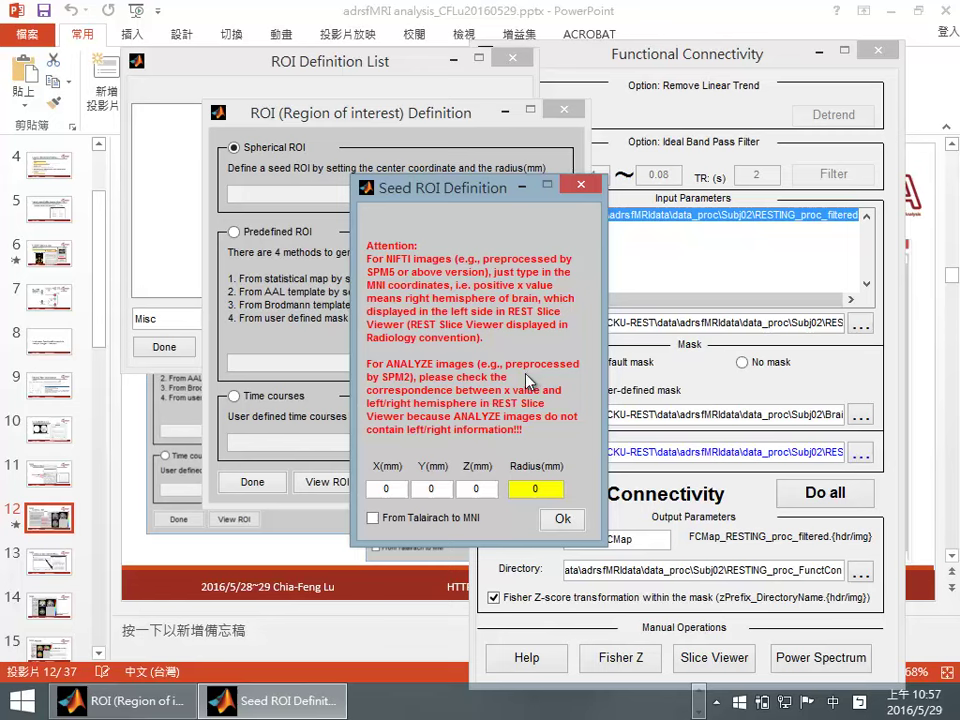
left_click(403, 487)
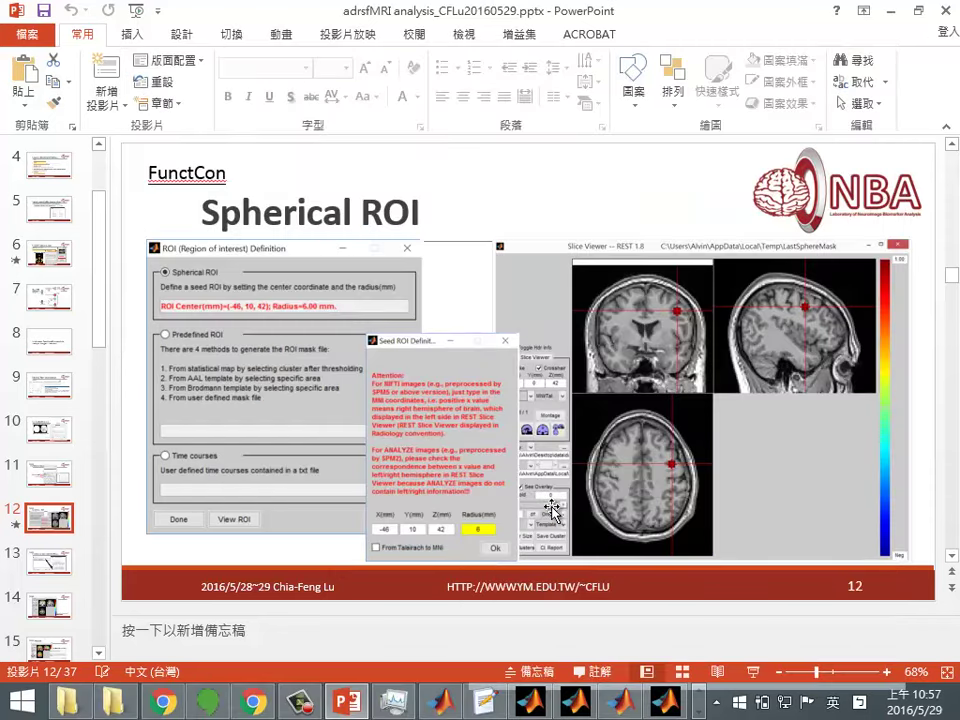
scroll(552, 512, "up", 6, "ctrl")
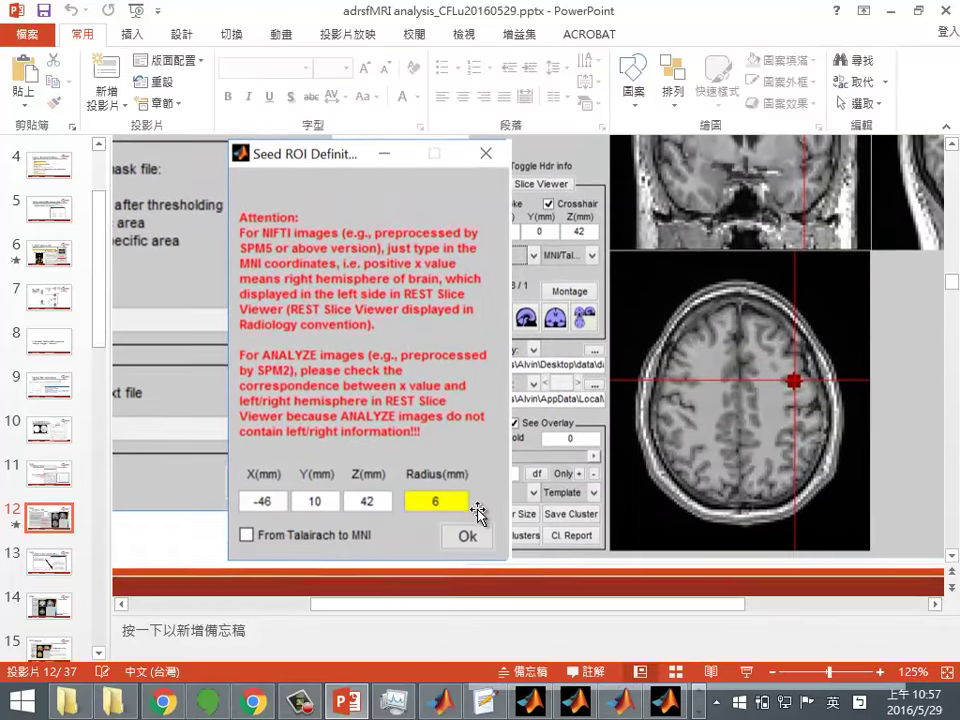
scroll(478, 513, "down", 1)
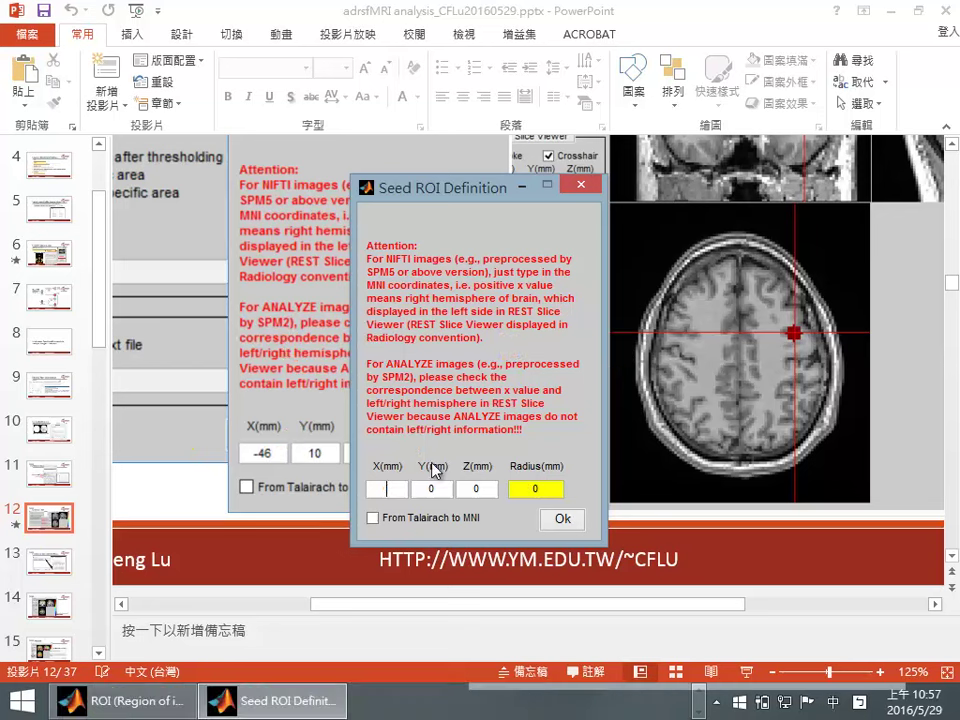
type("6")
key("Tab")
type("10")
key("Tab")
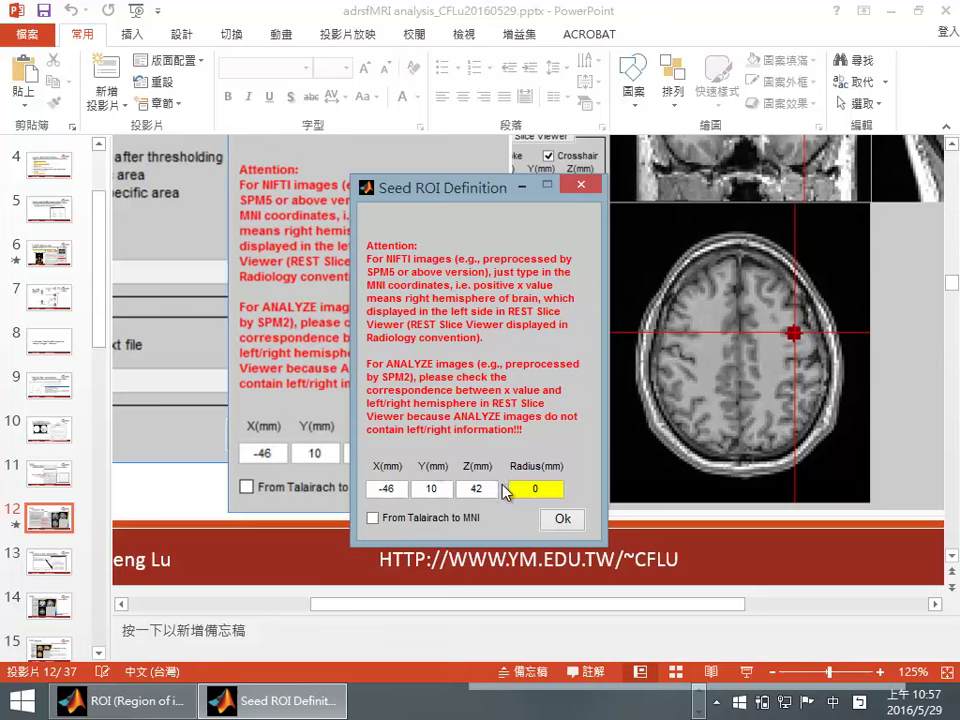
left_click_drag(554, 488, 505, 485)
left_click(562, 518)
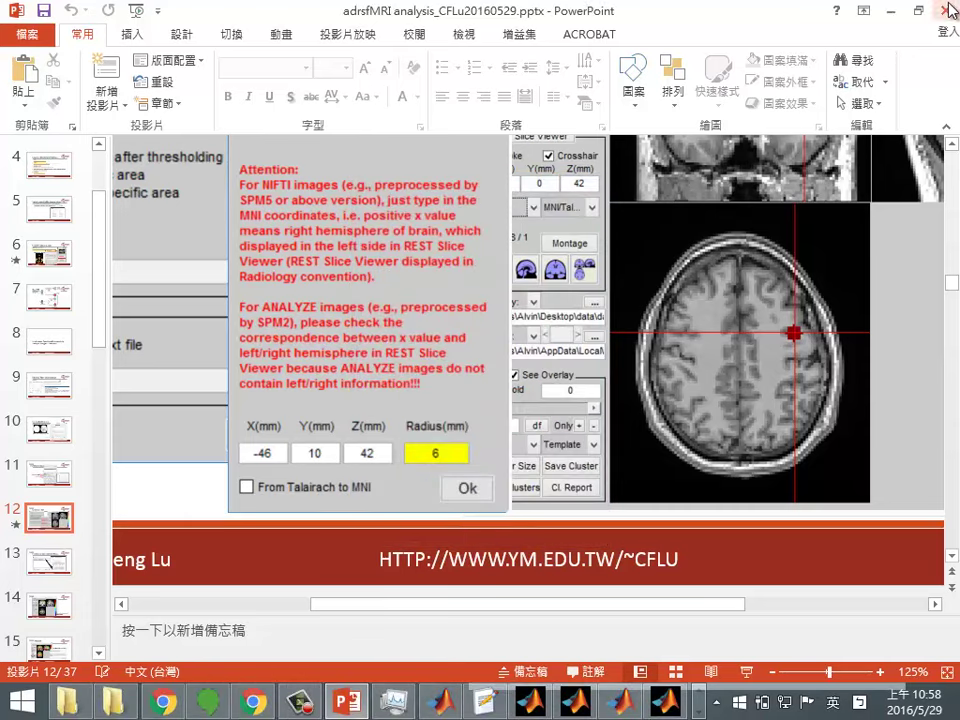
left_click(897, 10)
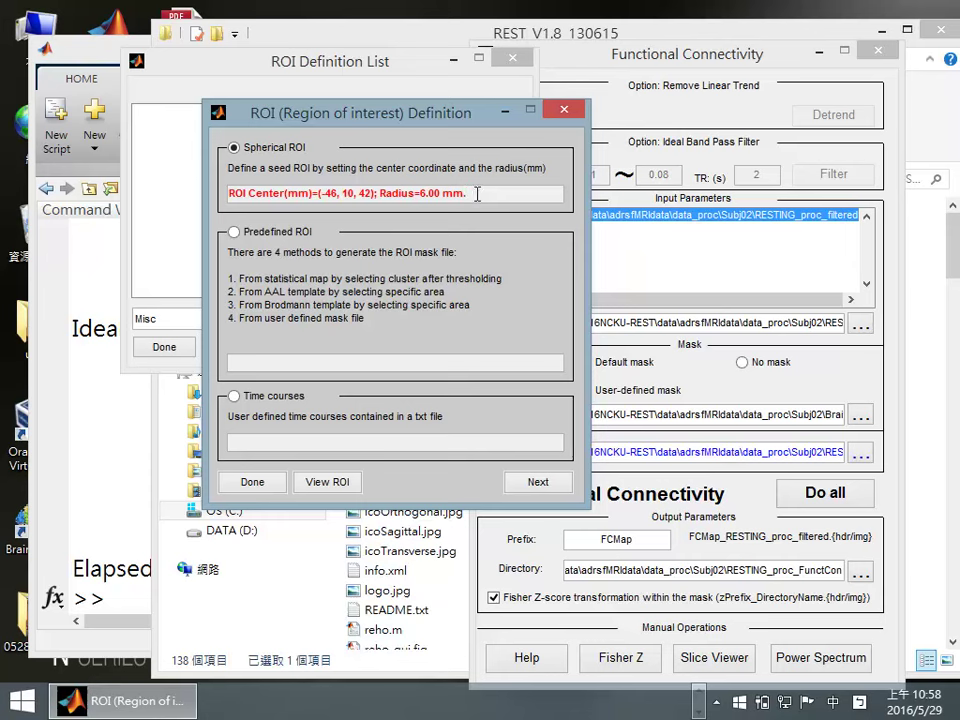
Check the centre coordinates and radius entered for the spherical ROI
left_click(446, 201)
left_click_drag(420, 195, 441, 197)
left_click(441, 200)
left_click(335, 484)
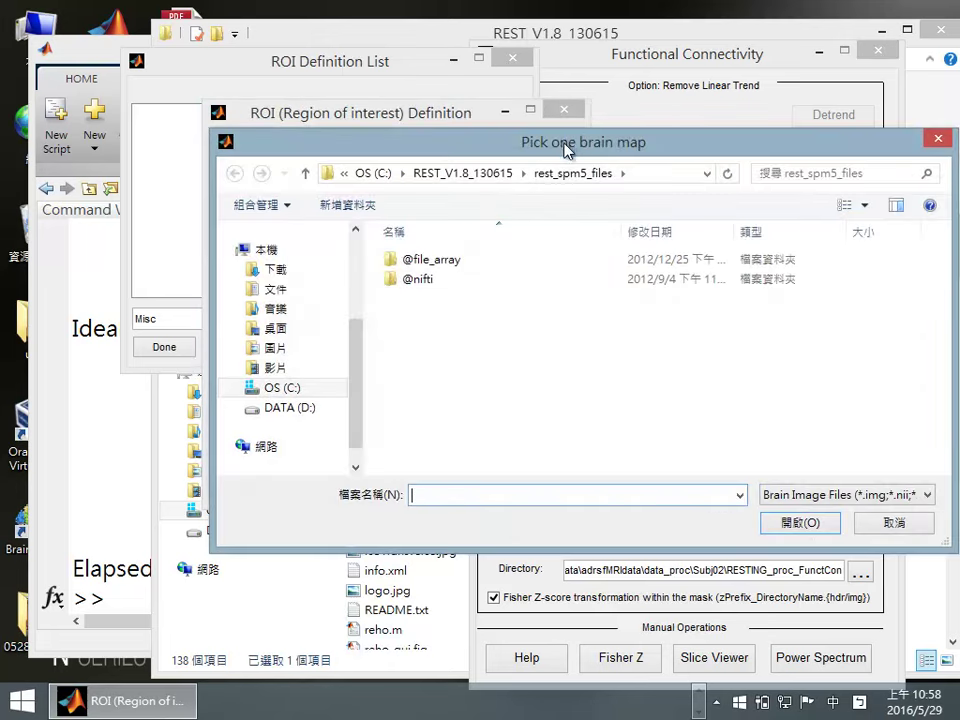
left_click(282, 388)
double_click(482, 288)
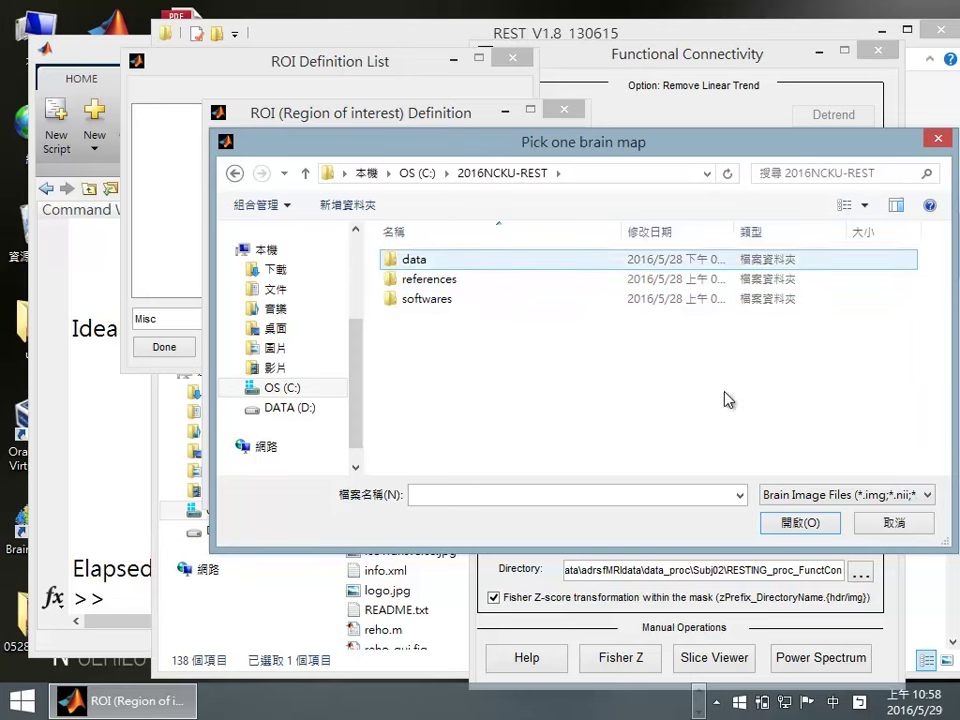
left_click(891, 522)
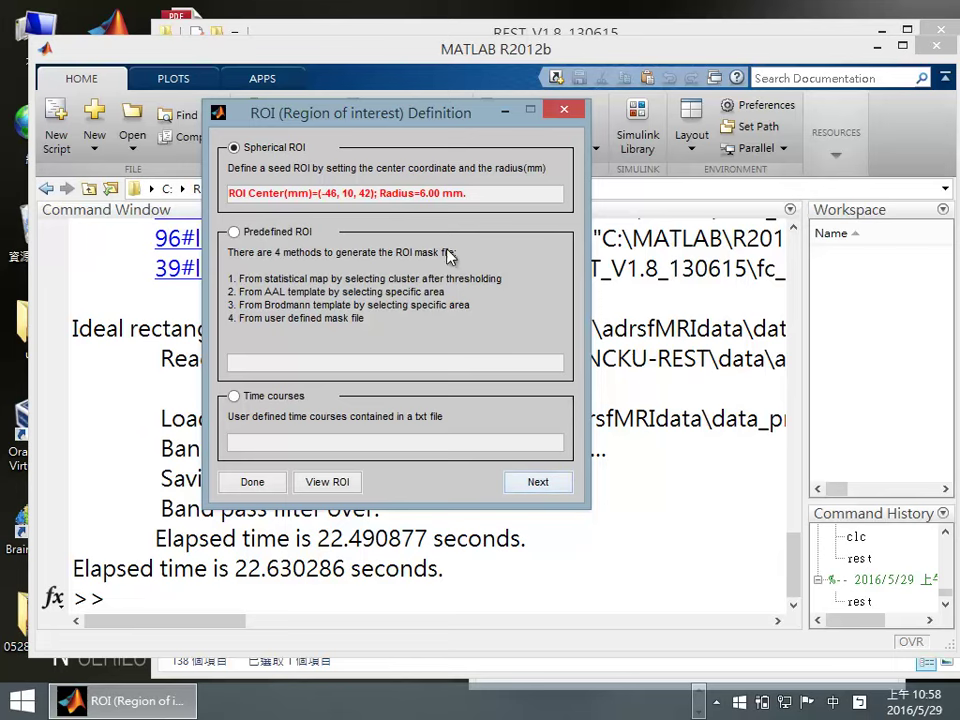
left_click(333, 484)
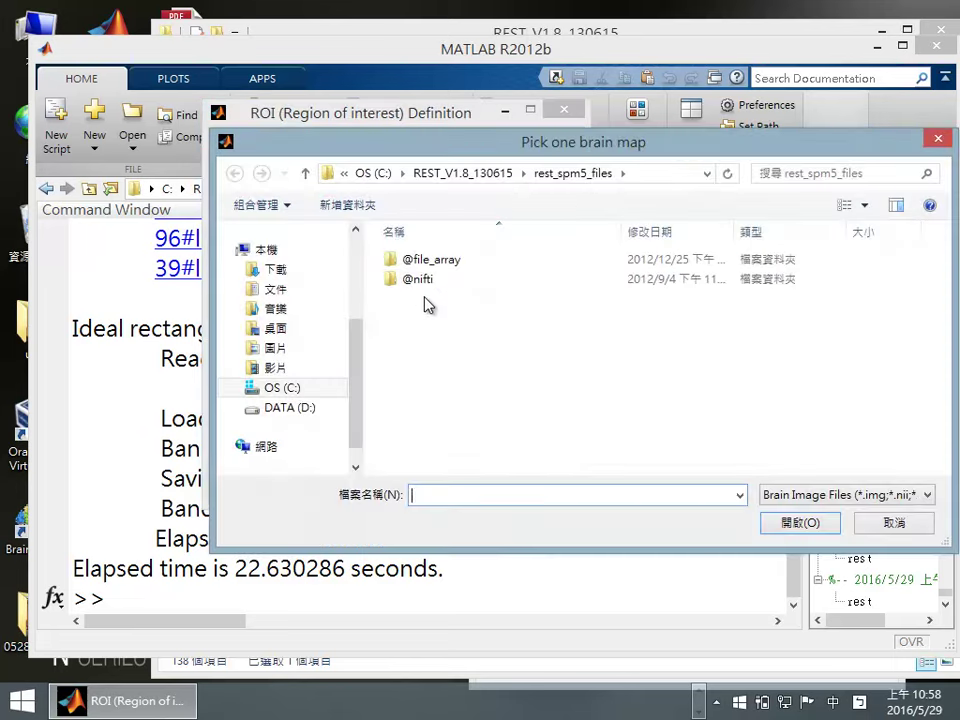
left_click(296, 407)
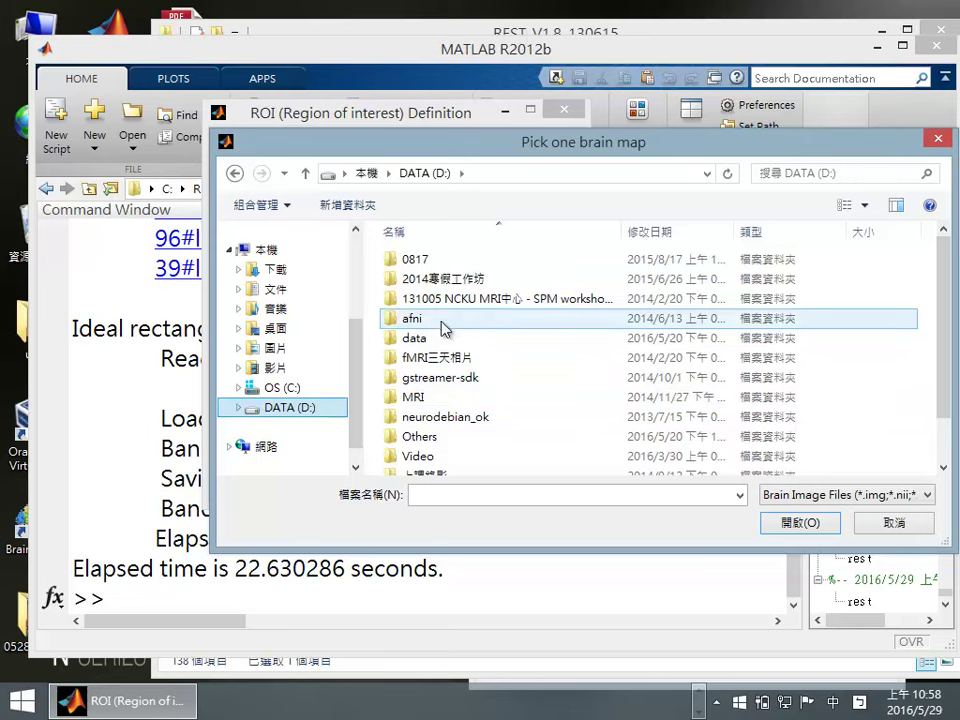
left_click(283, 387)
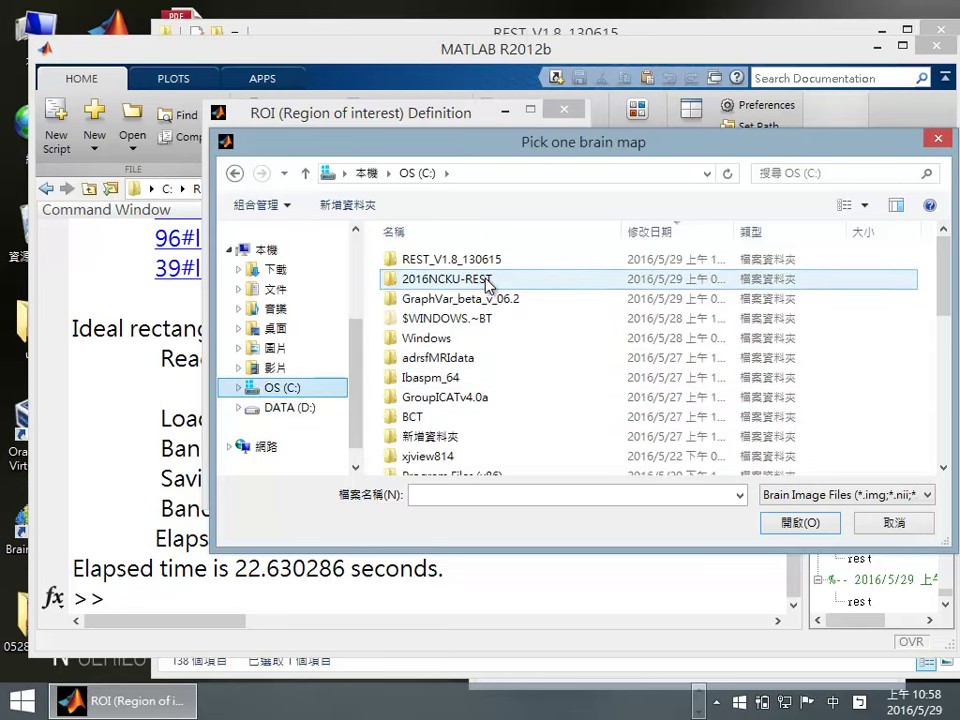
double_click(447, 279)
double_click(432, 262)
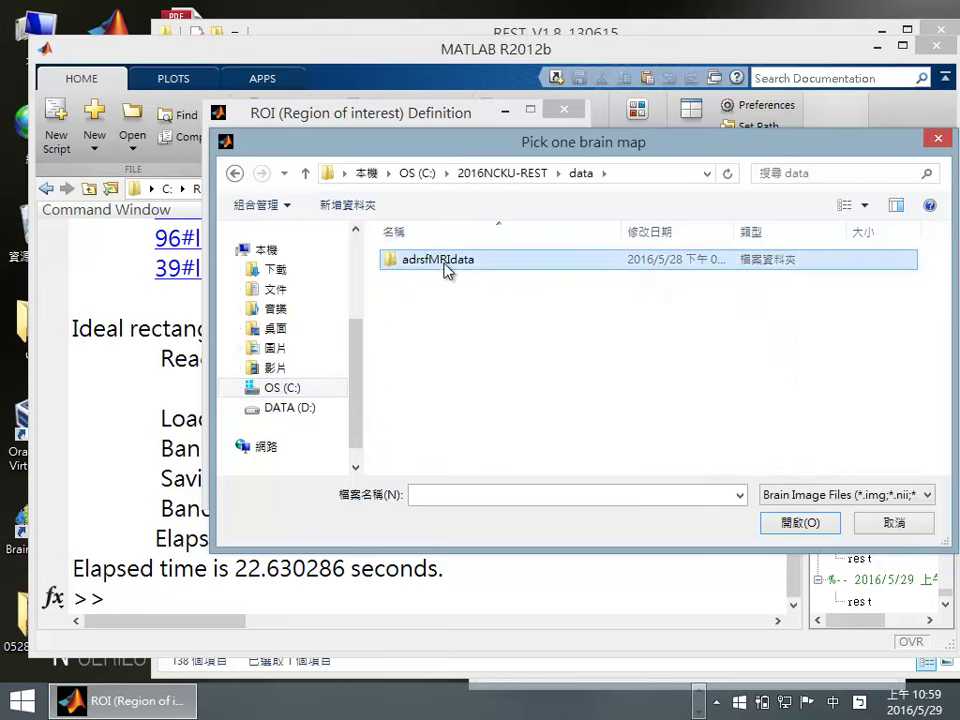
double_click(444, 262)
double_click(432, 277)
double_click(434, 303)
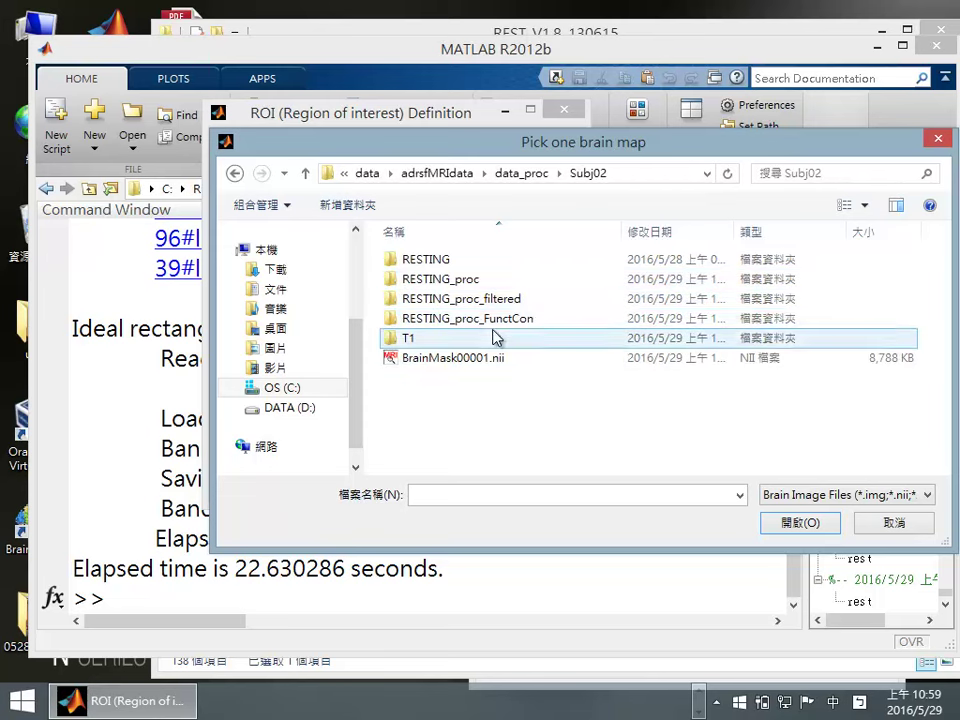
double_click(413, 340)
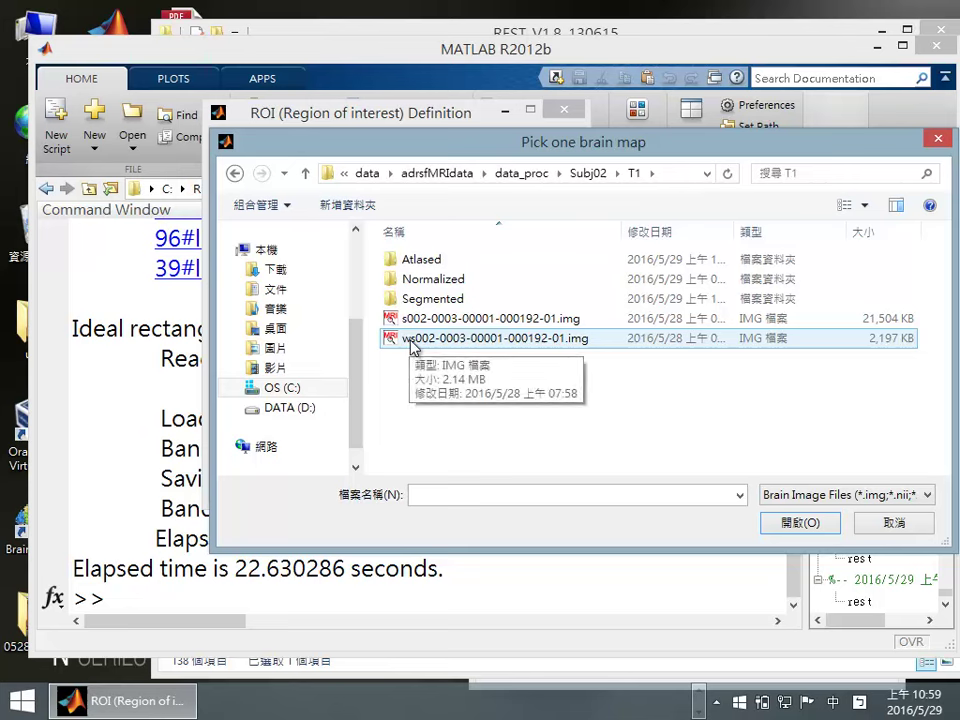
left_click(470, 345)
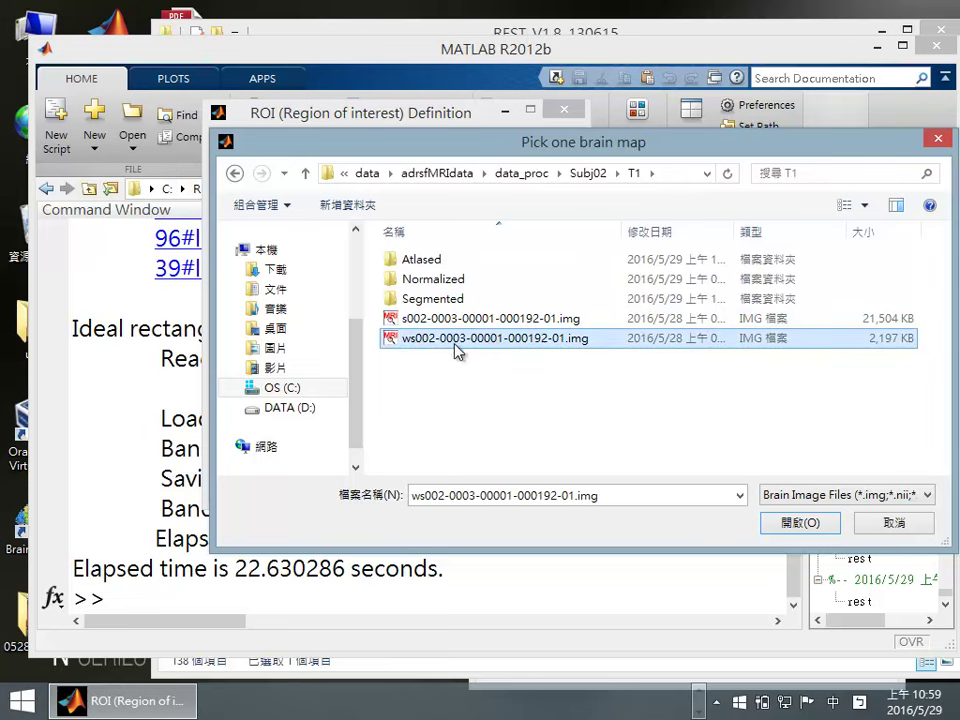
double_click(493, 354)
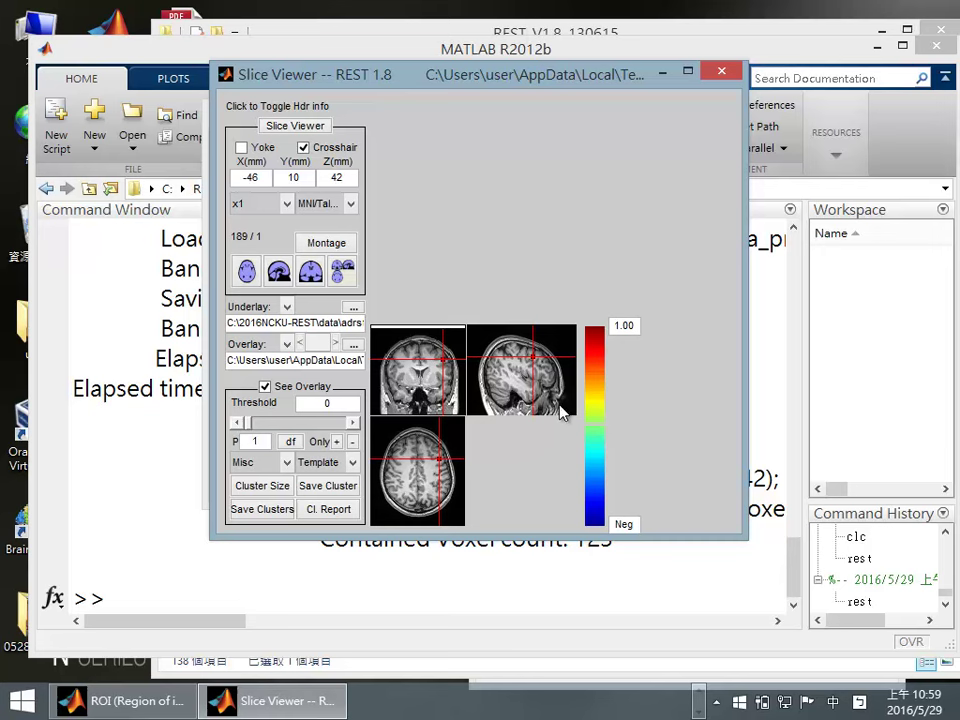
left_click(286, 205)
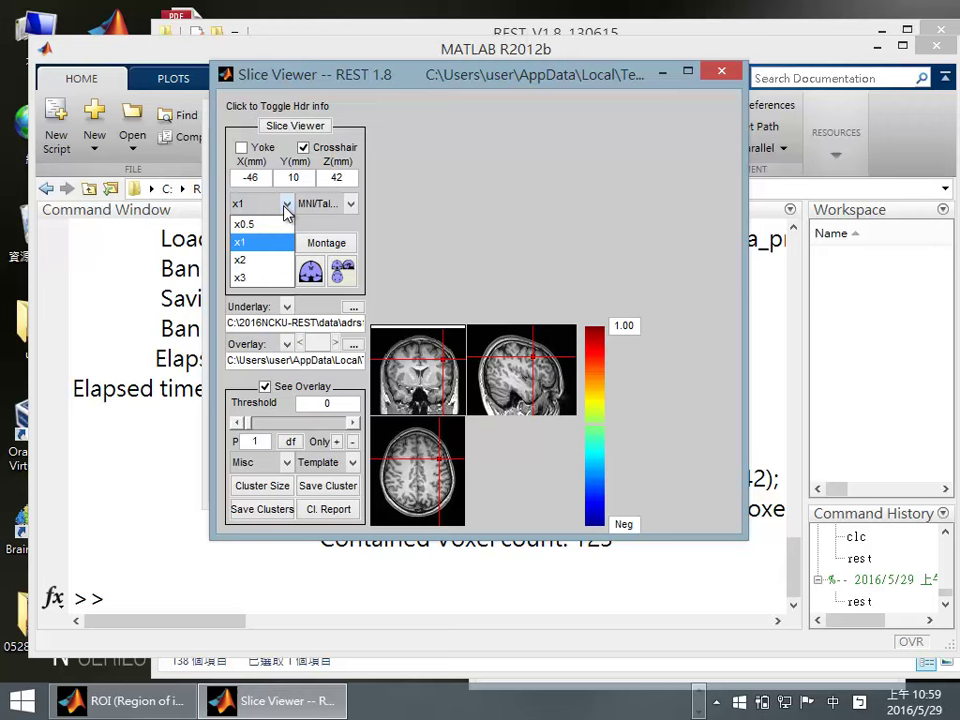
left_click(276, 262)
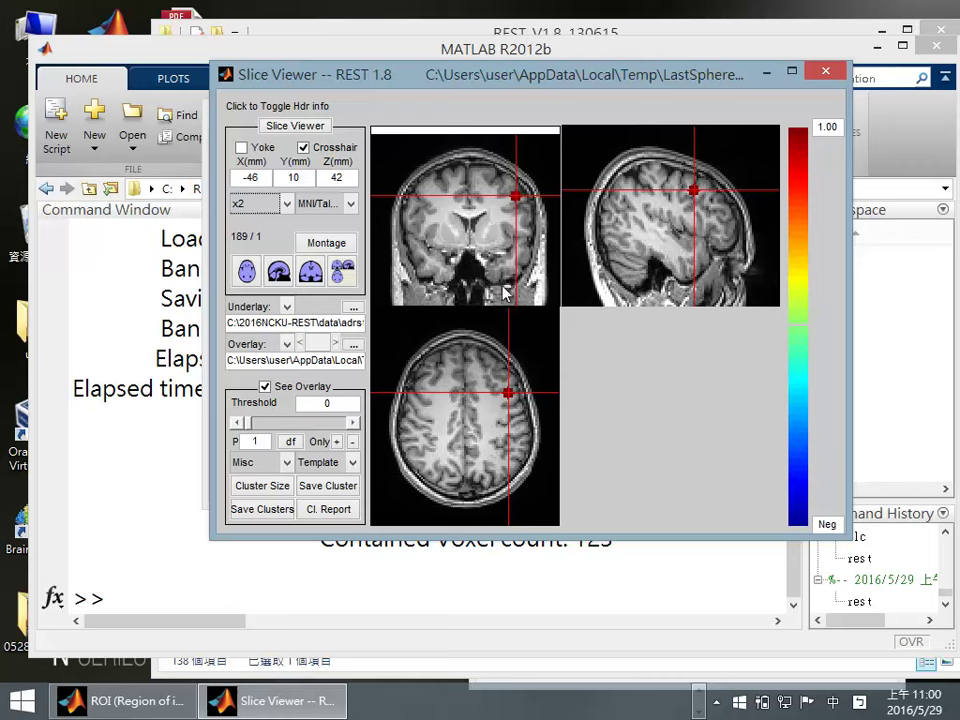
Move the slice viewer crosshair to X -30, Y -26, Z 64 mm to pick a new seed location
left_click_drag(505, 293, 490, 188)
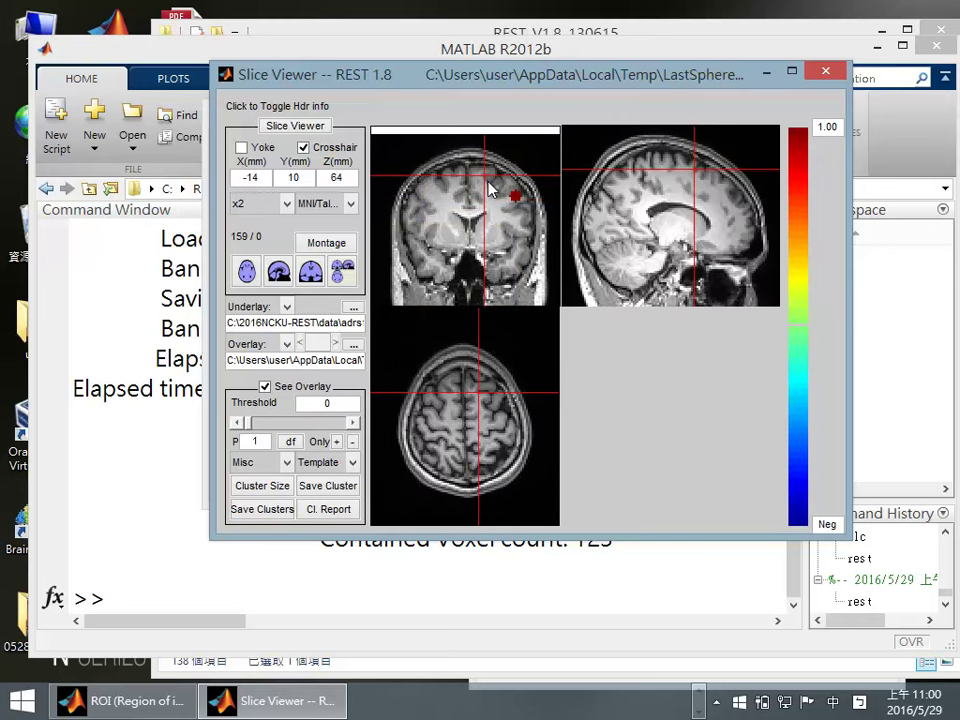
mouse_move(491, 431)
left_mouse_down()
mouse_move(480, 436)
mouse_move(493, 426)
left_mouse_up()
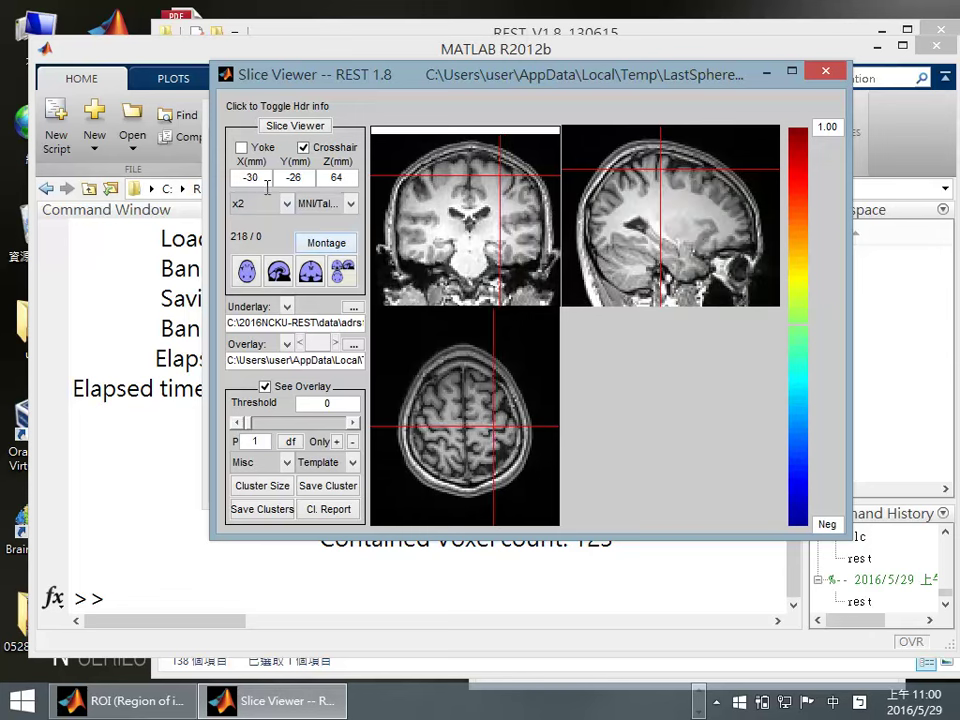
left_click_drag(266, 176, 237, 177)
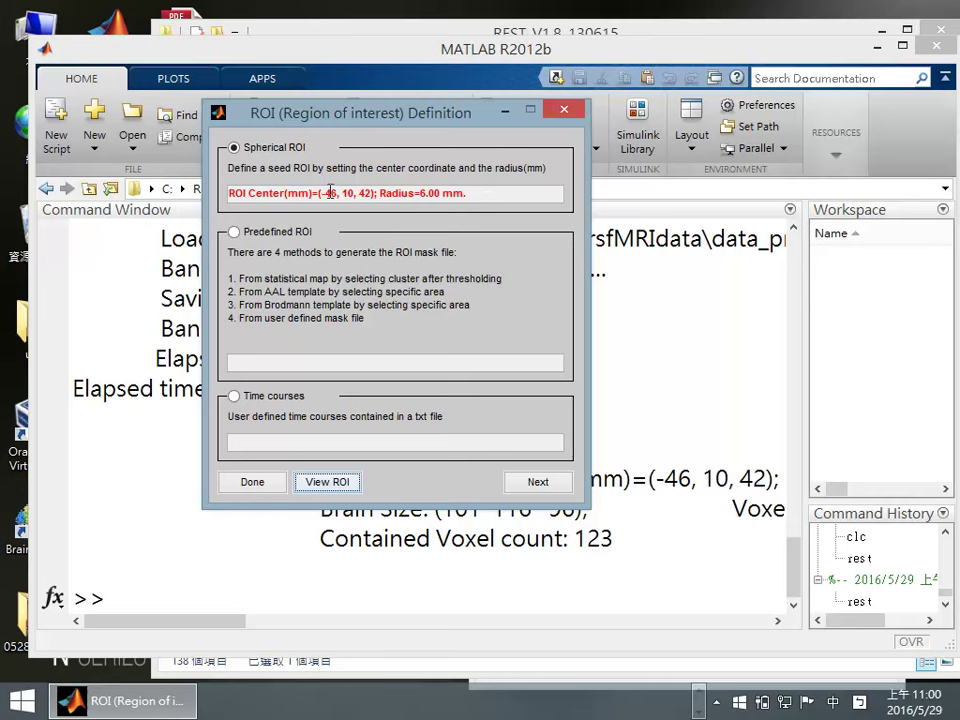
Change the spherical ROI centre to -30, -26, 42 mm and check the coordinates in the seed ROI definition
left_click_drag(320, 193, 372, 192)
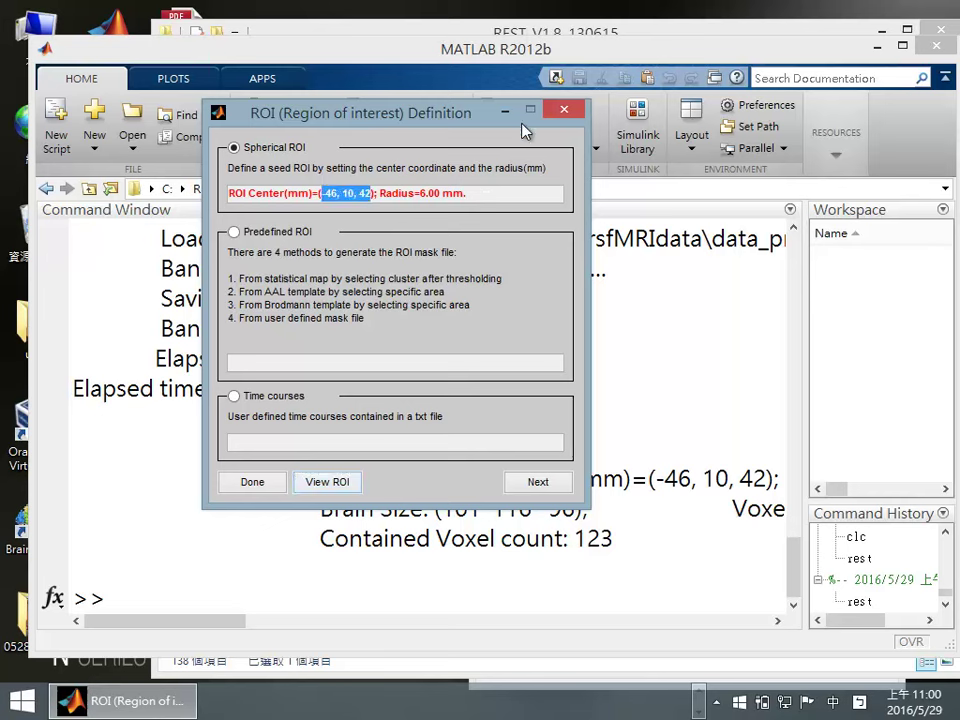
type("-30")
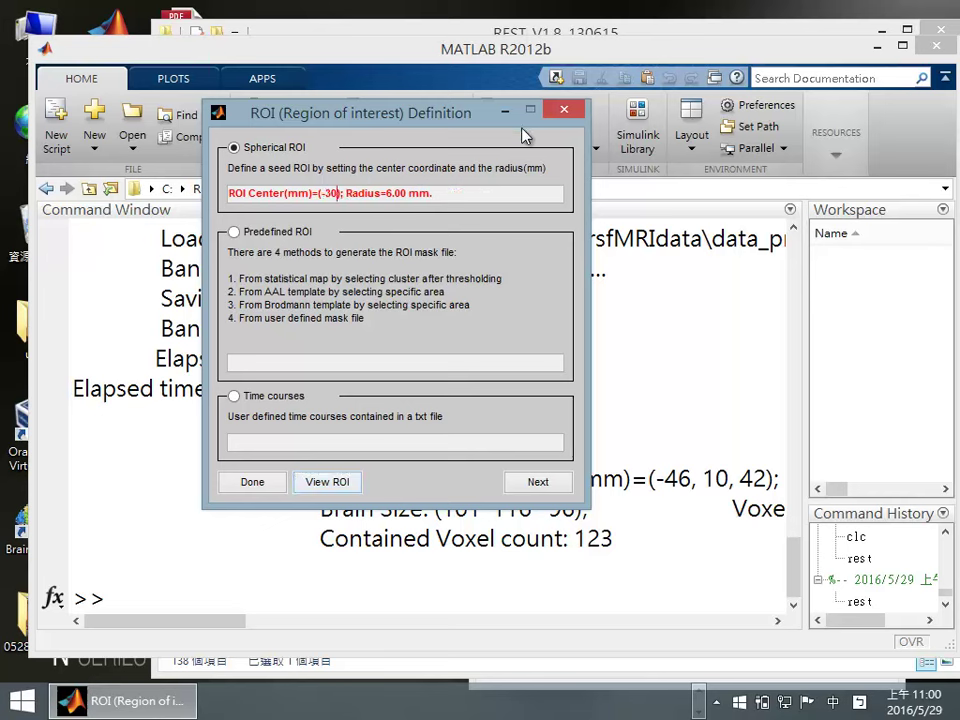
type(",")
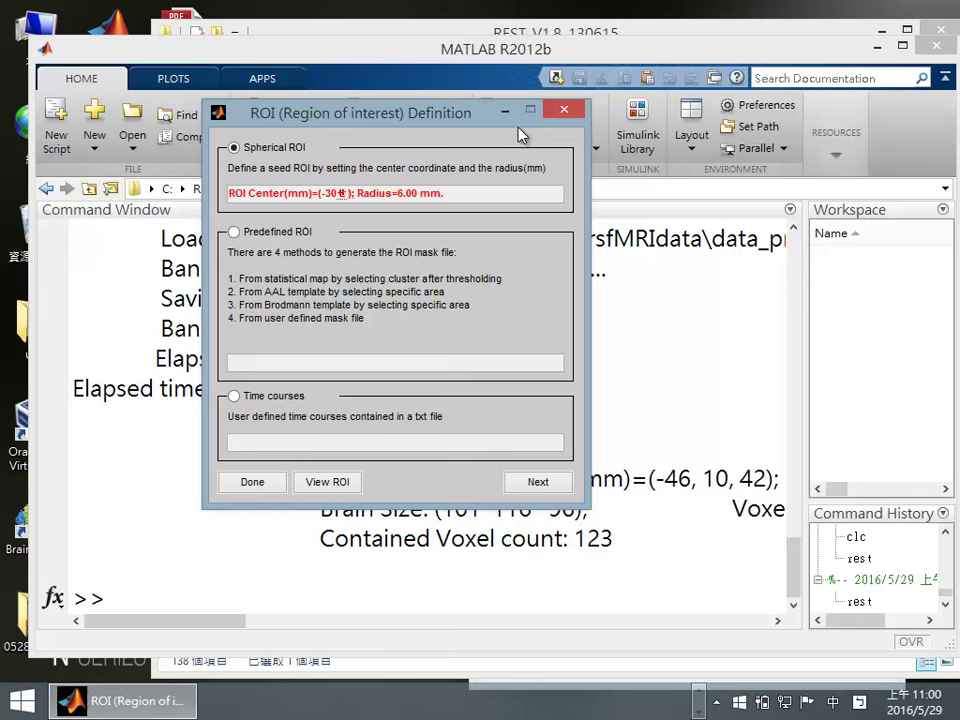
key("BackSpace")
key("shift")
type(",")
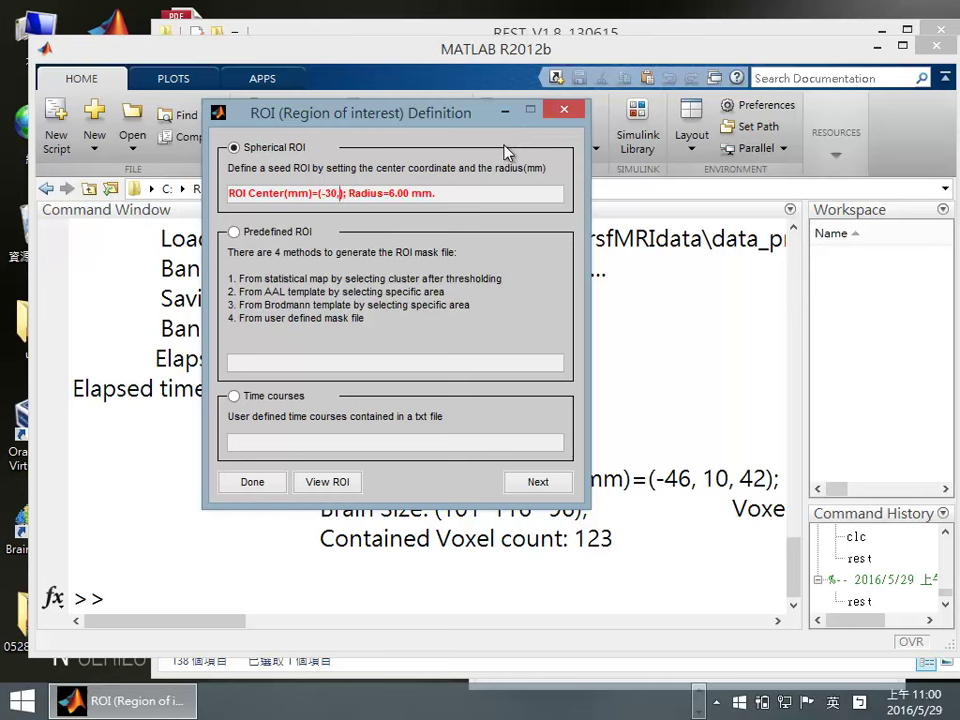
type("-26")
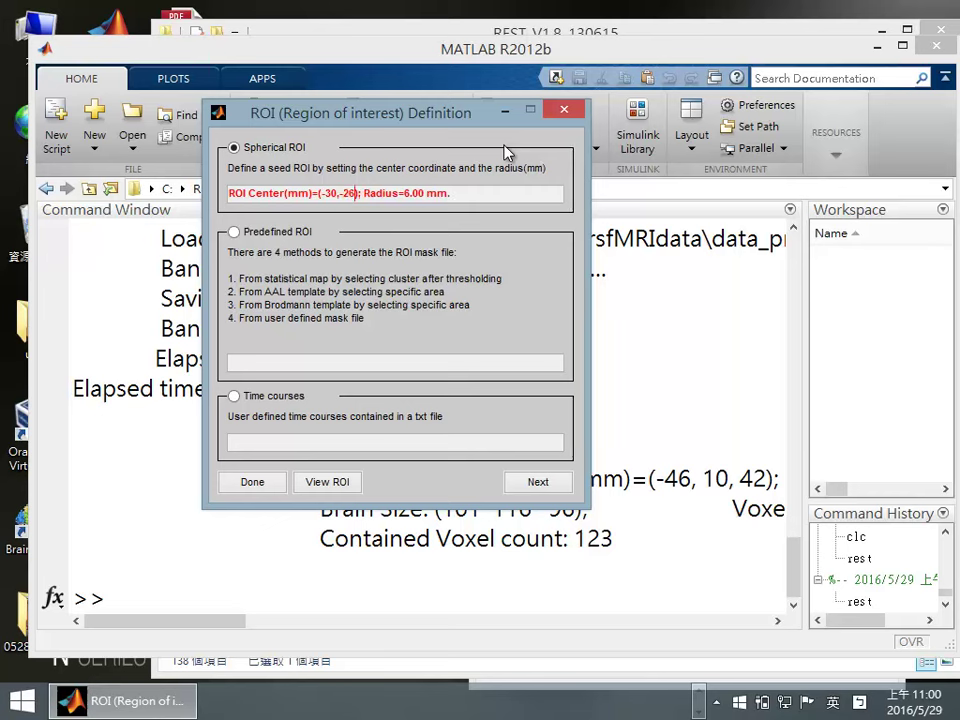
type(",42")
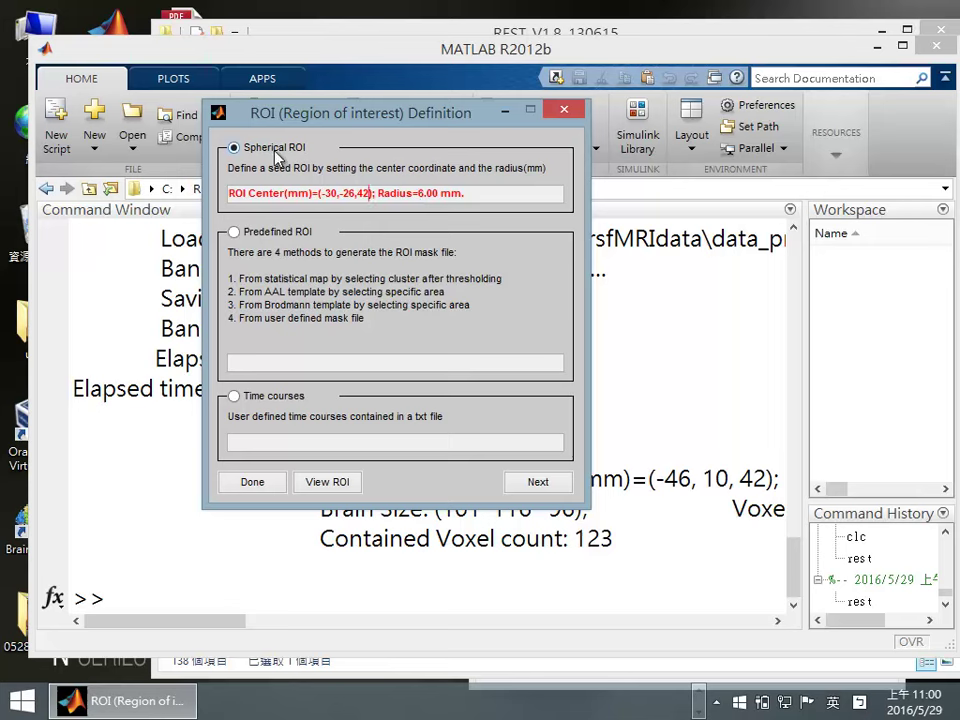
left_click(533, 484)
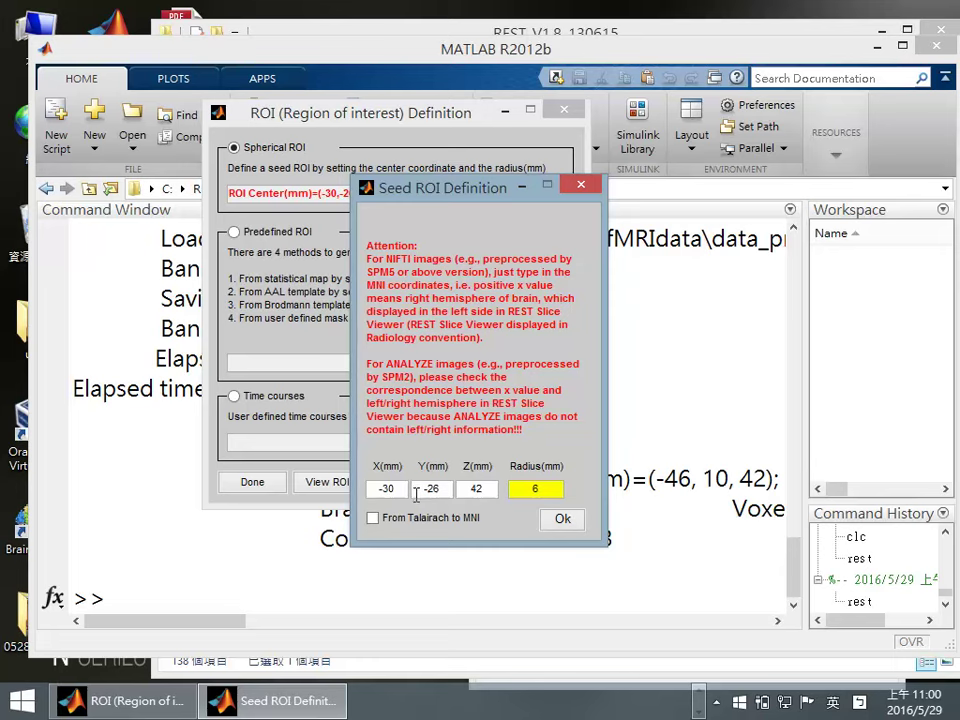
left_click(579, 187)
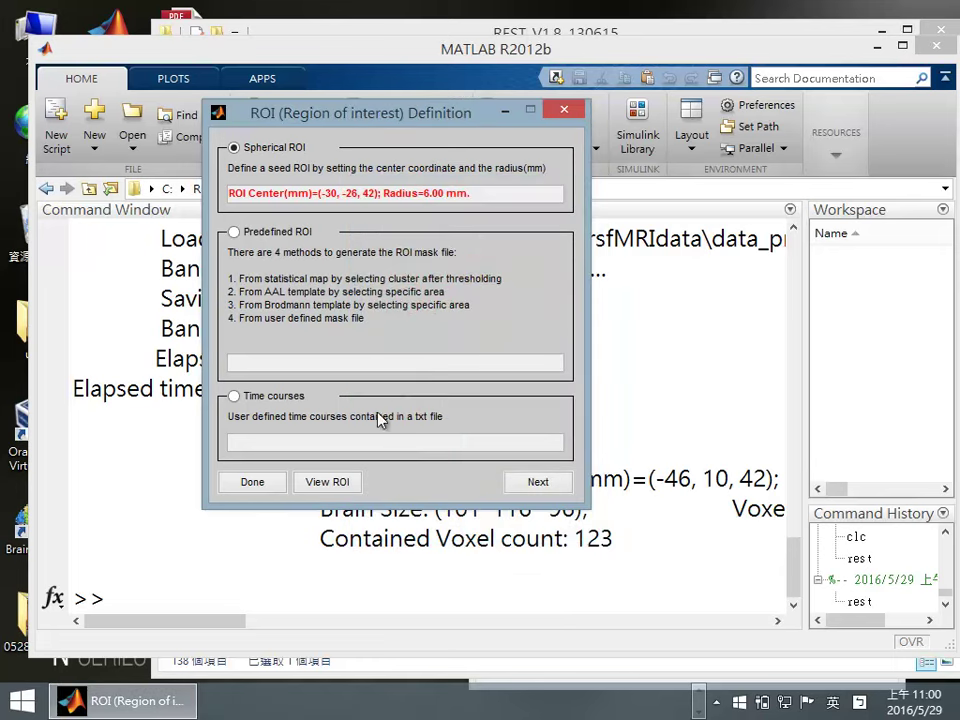
View the spherical ROI over the brain image in Subj02's T1 folder under 2016NCKU-REST
left_click(344, 488)
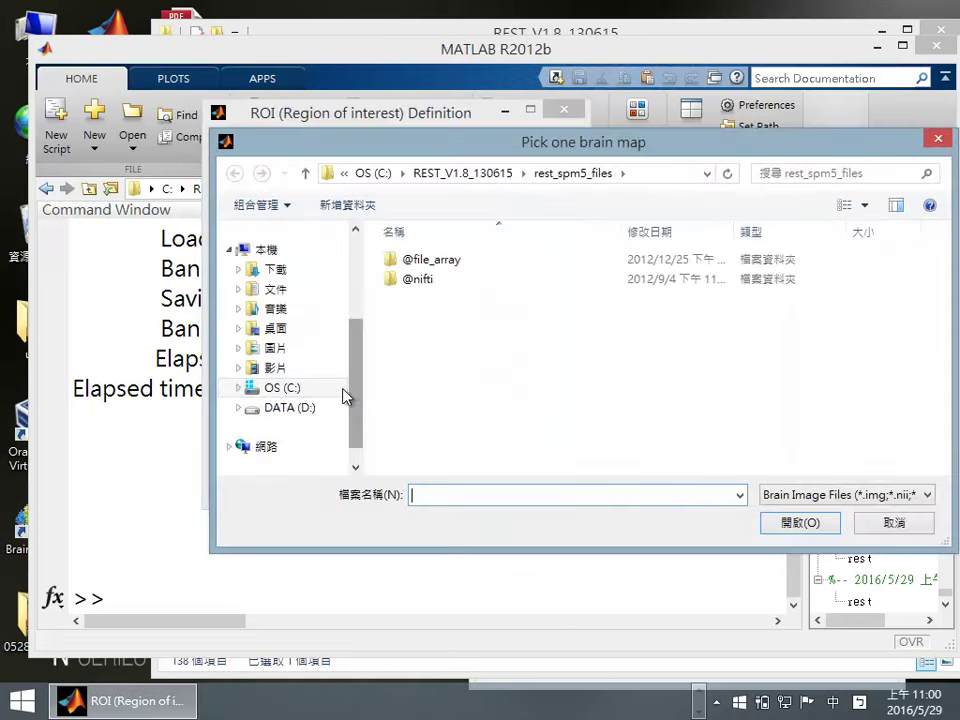
left_click(300, 408)
left_click(282, 387)
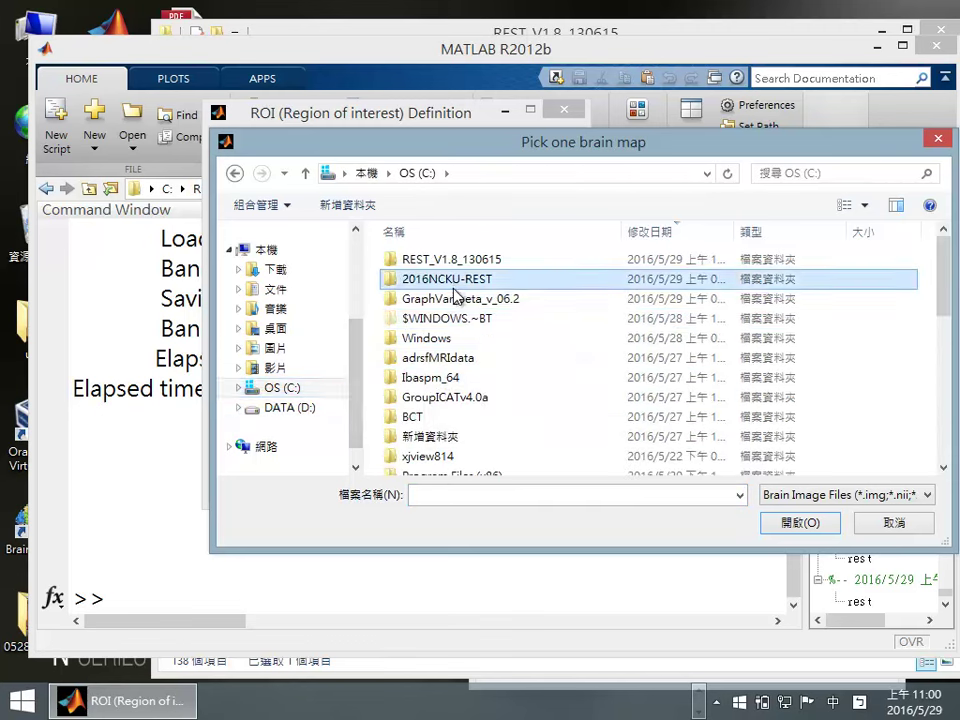
left_click(441, 285)
double_click(441, 285)
double_click(429, 264)
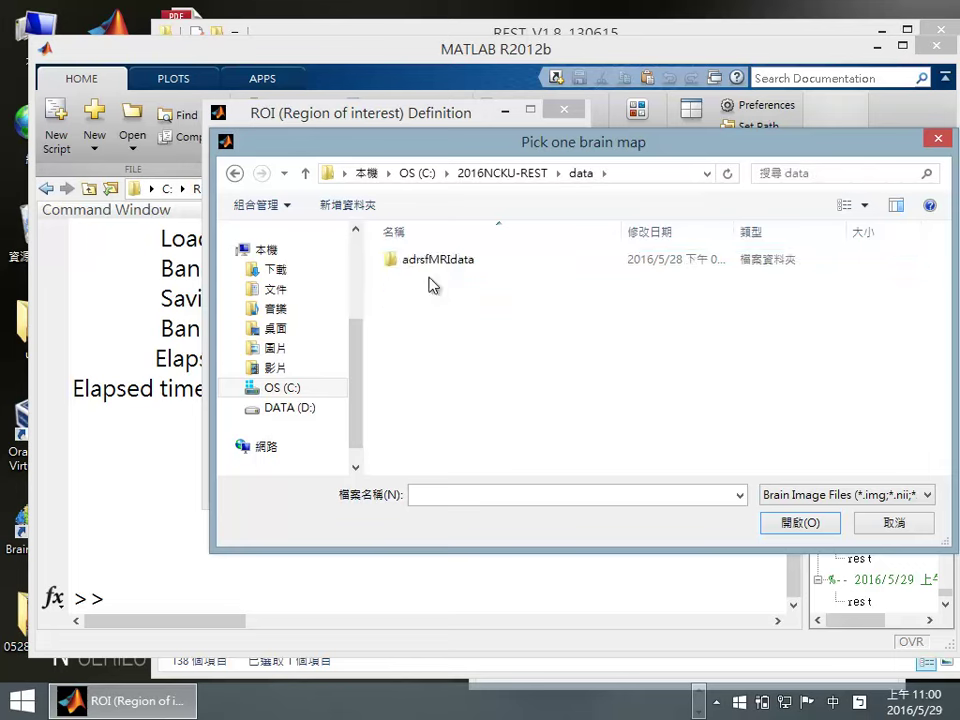
double_click(425, 262)
double_click(412, 280)
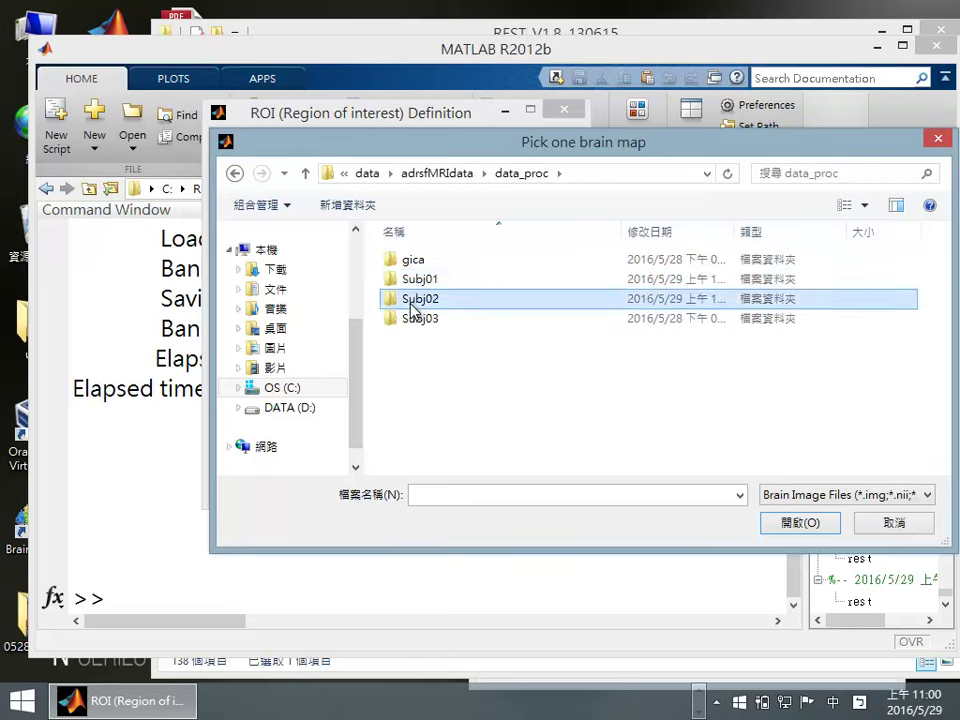
double_click(414, 299)
double_click(427, 345)
double_click(439, 343)
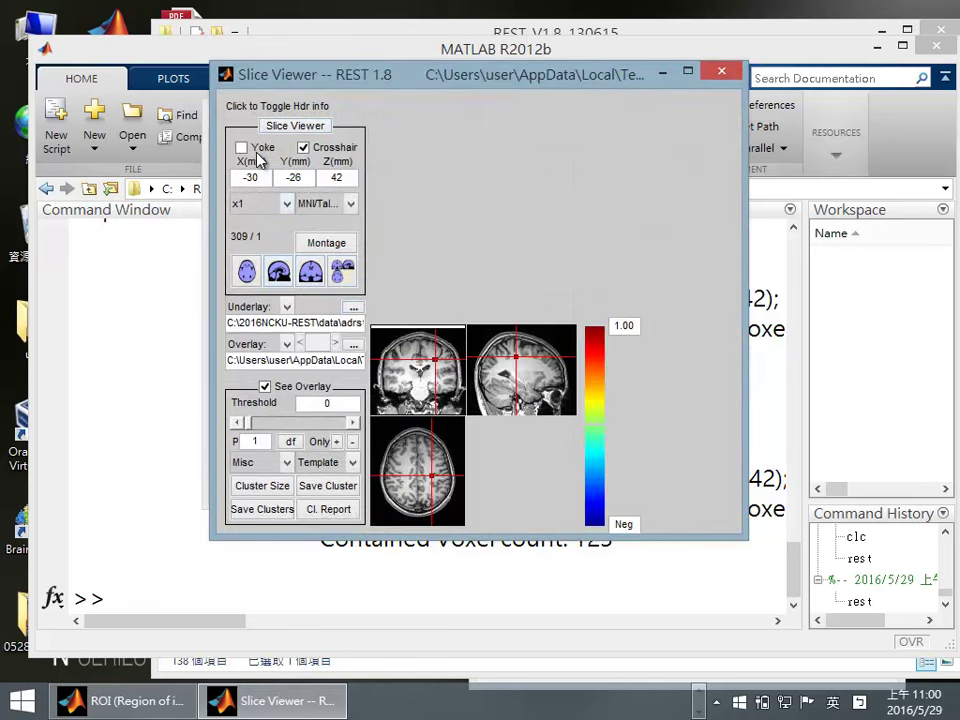
Magnify the slices to x2, inspect the area above the ROI around Z 64 mm, and close the slice viewer
left_click(258, 203)
left_click(248, 257)
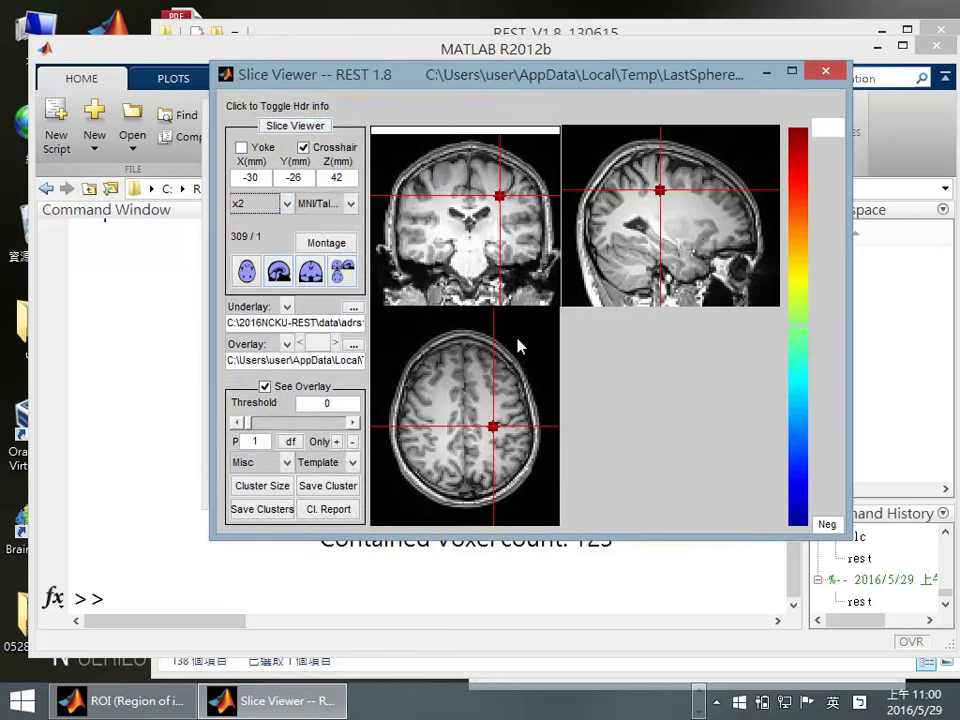
left_click(653, 168)
mouse_move(652, 171)
left_mouse_down()
mouse_move(661, 162)
mouse_move(663, 170)
left_mouse_up()
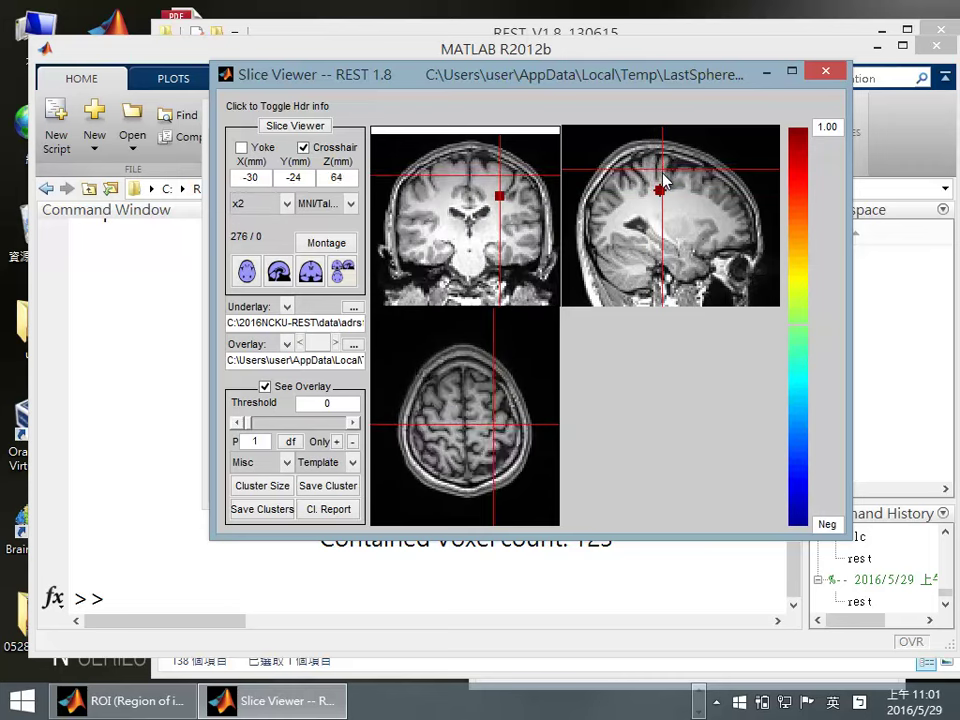
left_click(825, 71)
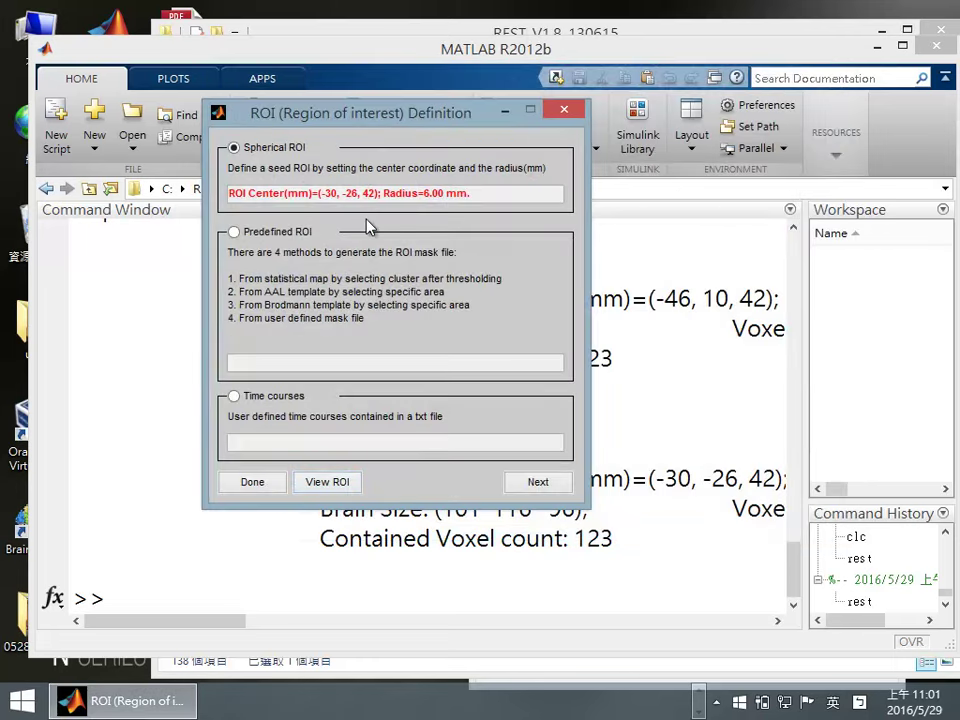
Set the spherical ROI centre's Z coordinate to 64 mm and finish the ROI definition
key("BackSpace")
key("BackSpace")
type("64")
left_click(252, 481)
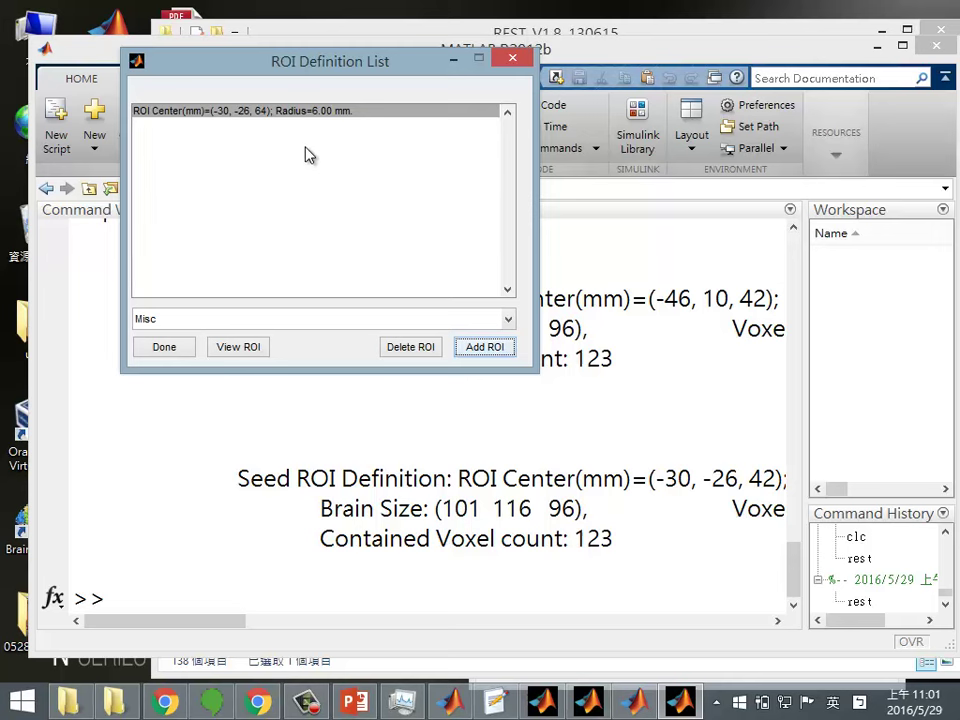
left_click(163, 348)
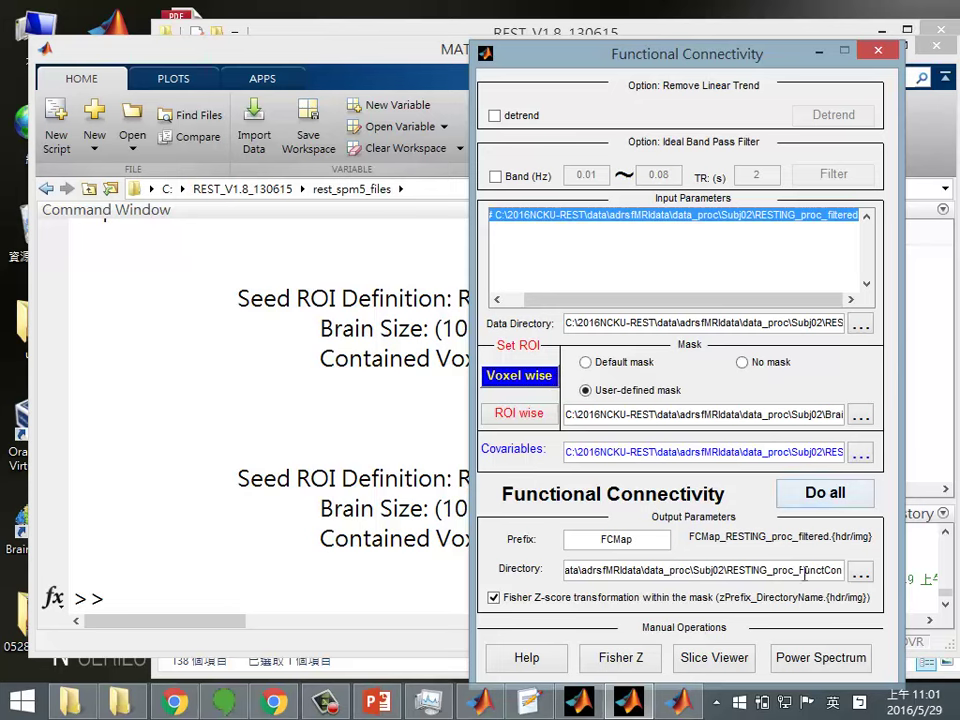
Check the RESTING_proc_FunctCon output directory and run the complete functional connectivity computation
left_click_drag(772, 569, 857, 570)
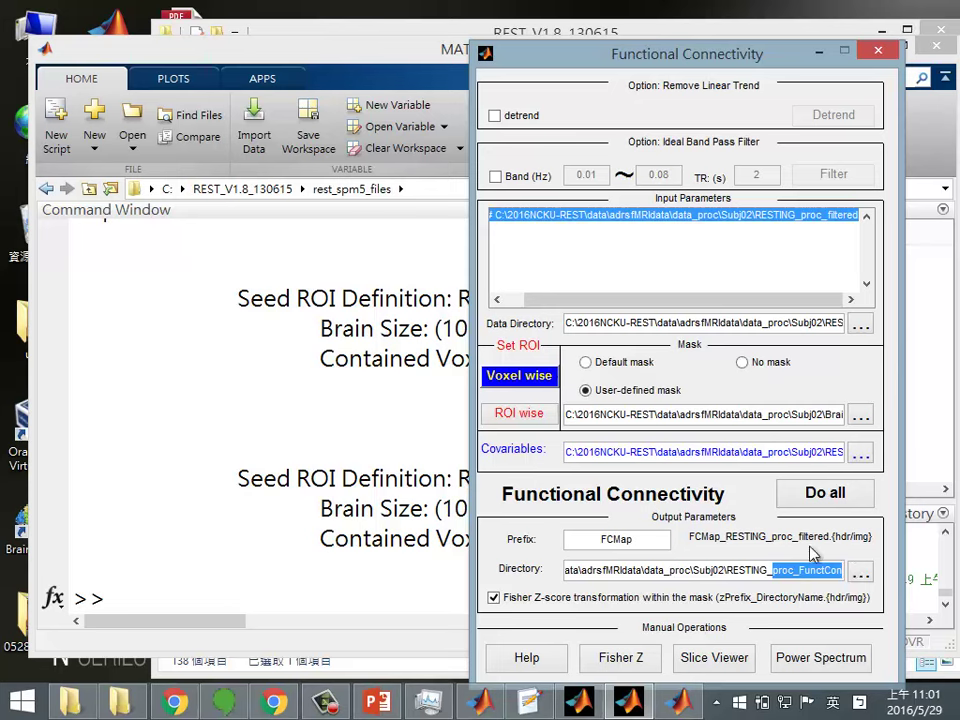
left_click(835, 499)
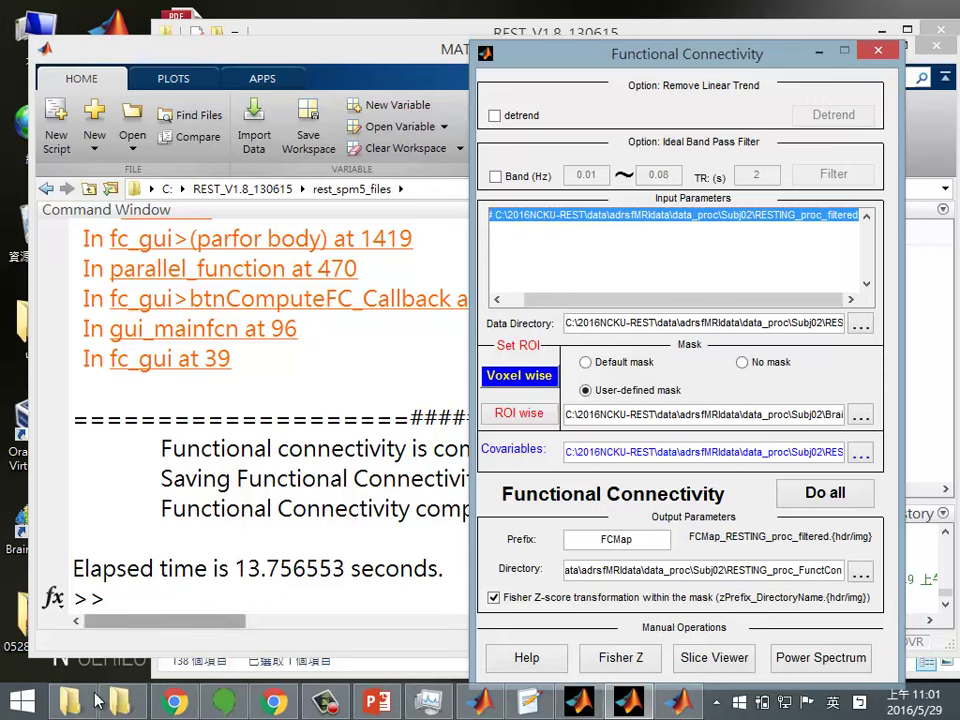
Inspect the output files in Subj02's RESTING_proc_FunctCon folder, including zFCMap_RESTING_proc_filtered.nii
left_click(163, 662)
left_click(119, 701)
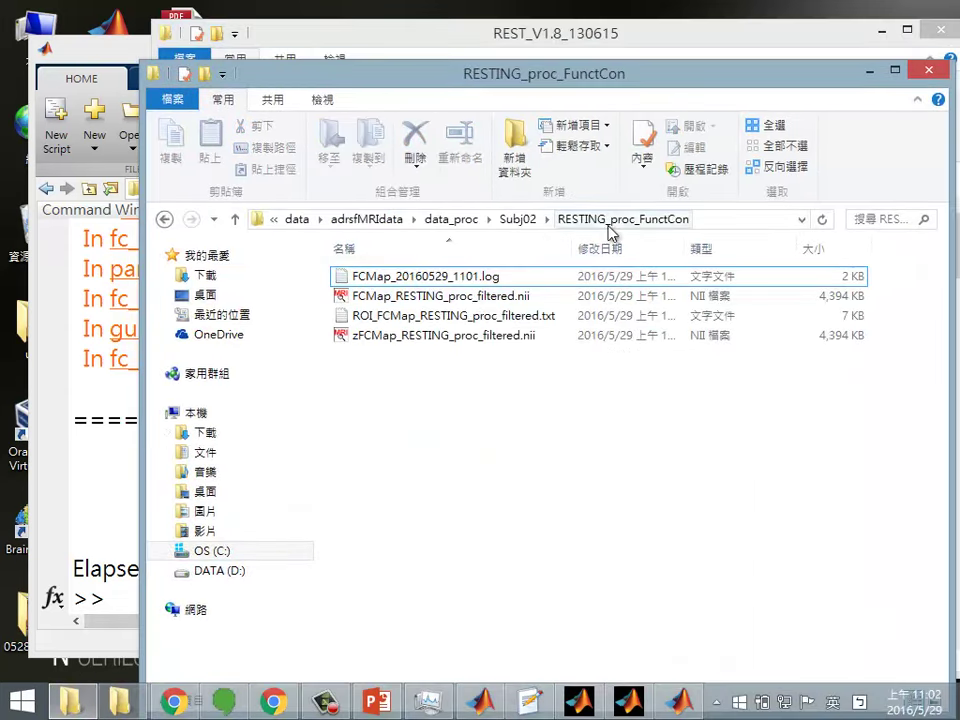
left_click(518, 219)
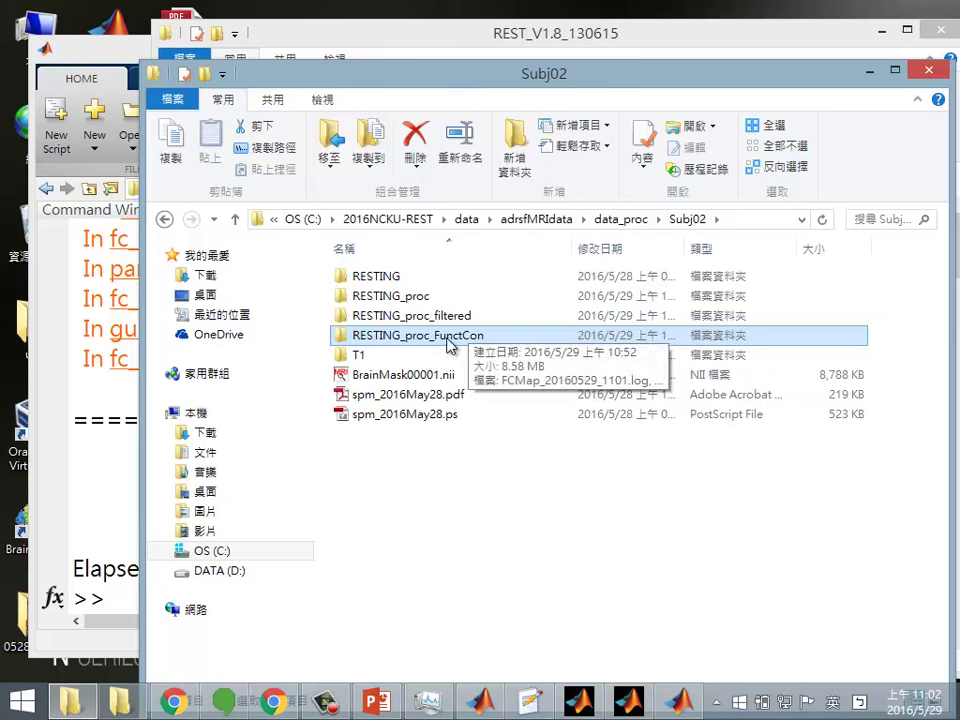
double_click(449, 344)
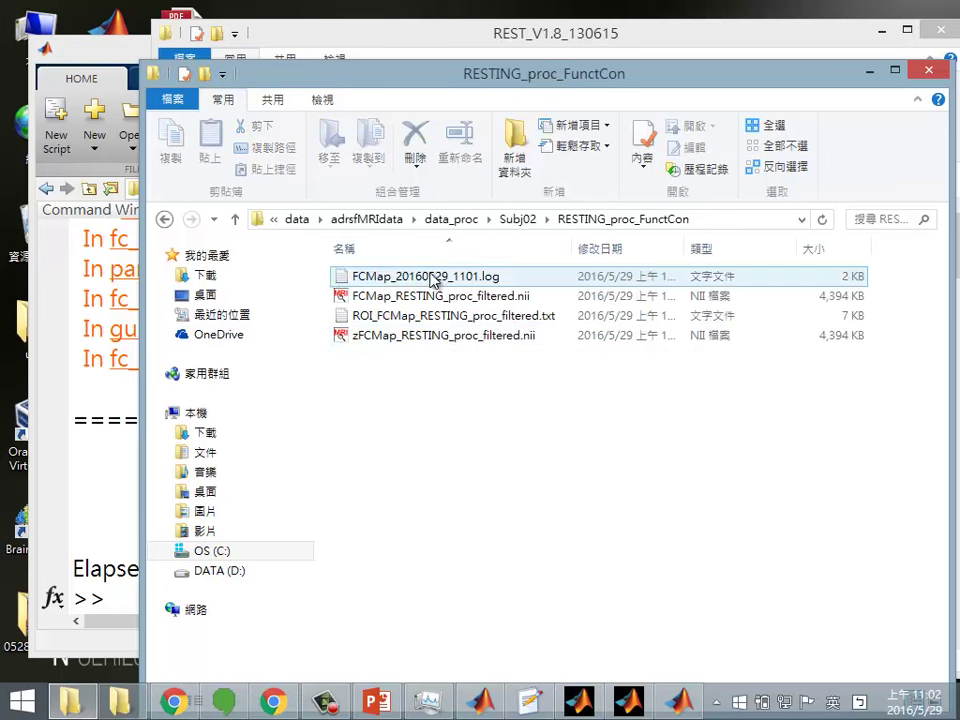
left_click(452, 344)
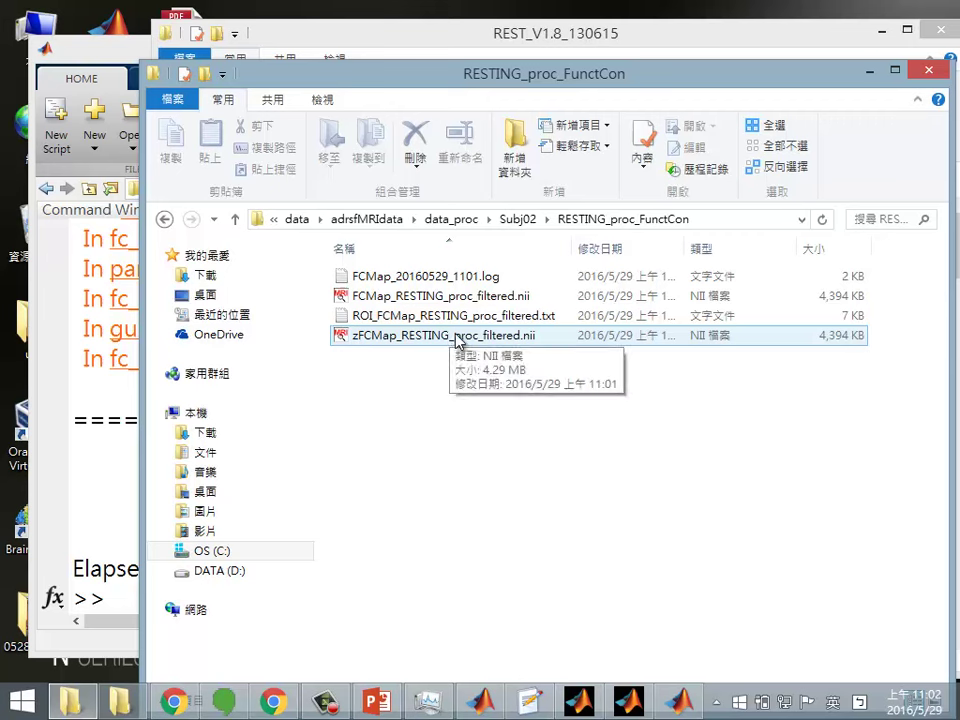
Review the input parameters and ROI definition in FCMap_20160529_1101.log, close it, and select FCMap_RESTING_proc_filtered.nii
left_click(400, 279)
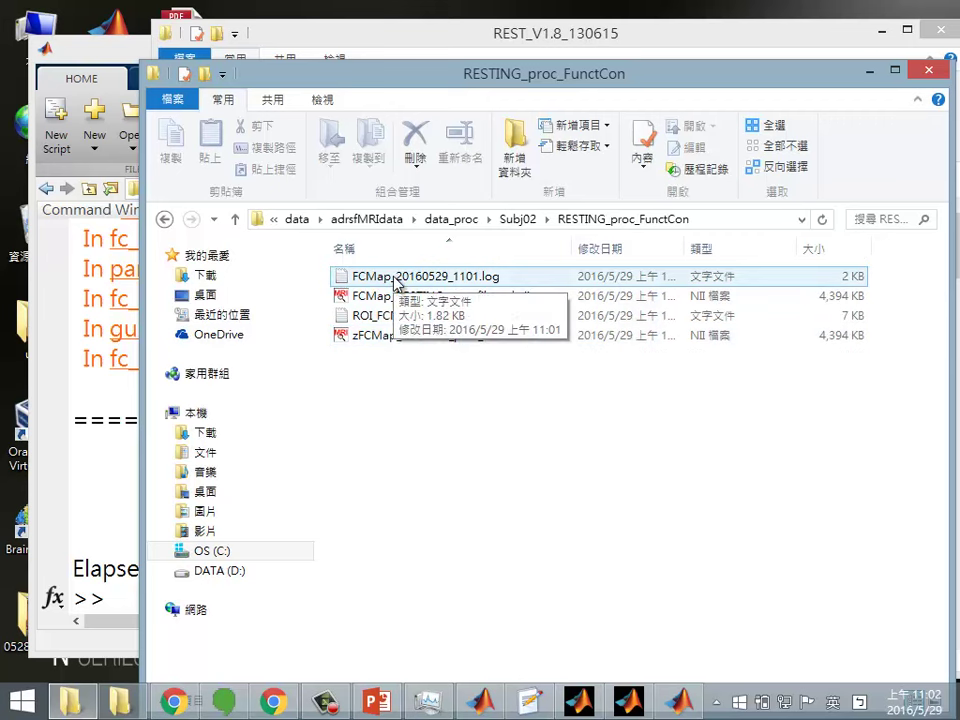
double_click(402, 280)
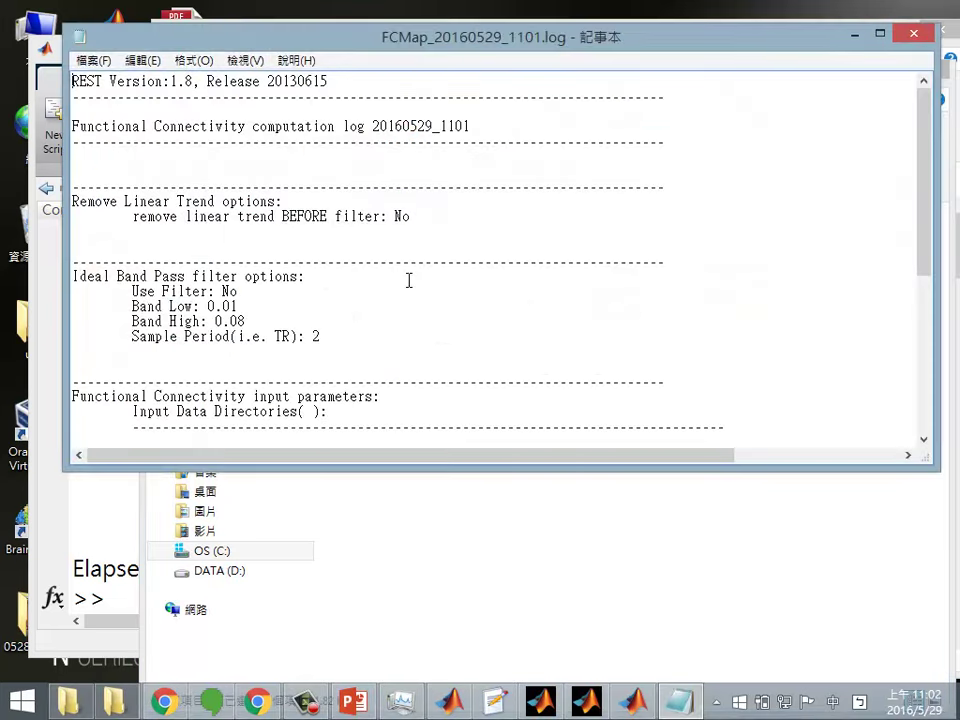
scroll(379, 224, "down", 6)
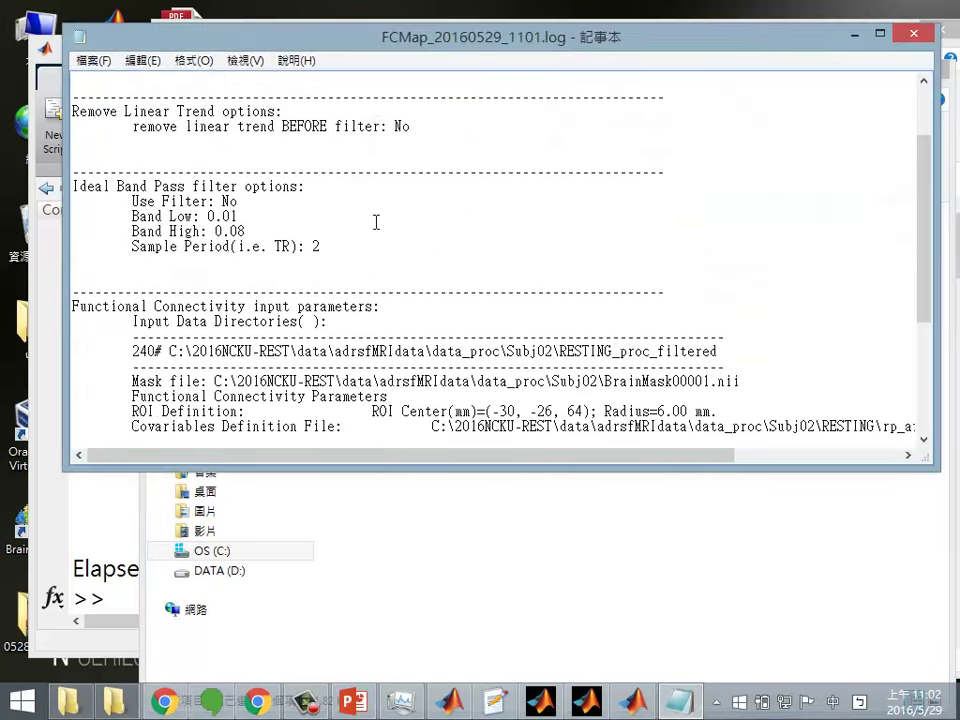
scroll(200, 241, "up", 2)
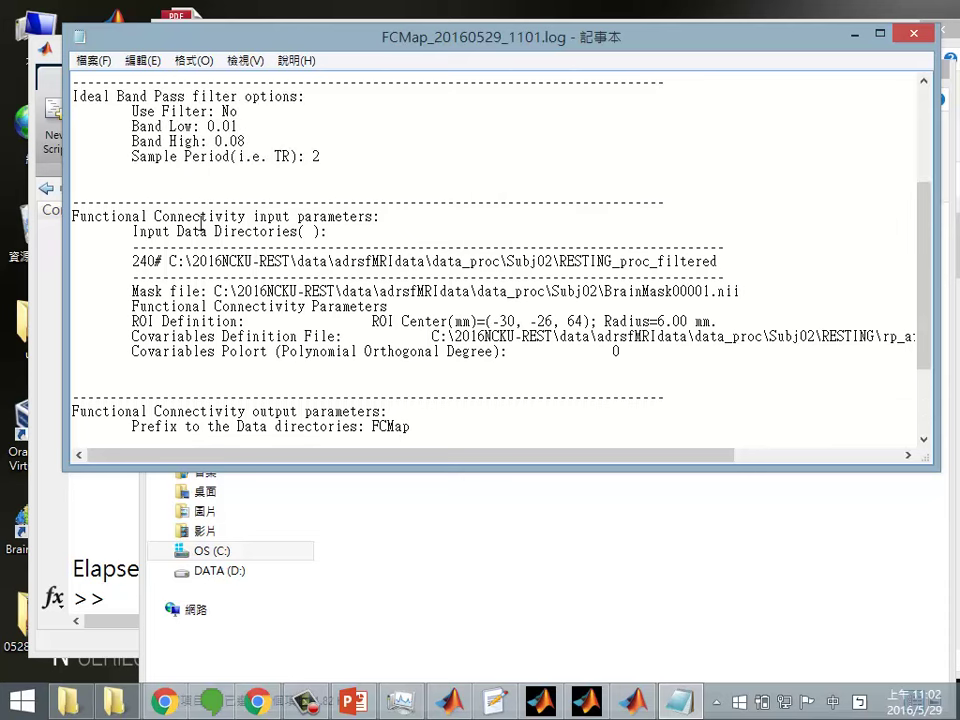
left_click_drag(96, 214, 422, 360)
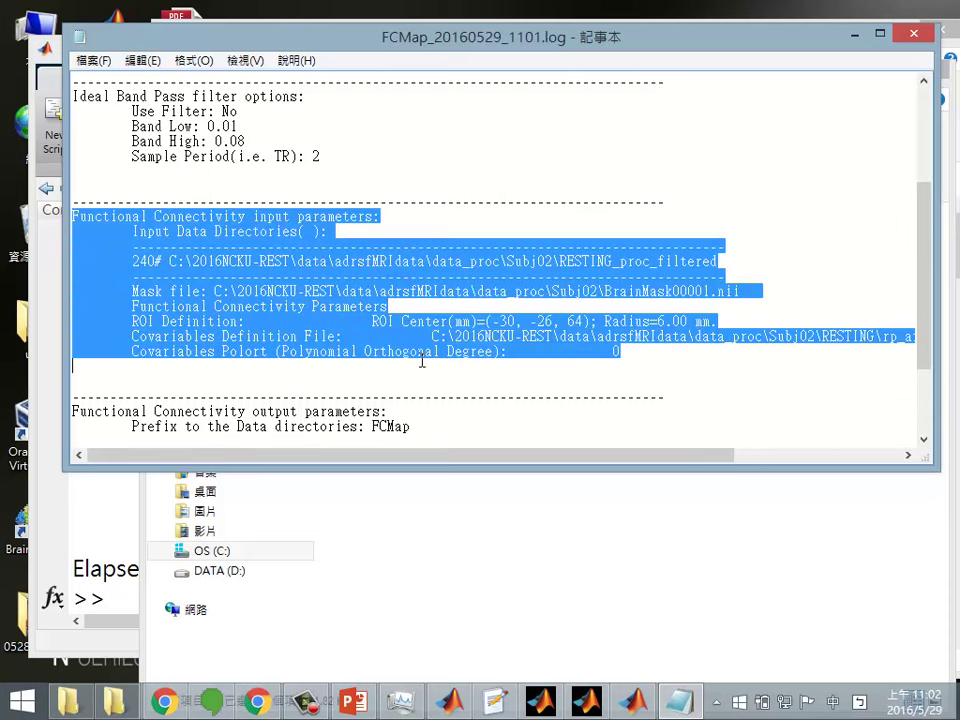
left_click(350, 336)
left_click_drag(133, 318, 730, 322)
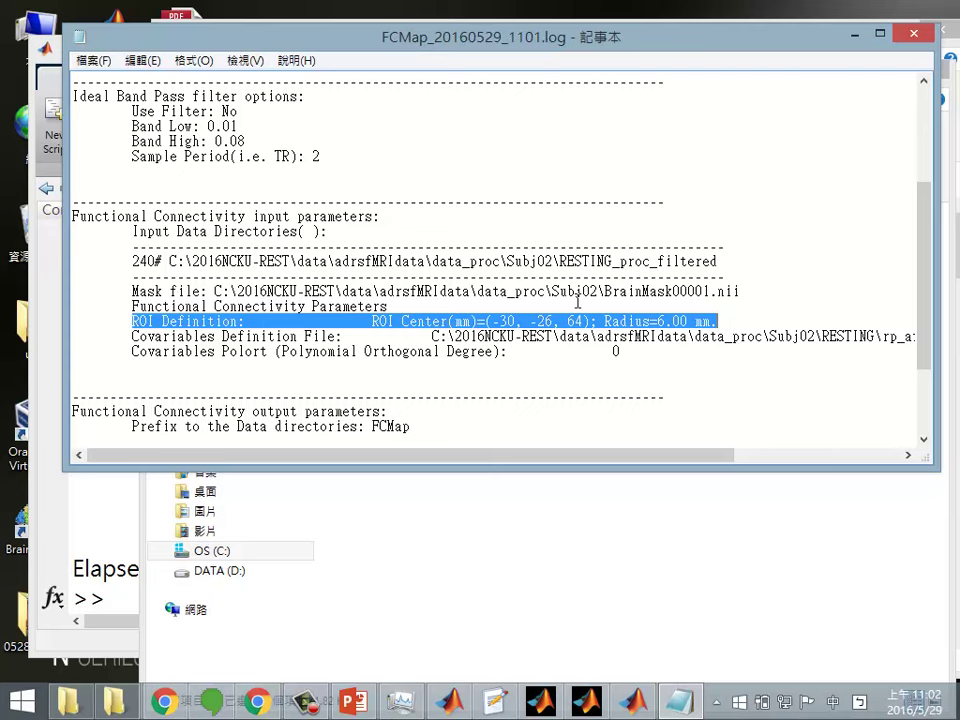
key("alt+F4")
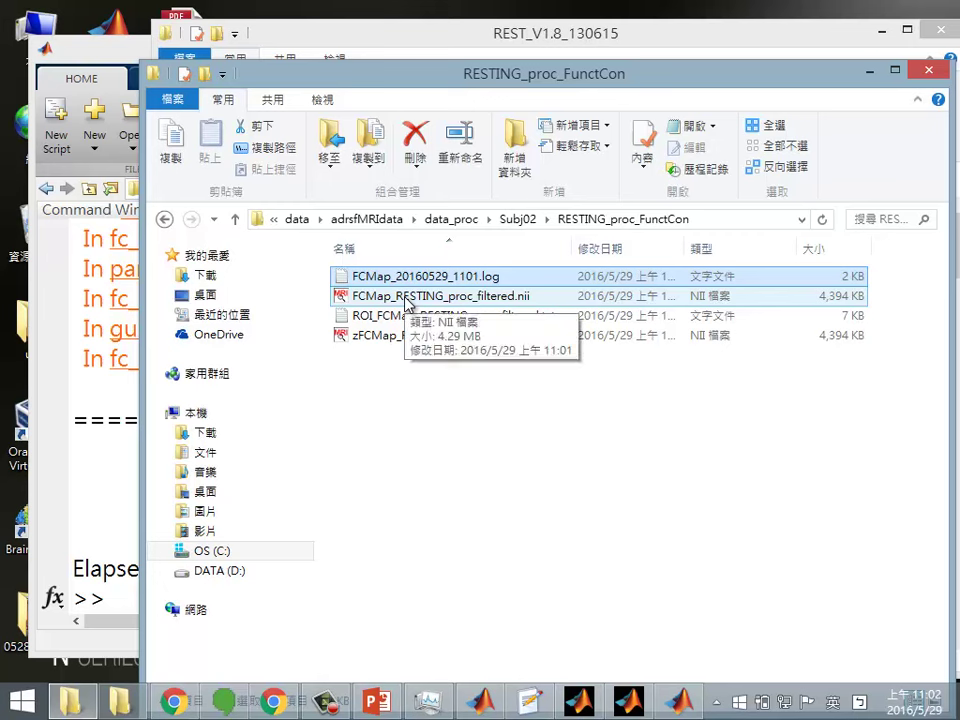
left_click(382, 300)
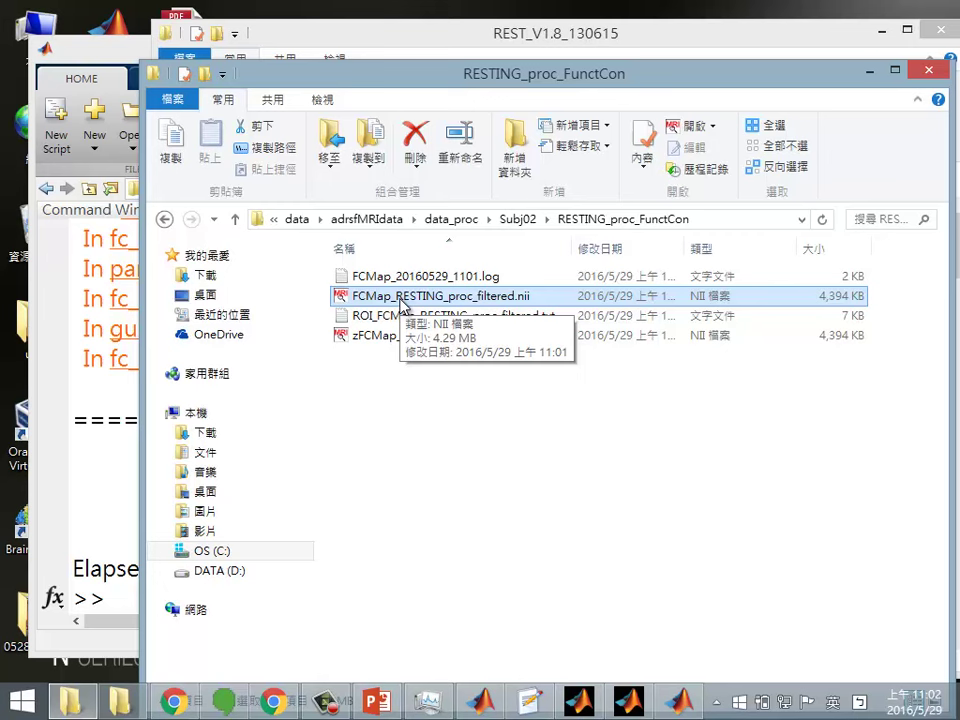
Reopen FCMap_20160529_1101.log, review the filter settings, input parameters and ROI Definition line, and close the log
double_click(426, 275)
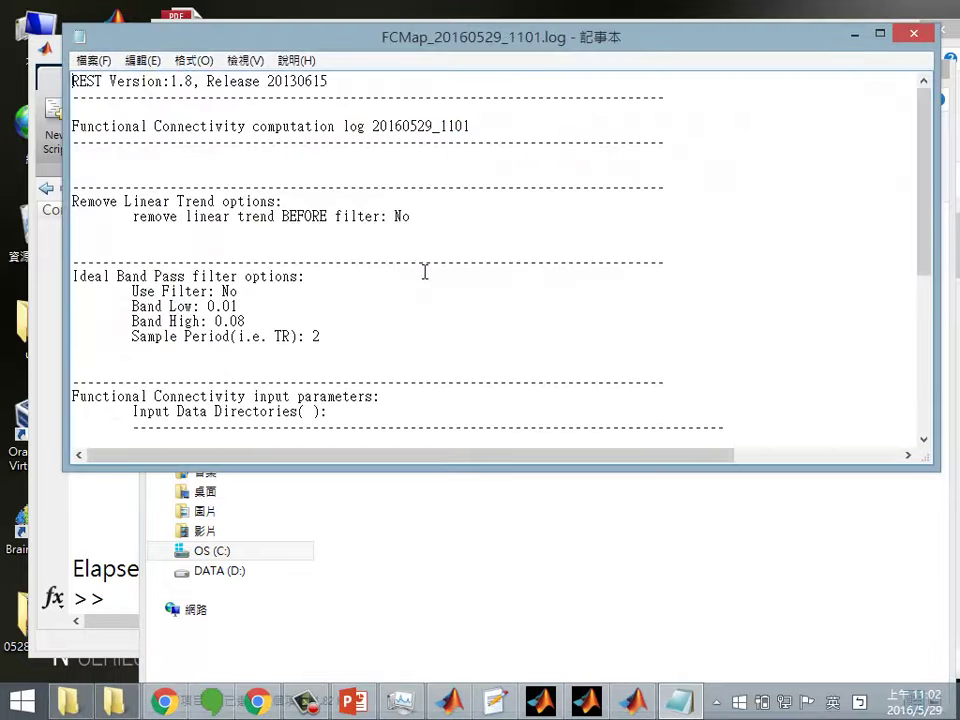
scroll(426, 270, "down", 7)
scroll(430, 268, "up", 2)
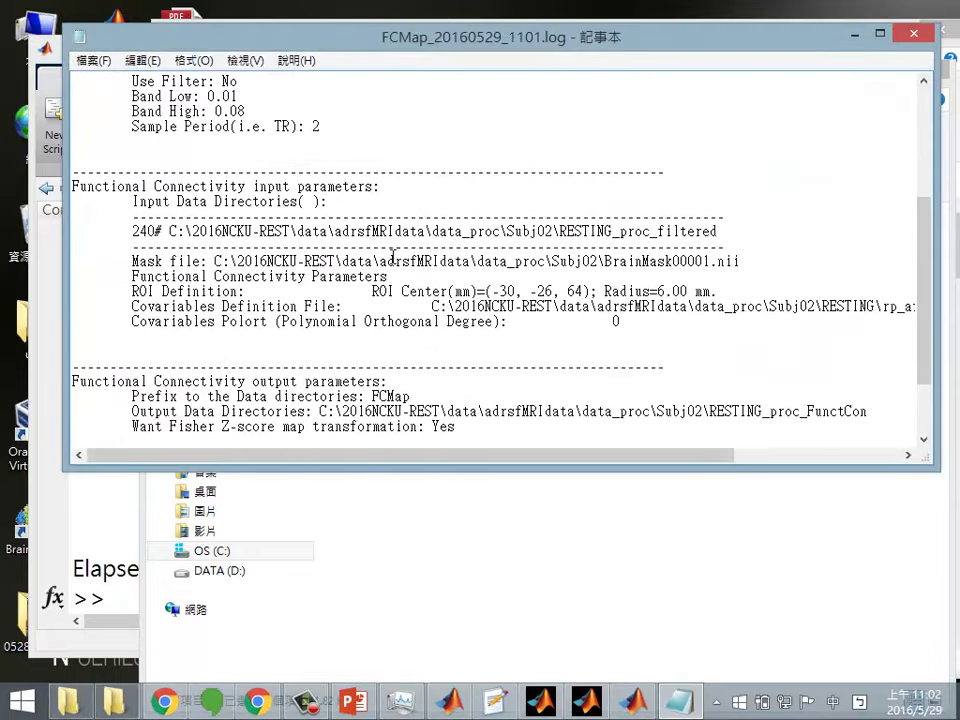
scroll(397, 202, "up", 3)
scroll(303, 270, "down", 2)
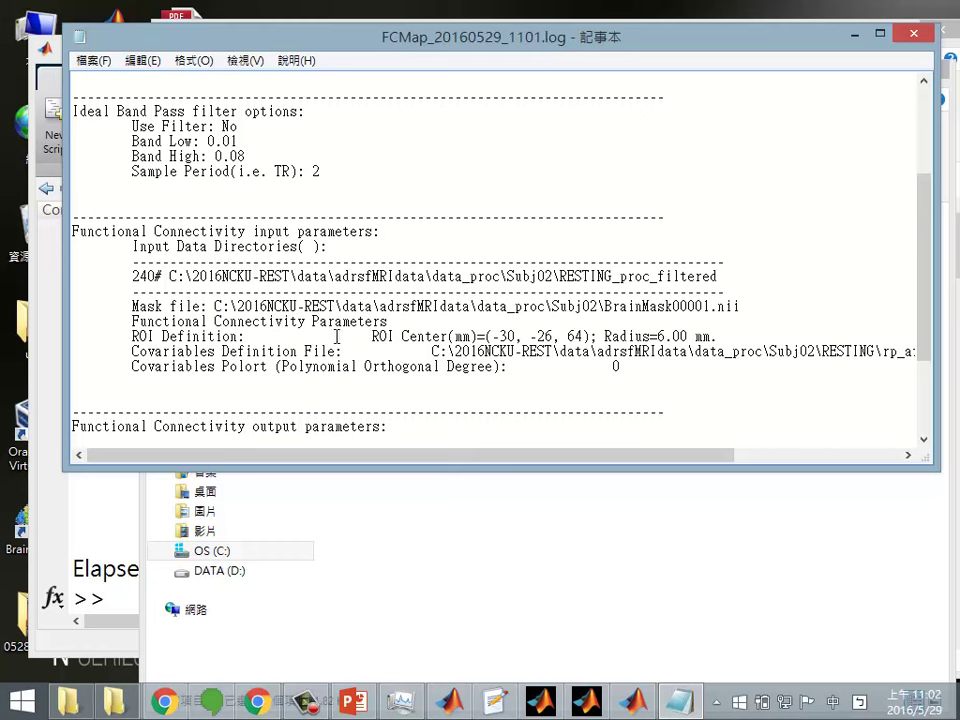
left_click_drag(125, 333, 718, 337)
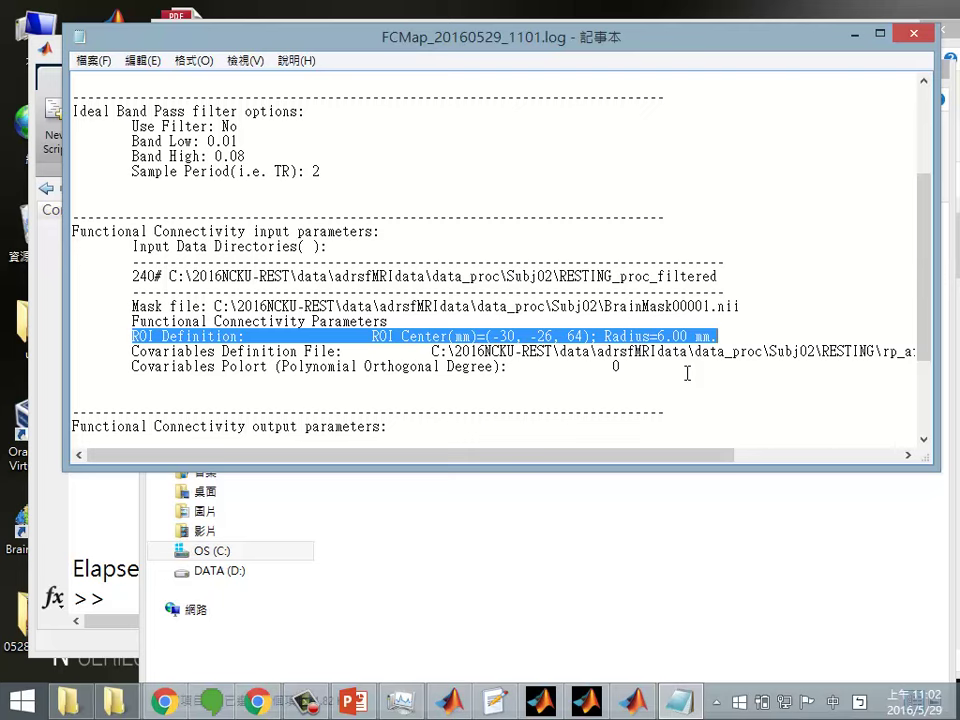
left_click(913, 33)
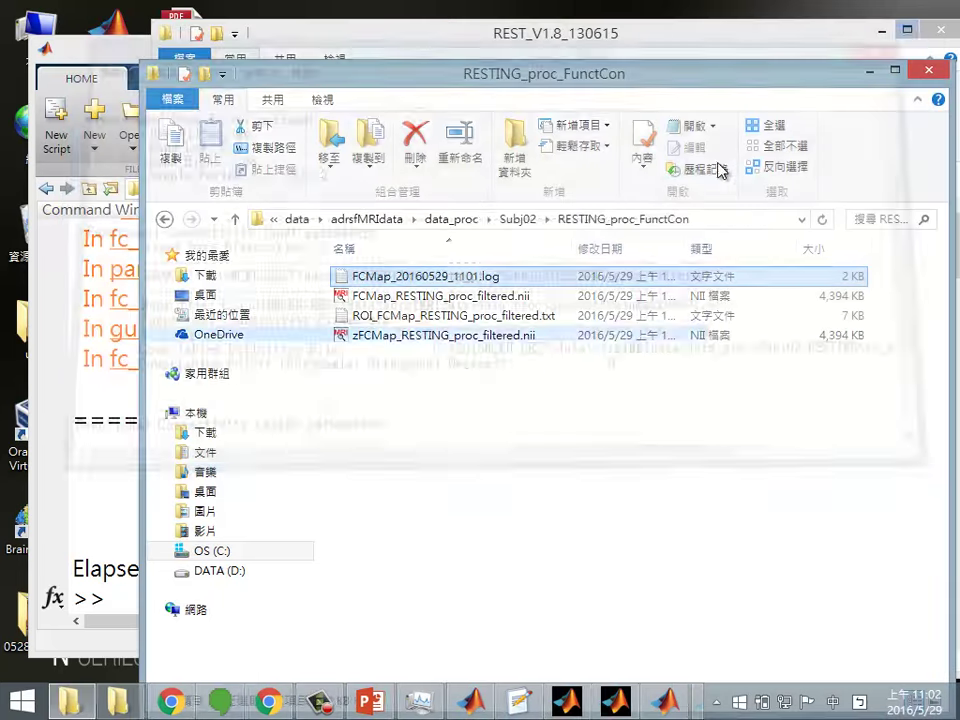
Open zFCMap_RESTING_proc_filtered.nii in MRIcro, examine the map in the combined orthogonal slice view, and close the viewer
left_click(378, 298)
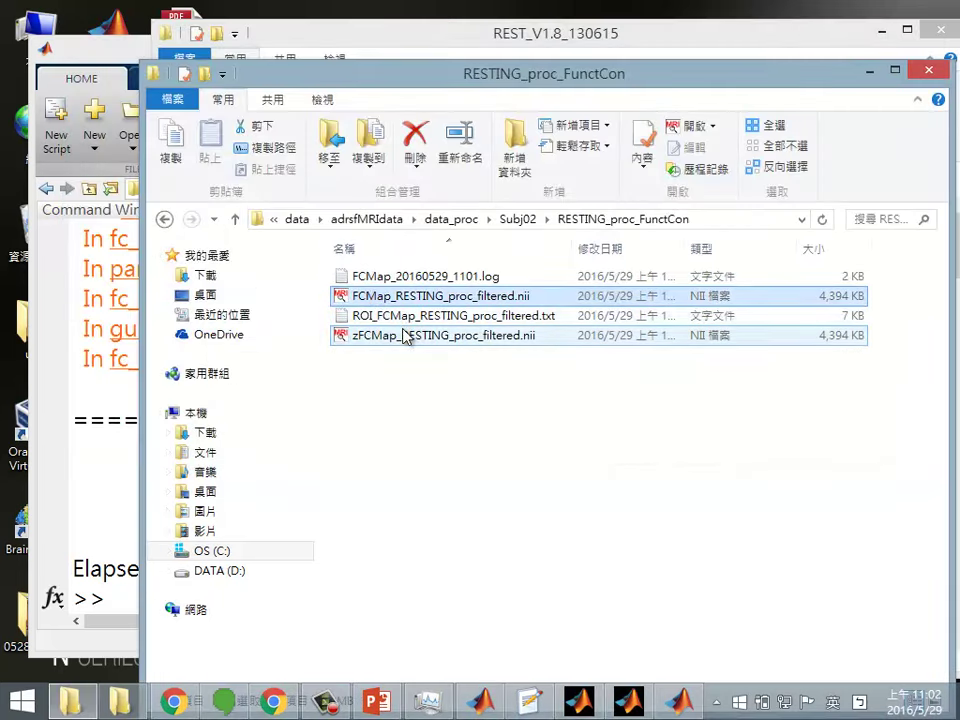
left_click(411, 338)
left_click(418, 298)
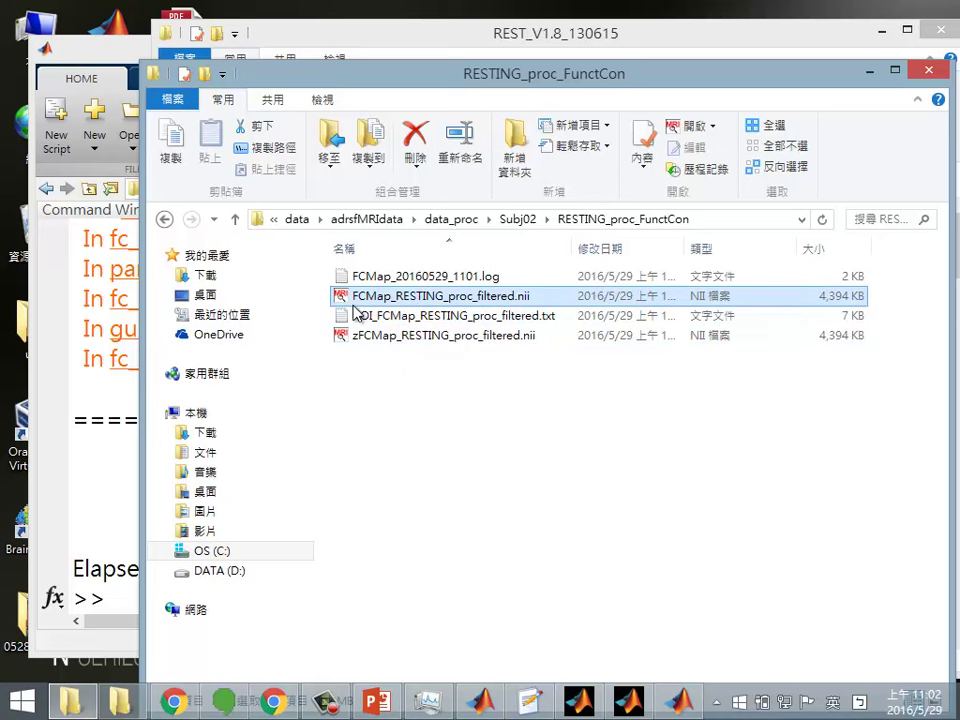
left_click(358, 340)
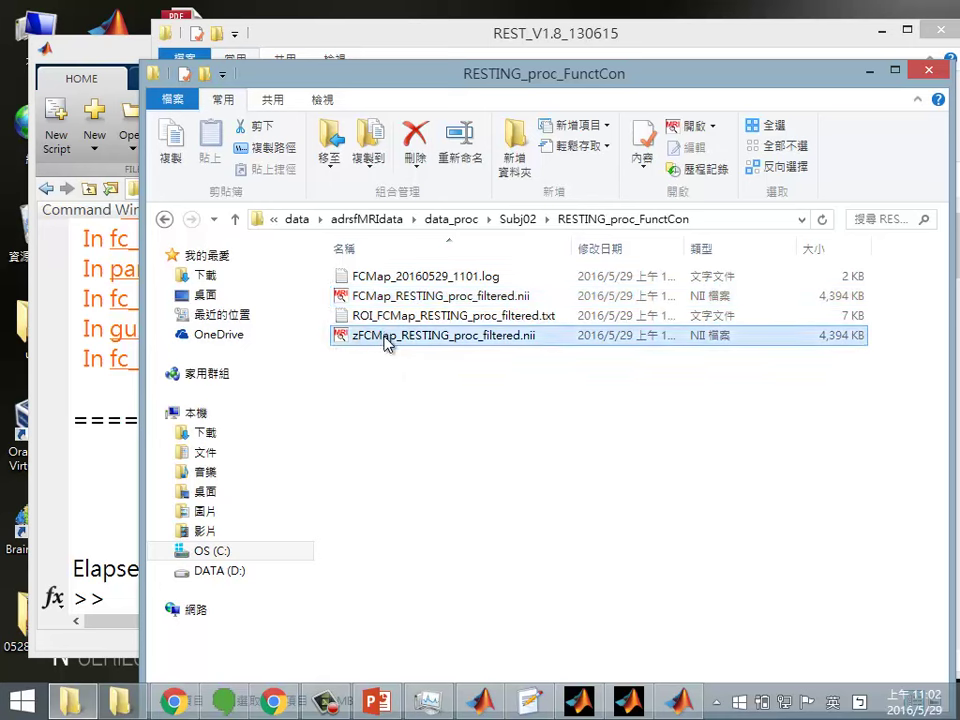
double_click(437, 337)
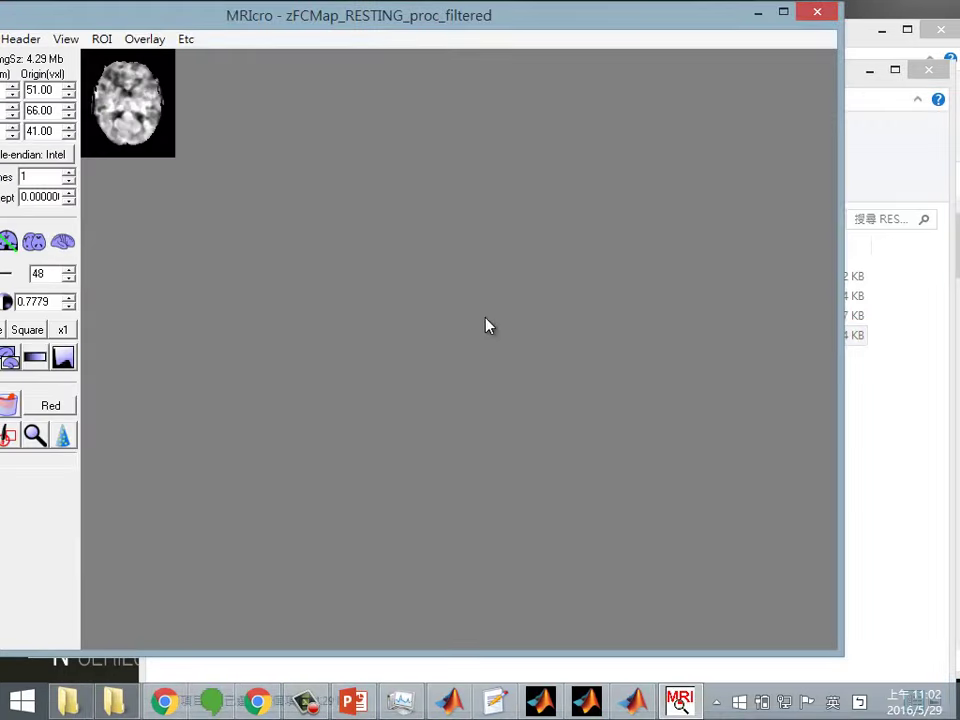
left_click_drag(268, 15, 293, 81)
left_click(208, 310)
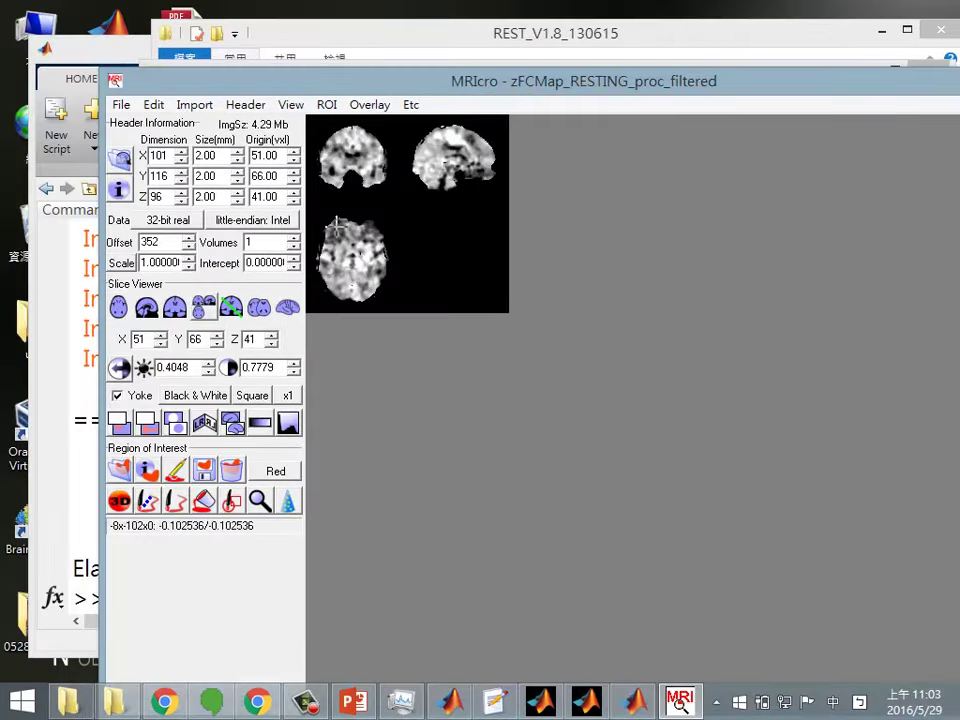
left_click_drag(350, 180, 407, 223)
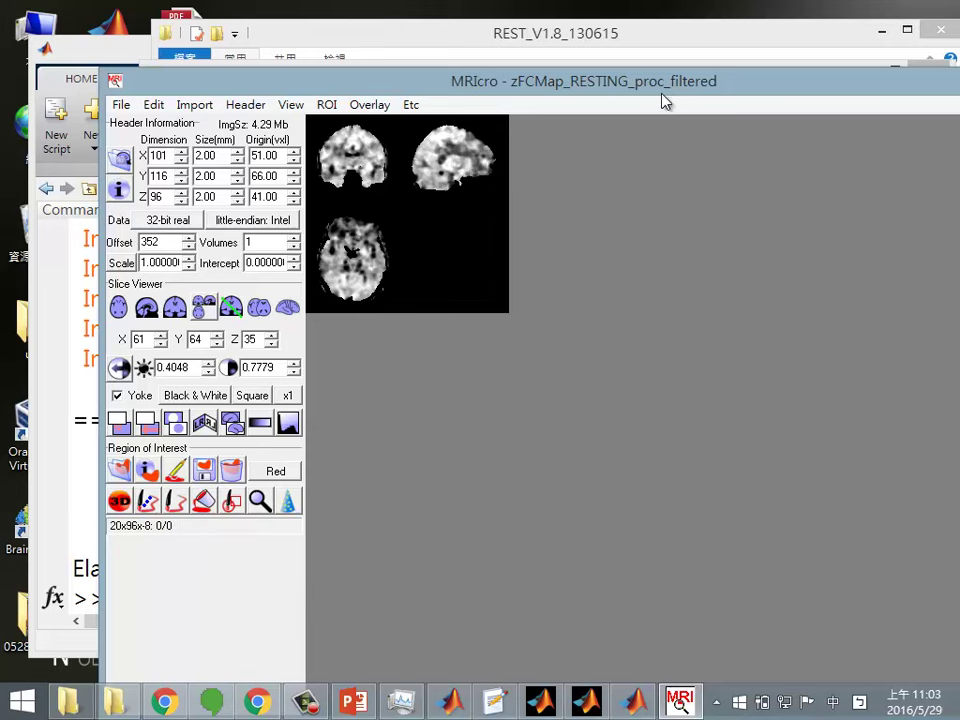
left_click_drag(665, 100, 319, 196)
left_click(784, 172)
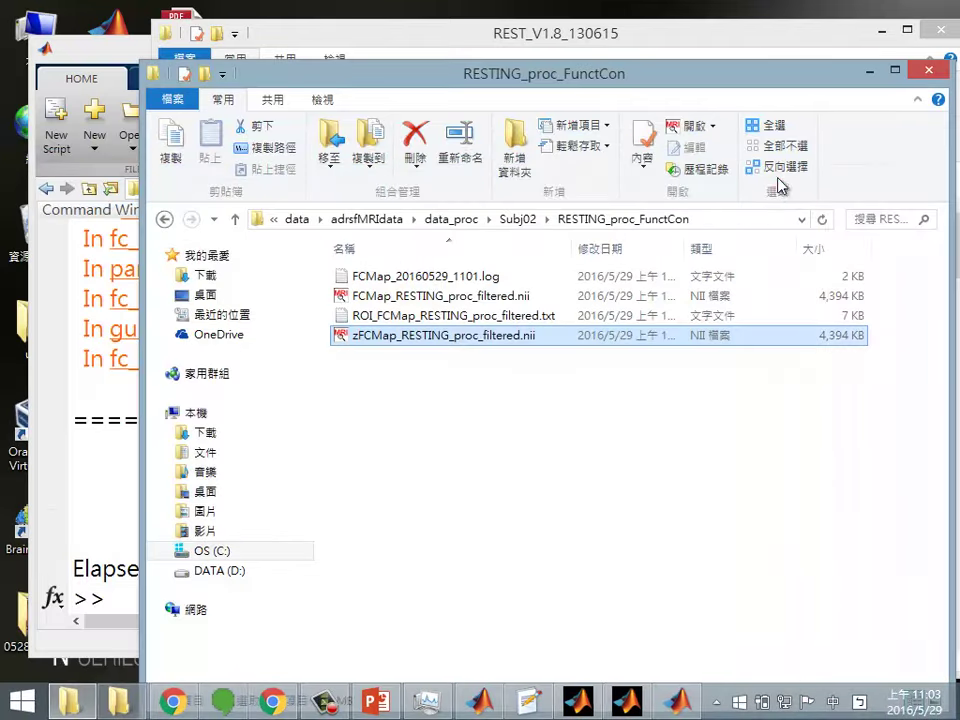
Switch to the Functional Connectivity window, launch its Slice Viewer, and check the folder where underlay selection starts
left_click(620, 703)
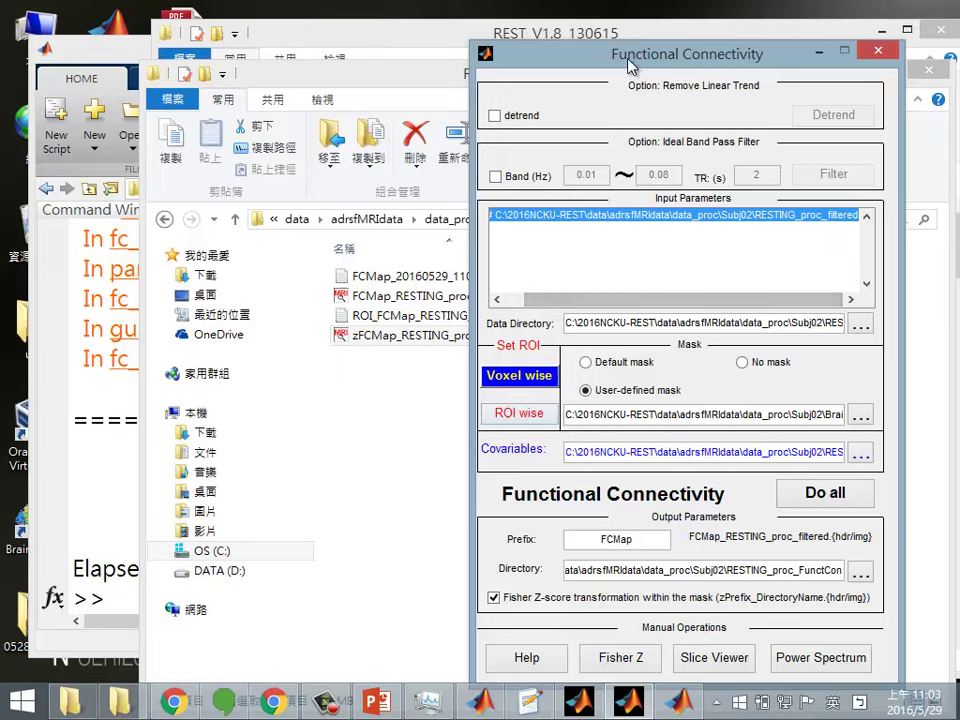
left_click_drag(612, 49, 499, 38)
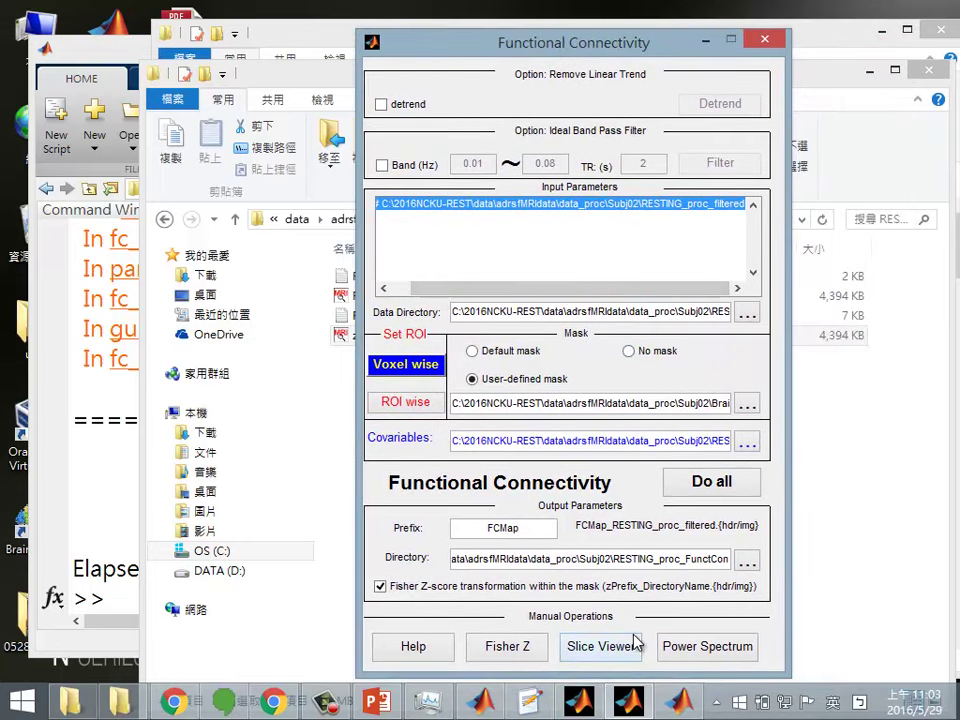
left_click(619, 650)
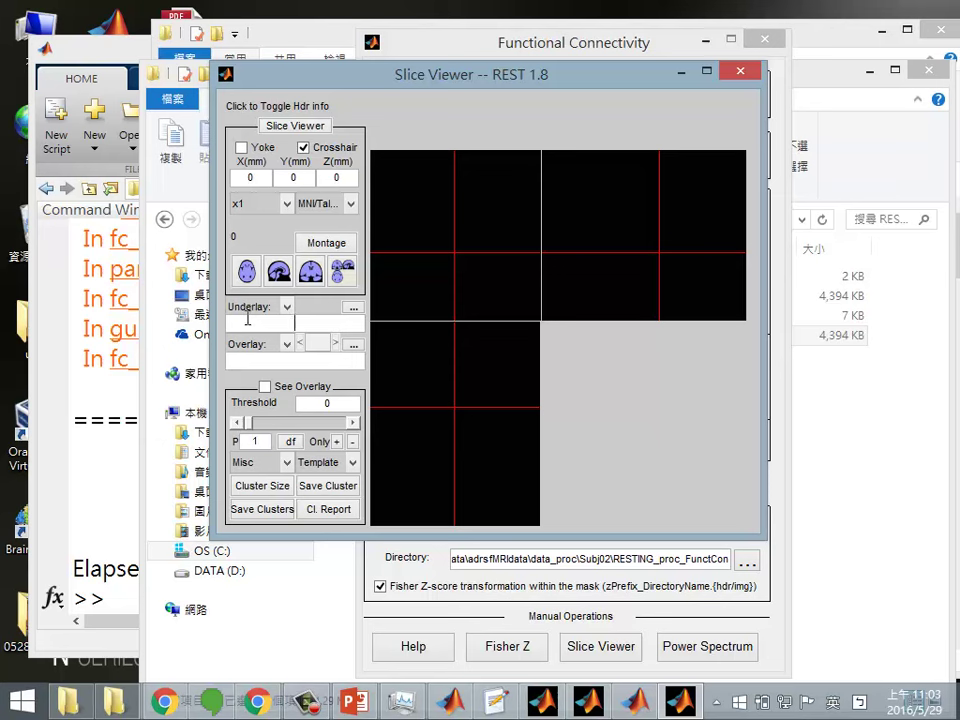
left_click(352, 313)
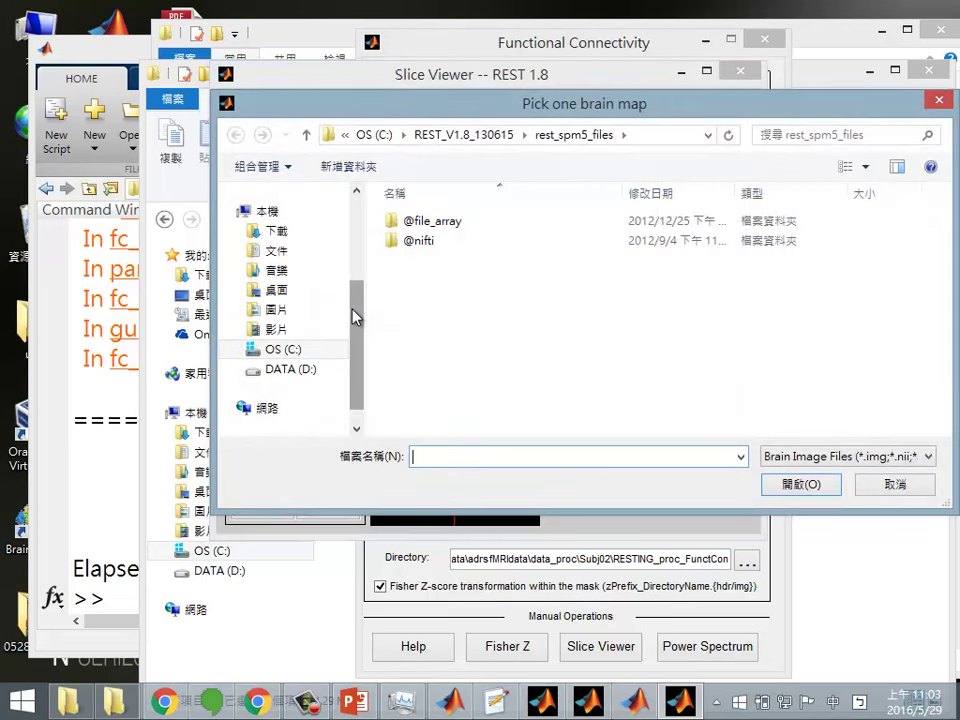
key("shift")
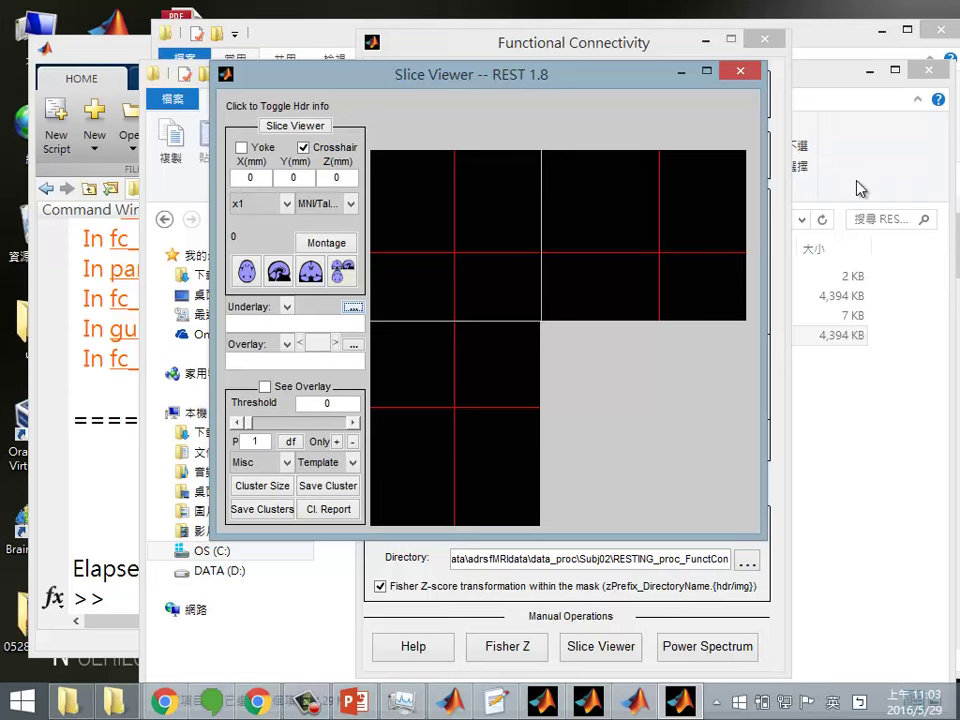
Set MATLAB's current folder to C:\2016NCKU-REST\data\adrsfMRIdata\data_proc and return to the Slice Viewer
left_click(84, 42)
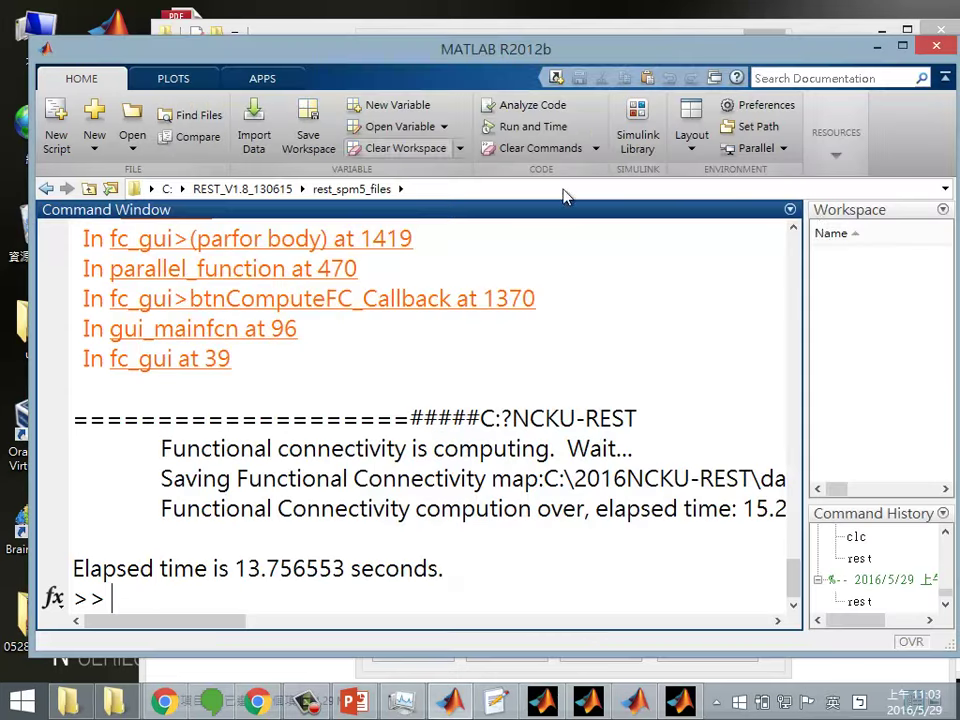
left_click(944, 188)
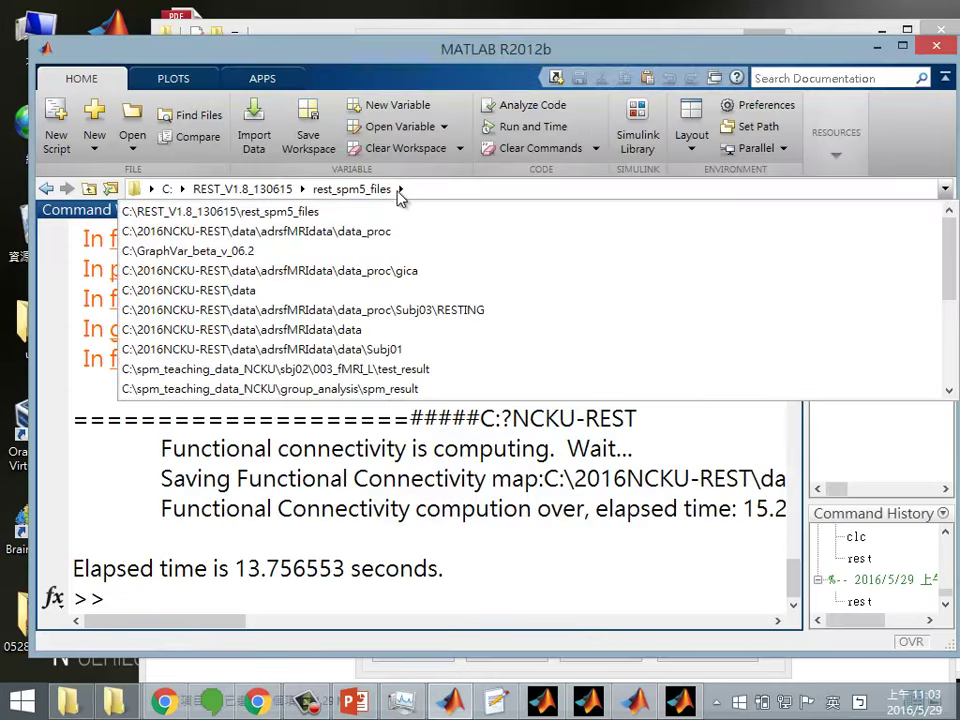
left_click(345, 230)
key("alt+Tab")
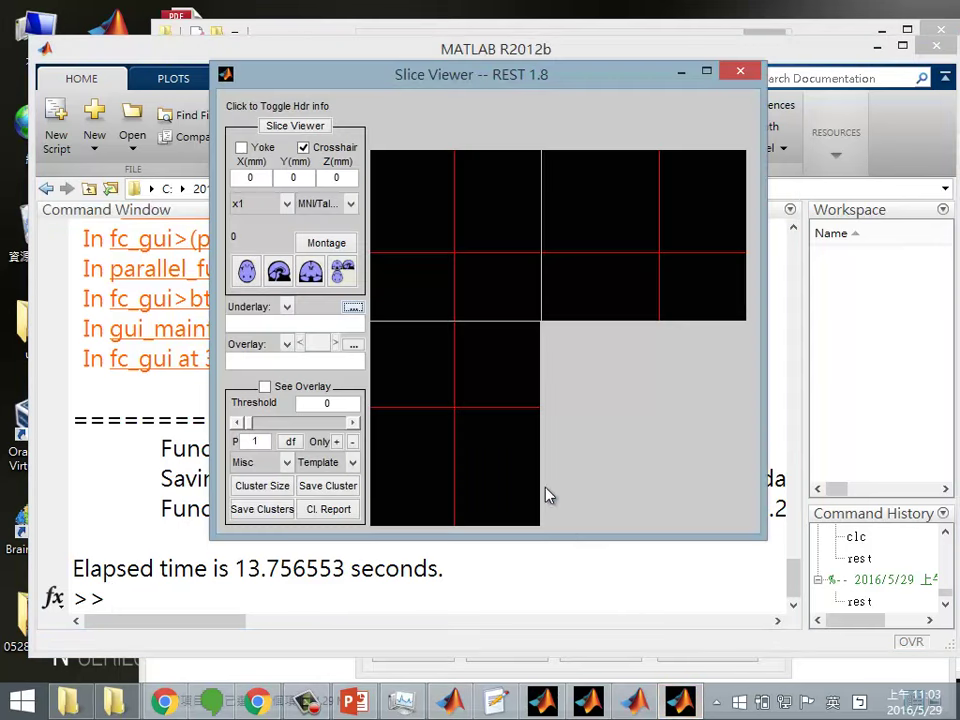
left_click(350, 310)
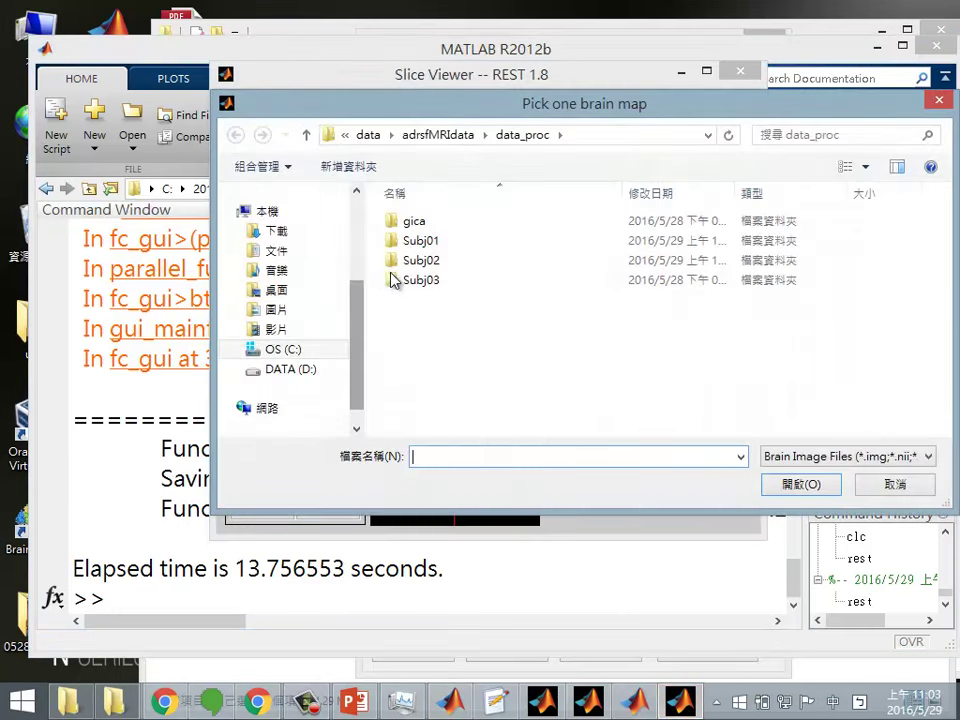
double_click(403, 266)
double_click(428, 302)
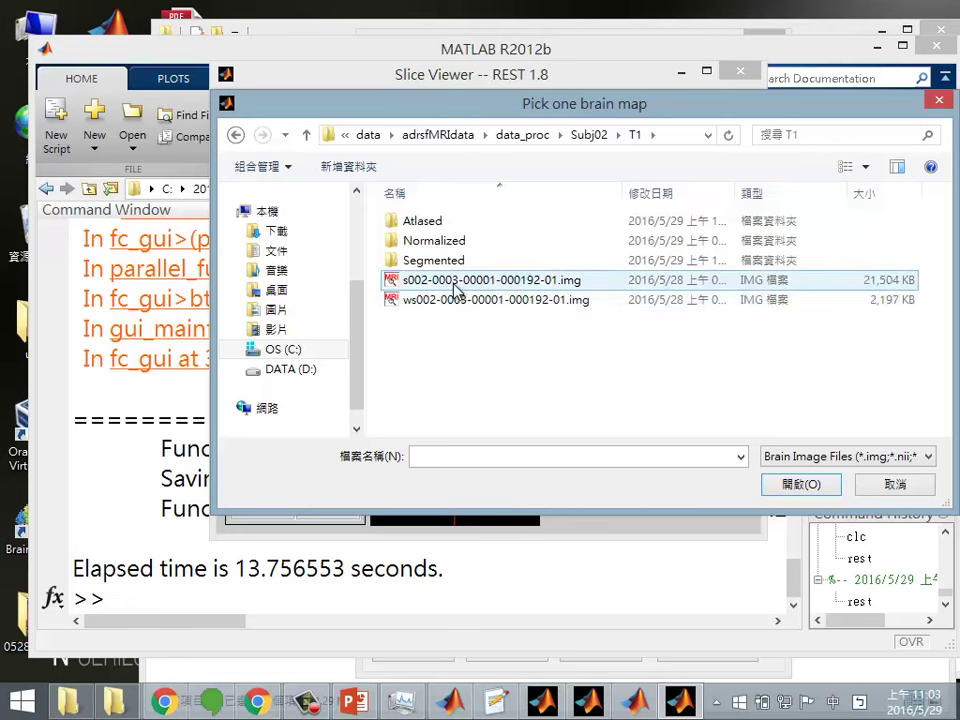
double_click(452, 303)
left_click(500, 287)
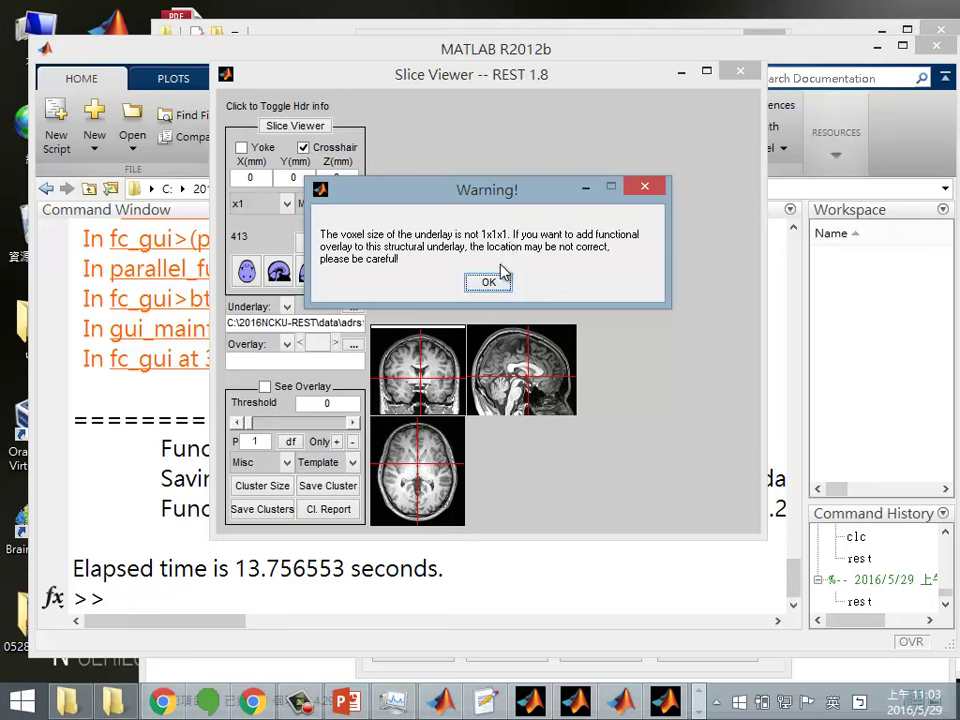
left_click(492, 282)
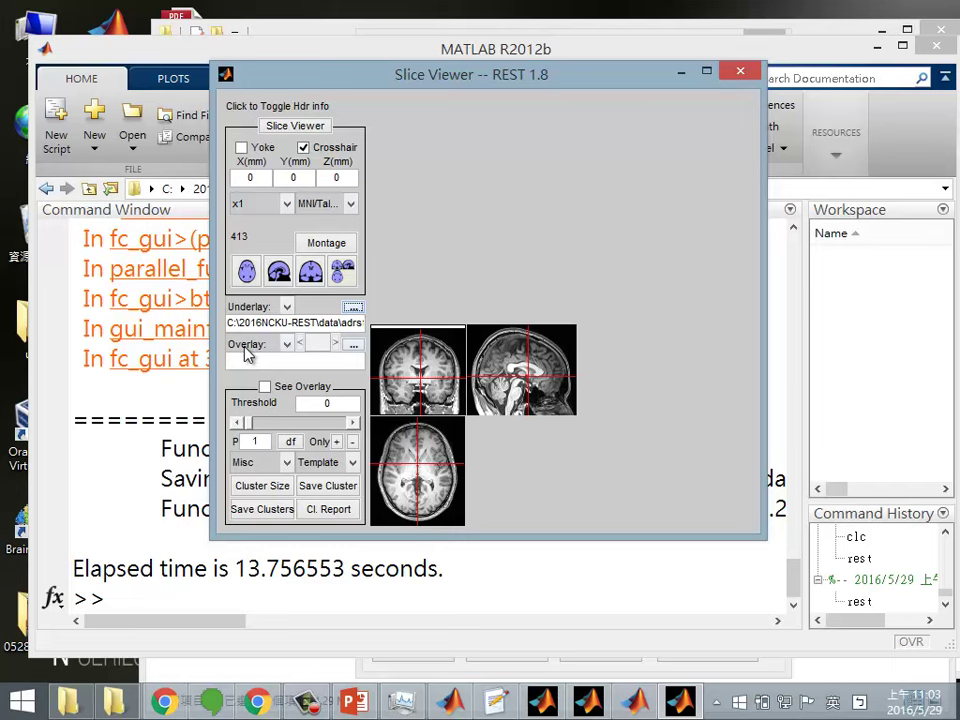
Load zFCMap_RESTING_proc_filtered.nii from Subj02's RESTING_proc_FunctCon folder as the Slice Viewer overlay
left_click(352, 344)
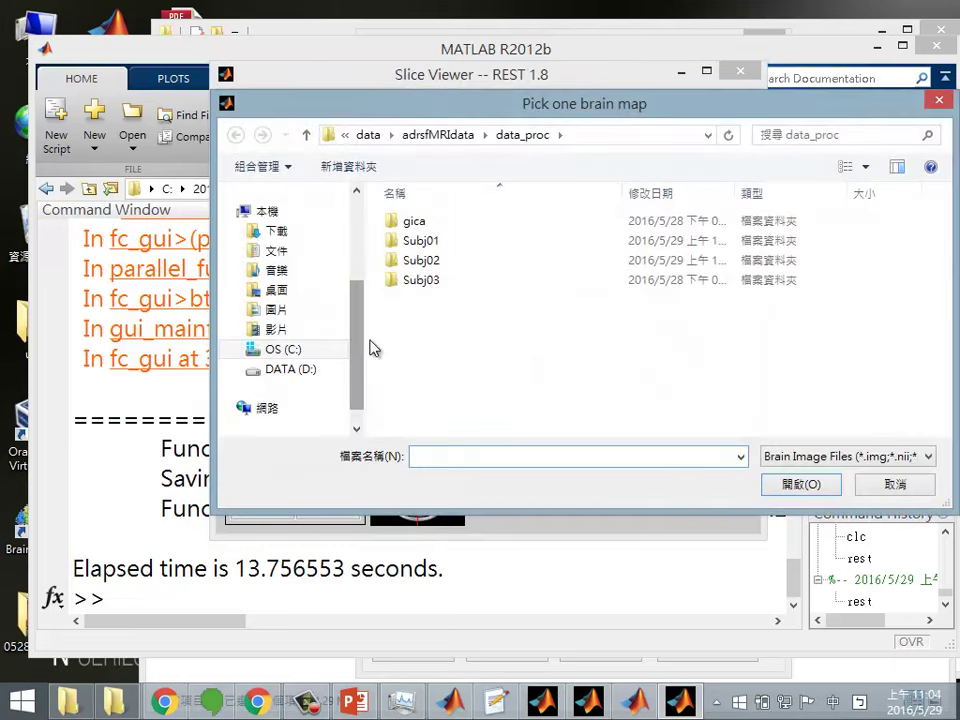
double_click(432, 262)
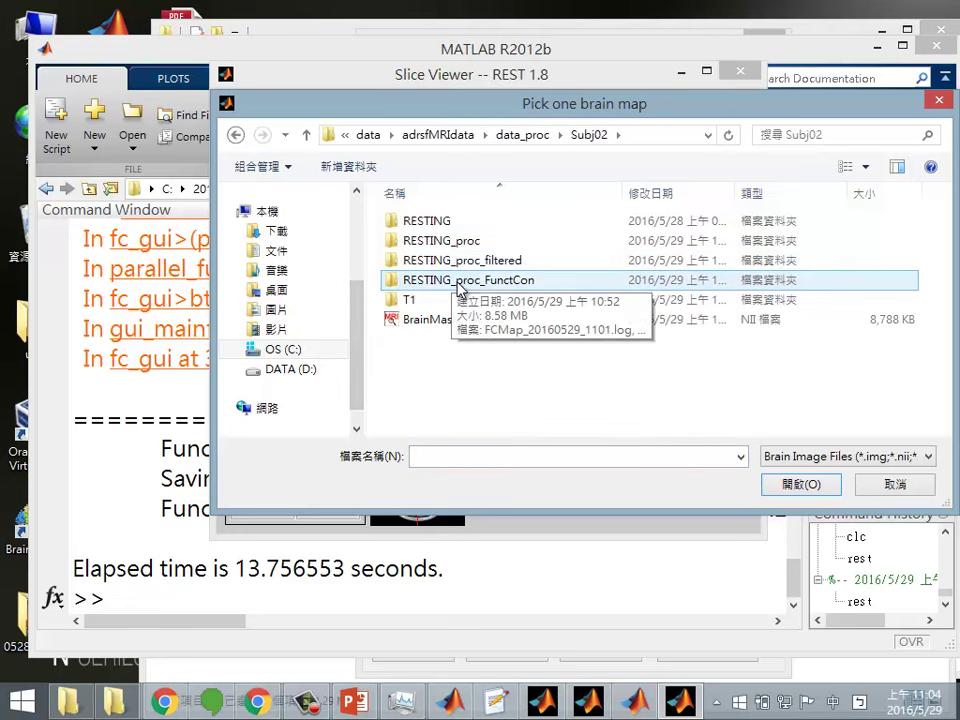
double_click(487, 282)
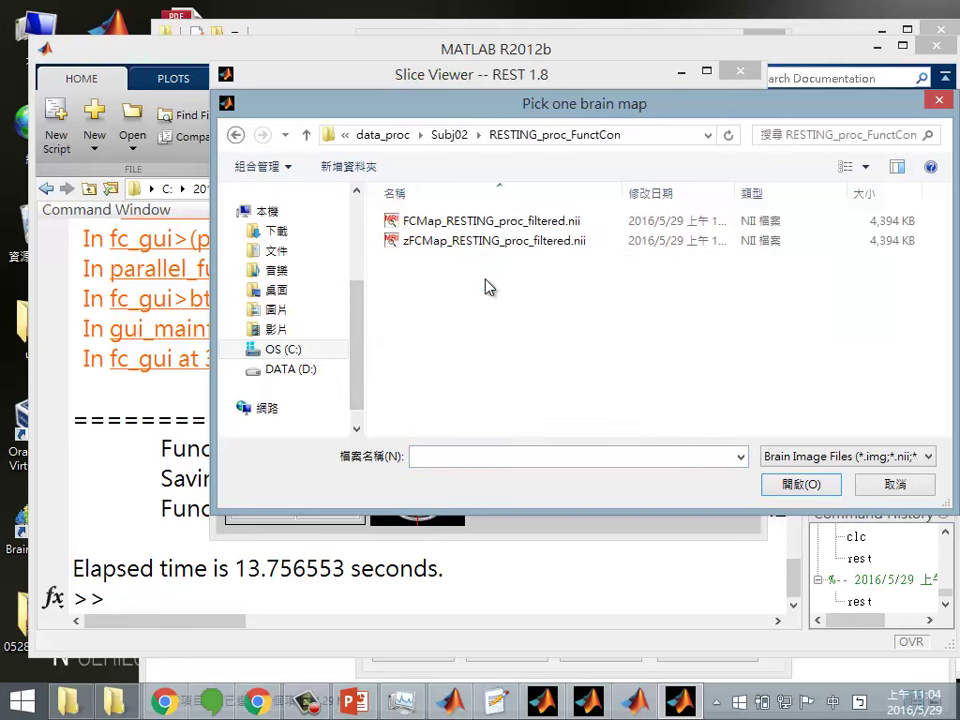
double_click(440, 243)
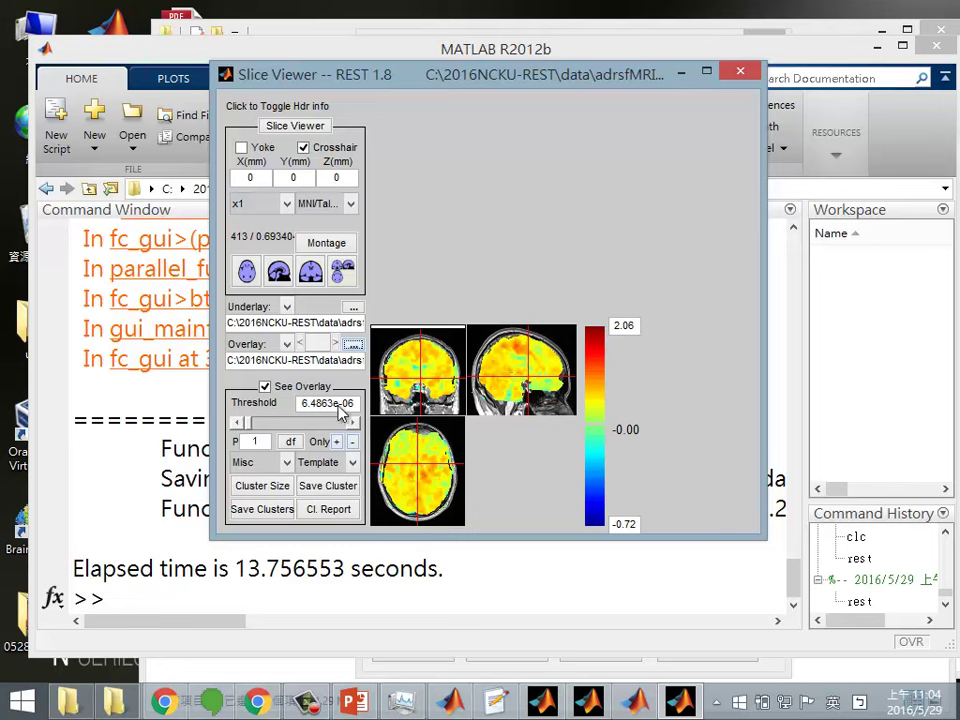
Magnify the slice views to x2 and raise the overlay threshold to about 1.03
left_click(250, 205)
left_click(248, 257)
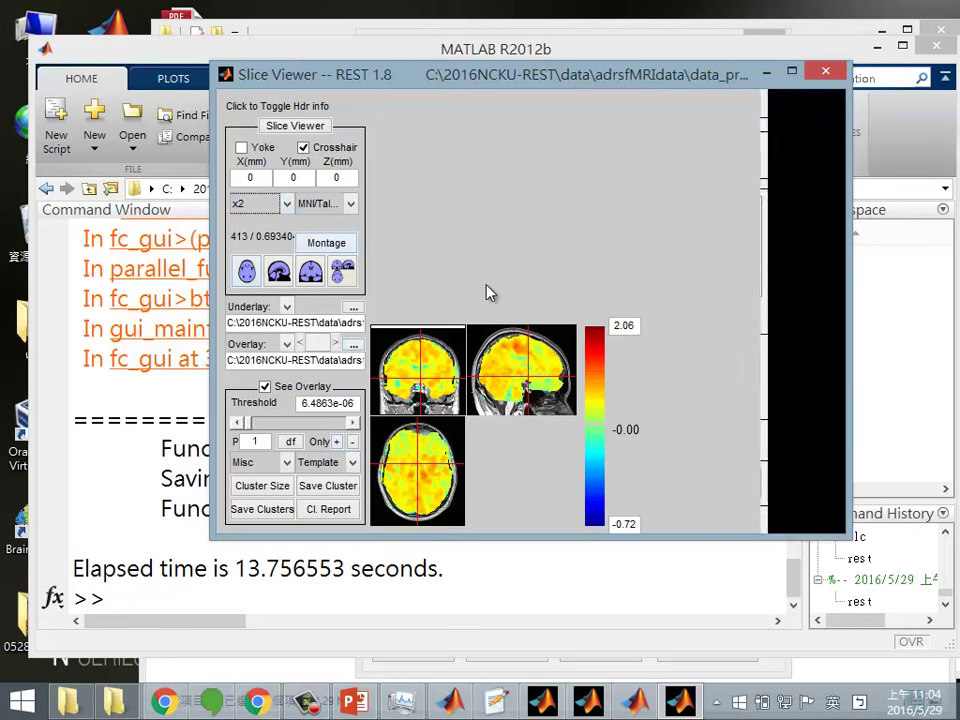
left_click(348, 422)
left_click(348, 422)
left_click(348, 422)
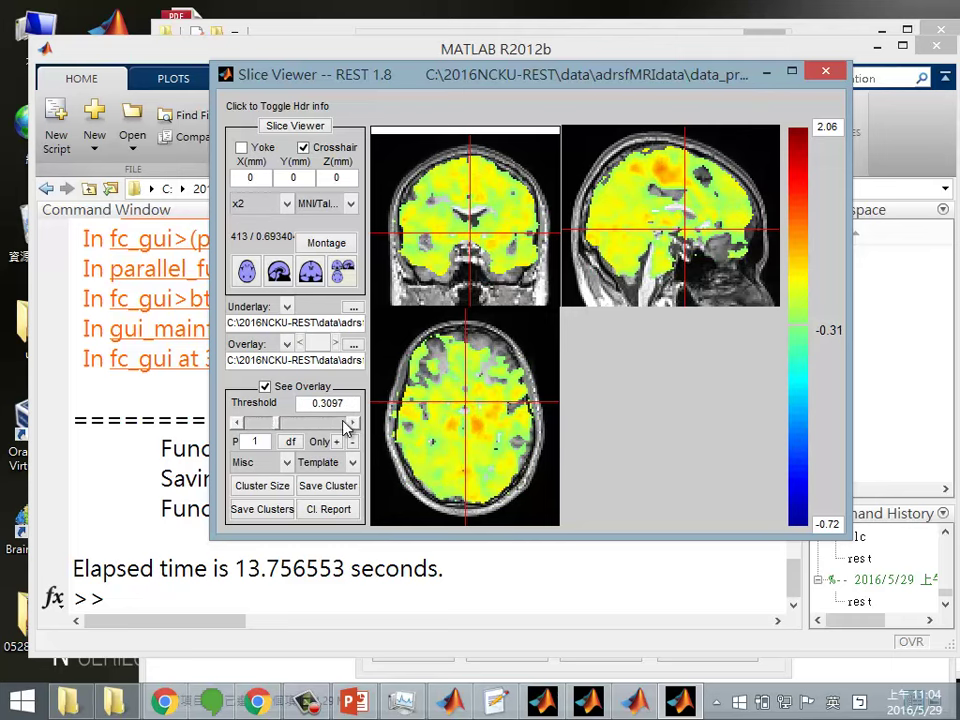
left_click(348, 422)
left_click(348, 422)
left_click(348, 422)
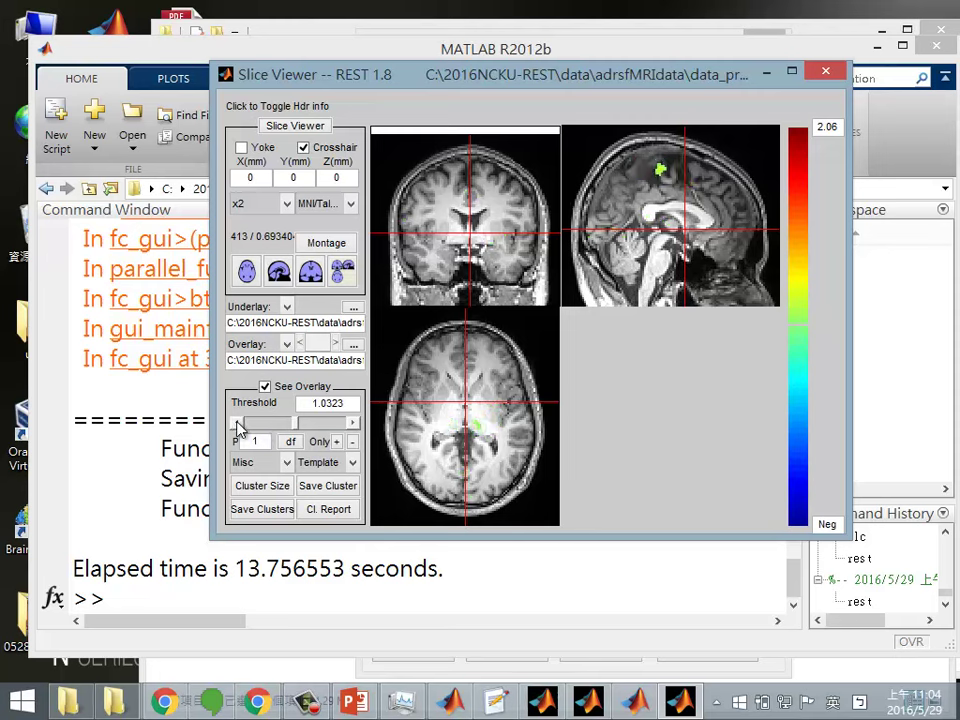
Gradually lower the overlay threshold to about 0.764 so more of the connectivity map is included
left_click(240, 422)
left_click(240, 422)
left_click(240, 422)
left_click(240, 422)
left_click(240, 422)
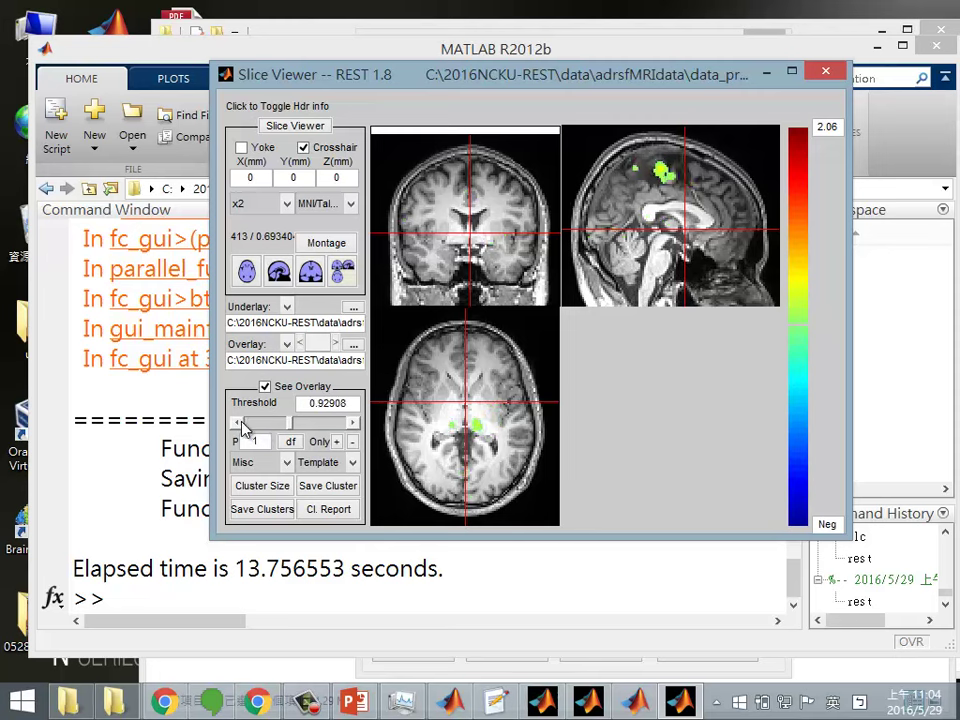
left_click(240, 422)
left_click(240, 422)
left_click(240, 422)
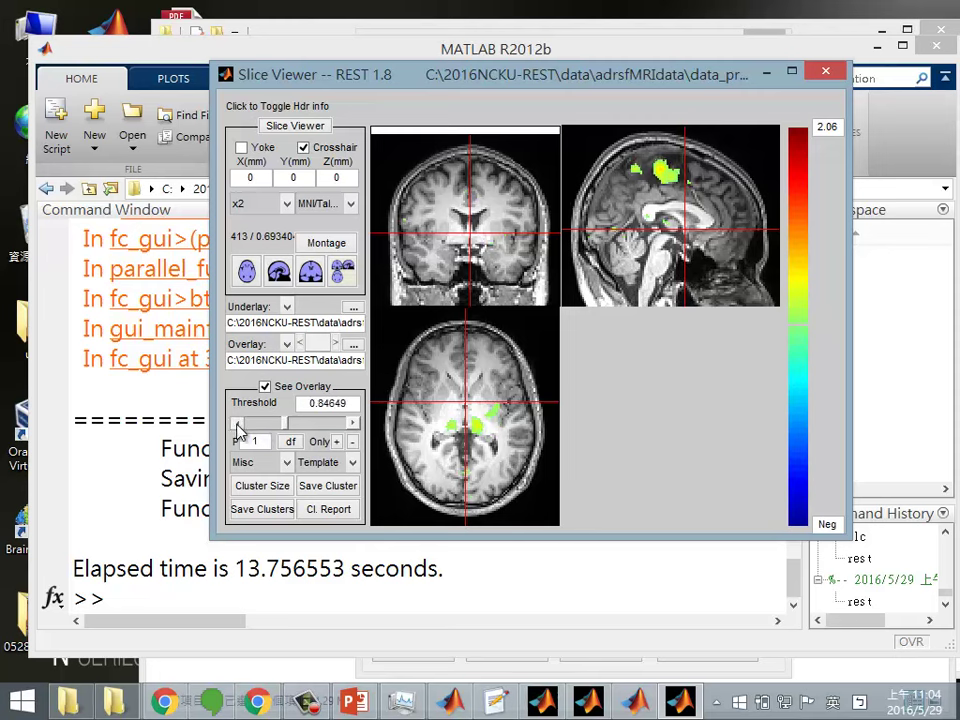
left_click(240, 422)
left_click(240, 422)
left_click(240, 422)
left_click(240, 422)
Move the crosshair onto the strong lateral cluster near the top of the brain, at about X -38, Y -26, Z 66 mm
left_click(655, 170)
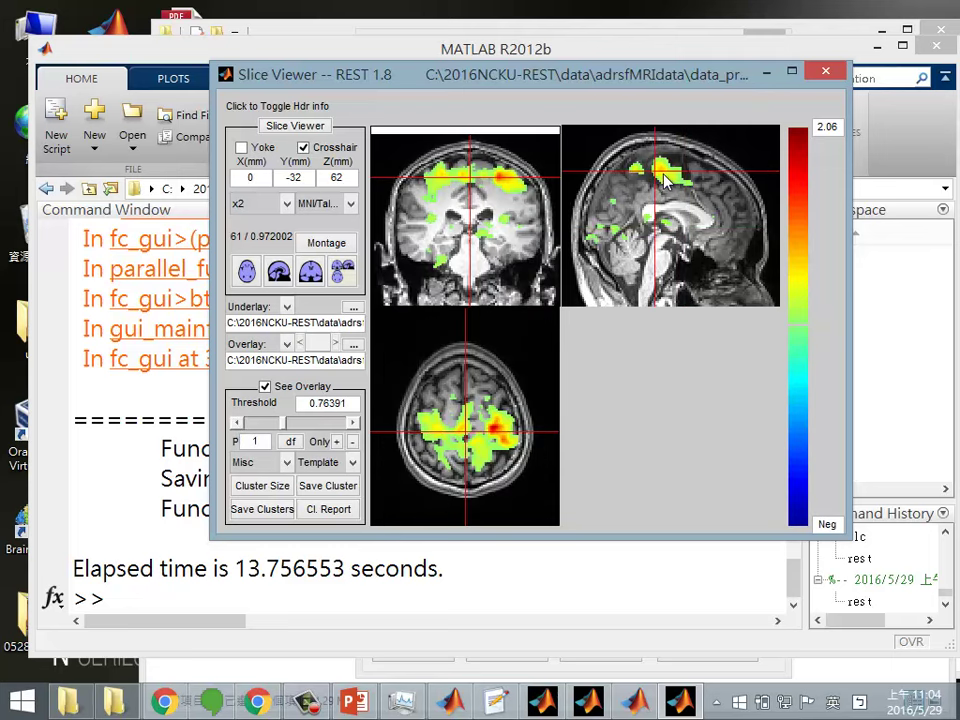
left_click(458, 174)
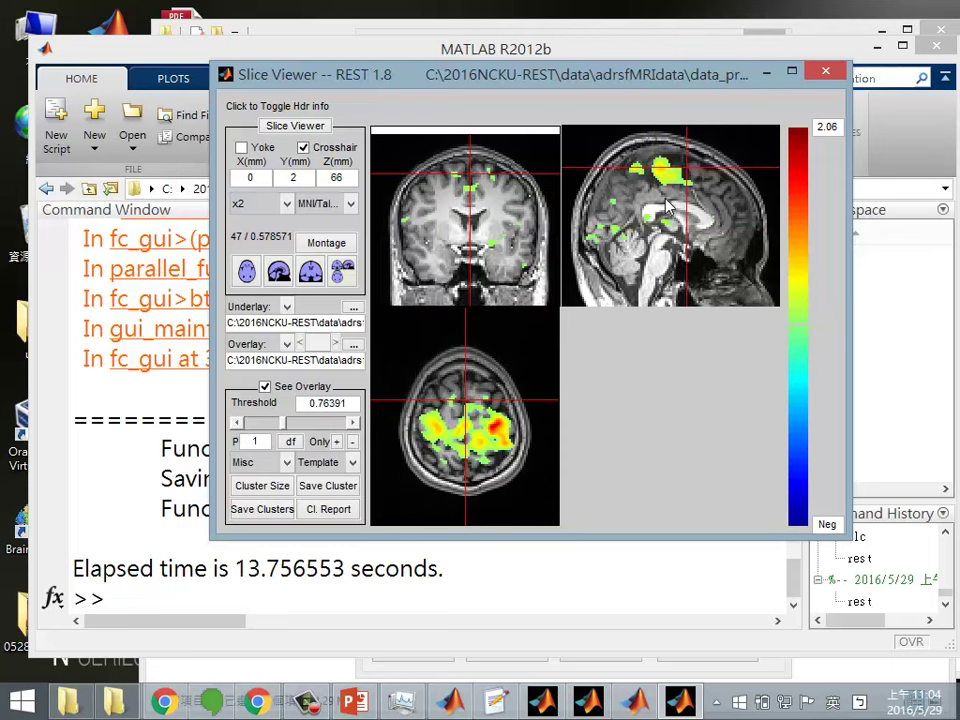
left_click(505, 427)
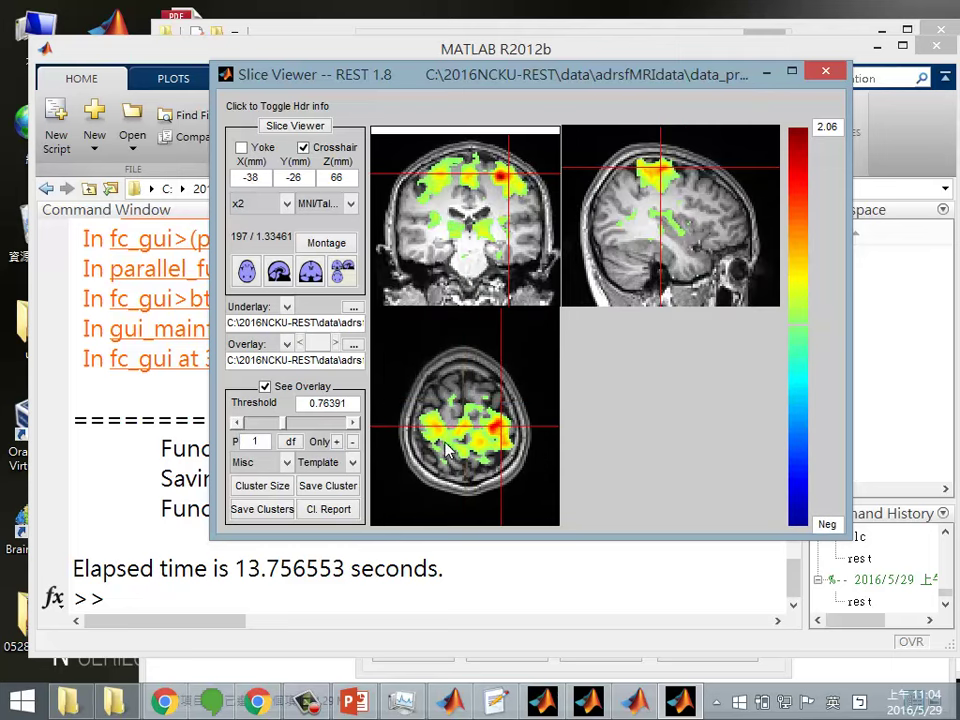
Raise the overlay threshold to about 0.908 to isolate the strongest clusters
left_click(354, 423)
left_click(354, 423)
left_click(354, 423)
left_click(354, 423)
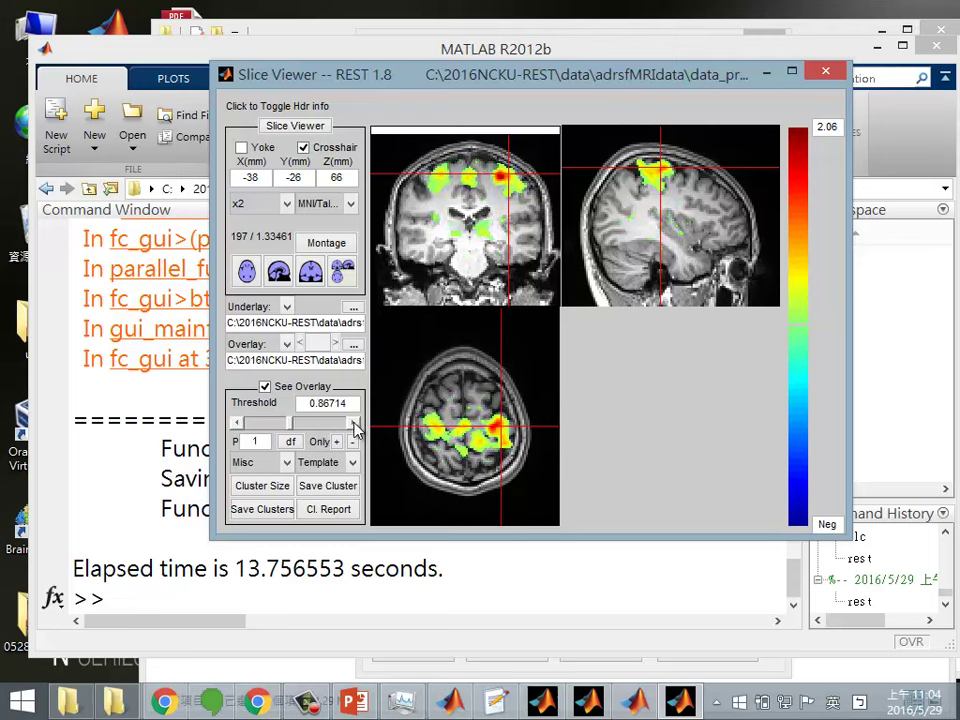
left_click(354, 423)
left_click(354, 423)
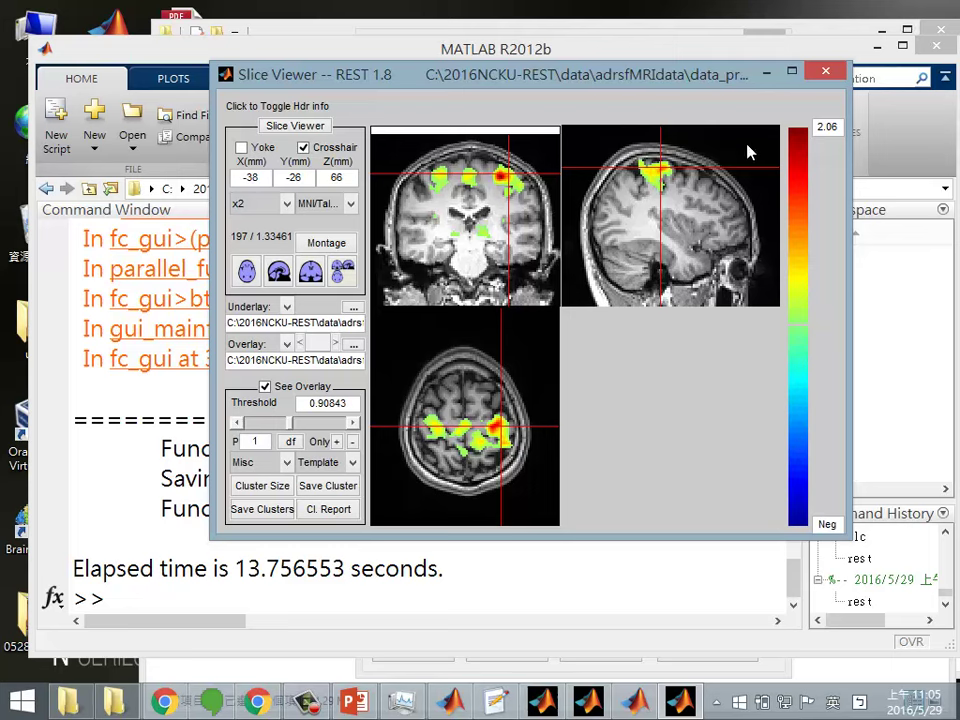
Close the slice viewer and open the voxel-wise ROI definition list from the Functional Connectivity window, clear of its settings
left_click(810, 78)
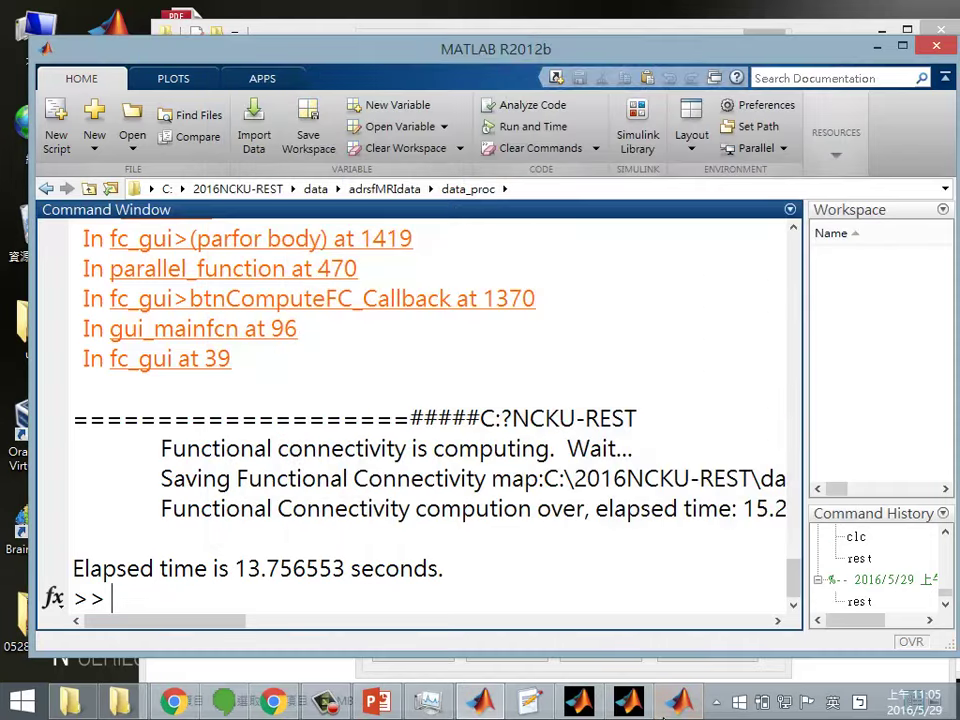
left_click(628, 700)
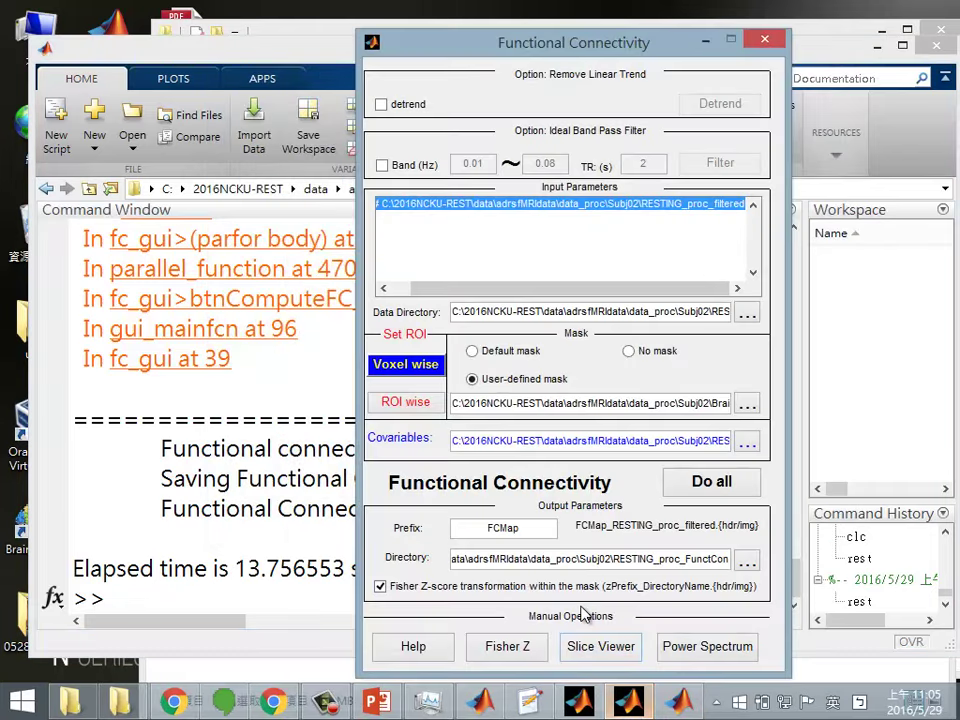
left_click(405, 366)
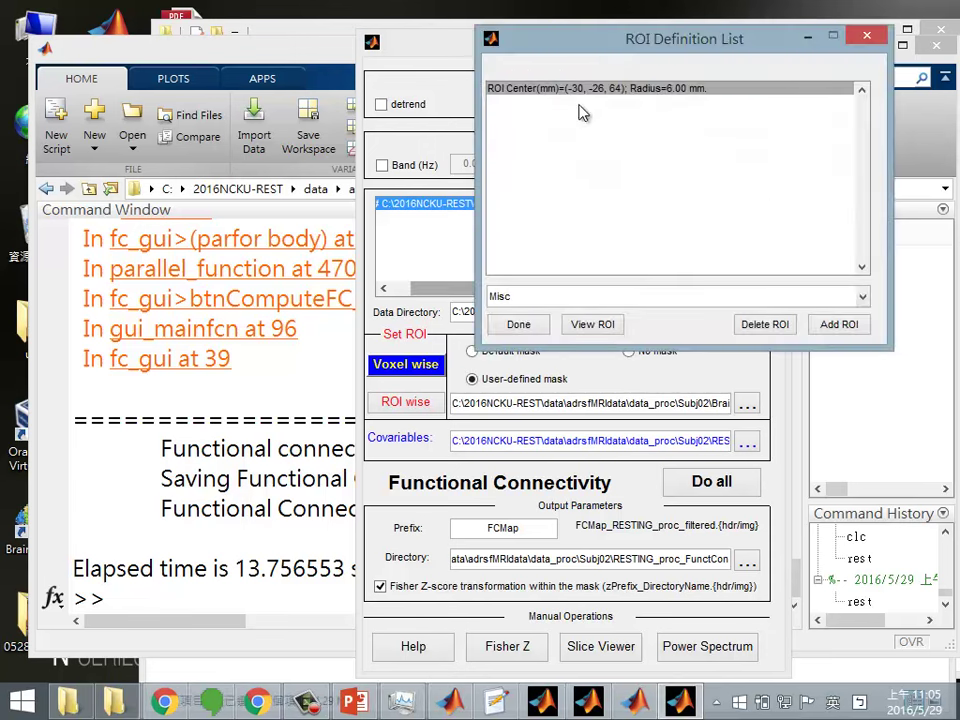
left_click_drag(540, 55, 235, 139)
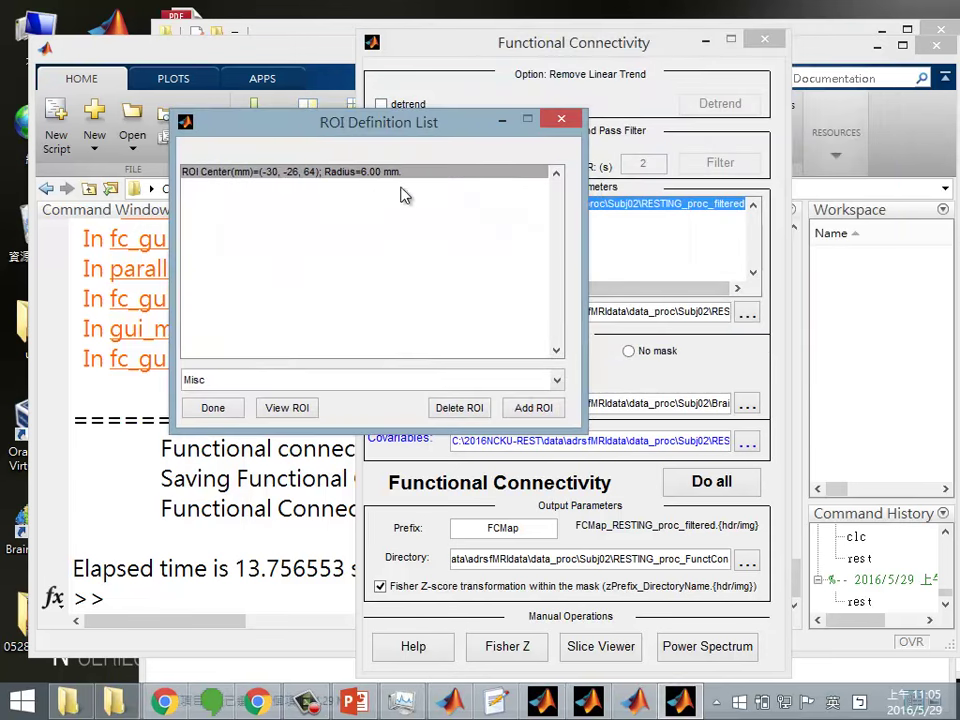
left_click(550, 408)
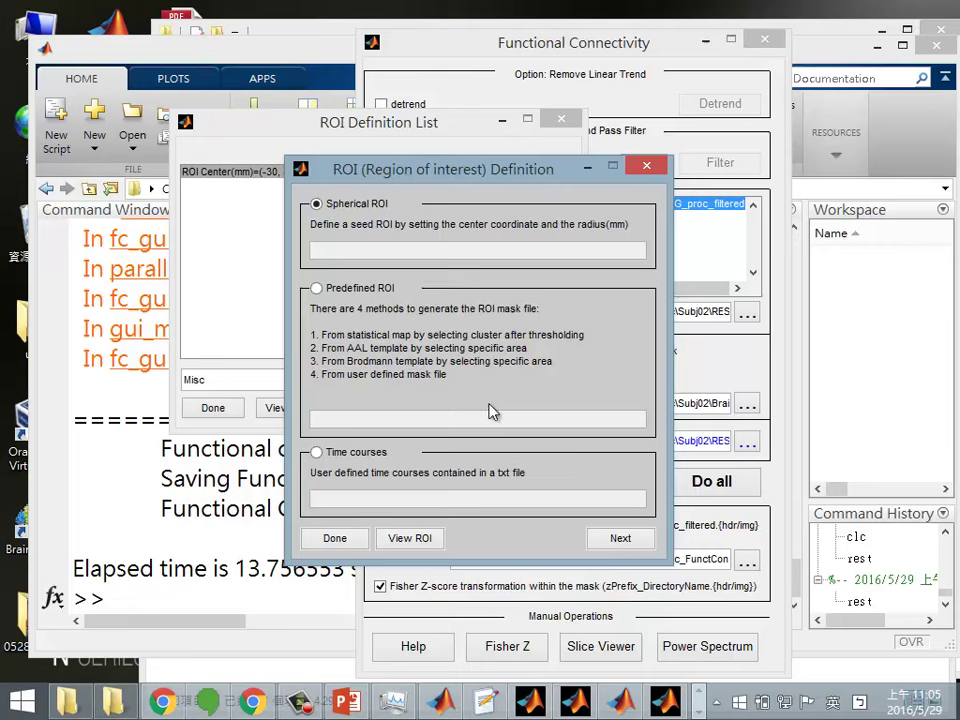
left_click(412, 541)
left_click(478, 352)
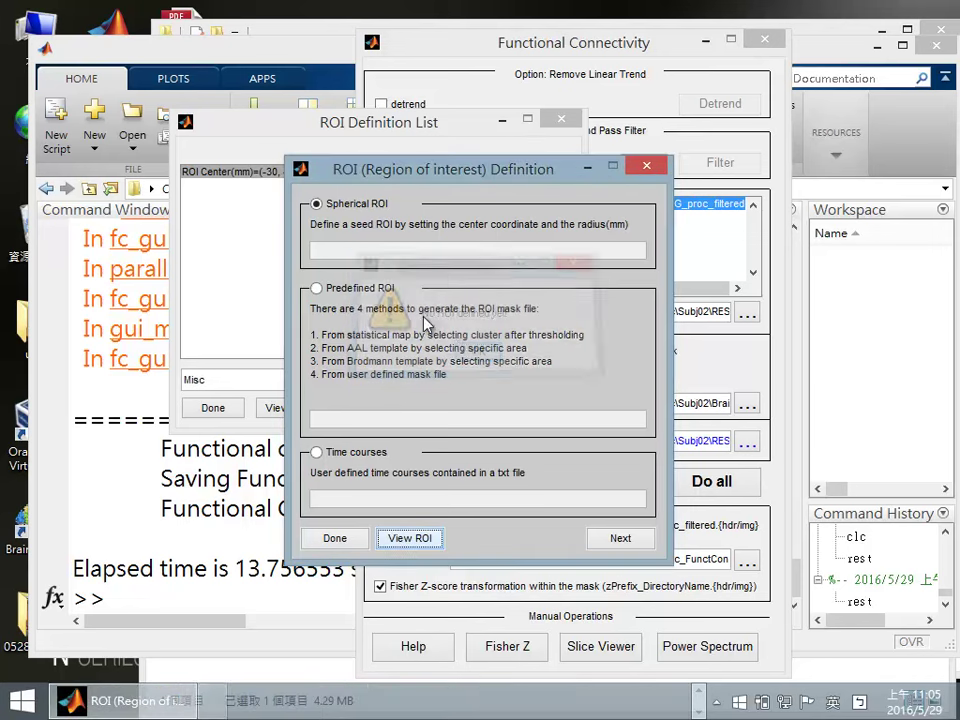
left_click(648, 168)
left_click(561, 118)
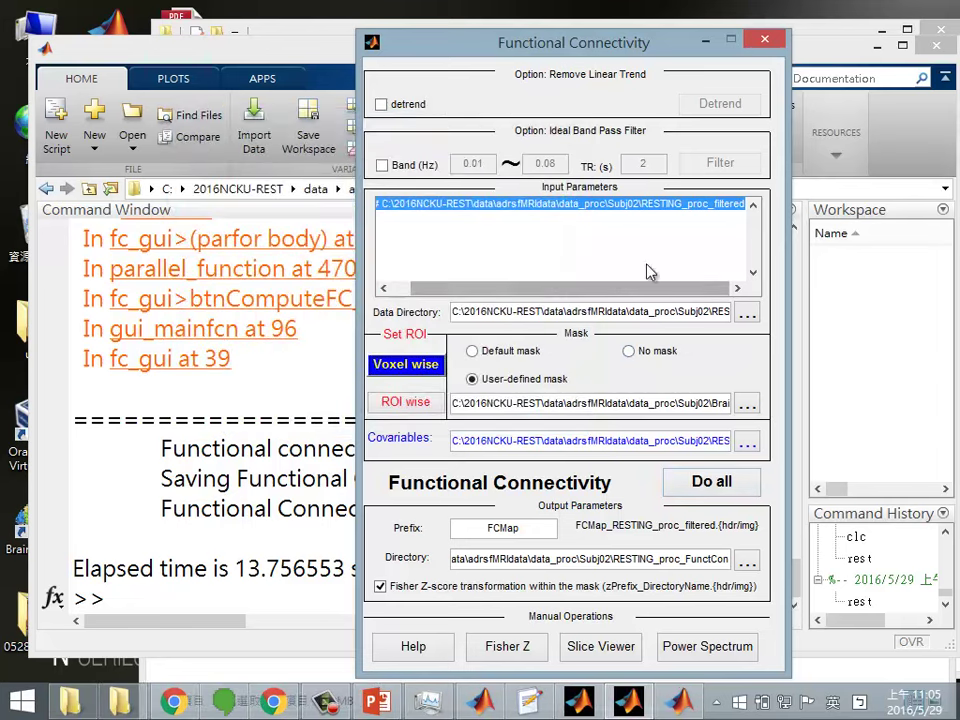
left_click_drag(461, 38, 427, 33)
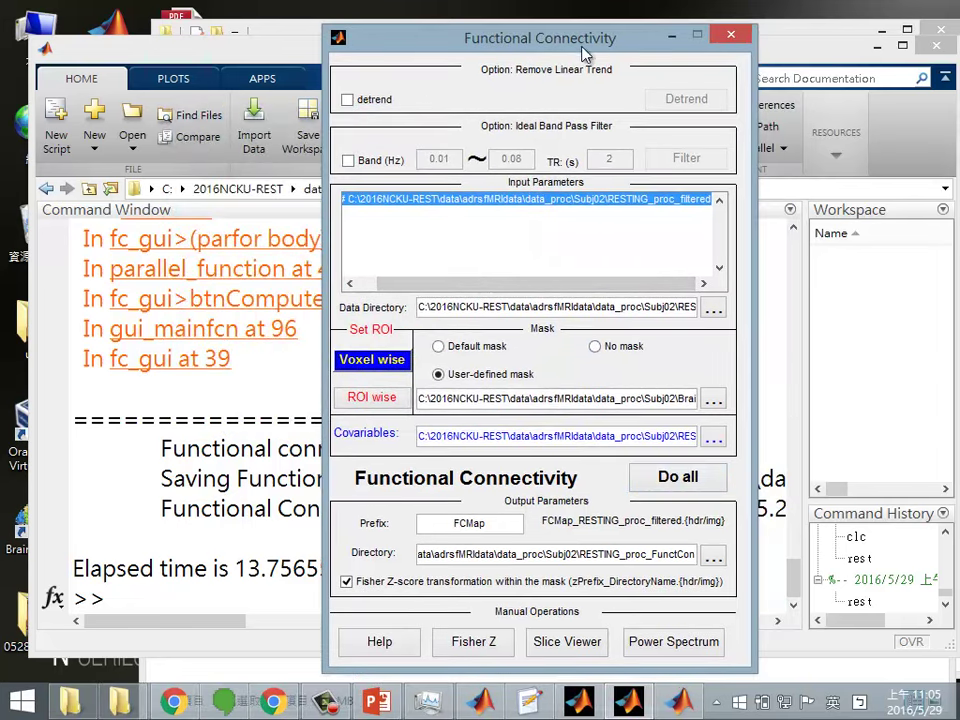
left_click(576, 646)
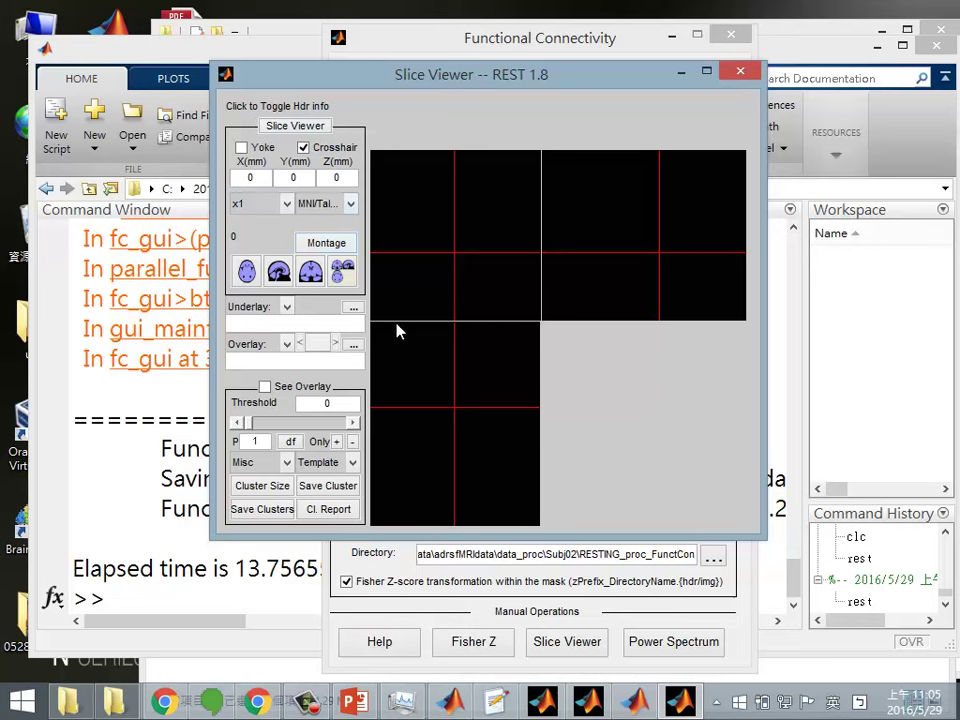
left_click(286, 306)
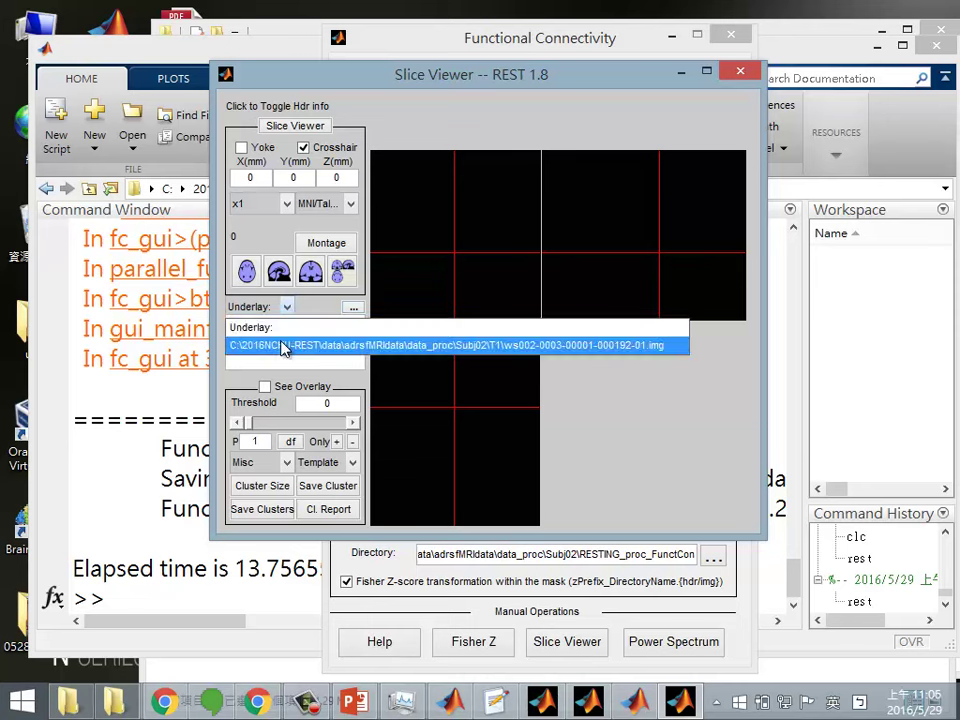
left_click(284, 345)
left_click(489, 282)
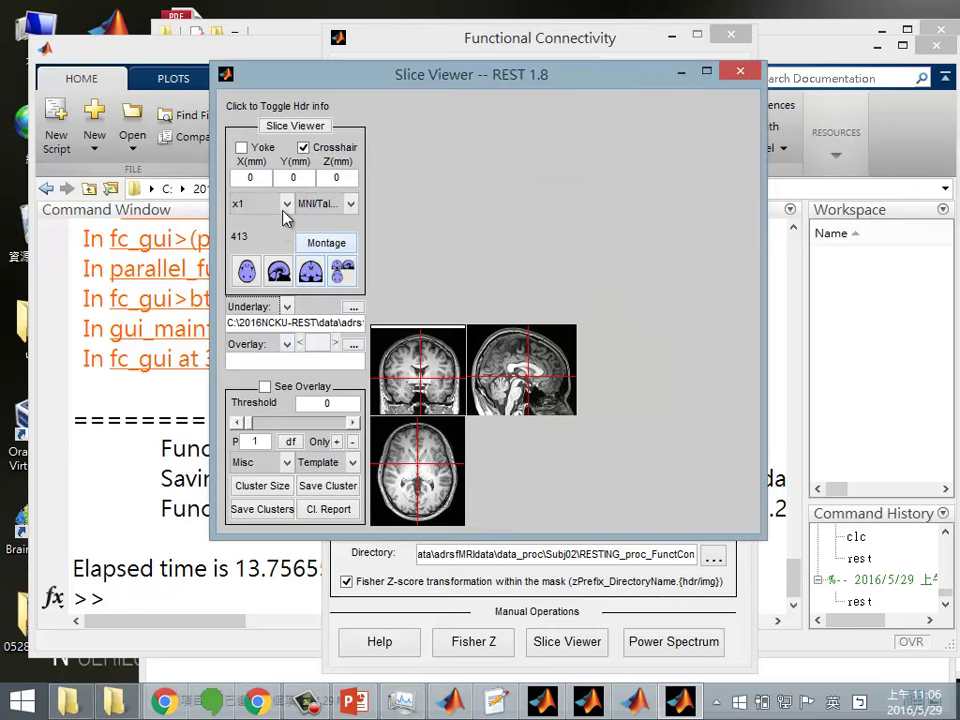
left_click(286, 203)
left_click(268, 260)
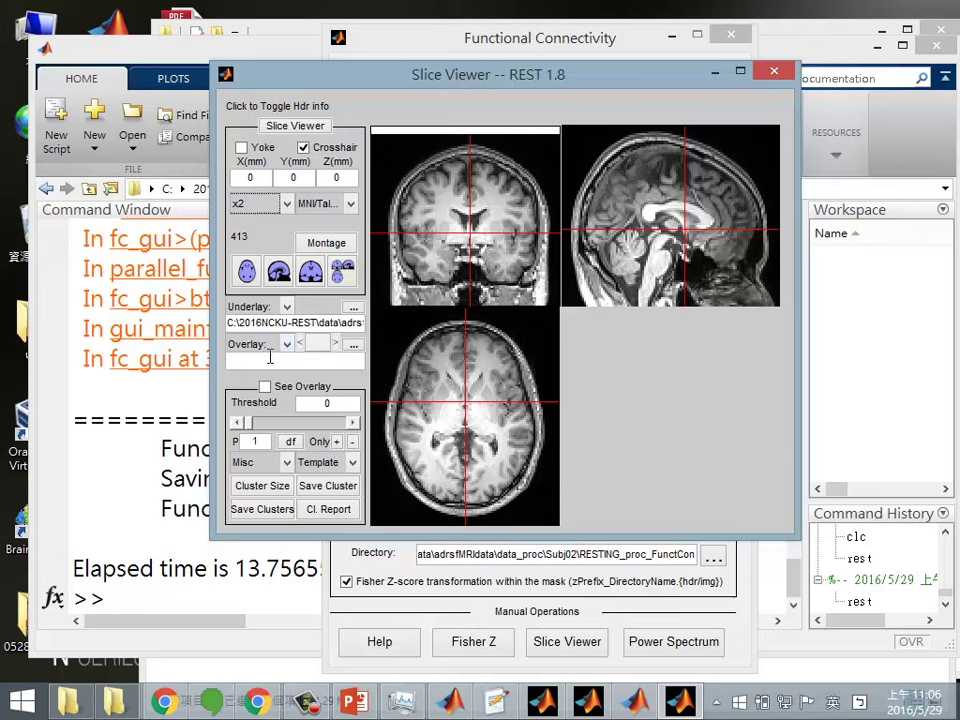
left_click(353, 344)
double_click(425, 261)
double_click(414, 299)
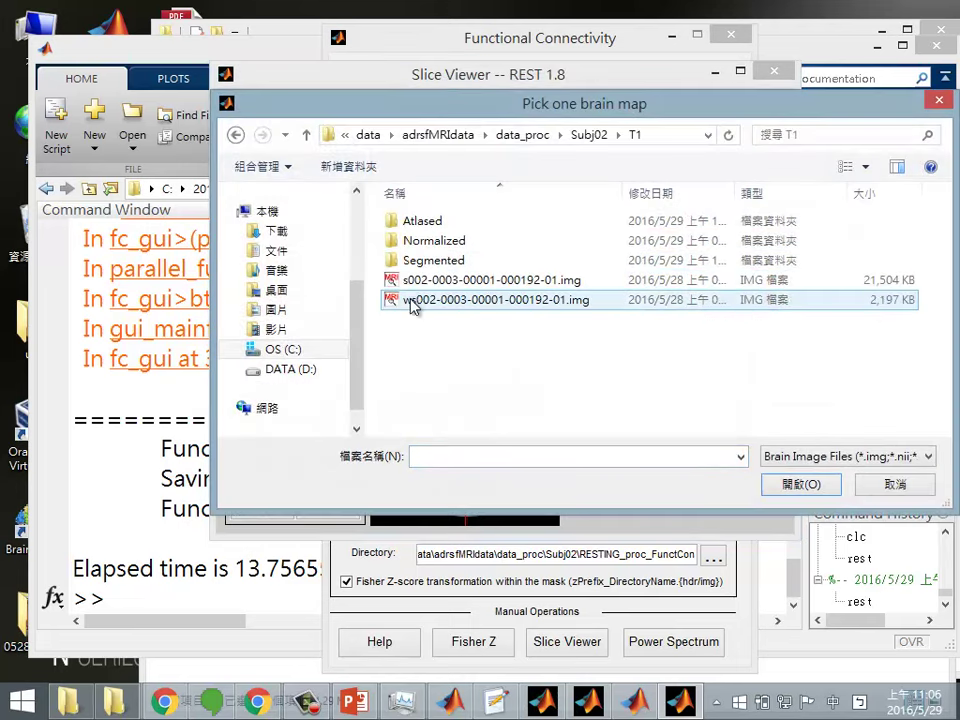
double_click(424, 222)
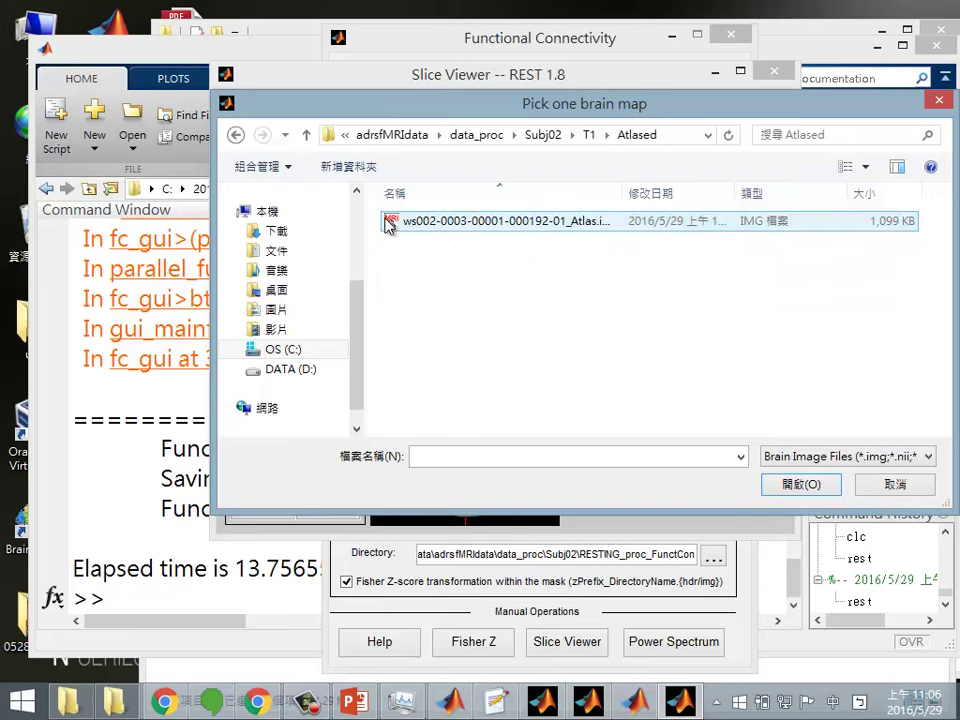
double_click(446, 228)
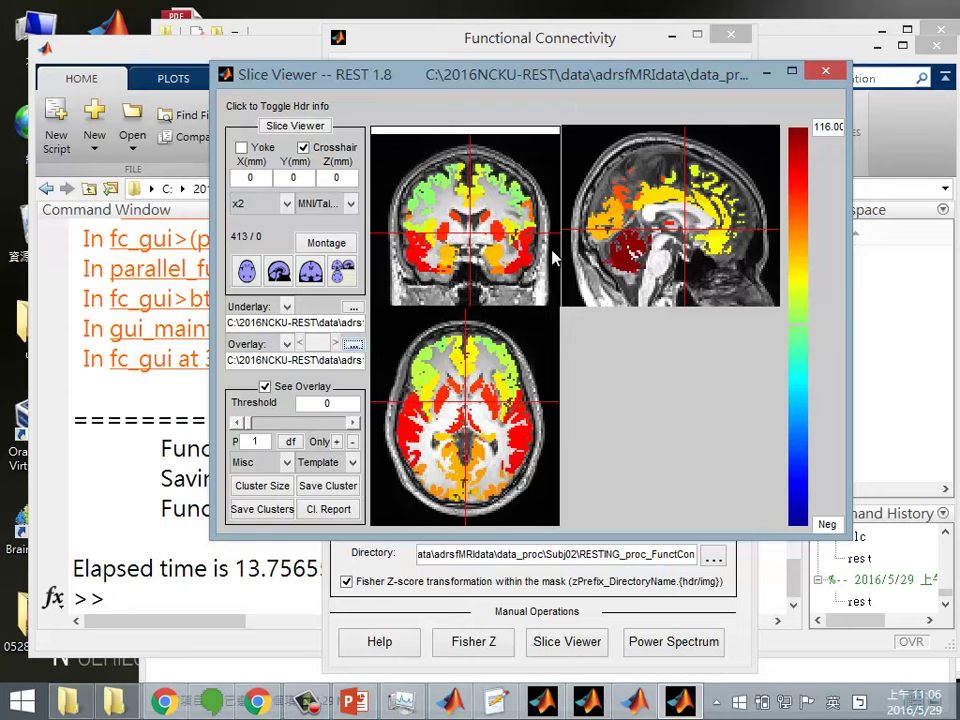
Examine the atlas labels at different frontal, cortical and deep brain locations by moving the crosshair through the coronal and sagittal views
left_click_drag(578, 88, 443, 89)
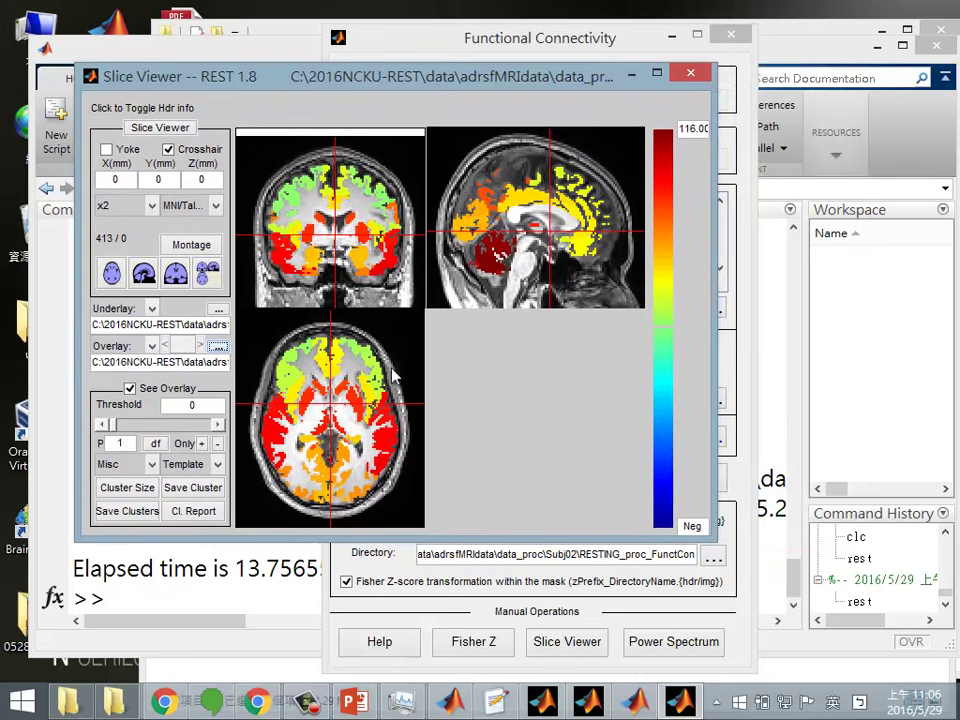
left_click(358, 232)
left_click(530, 170)
left_click(546, 193)
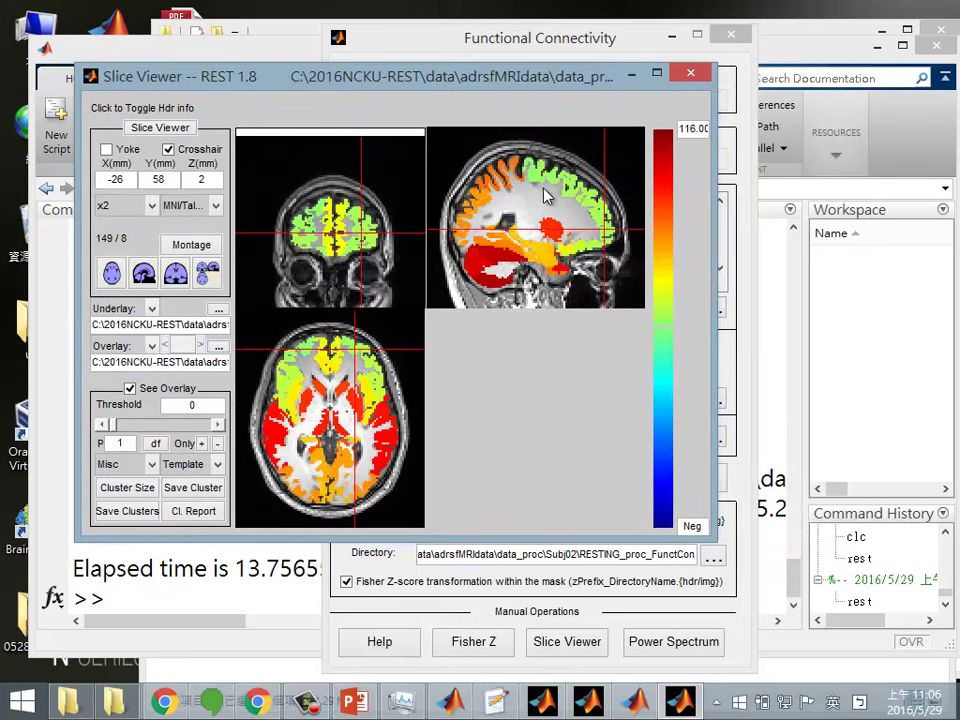
left_click(545, 210)
left_click(528, 245)
left_click(514, 265)
left_click(330, 195)
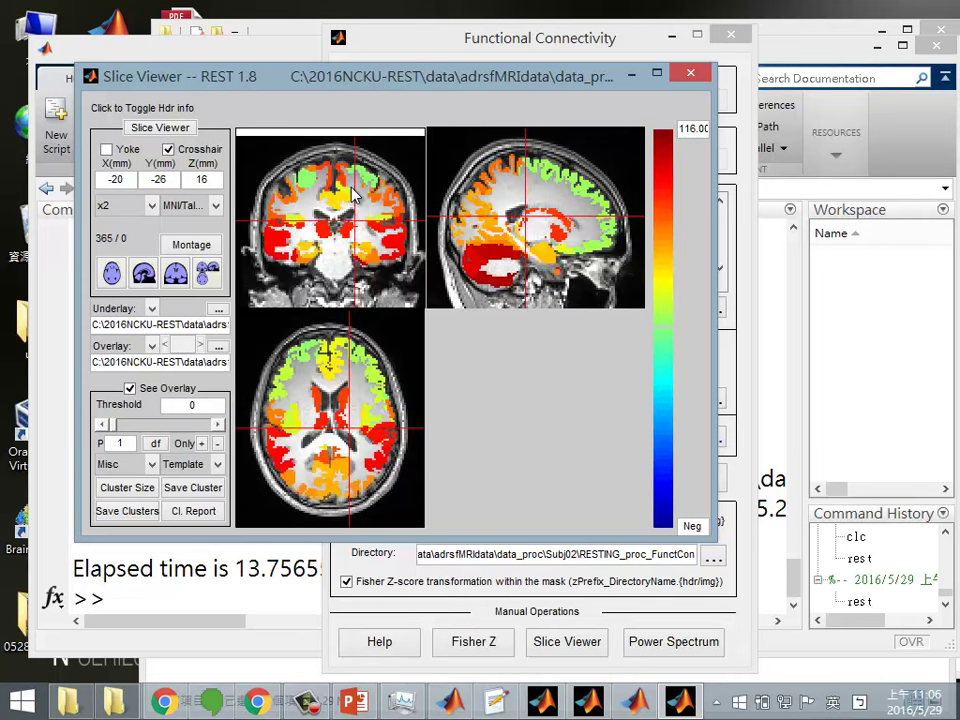
left_click(344, 185)
left_click(543, 186)
left_click(347, 210)
left_click(349, 228)
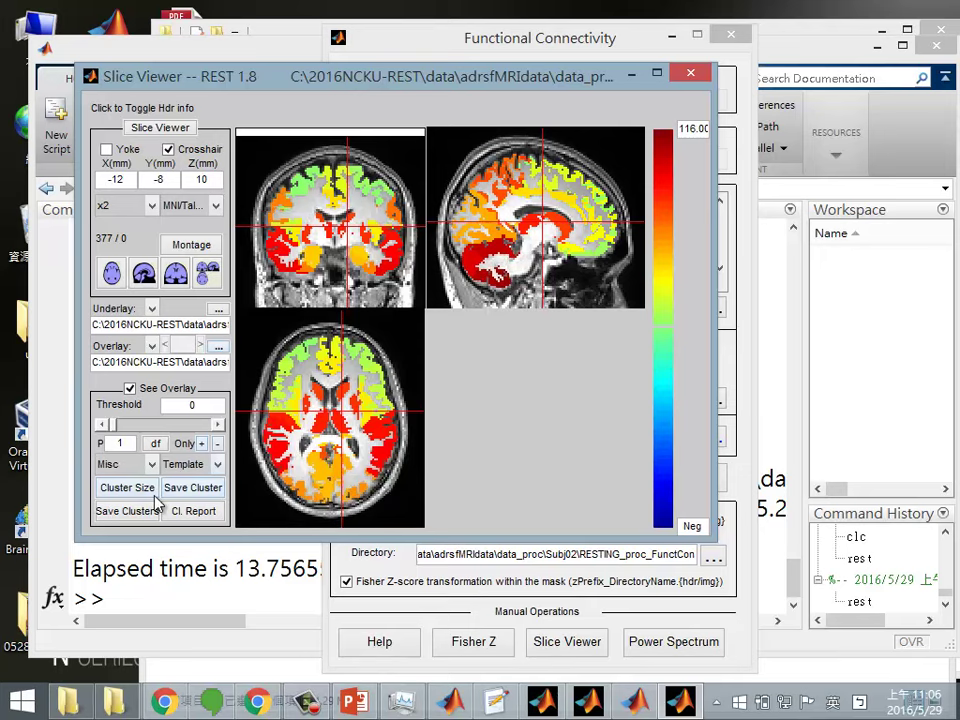
Browse to the Ibaspm_64 folder on drive C and select the atlas69.cod file
left_click(115, 703)
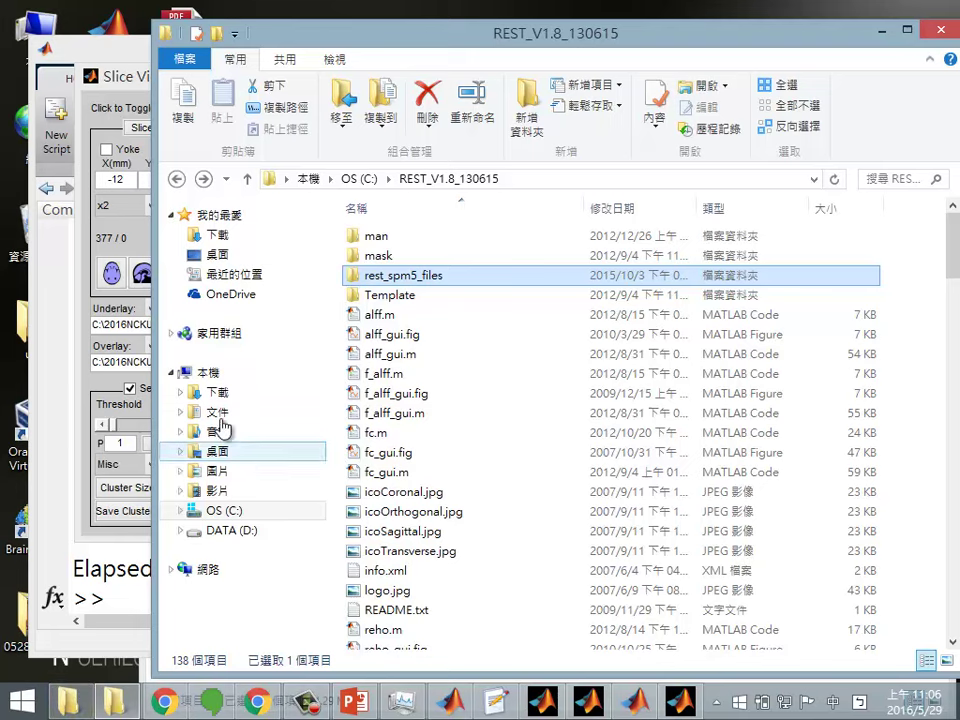
left_click(238, 512)
scroll(417, 478, "down", 5)
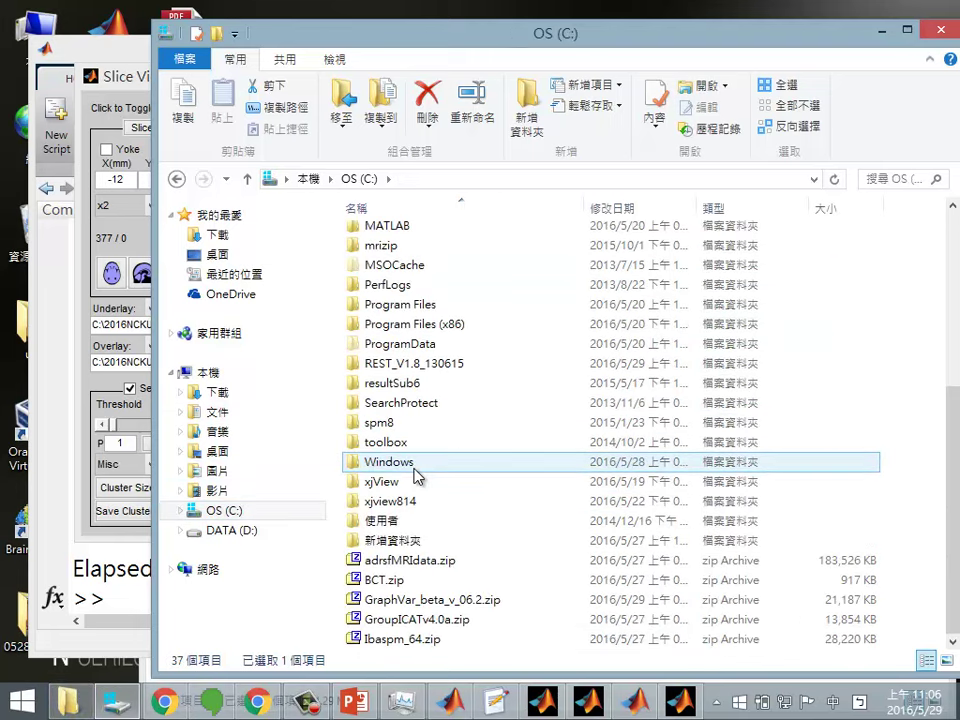
scroll(418, 476, "up", 4)
double_click(390, 387)
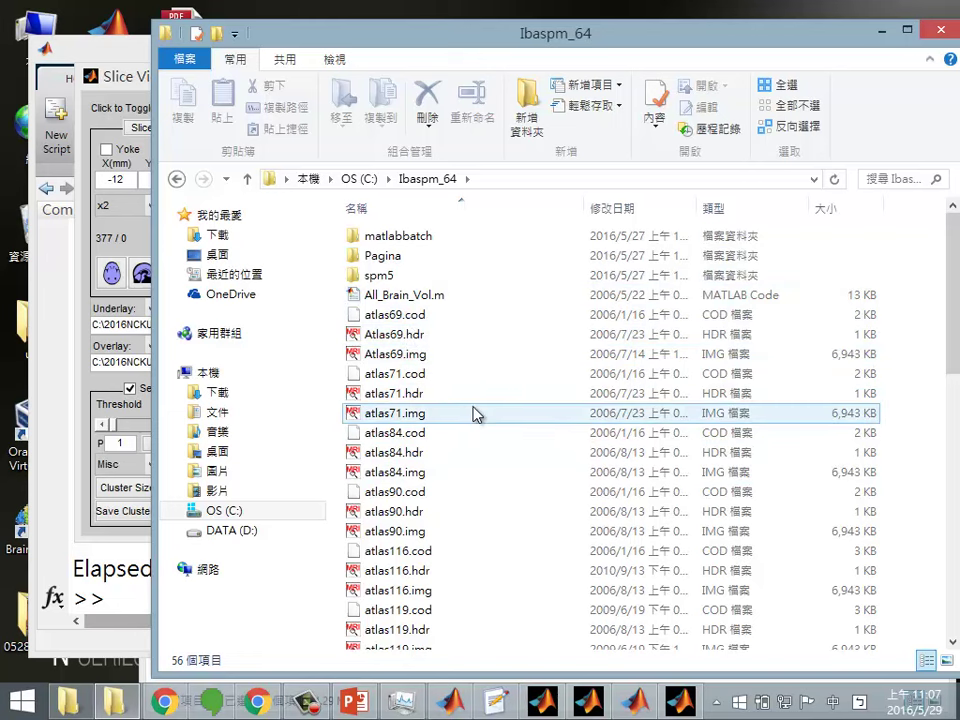
left_click(408, 316)
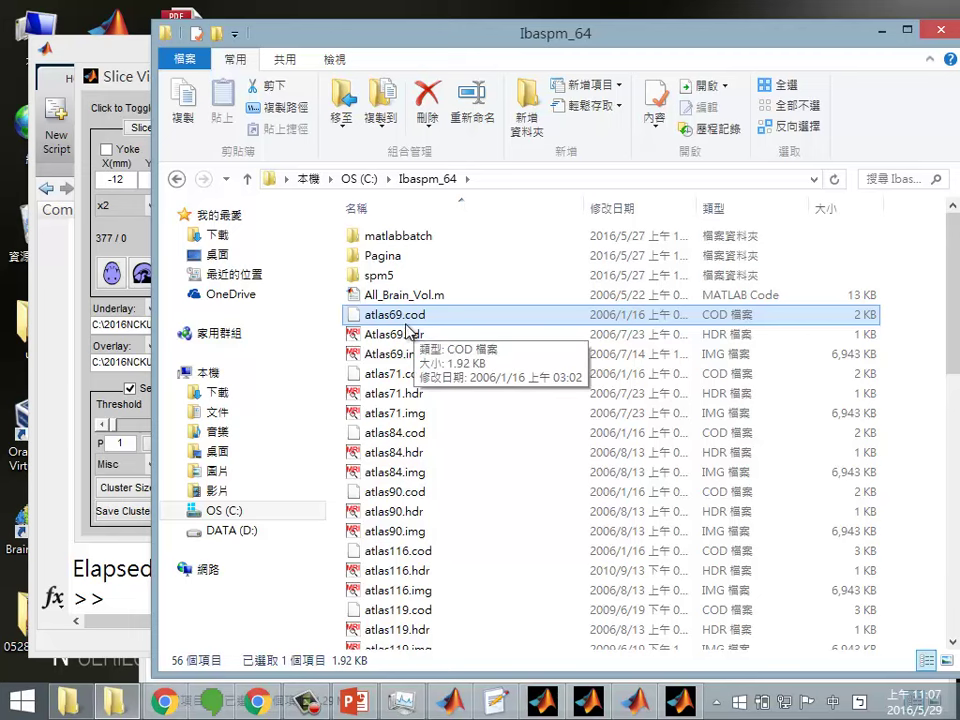
Open an empty Notepad window and place it beside the list of atlas files
left_click(22, 700)
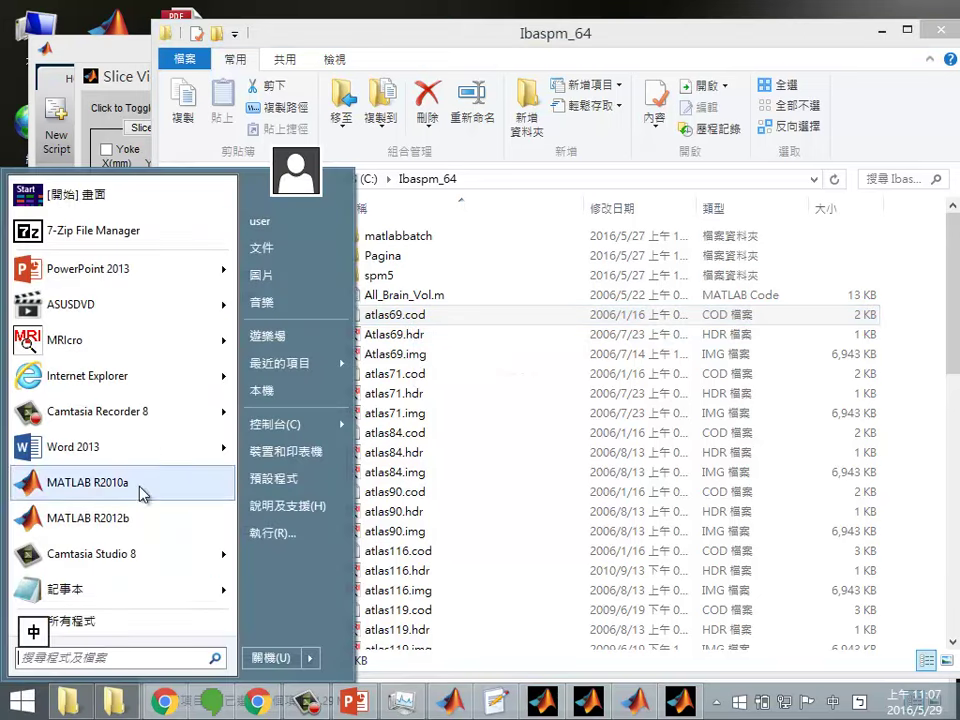
left_click(200, 589)
left_click_drag(395, 40, 808, 210)
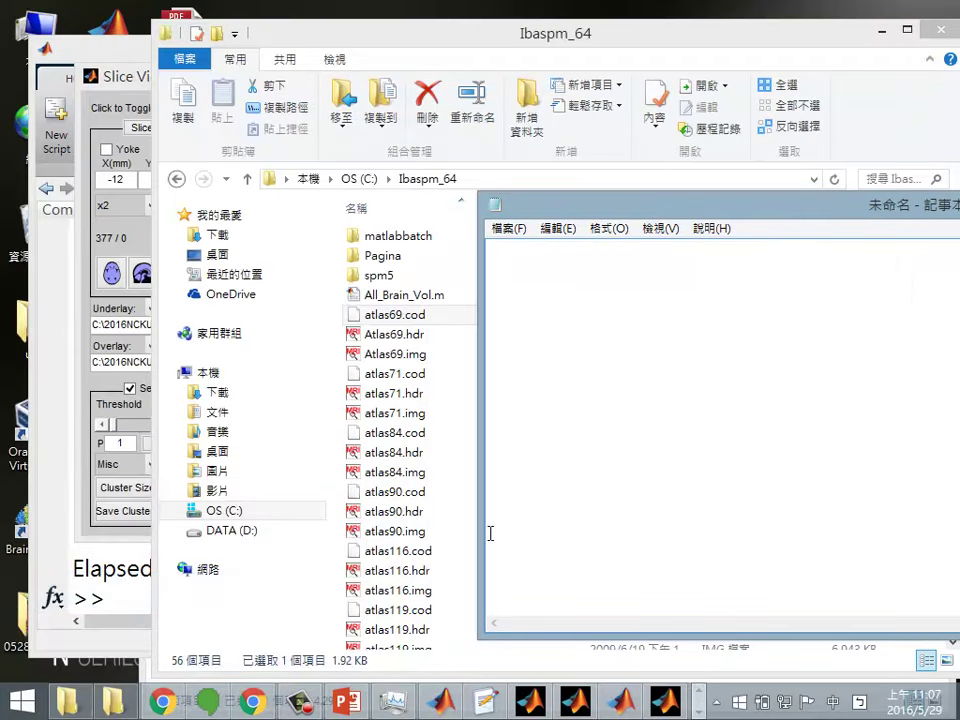
Open the atlas116.cod file in the Notepad window and reposition the window so the full region list is in view
left_click(403, 556)
left_click_drag(403, 556, 560, 420)
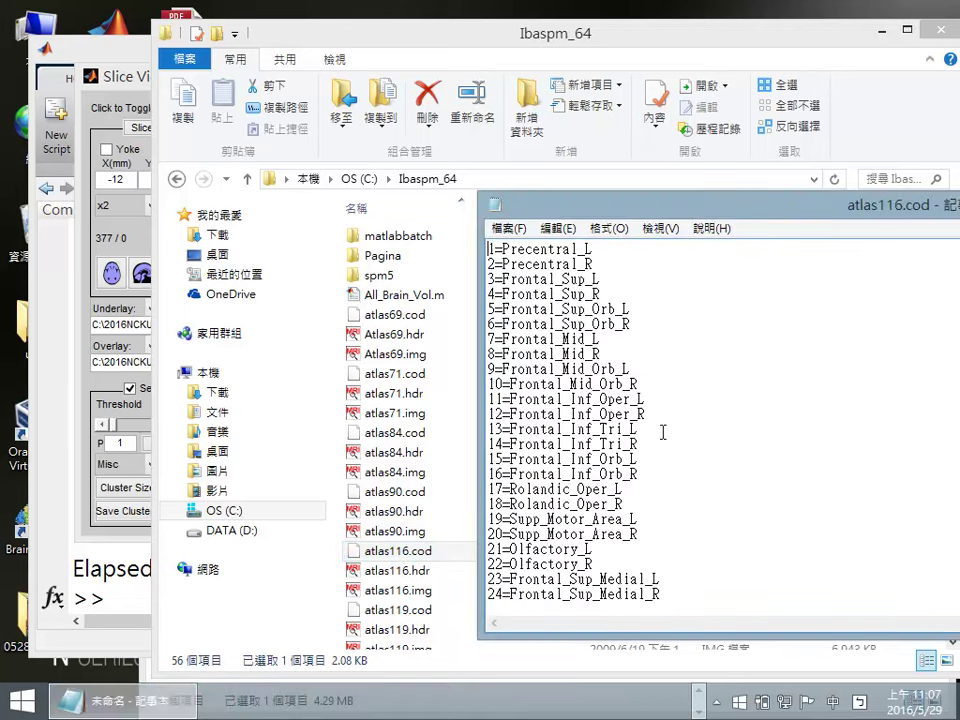
left_click_drag(532, 160, 218, 76)
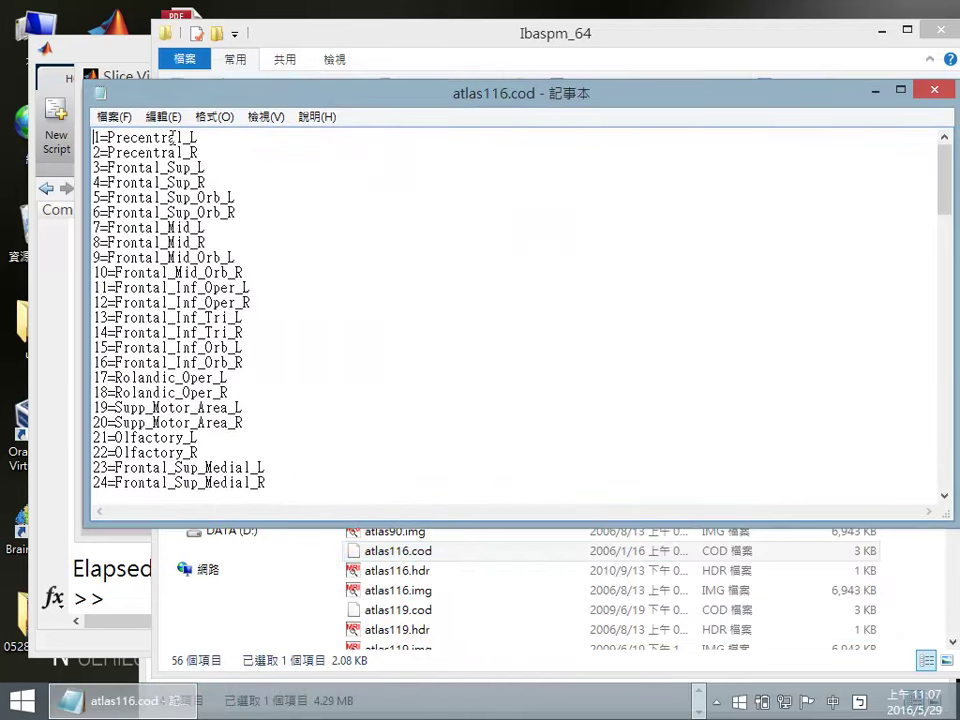
Look up the atlas116 codes for the left and right precentral and thalamus regions, then close the list
left_click_drag(122, 137, 189, 137)
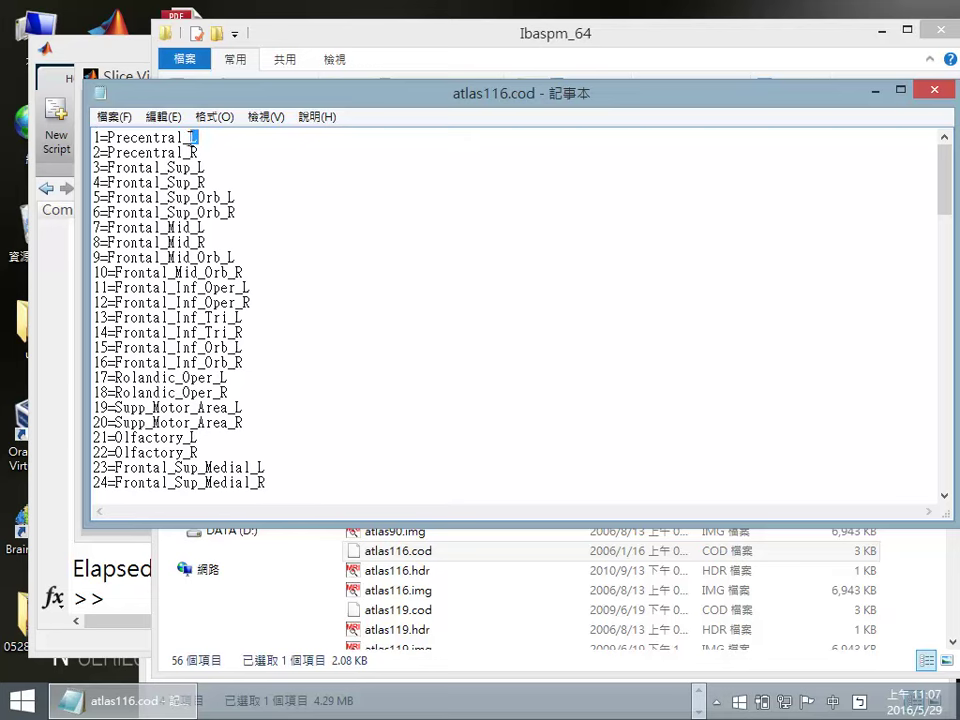
left_click_drag(432, 104, 352, 145)
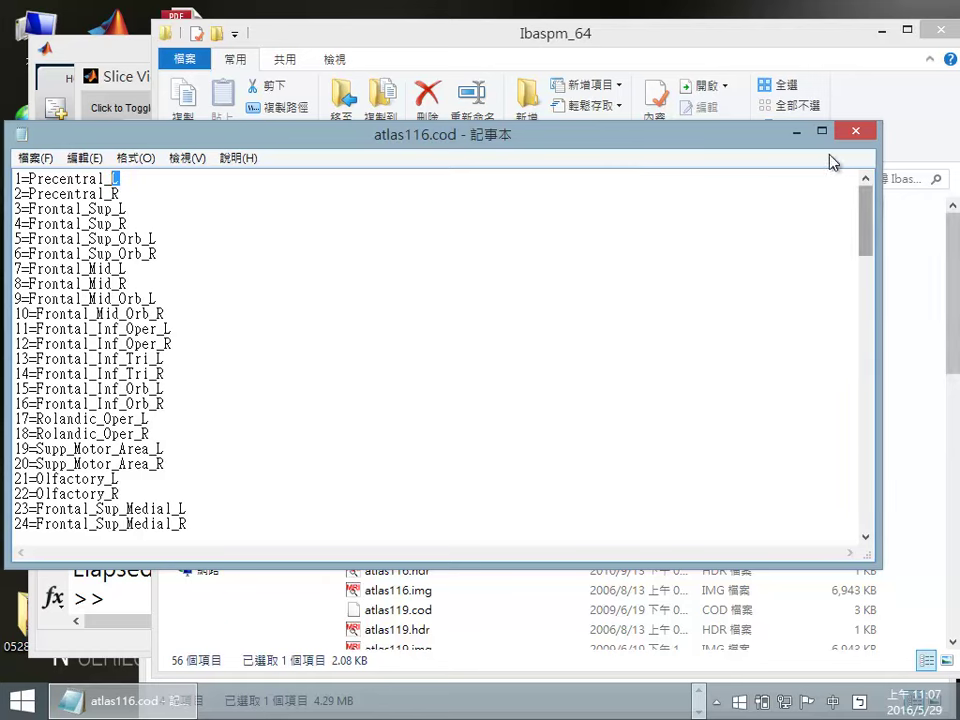
left_click_drag(174, 140, 257, 100)
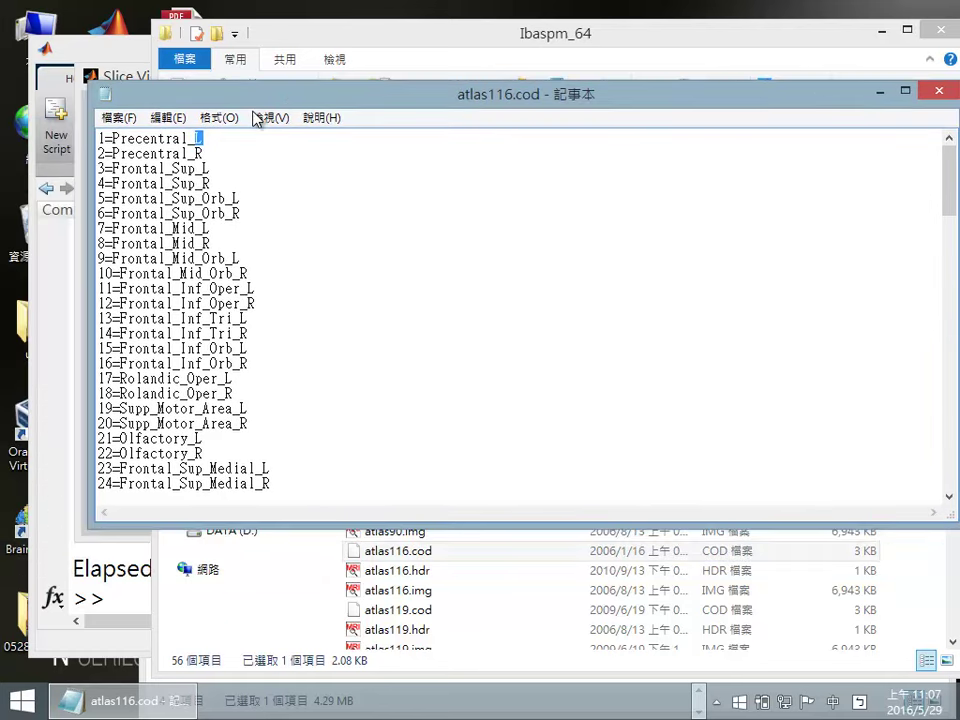
scroll(296, 315, "down", 20)
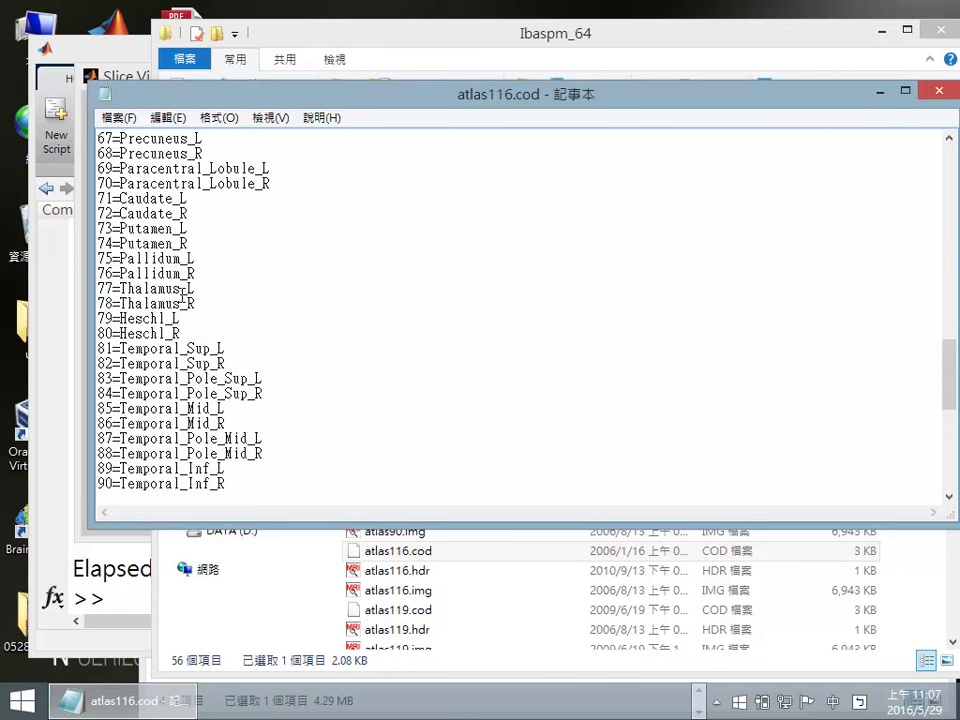
left_click_drag(195, 303, 97, 289)
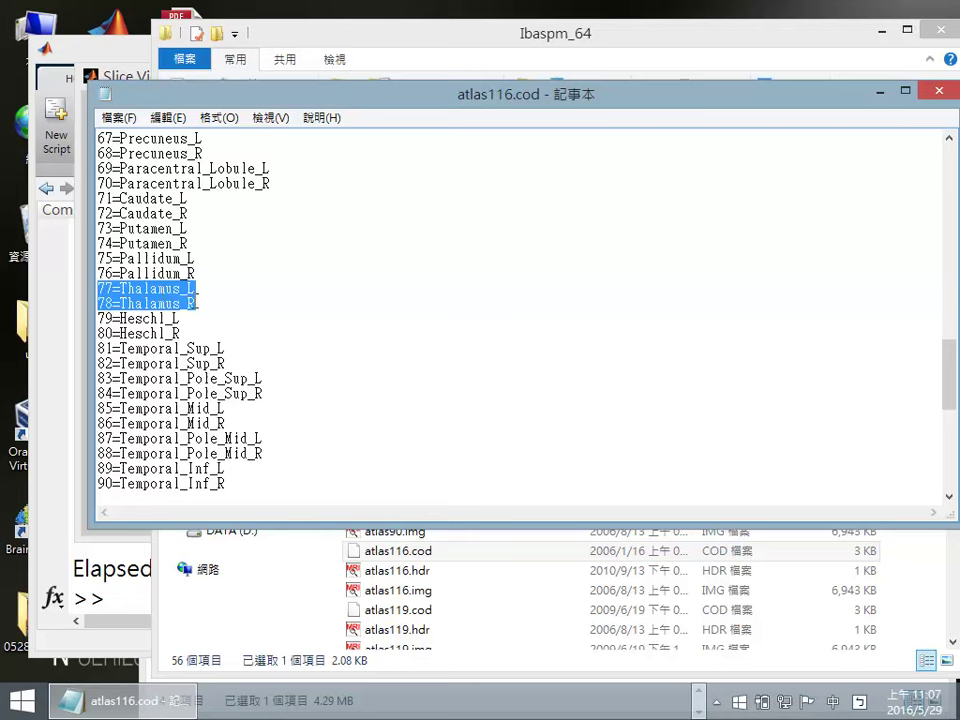
scroll(237, 331, "up", 20)
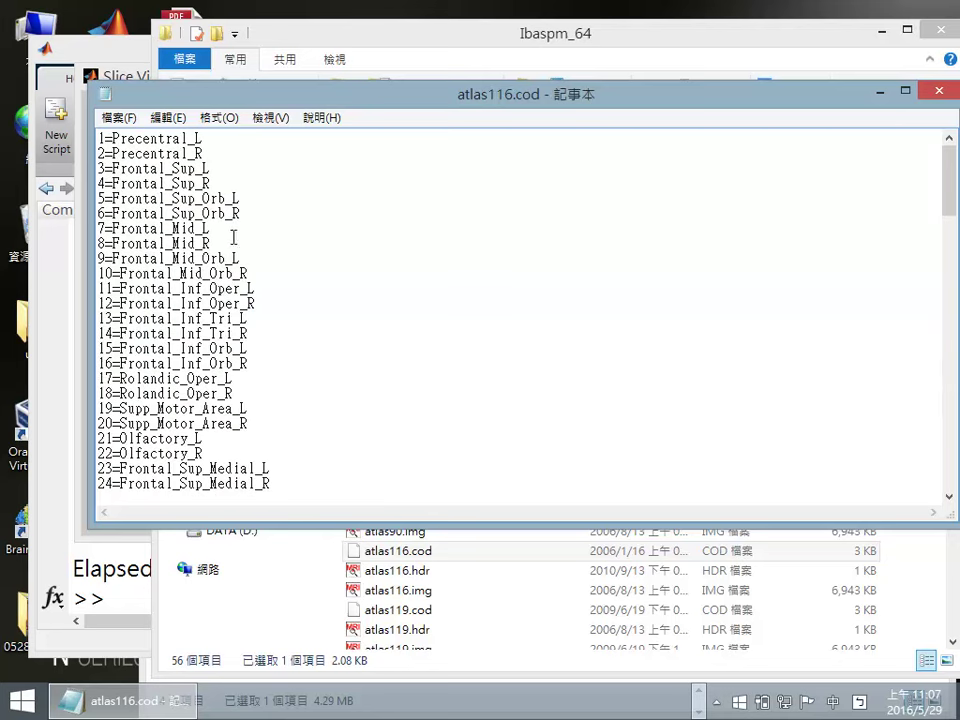
left_click_drag(218, 148, 97, 138)
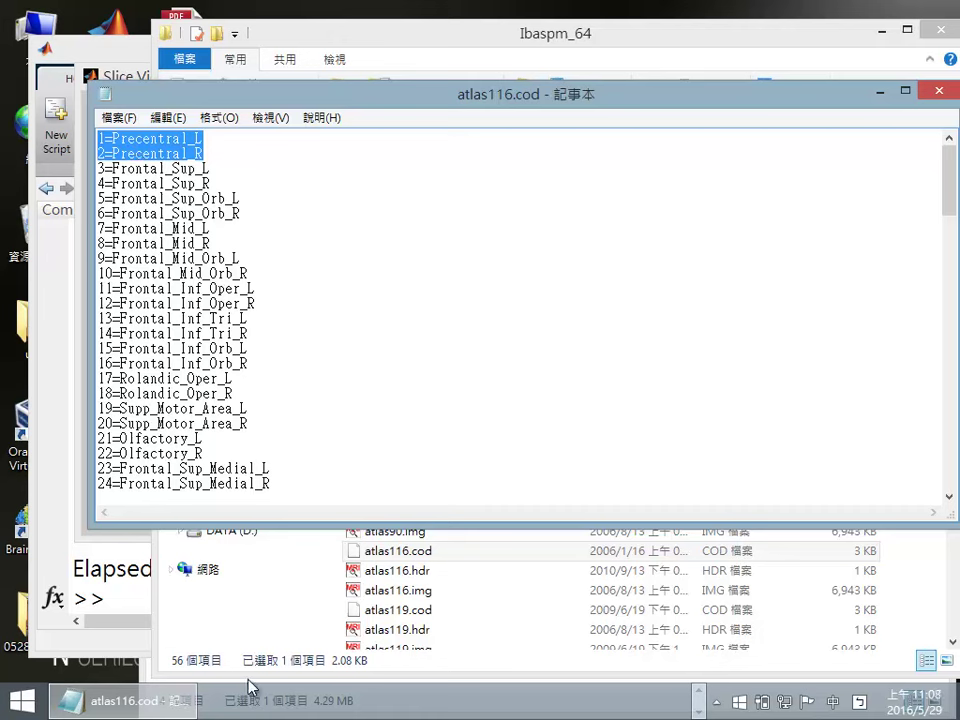
left_click(938, 91)
Switch to Slice Viewer, limit the overlay's threshold series to 1, and place the crosshair inside the displayed region
left_click(680, 704)
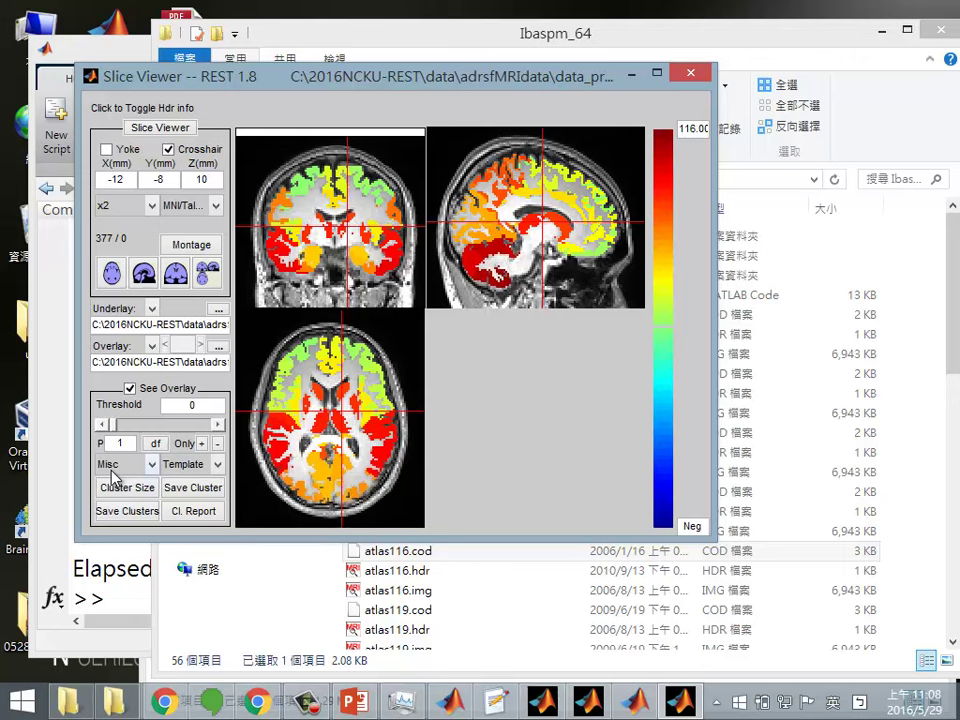
left_click(151, 465)
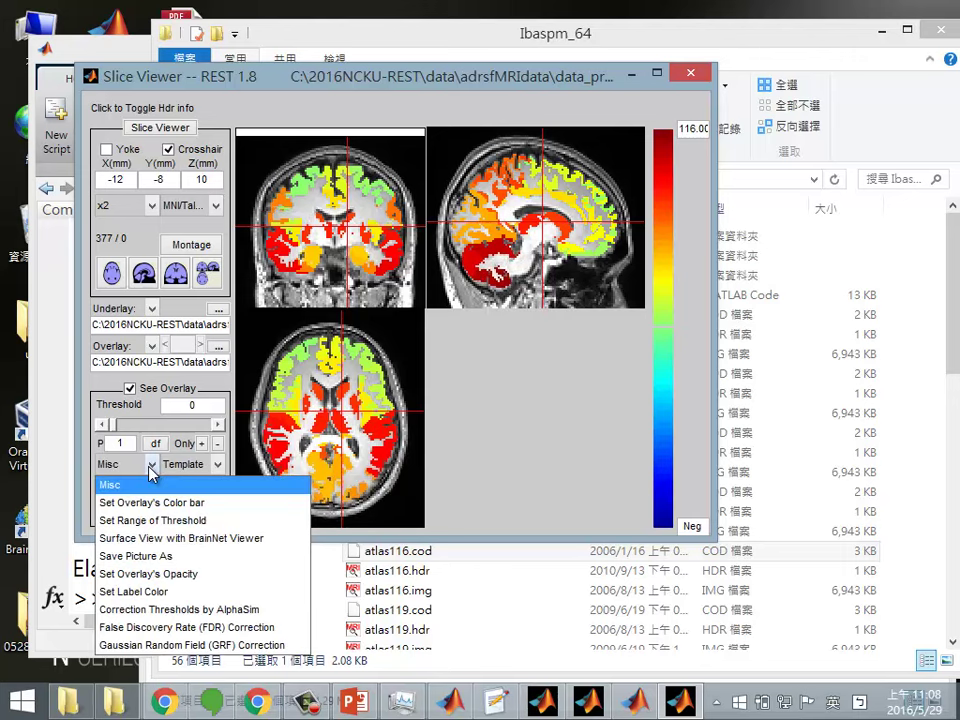
left_click(163, 521)
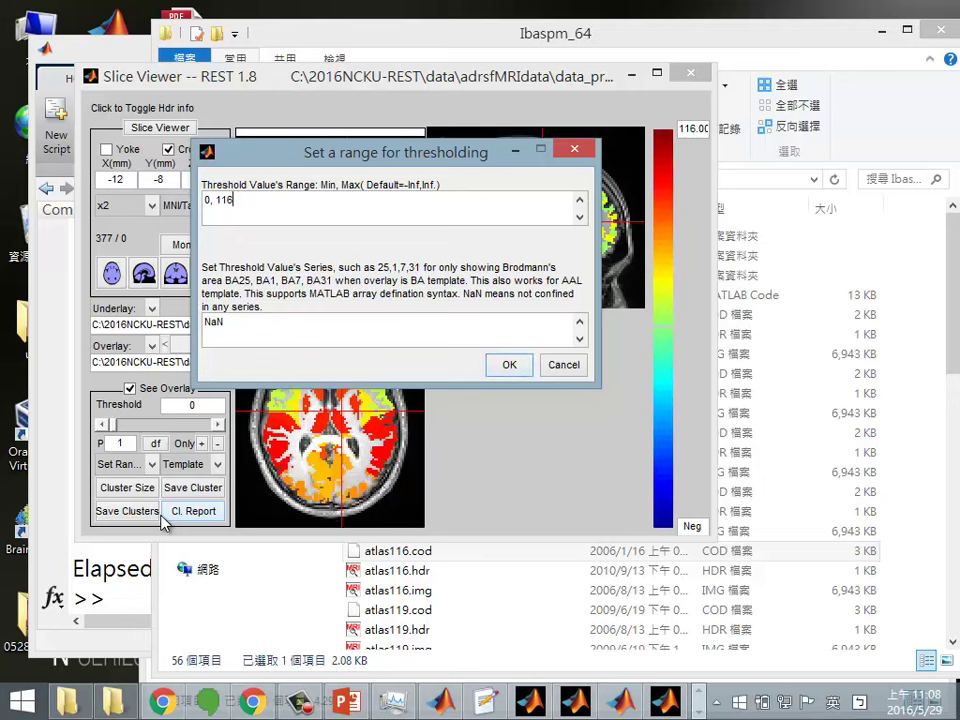
left_click(253, 193)
left_click_drag(257, 324, 172, 322)
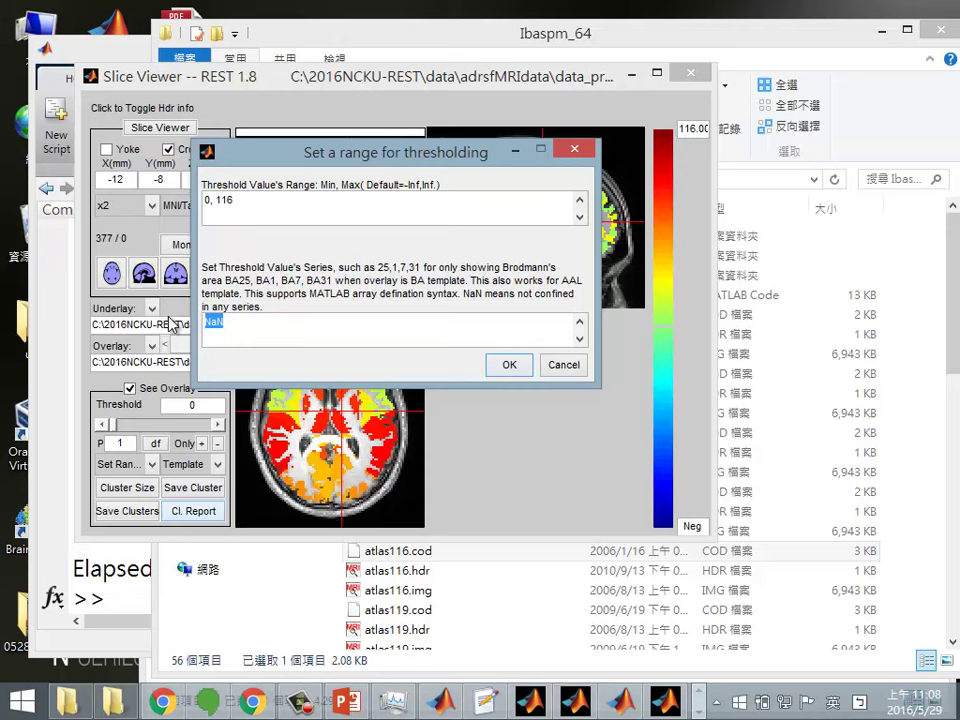
type("1")
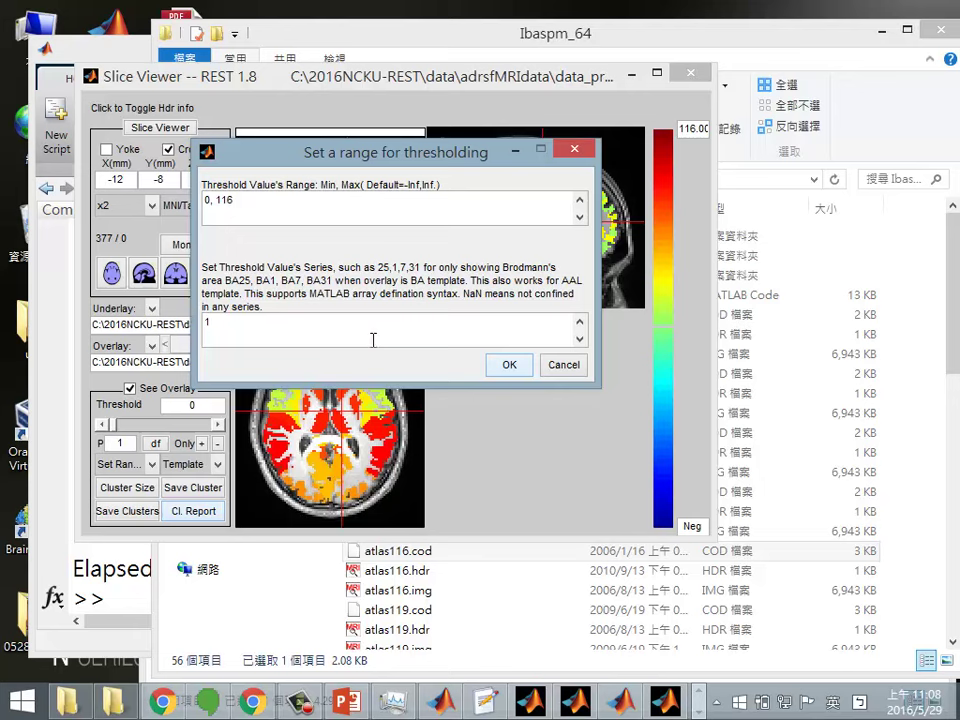
left_click(508, 365)
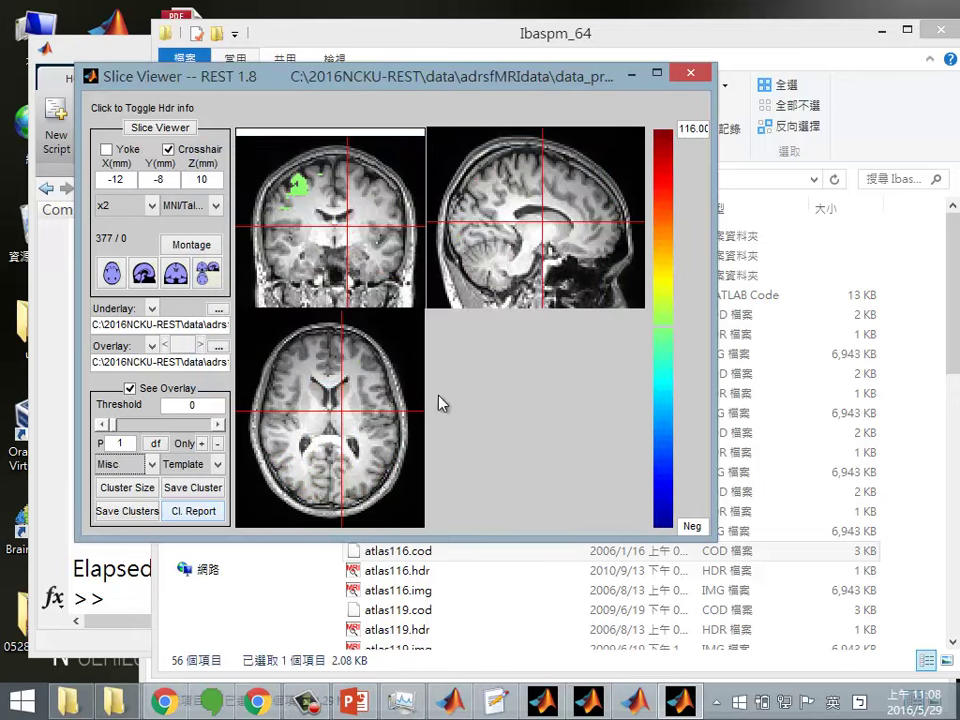
left_click(301, 191)
left_click(298, 184)
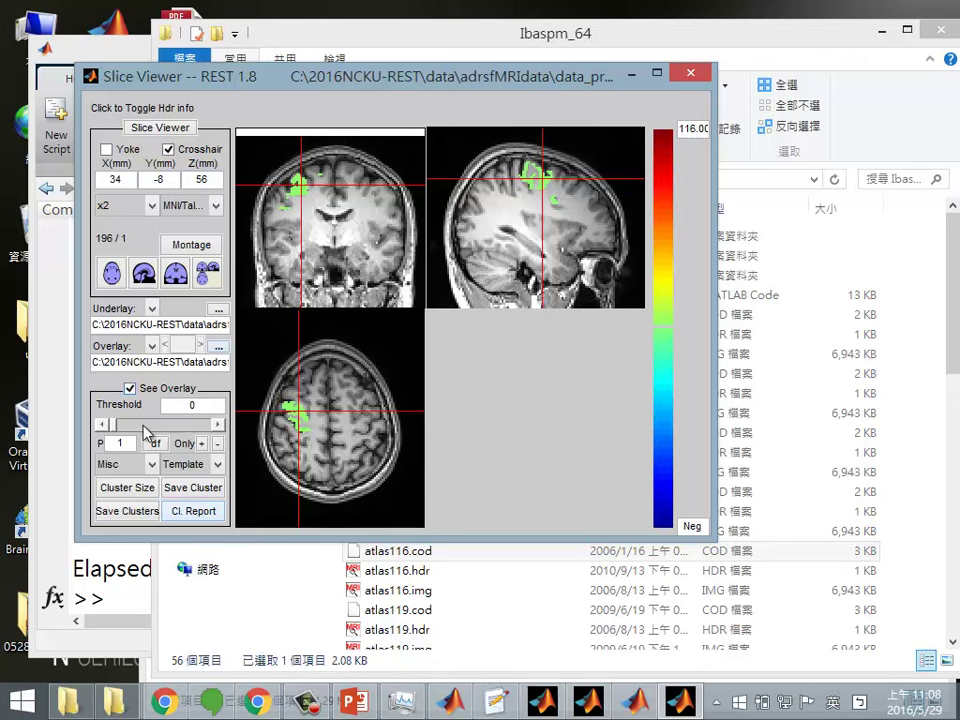
Set the overlay's threshold value series to 1,2 to show both precentral regions
left_click(139, 465)
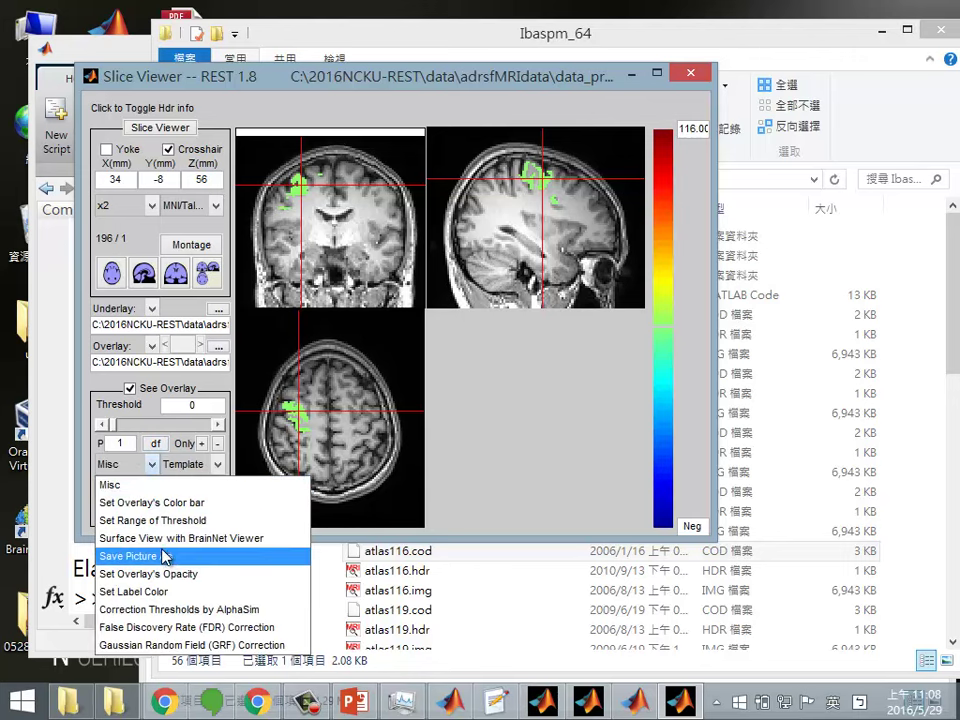
left_click(195, 520)
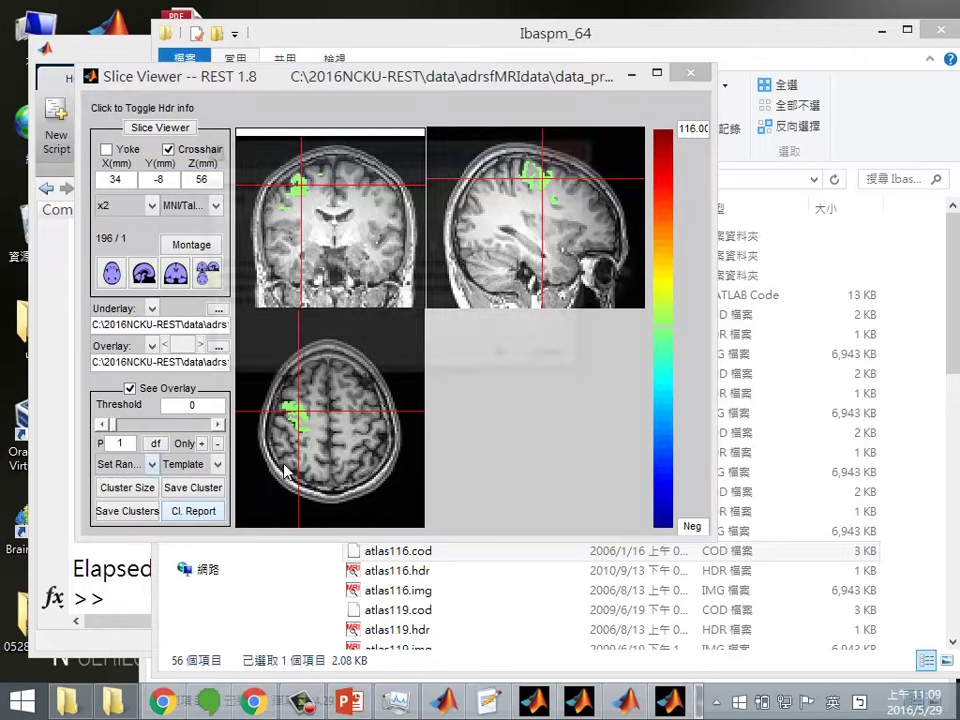
type(",2")
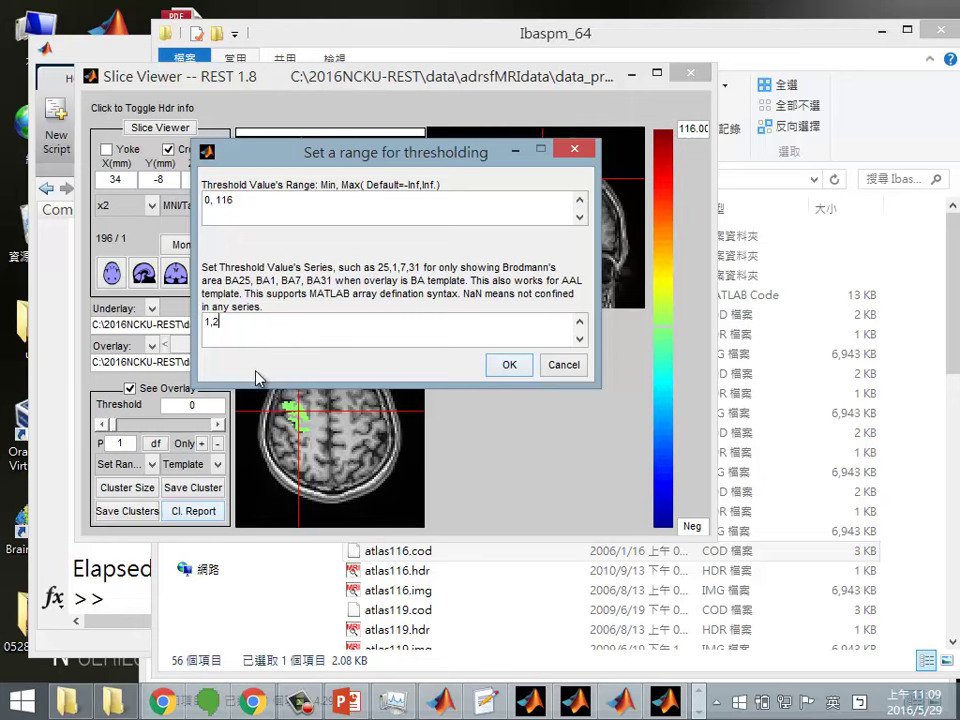
left_click(514, 370)
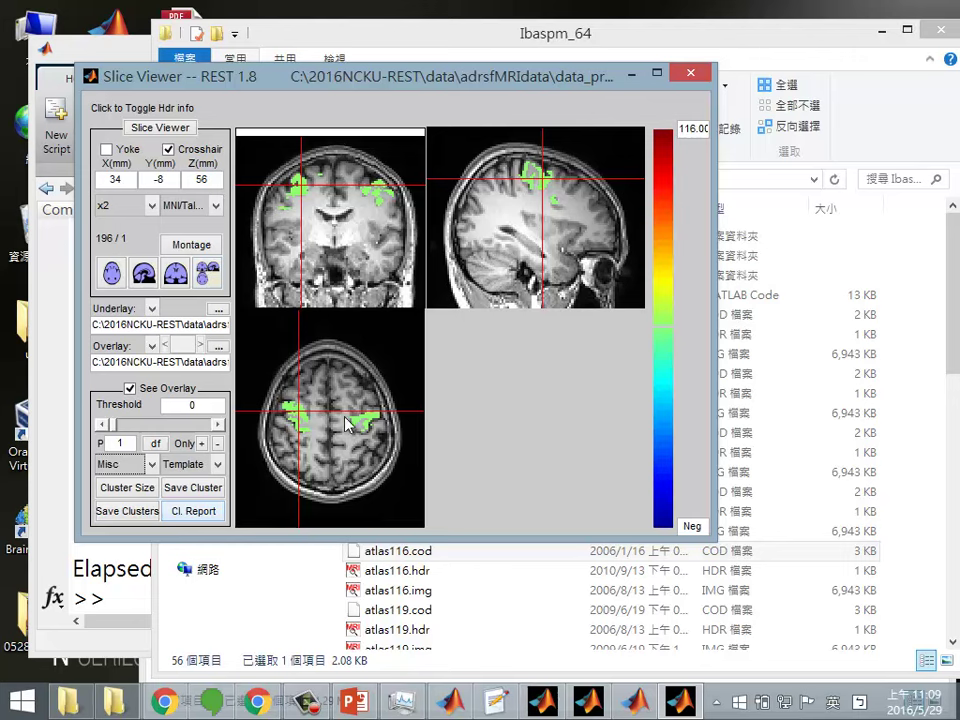
Restrict the overlay's threshold value series to 1 again
left_click(147, 467)
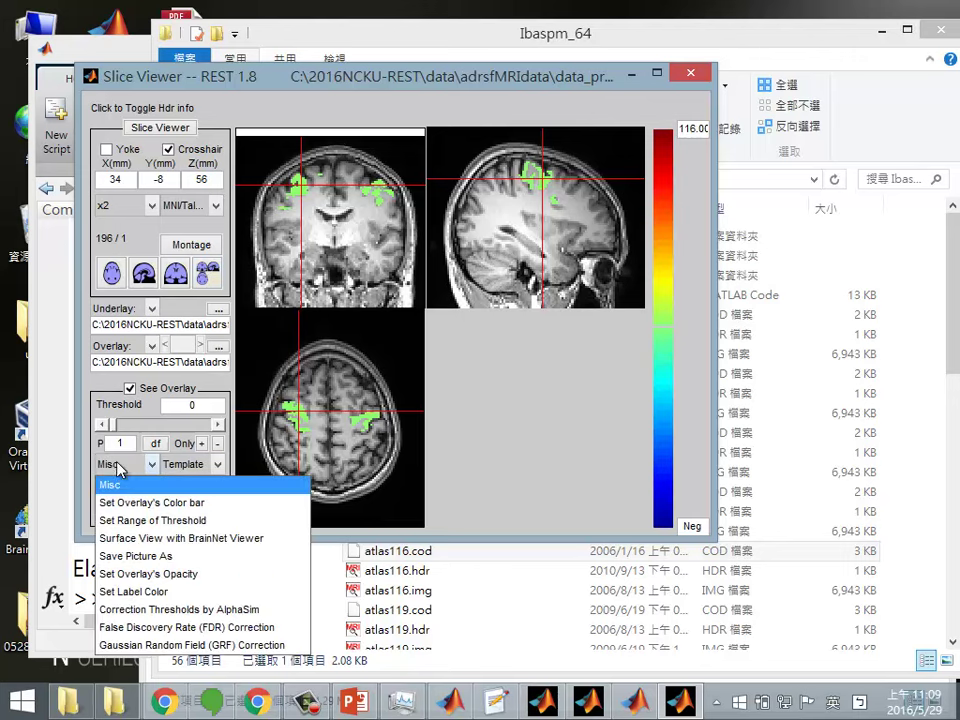
left_click(147, 521)
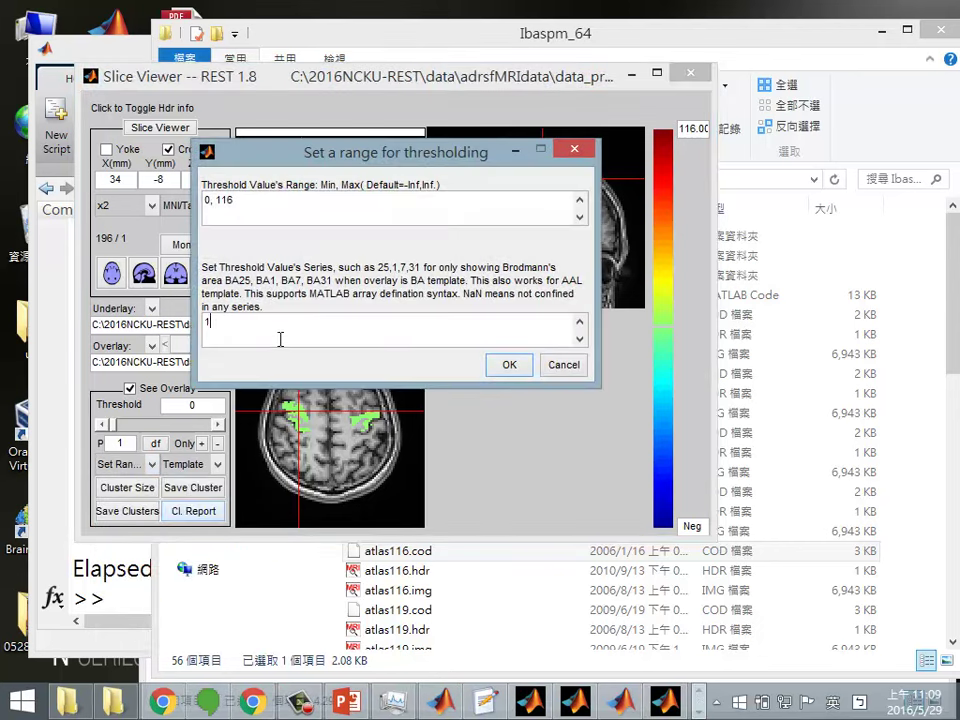
left_click(512, 370)
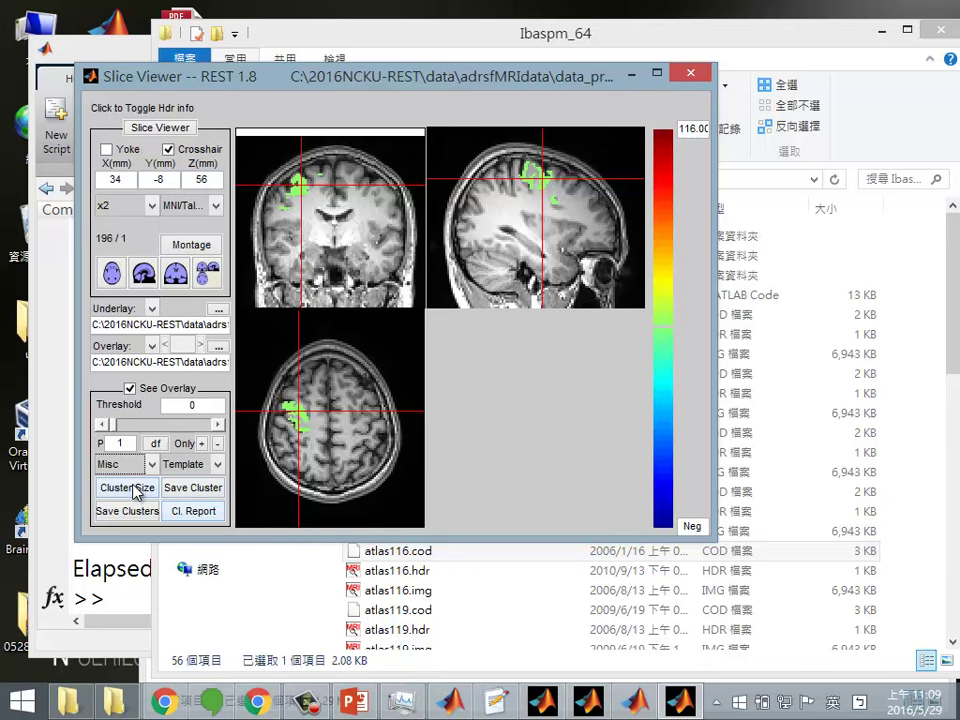
Threshold the overlay by cluster size, keeping only clusters greater than 30 voxels
left_click_drag(158, 543, 182, 420)
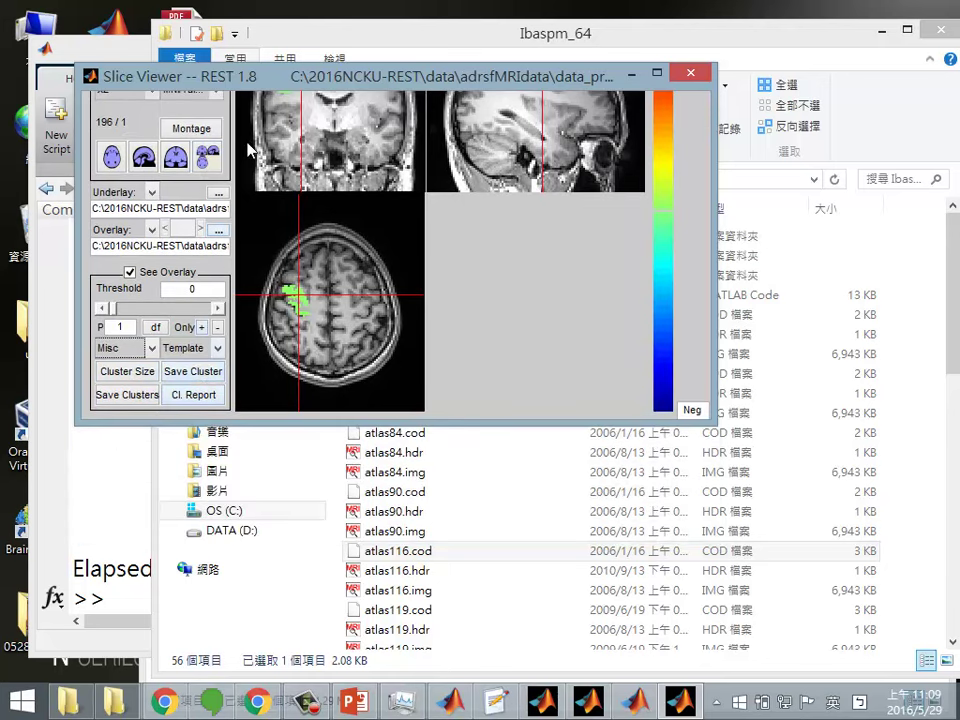
left_click(141, 373)
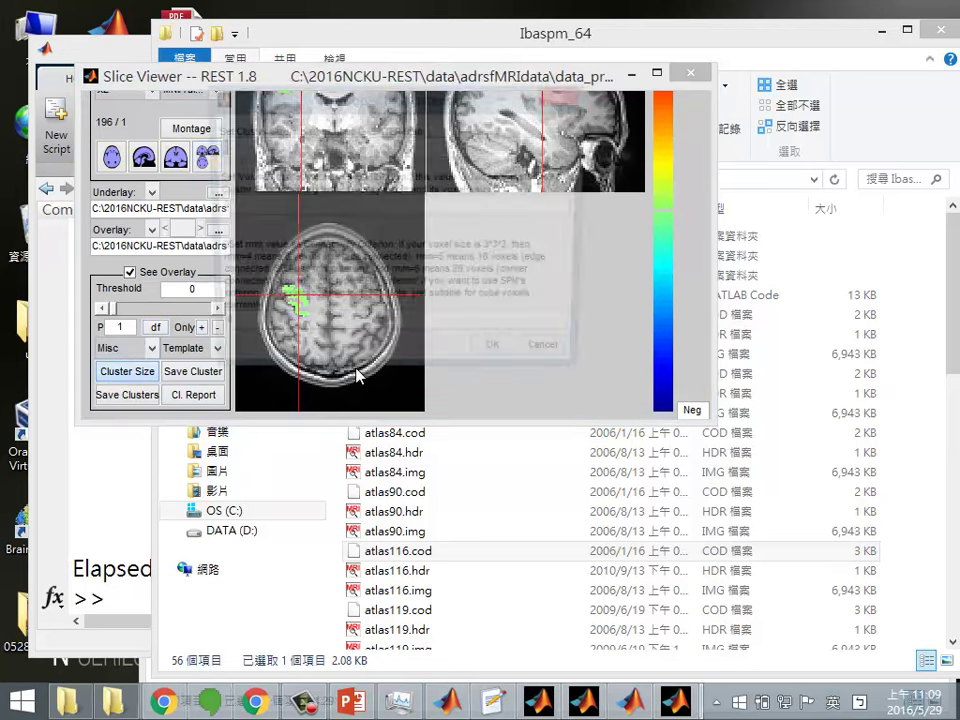
left_click_drag(386, 100, 473, 251)
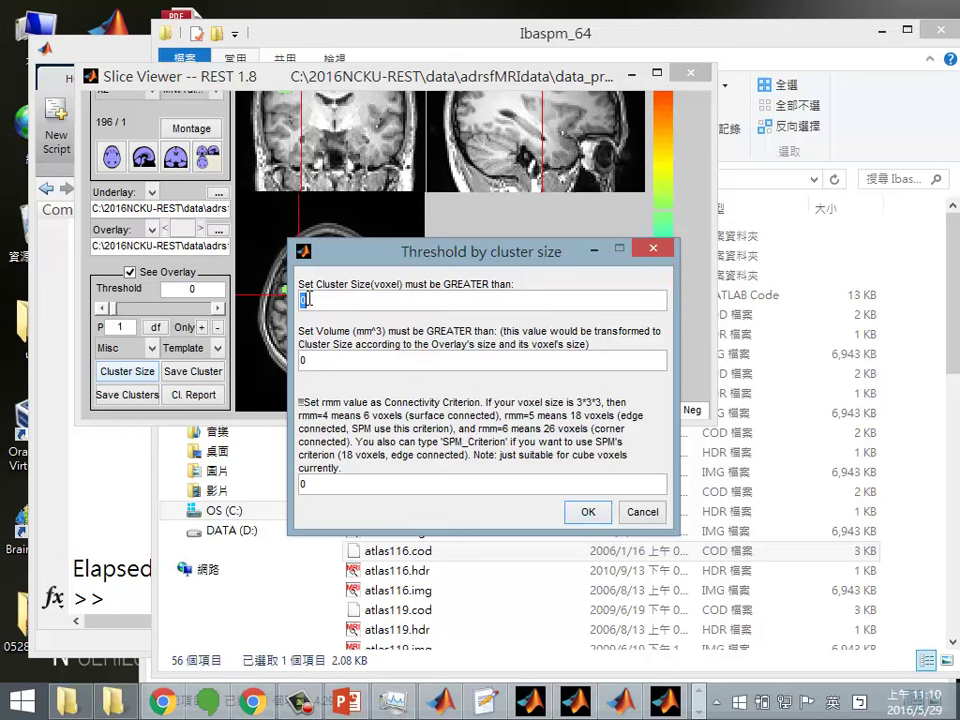
type("30")
key("Tab")
key("Tab")
left_click(588, 511)
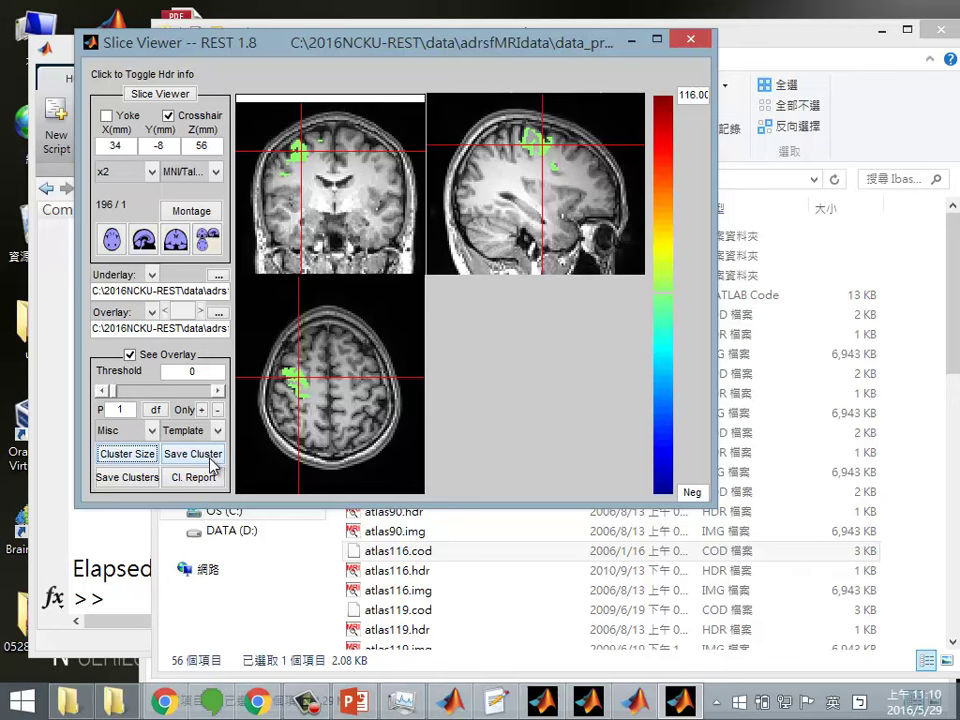
Check points in both hemispheres of the coronal view and return the crosshair to the green cluster at 34, -8, 56
left_click(300, 155)
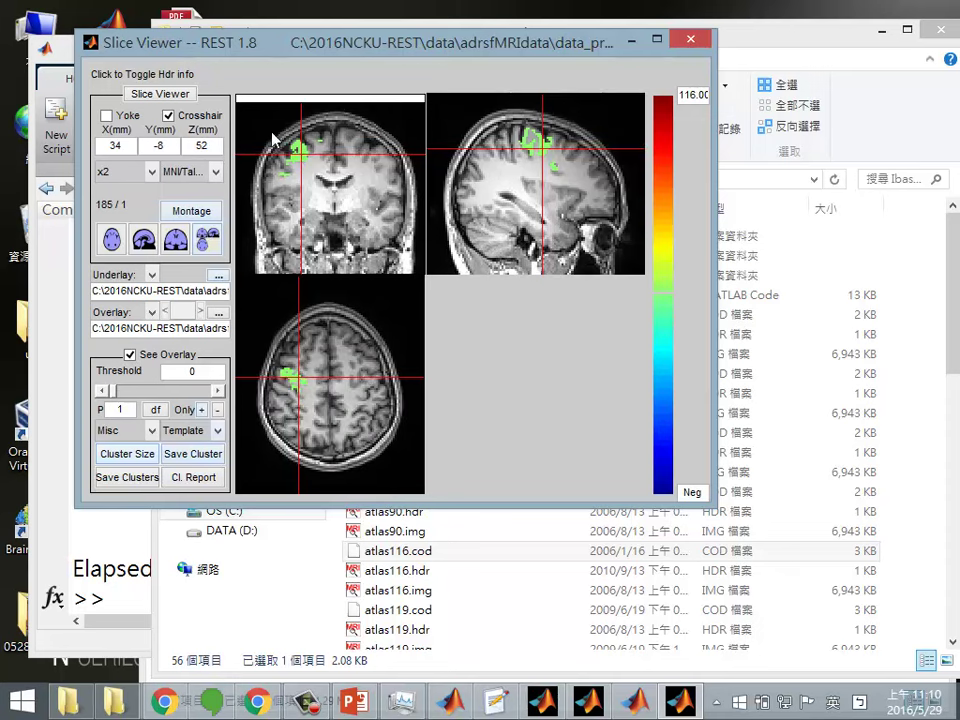
left_click(377, 195)
left_click(377, 167)
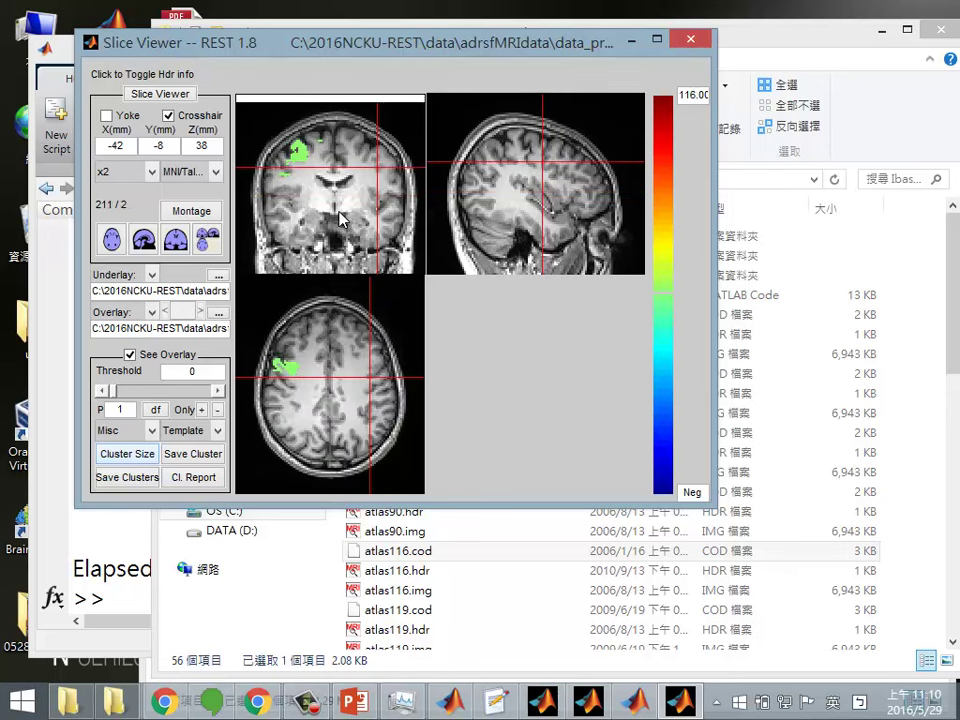
left_click(300, 152)
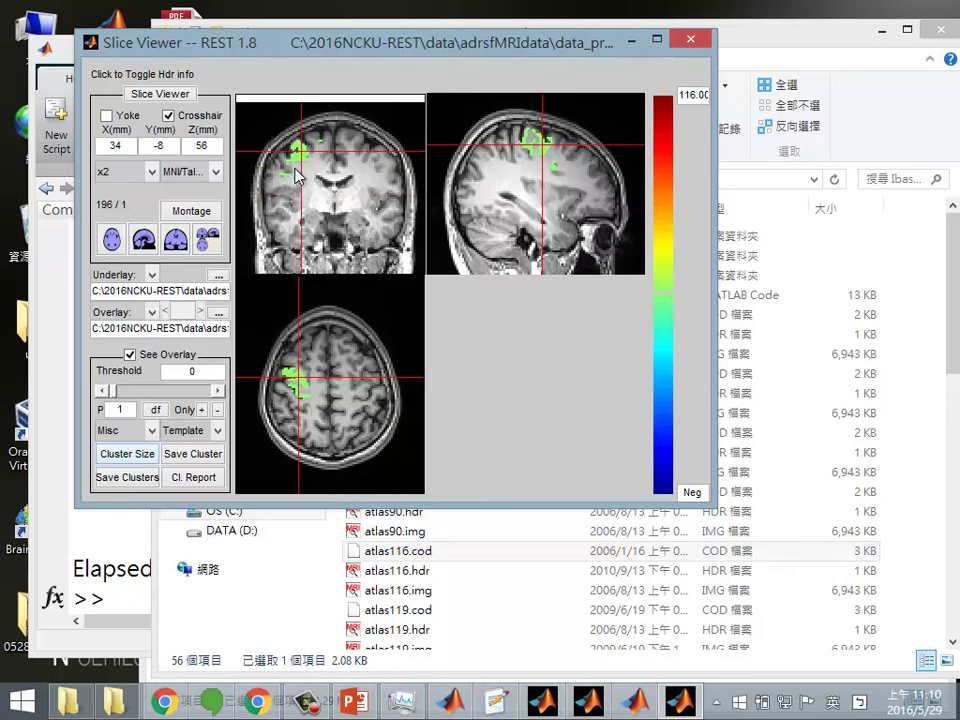
Save the current point's cluster as the NIfTI file Mask_PreCent_R in the Subj02 folder
left_click(205, 454)
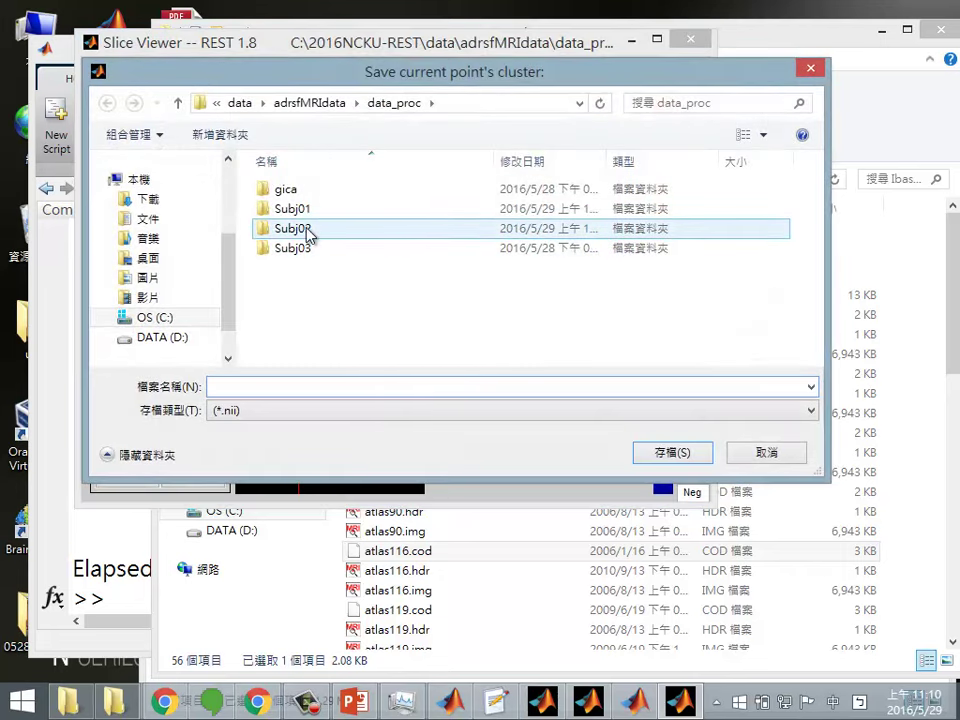
double_click(293, 229)
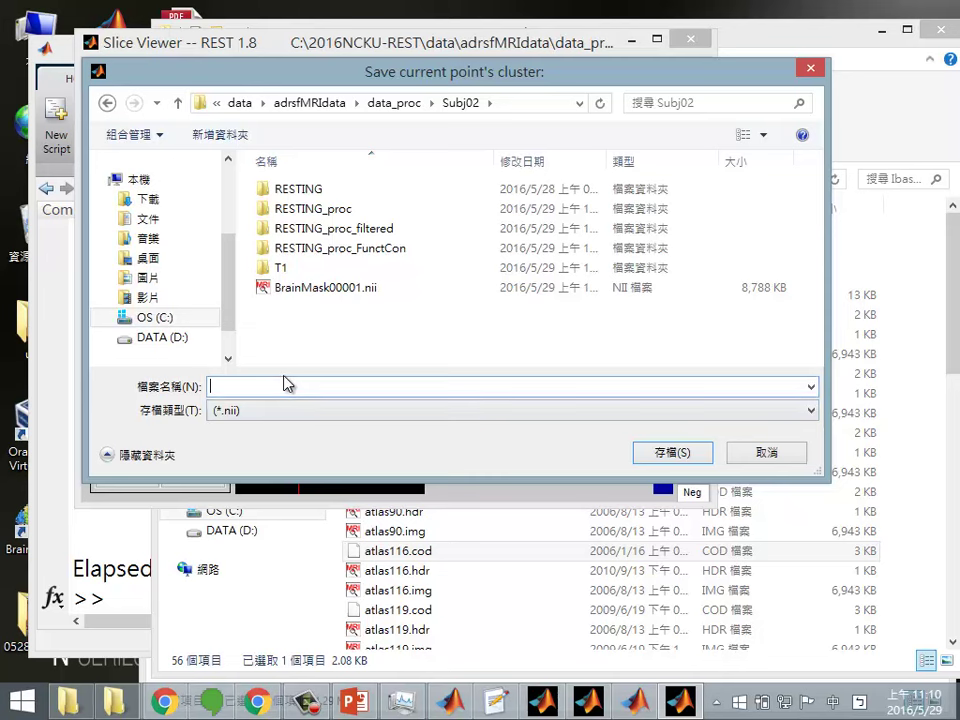
type("Ms")
key("Escape")
key("shift")
type("ask_PreCen")
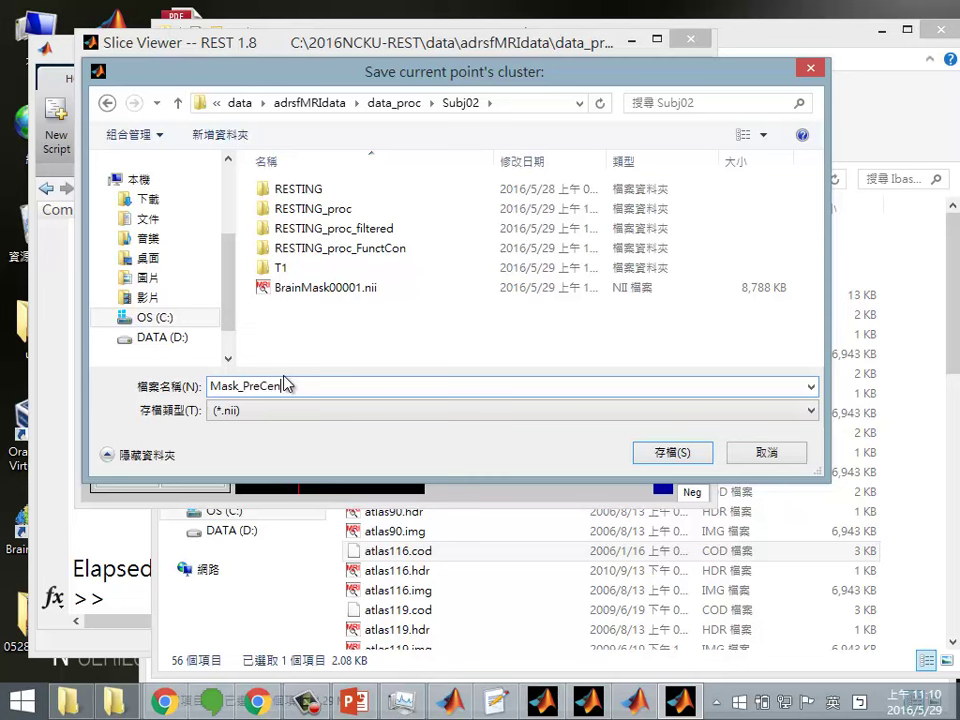
type("t_R")
left_click(668, 455)
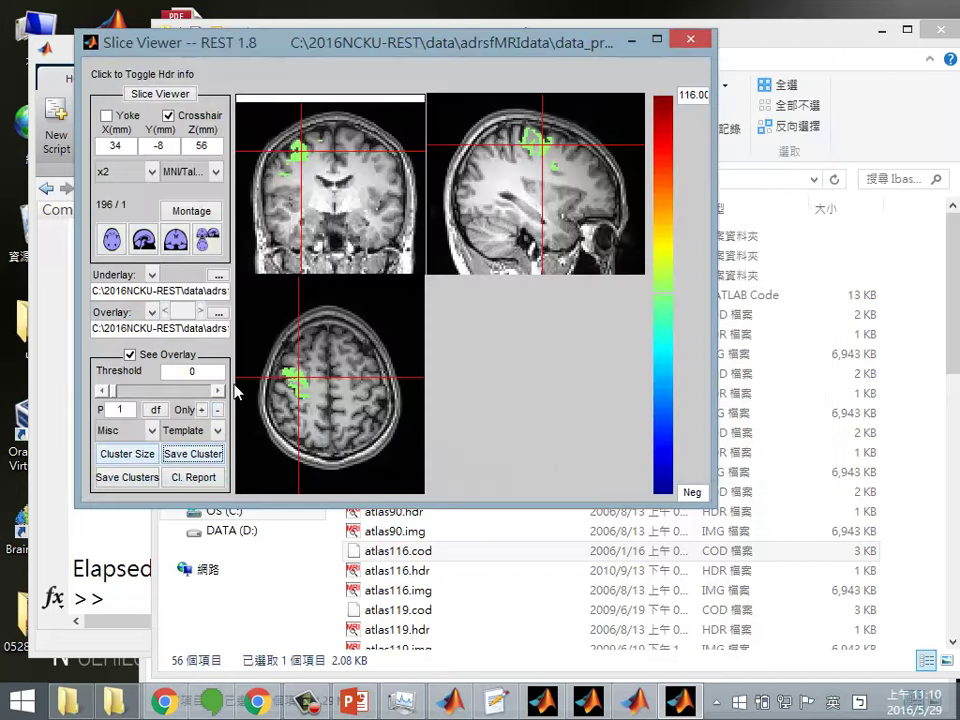
Switch to File Explorer and locate Mask_PreCent_R.nii in the Subj02 folder
left_click(514, 572)
left_click(95, 698)
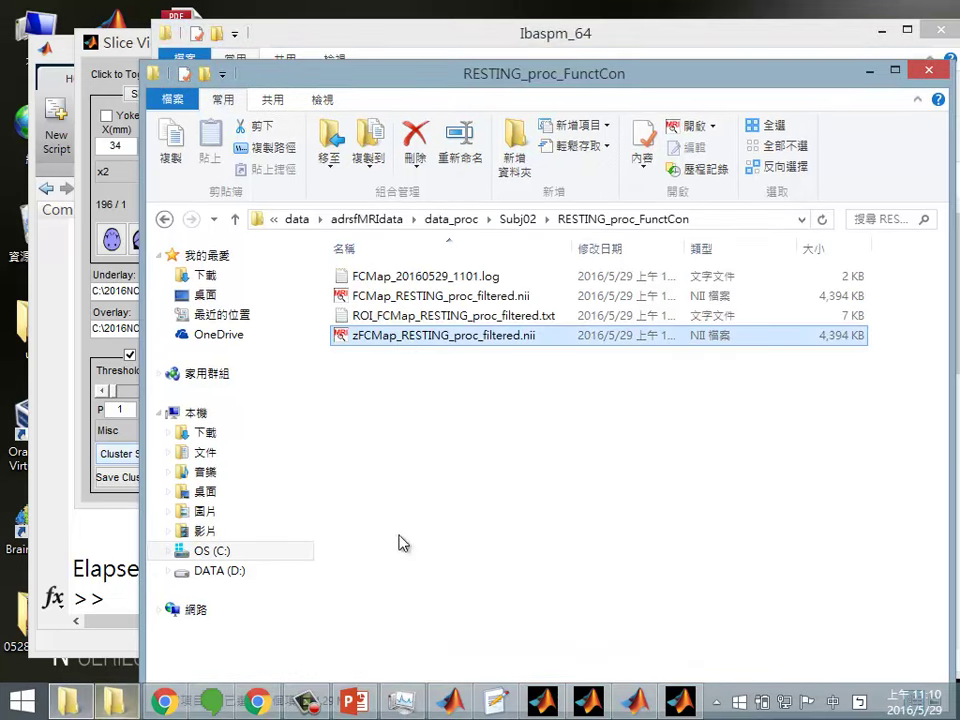
left_click(516, 216)
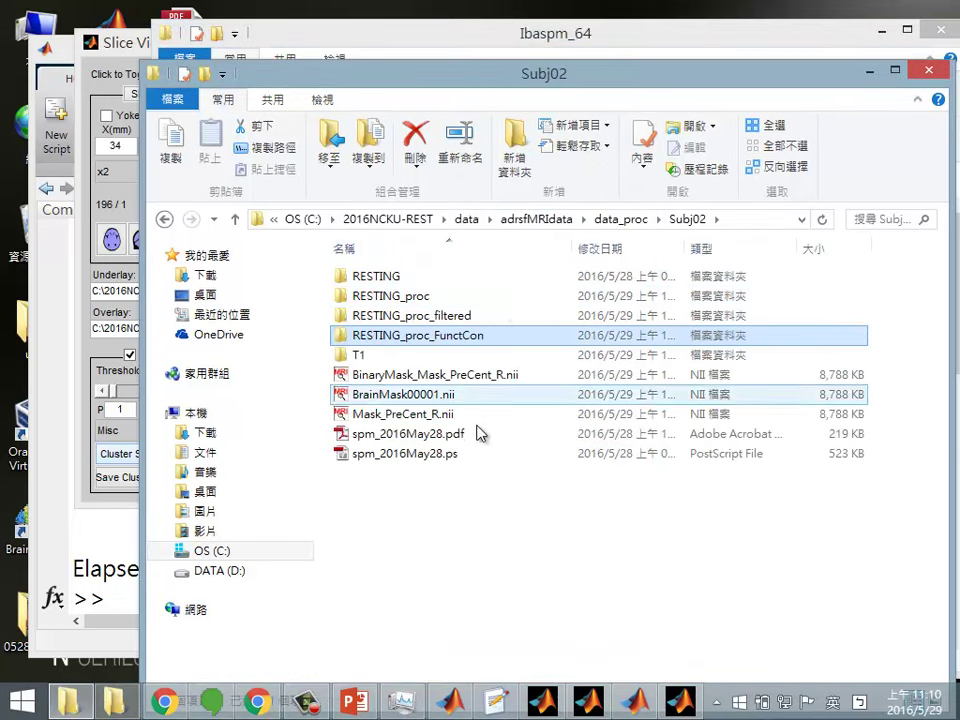
left_click(416, 416)
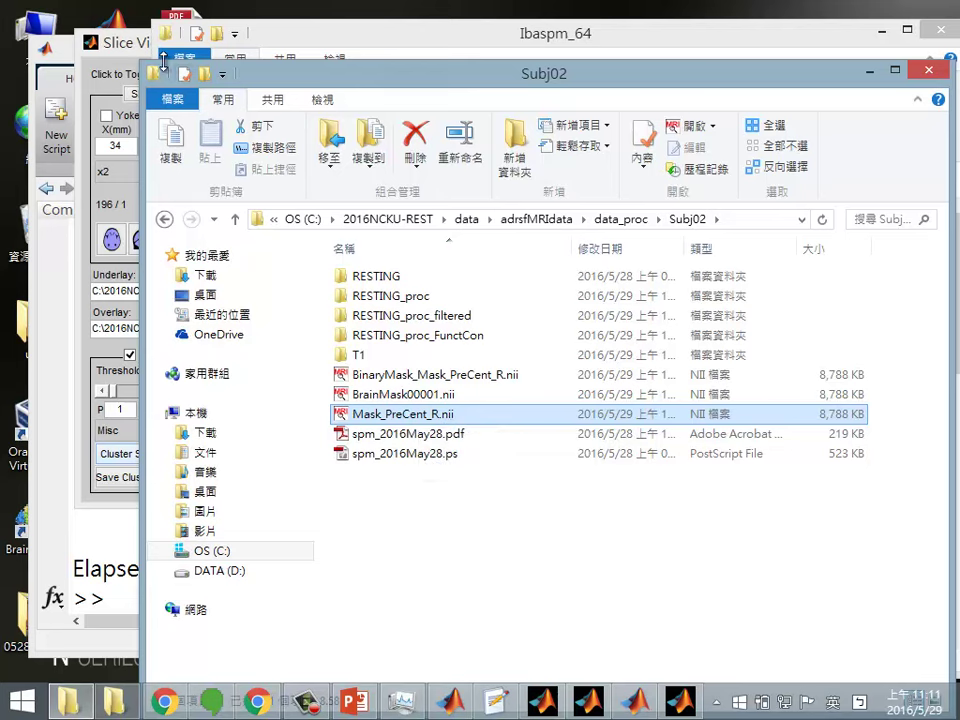
Close the Slice Viewer and begin adding a voxel-wise predefined ROI generated from the AAL template by selecting a specific area
left_click(128, 50)
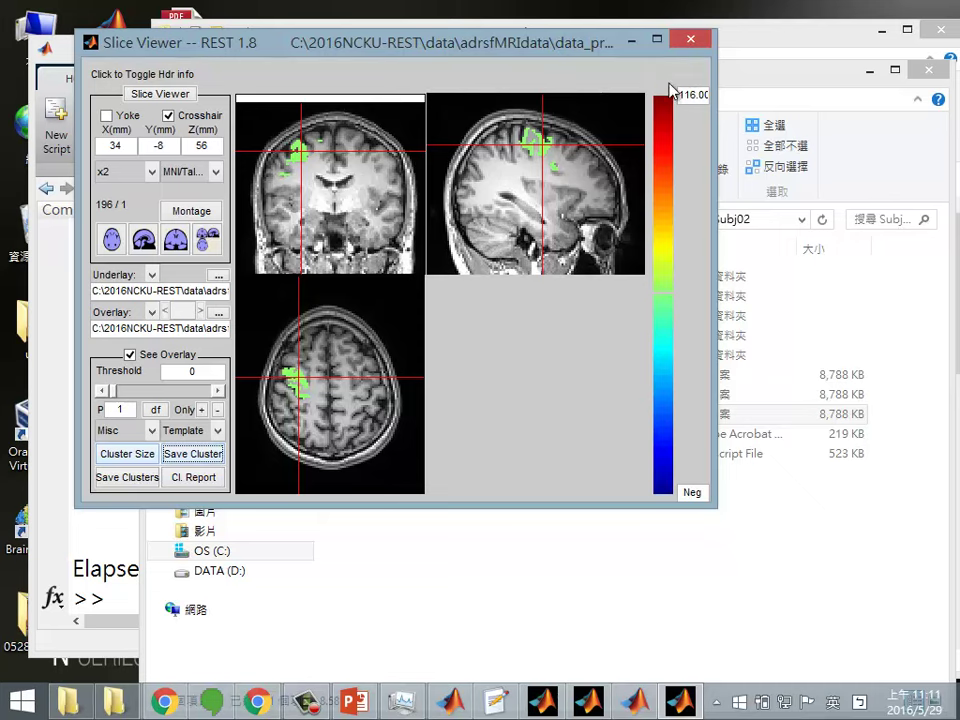
left_click(690, 38)
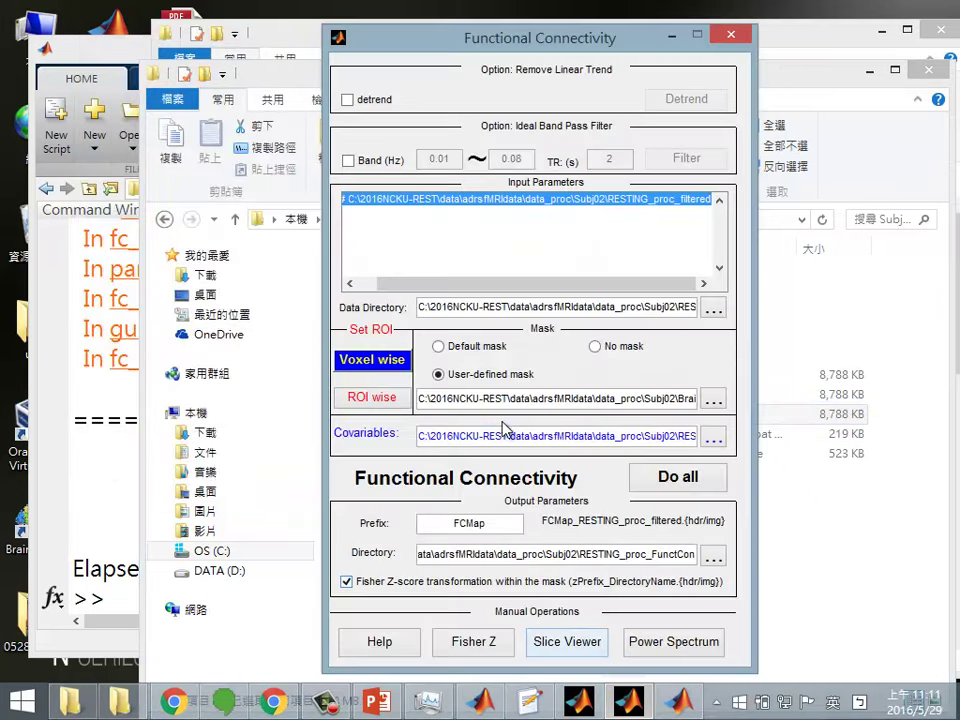
left_click(384, 360)
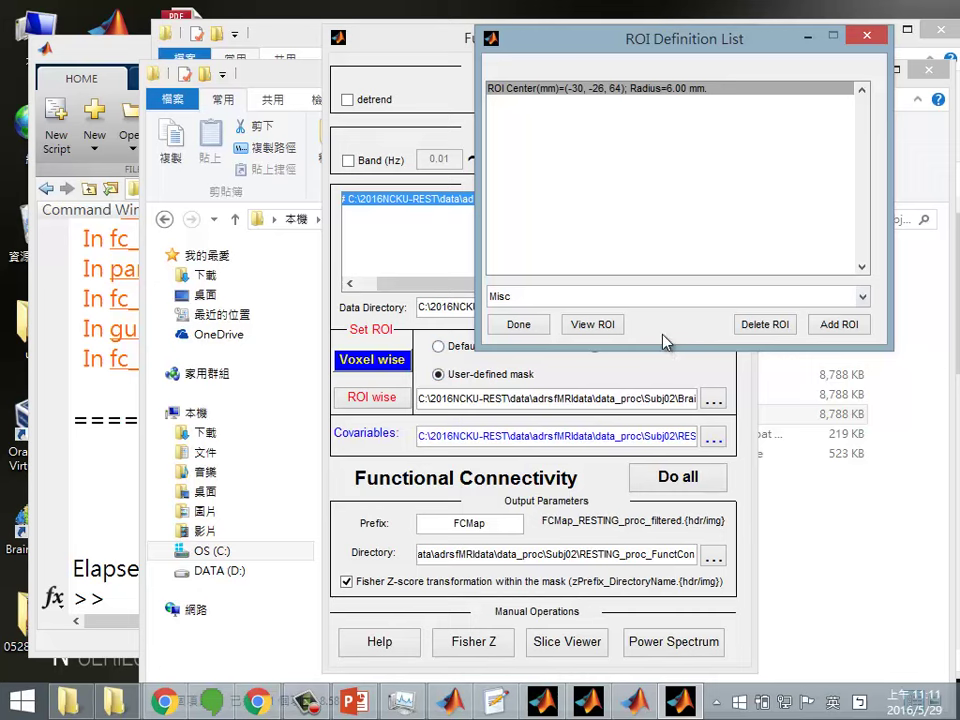
left_click(836, 325)
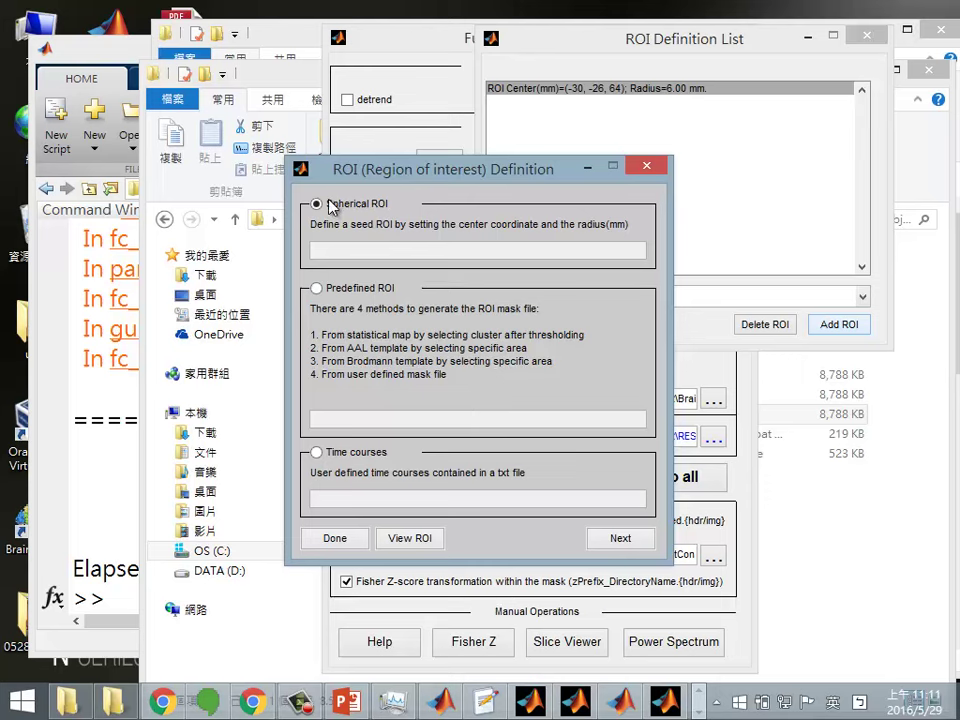
left_click(317, 289)
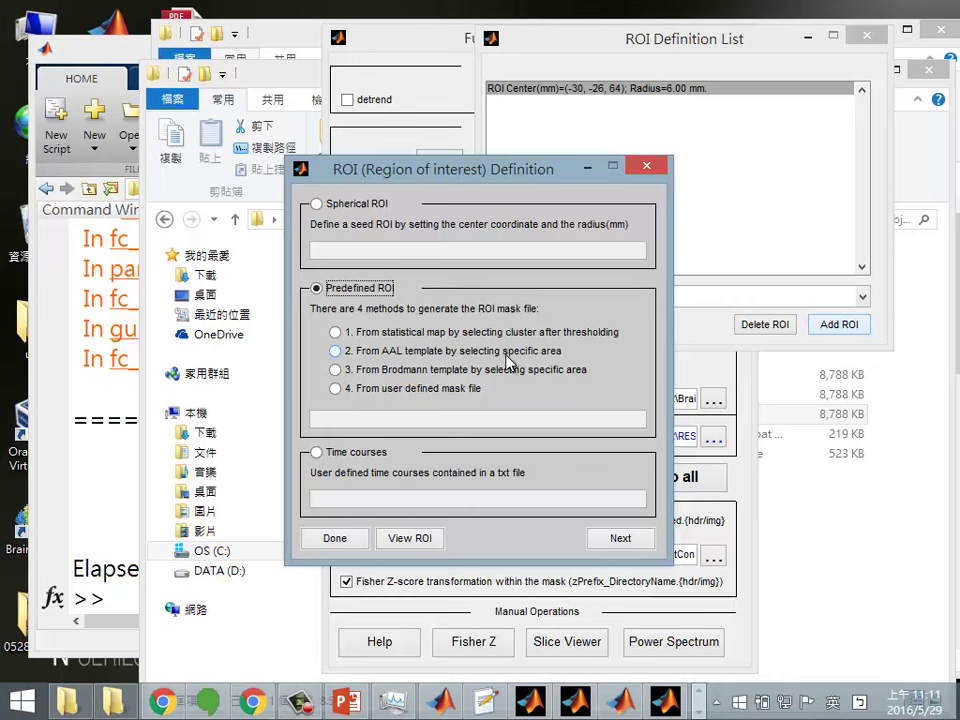
left_click(336, 352)
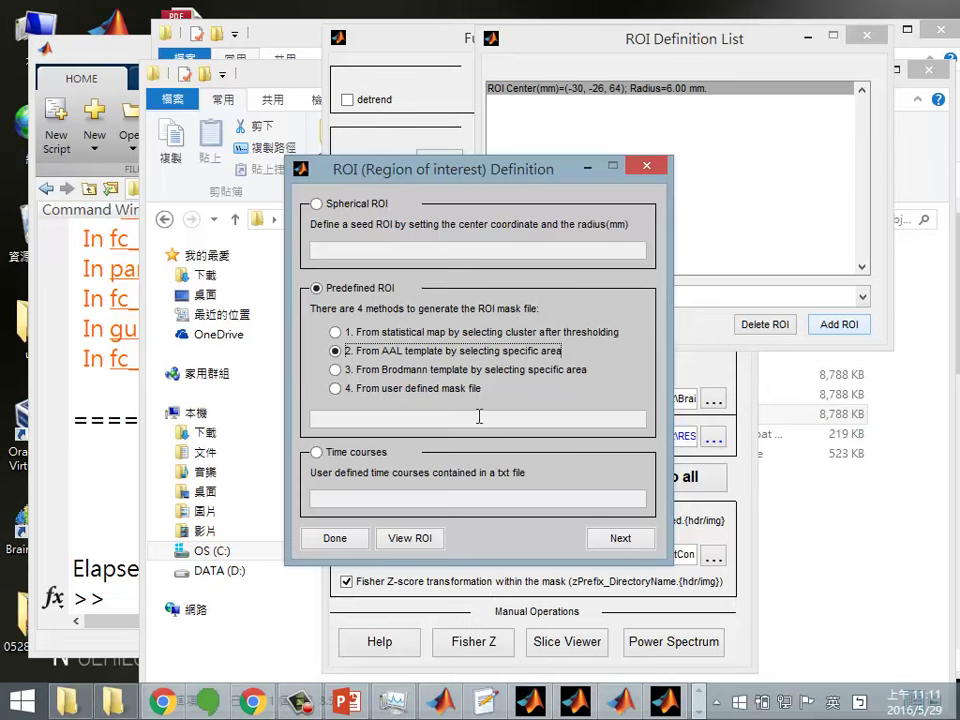
left_click(605, 536)
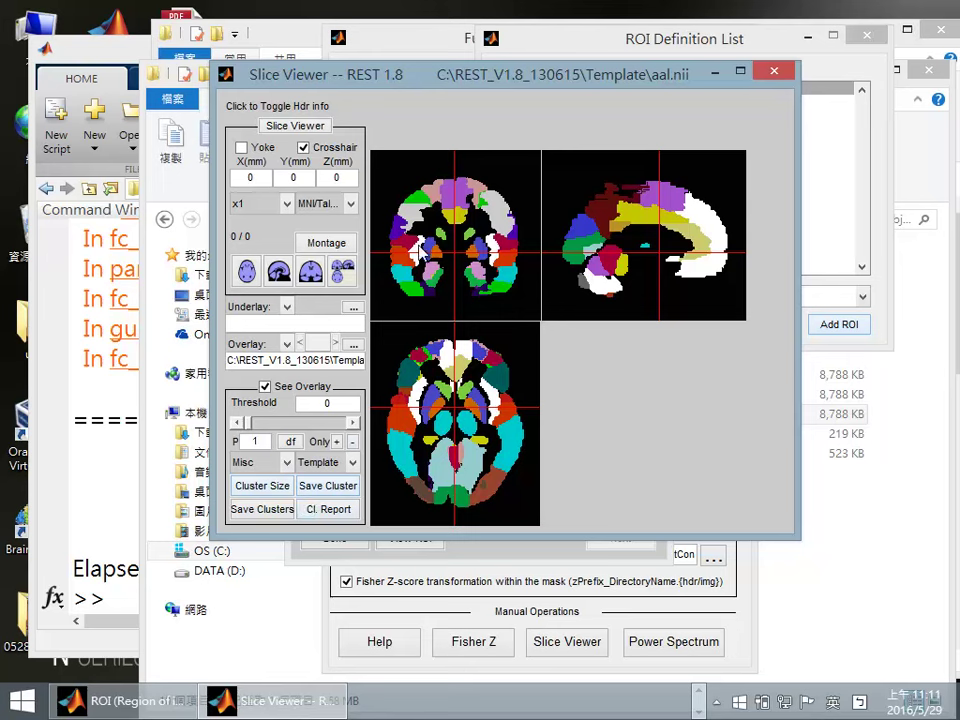
Threshold the AAL overlay by cluster size, keeping only clusters greater than 30 voxels
left_click(262, 486)
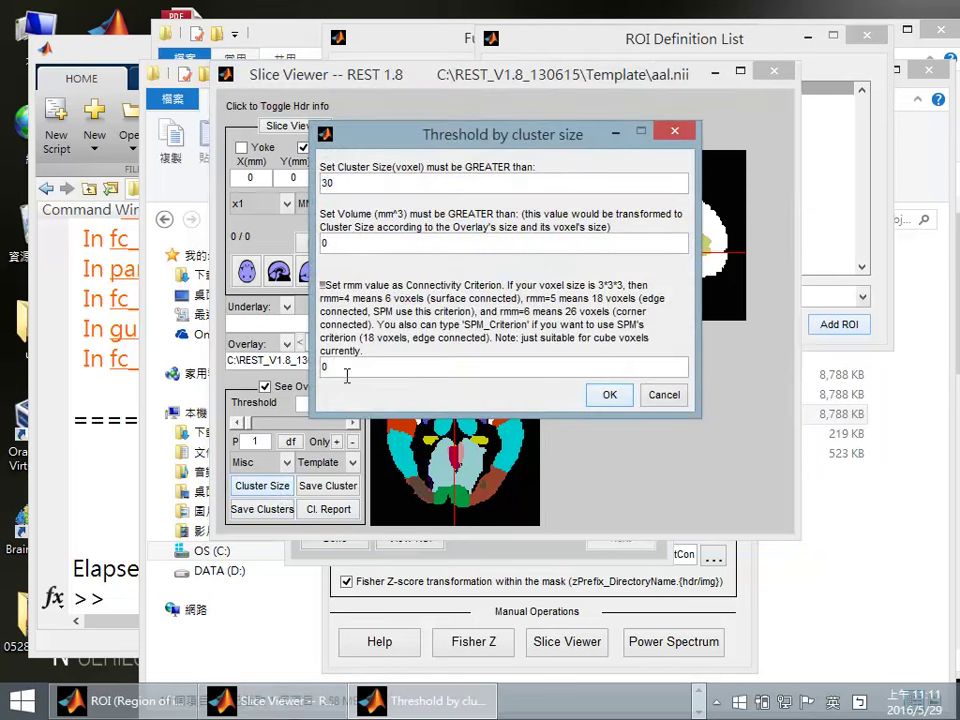
left_click_drag(347, 375, 304, 367)
left_click(607, 394)
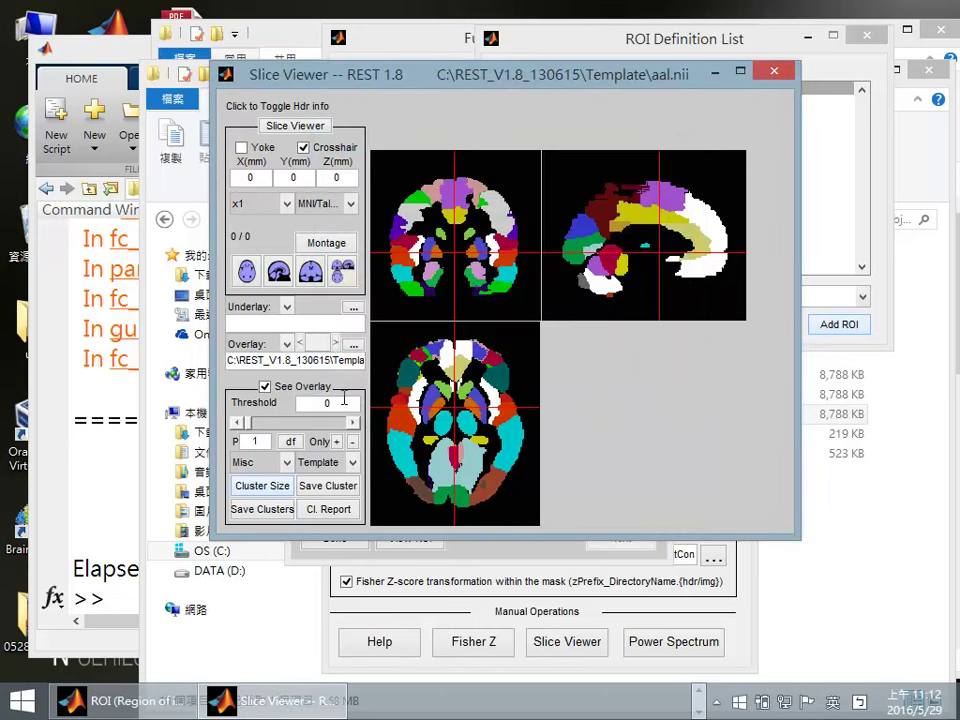
Restrict the AAL overlay's threshold value series to 1
left_click(270, 462)
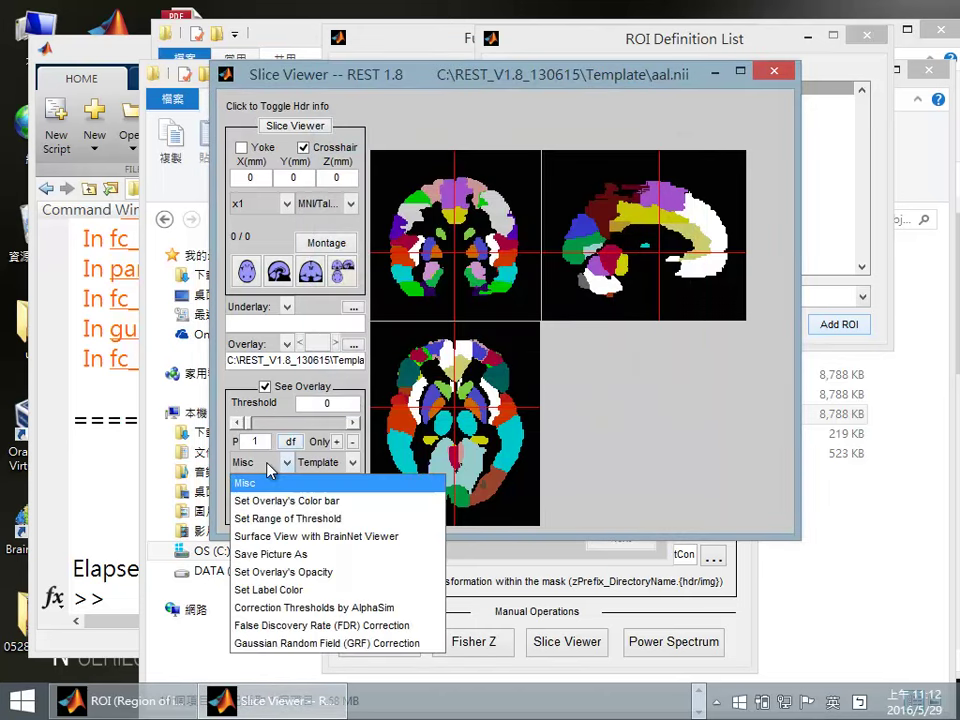
left_click(300, 527)
left_click_drag(354, 330, 292, 328)
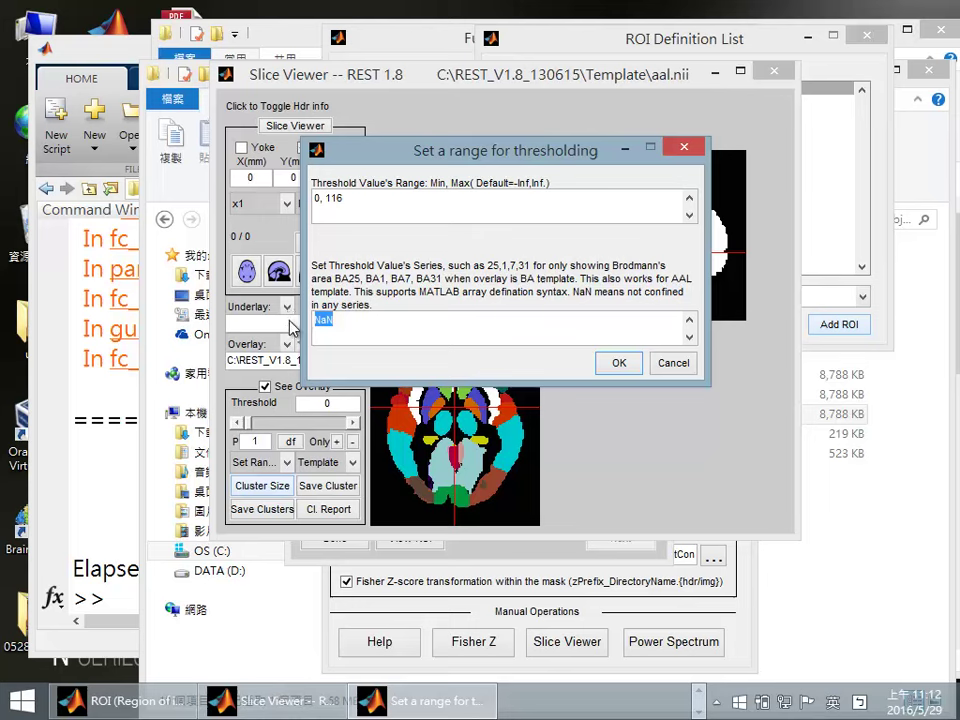
type("1")
left_click(618, 362)
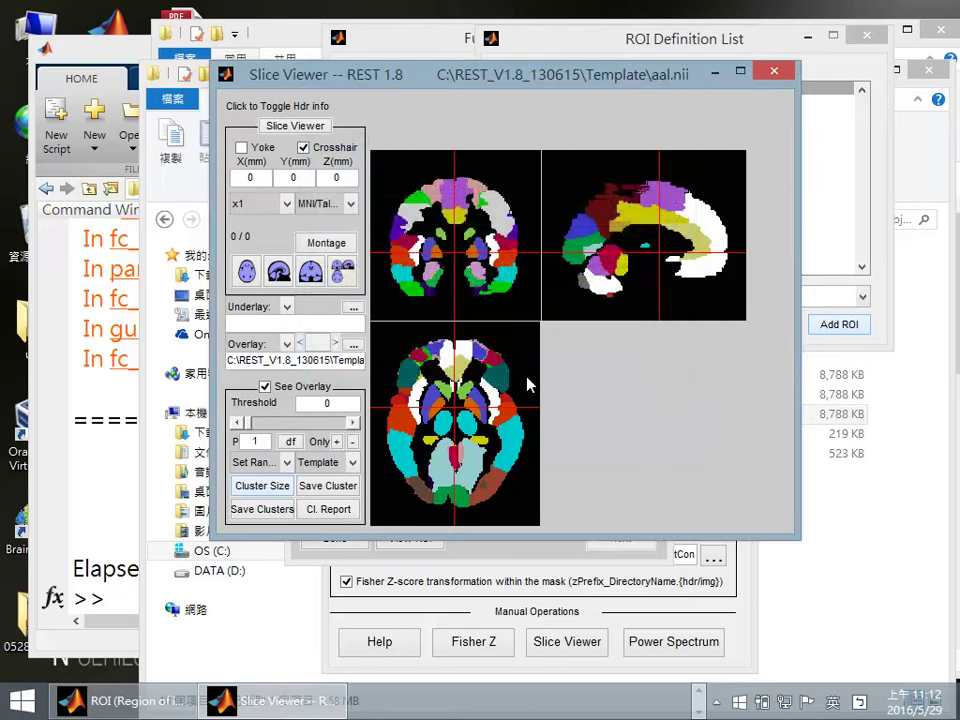
Check points across the Precentral_L region and place the crosshair inside it at -57, 5, 39
left_click(497, 214)
left_click(501, 214)
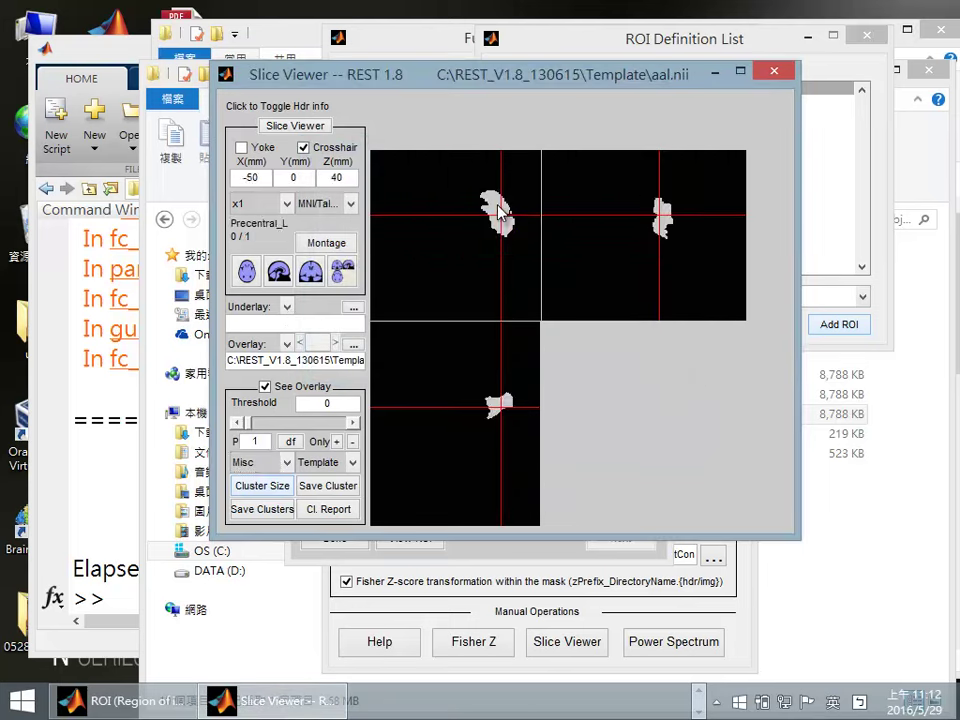
left_click(497, 205)
left_click(499, 402)
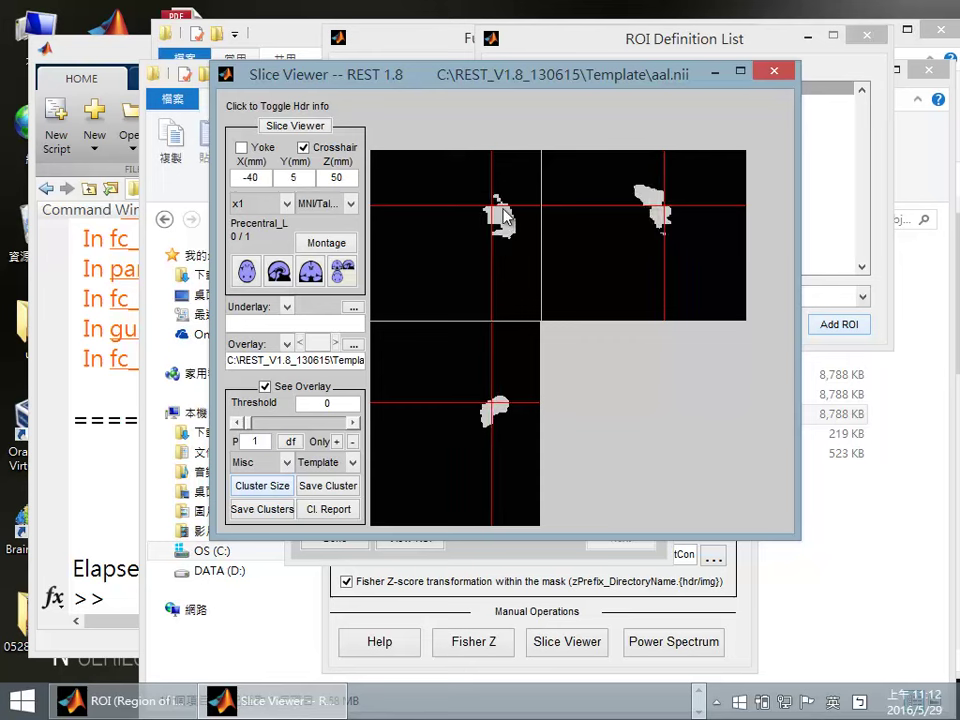
left_click(502, 207)
left_click(507, 216)
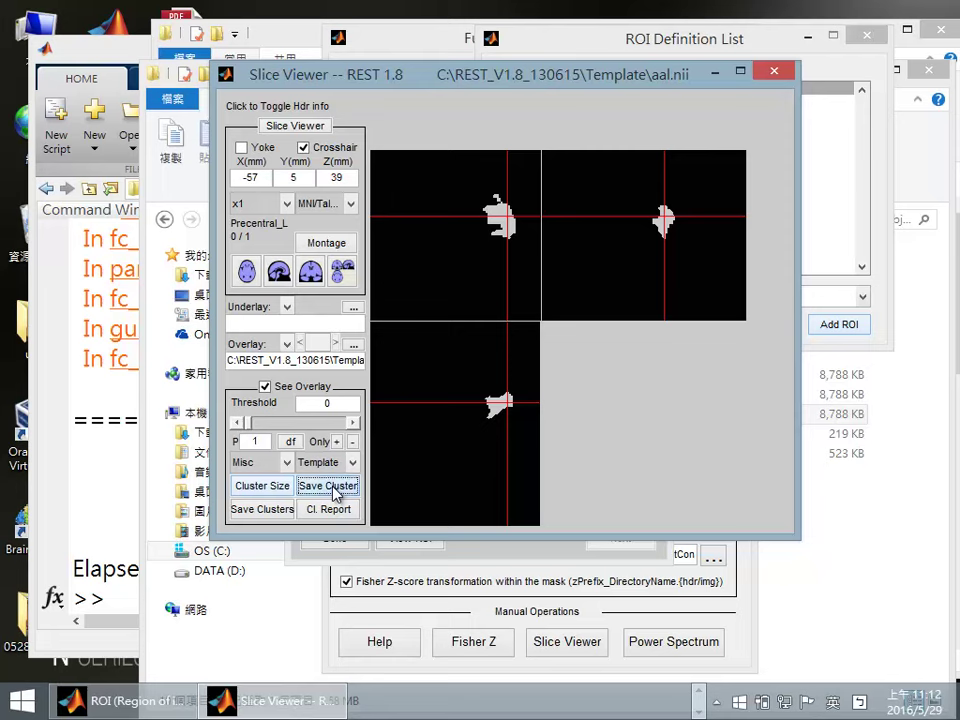
Save the current point's cluster as the NIfTI file test in the Subj02 folder
left_click(333, 487)
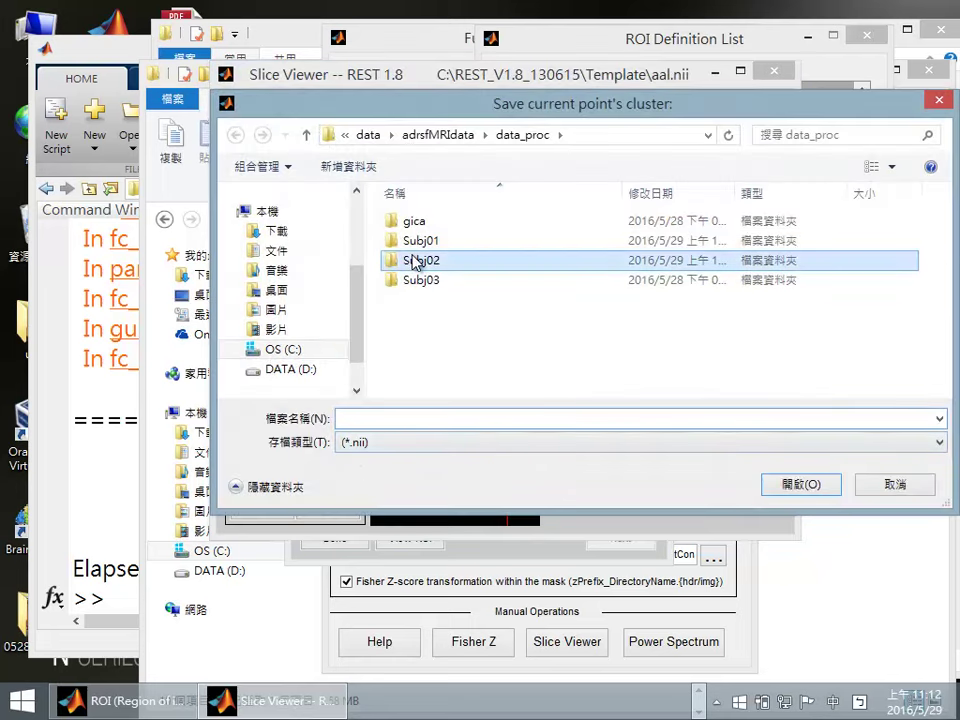
double_click(418, 259)
left_click(458, 422)
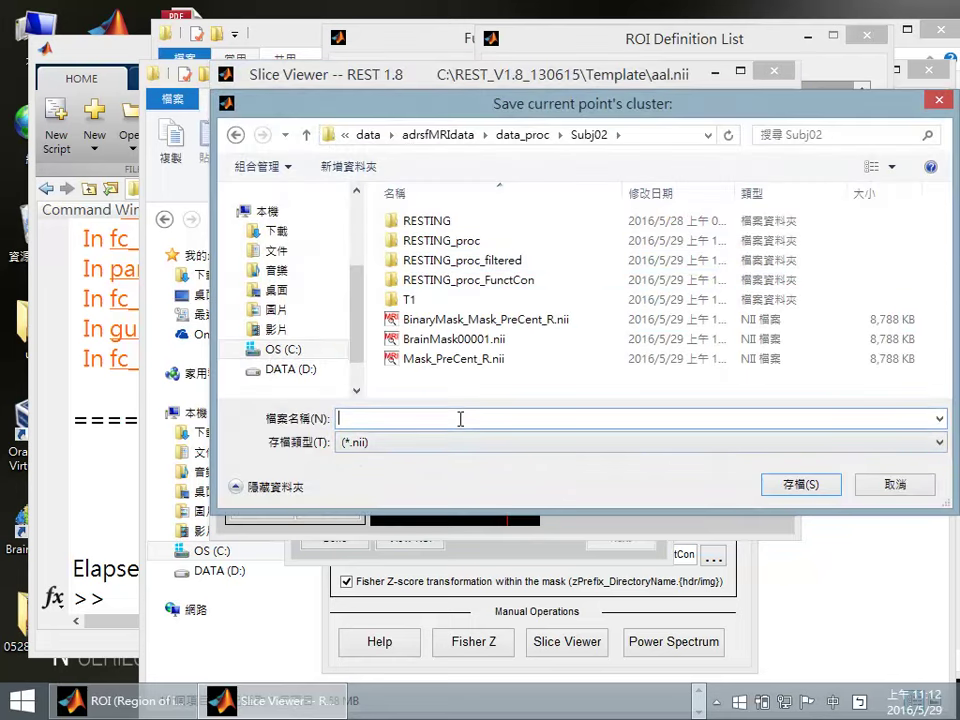
type("ㄊ")
type("test")
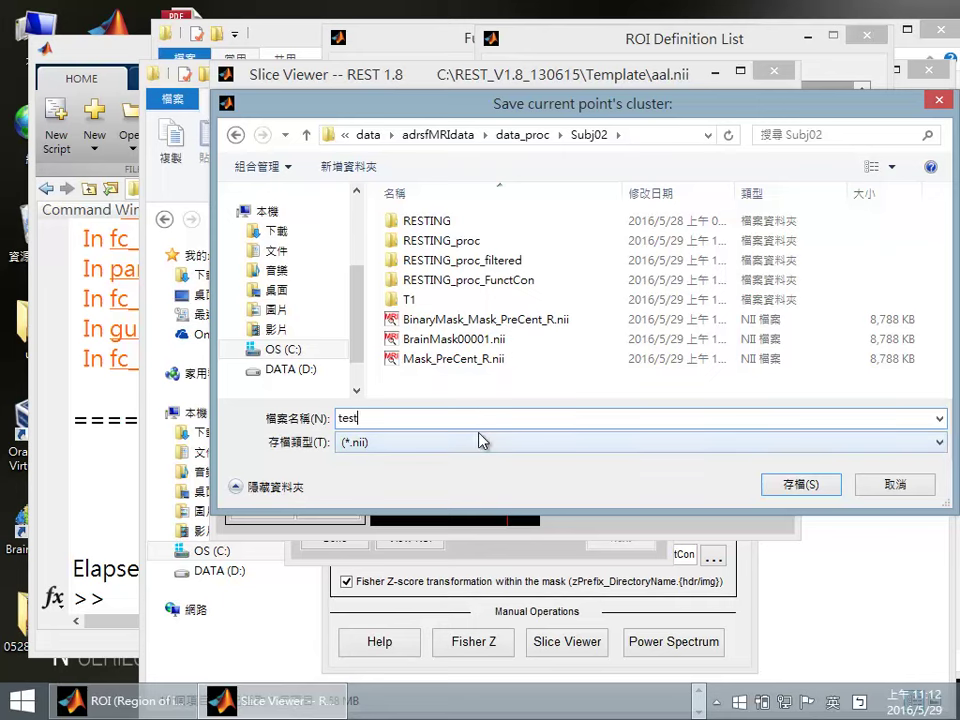
left_click(777, 485)
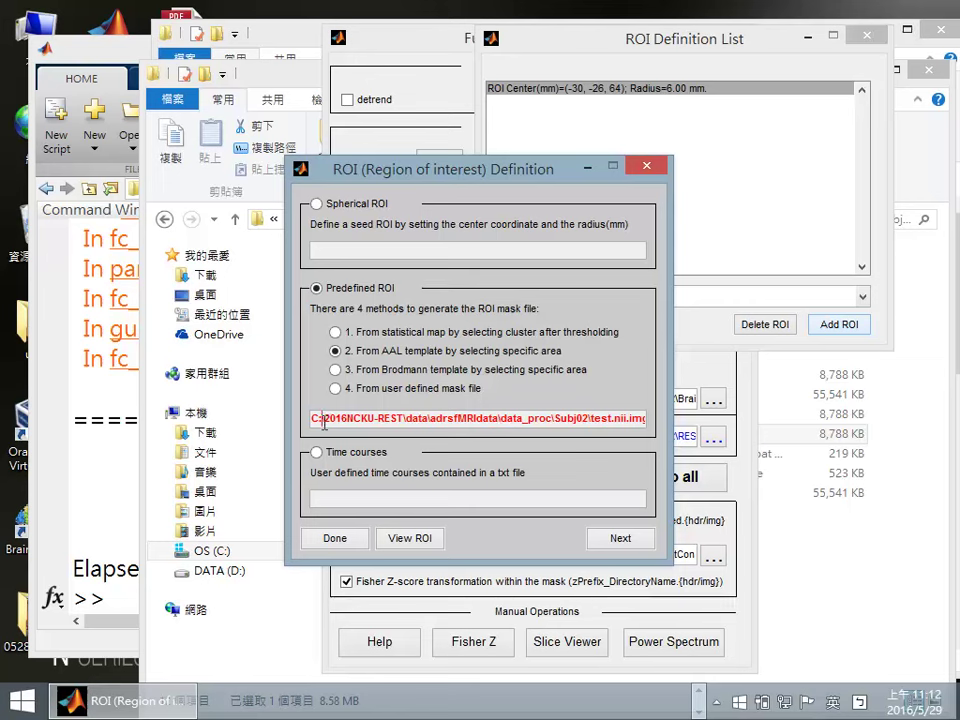
Examine the predefined ROI's mask file path and select its trailing .img extension
left_click_drag(324, 424, 660, 428)
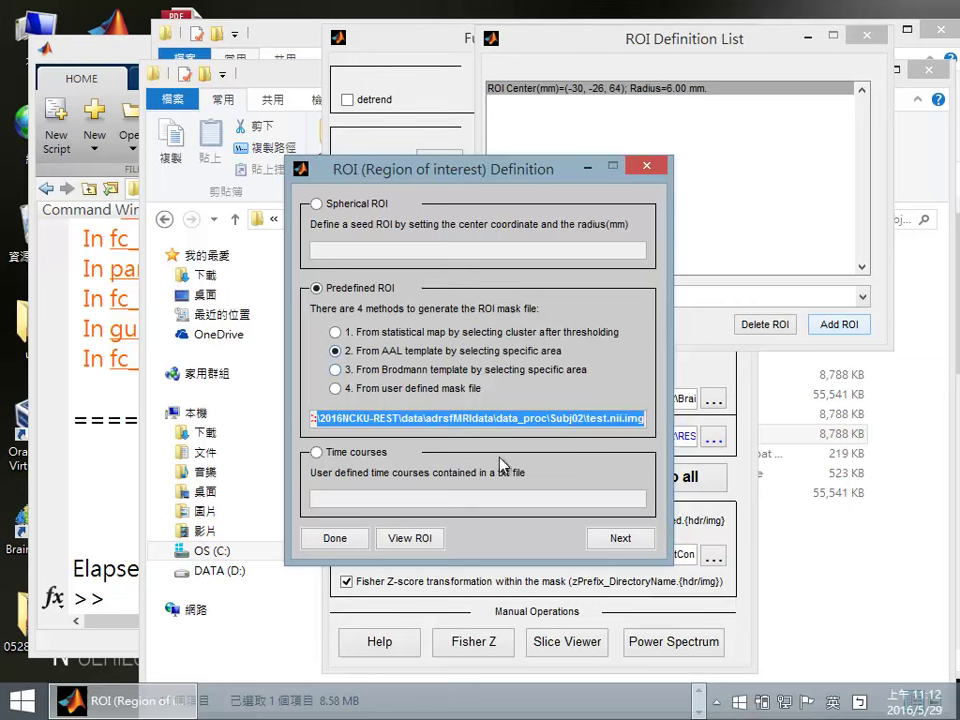
left_click(628, 421)
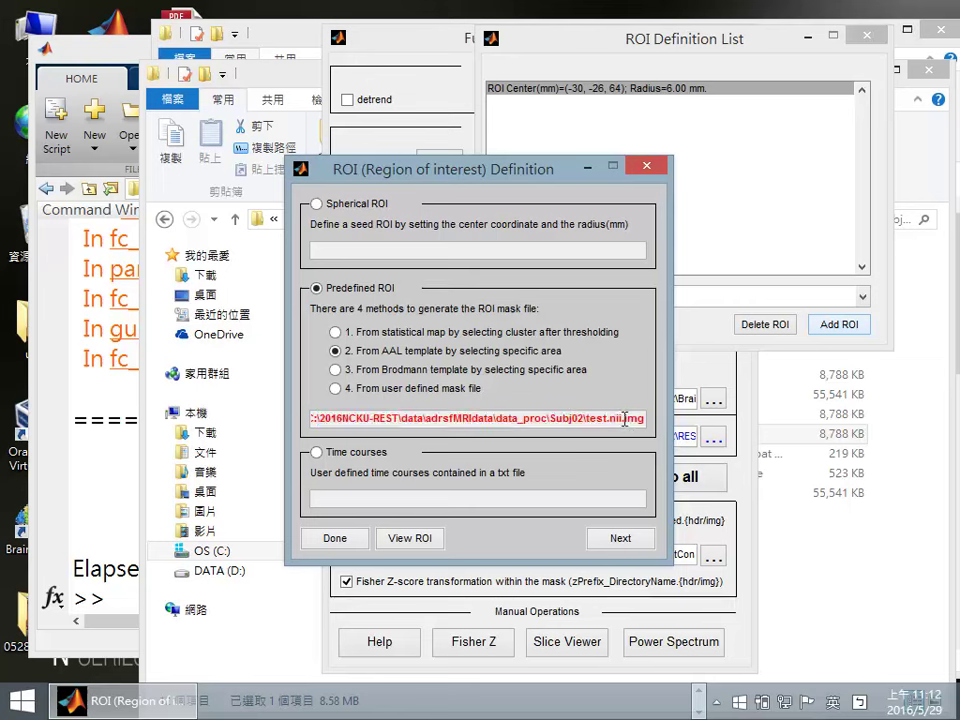
double_click(637, 419)
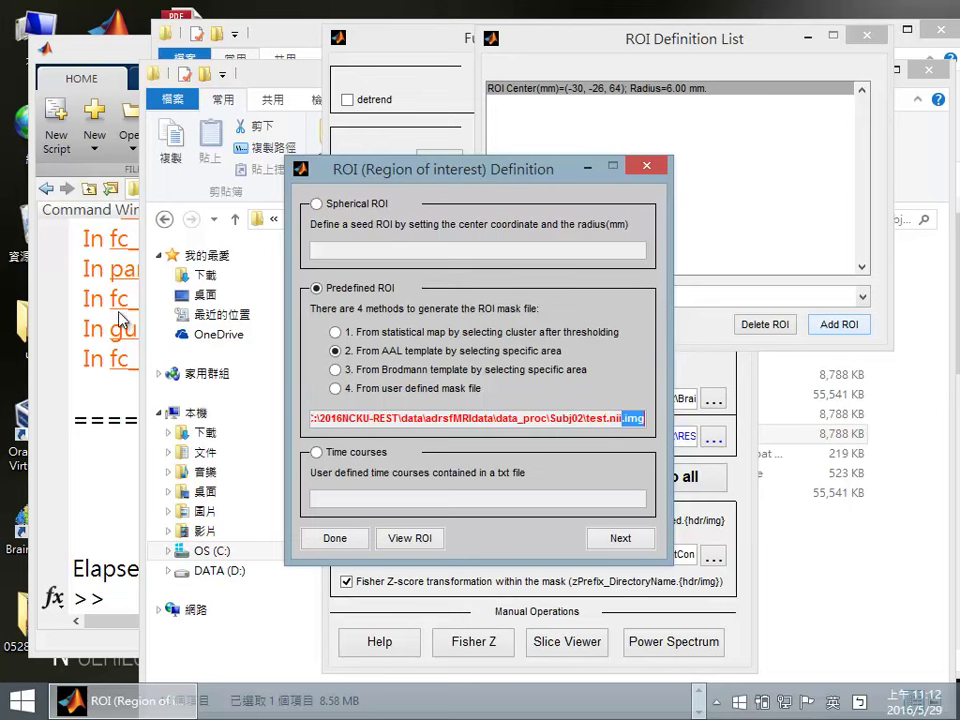
Open test.nii from the Subj02 folder in MRIcro, inspect the mask slices and close the viewer
left_click(258, 77)
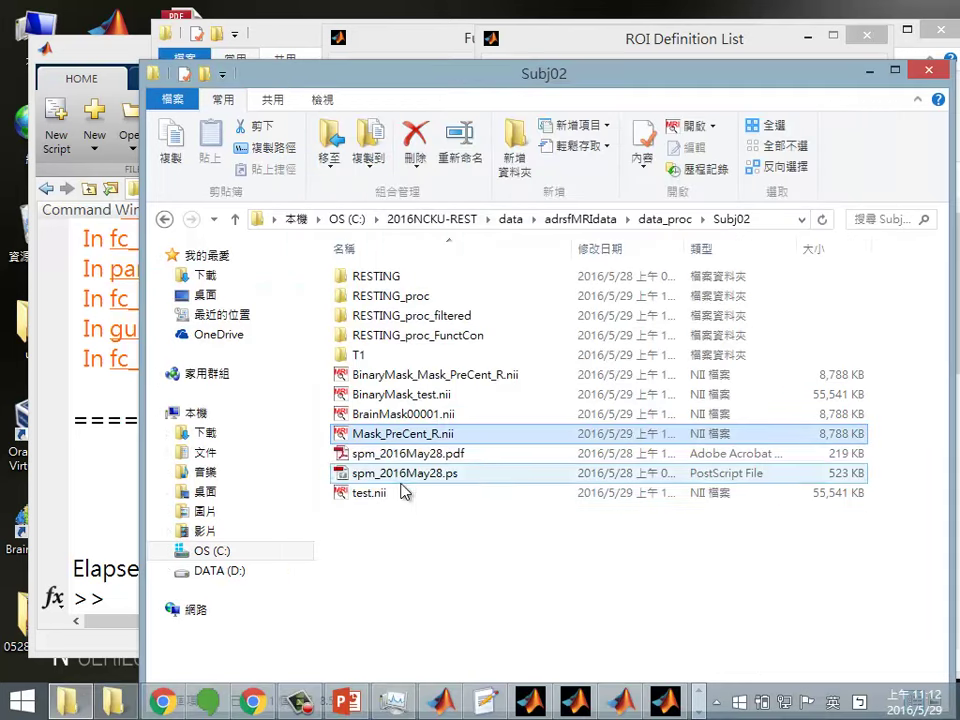
left_click(372, 497)
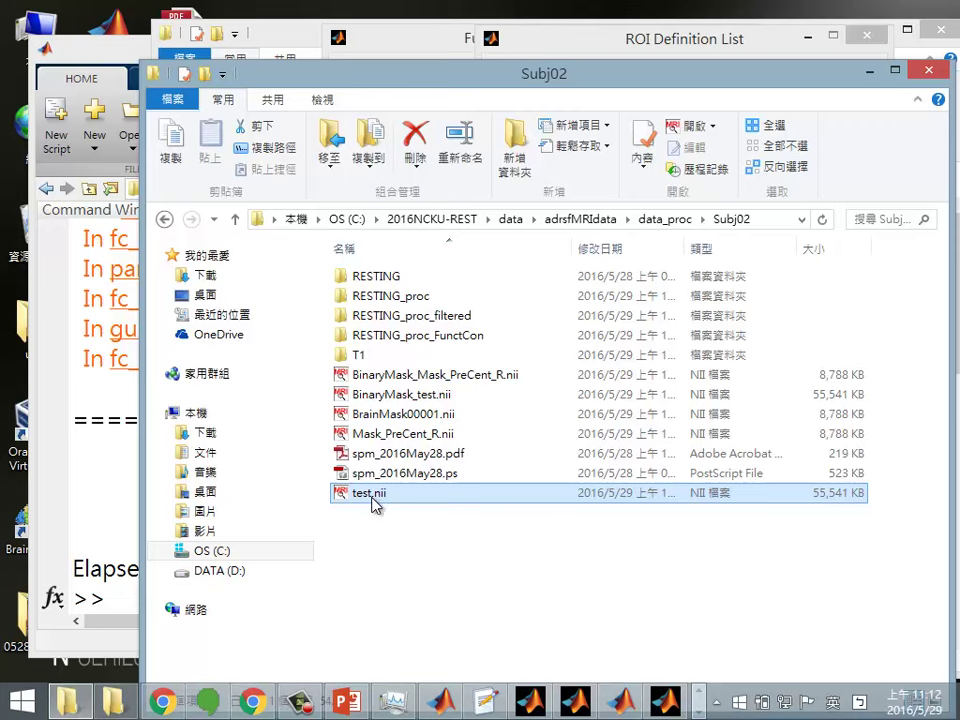
double_click(372, 495)
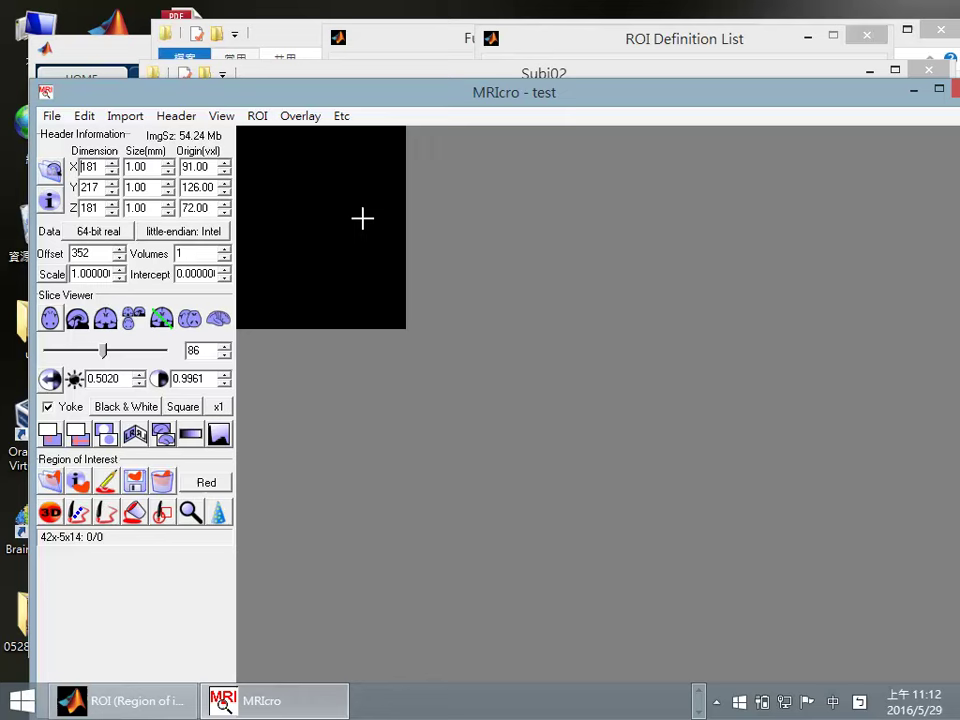
left_click_drag(362, 218, 375, 221)
left_click_drag(888, 88, 743, 96)
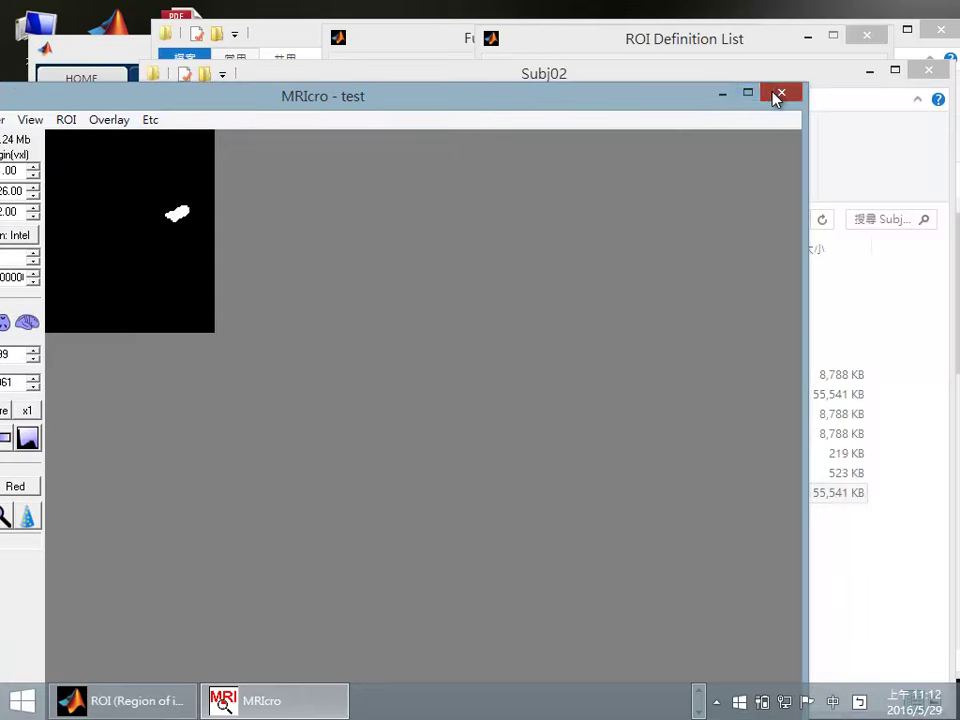
left_click(781, 93)
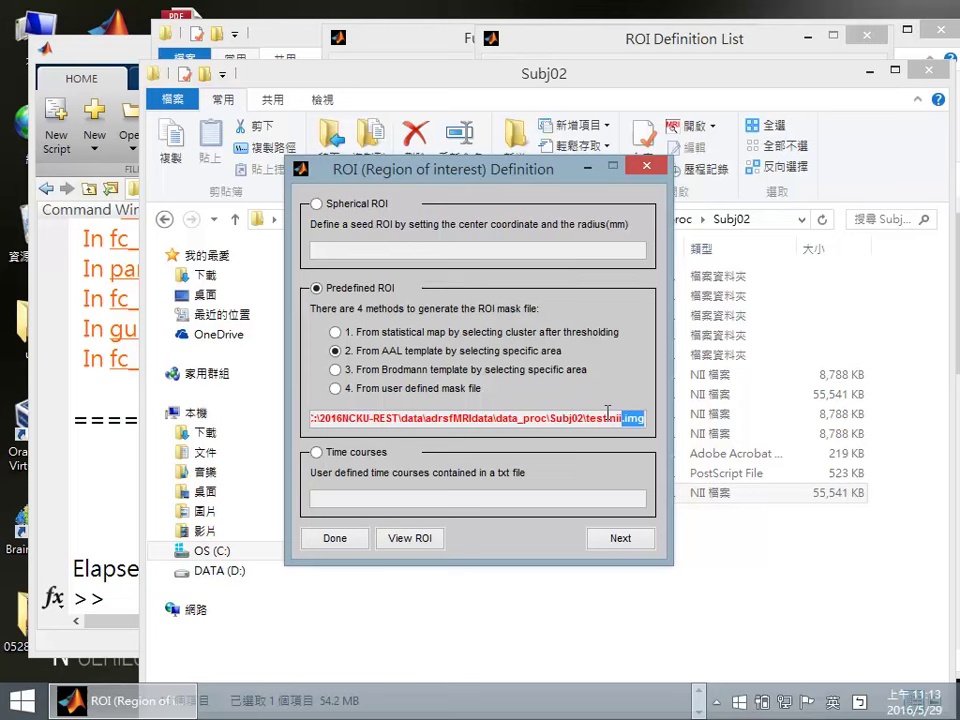
Define the predefined ROI from the user-defined mask file Mask_PreCent_R.nii in the Subj02 folder and accept the definition
key("Delete")
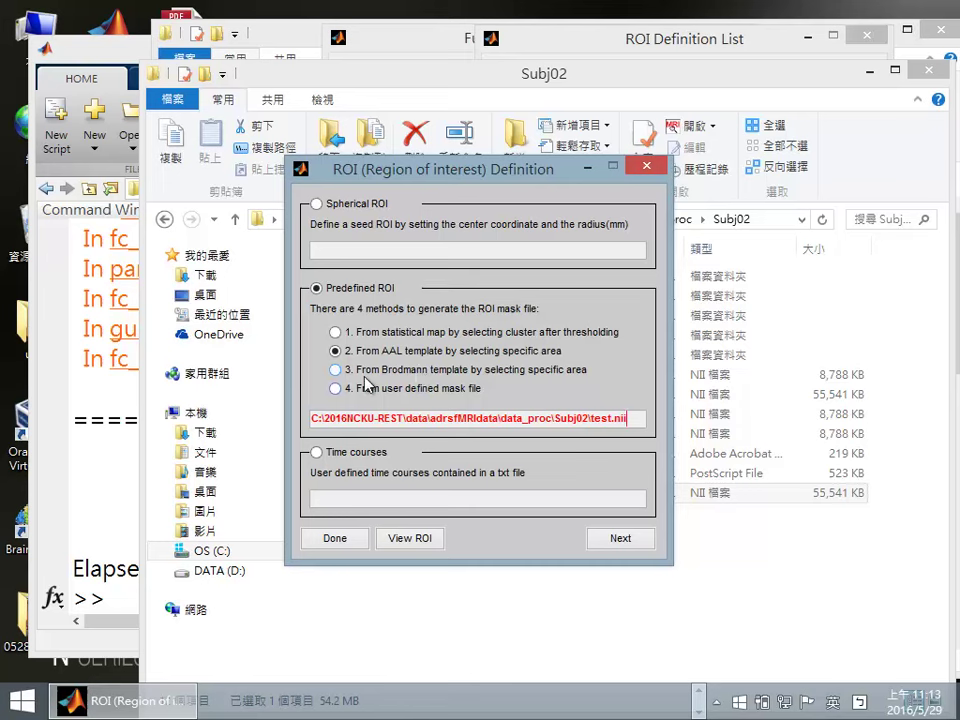
left_click(334, 390)
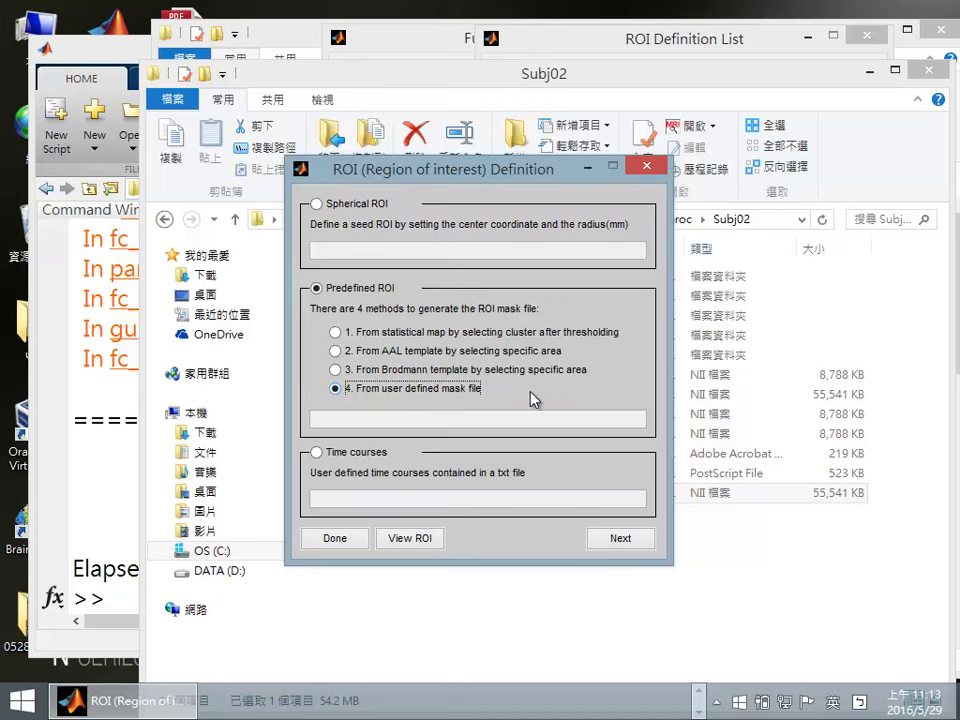
left_click(624, 540)
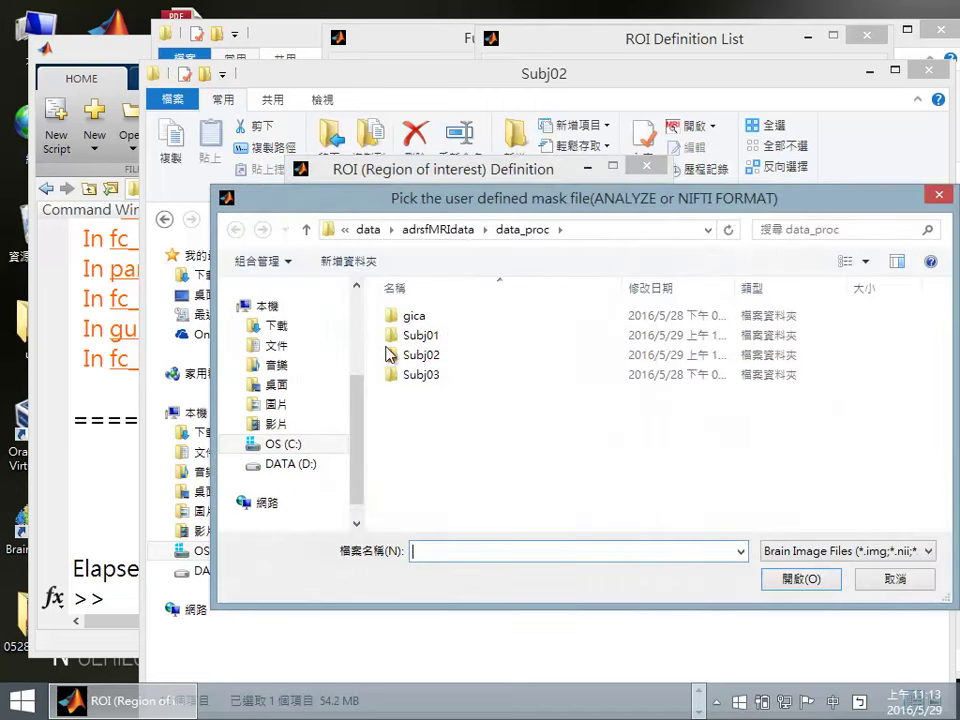
double_click(412, 357)
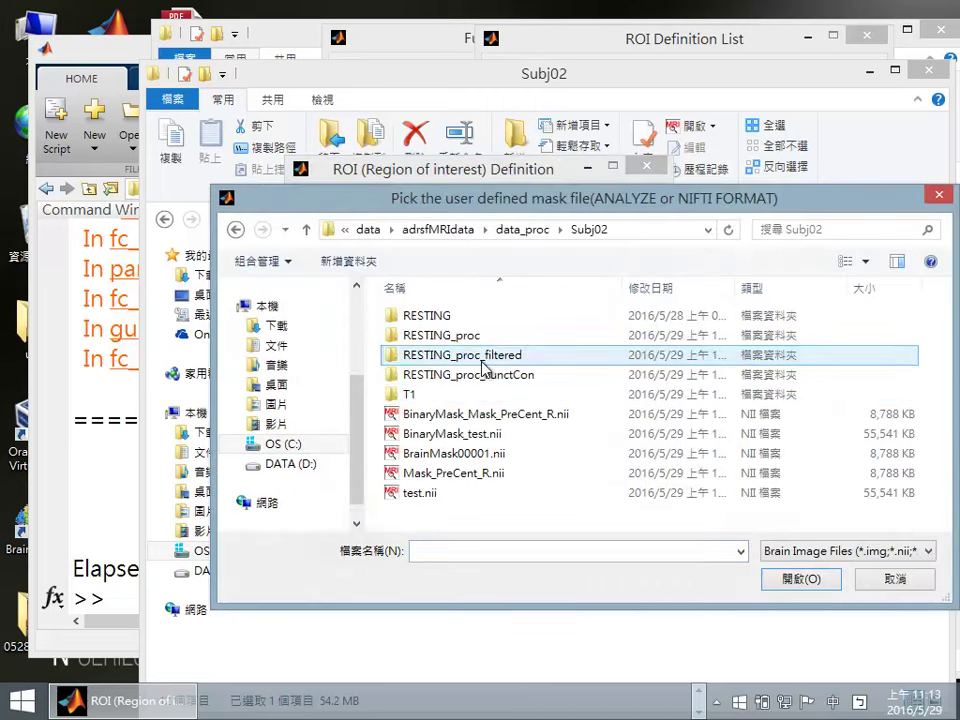
left_click(477, 476)
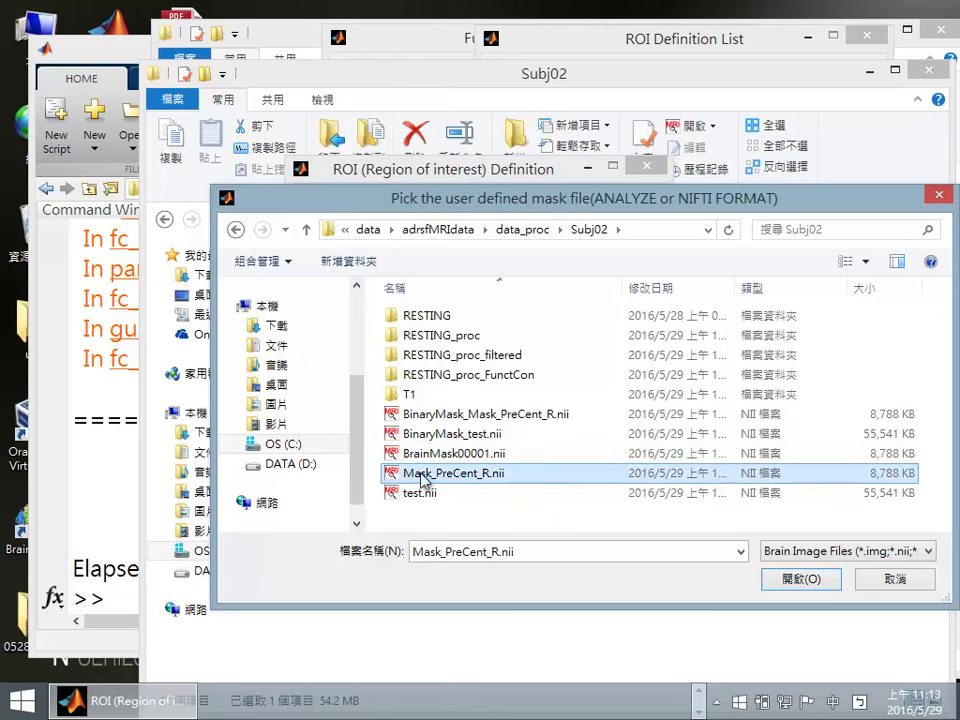
double_click(478, 474)
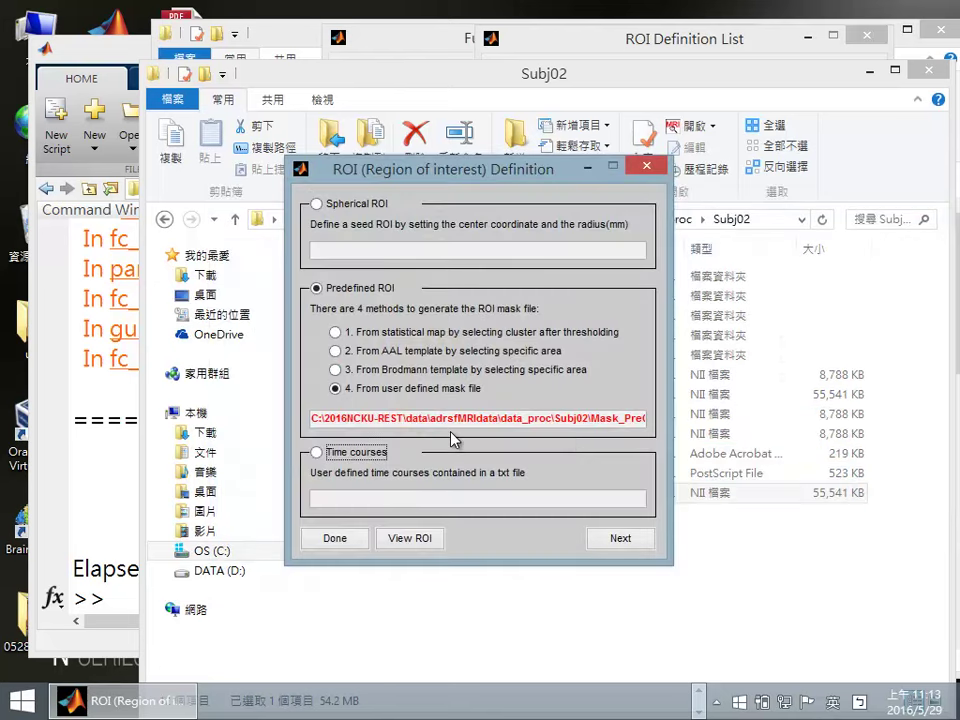
left_click(337, 538)
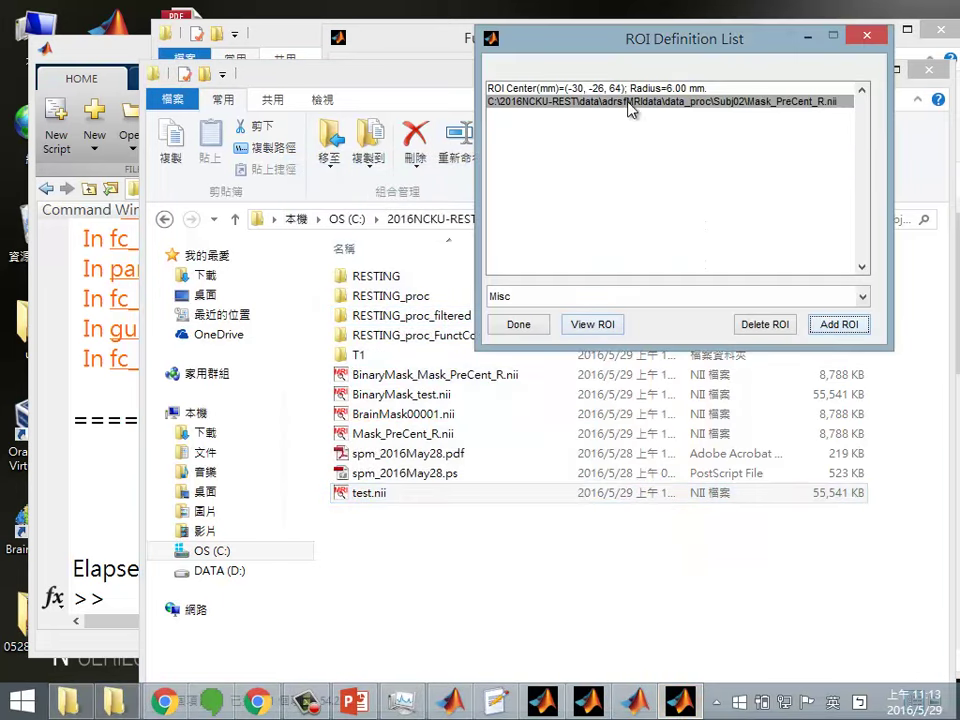
left_click_drag(708, 46, 439, 107)
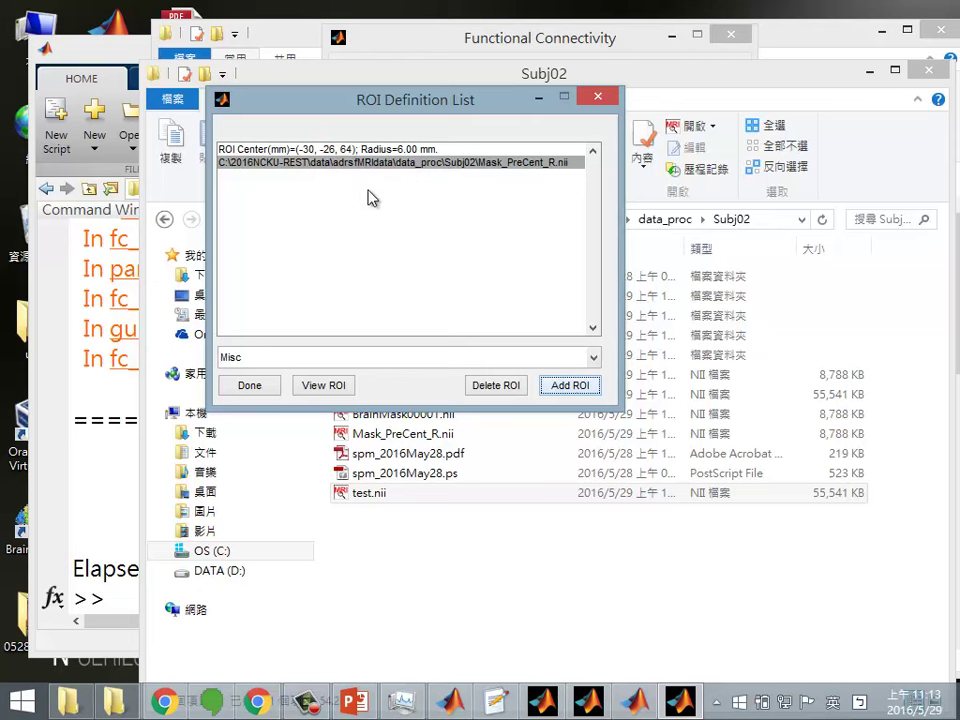
left_click(341, 387)
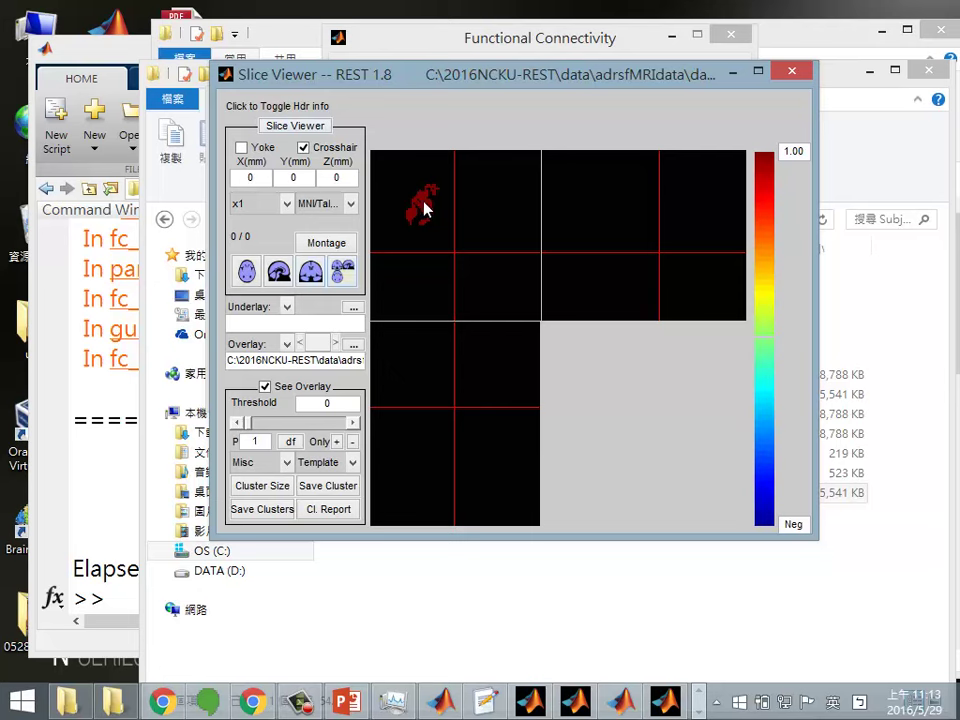
left_click(424, 208)
left_click(288, 307)
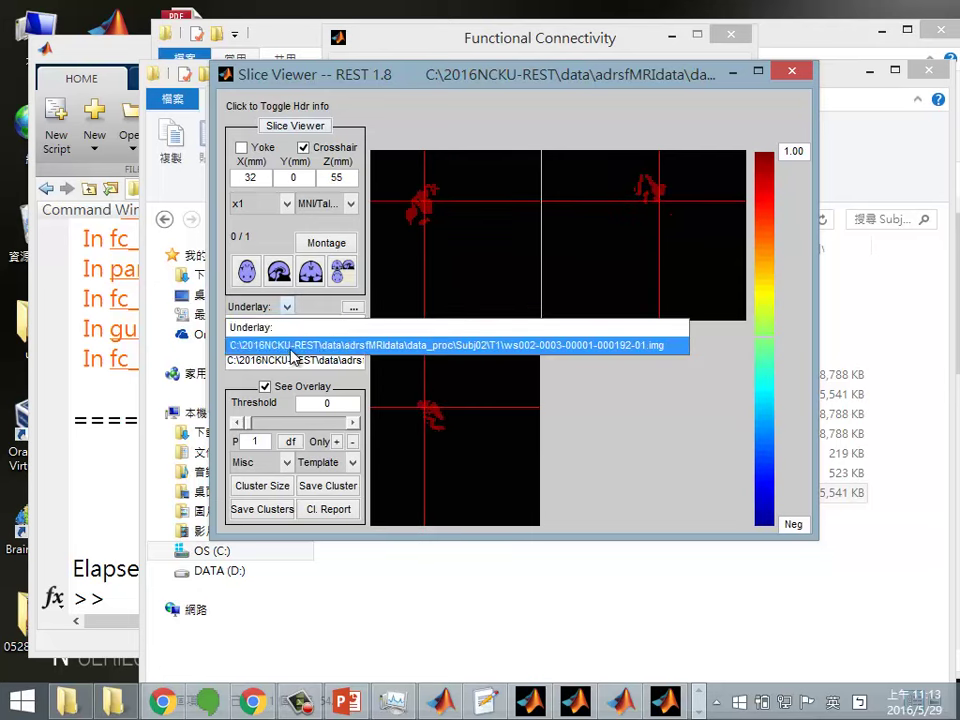
left_click(300, 343)
left_click(512, 282)
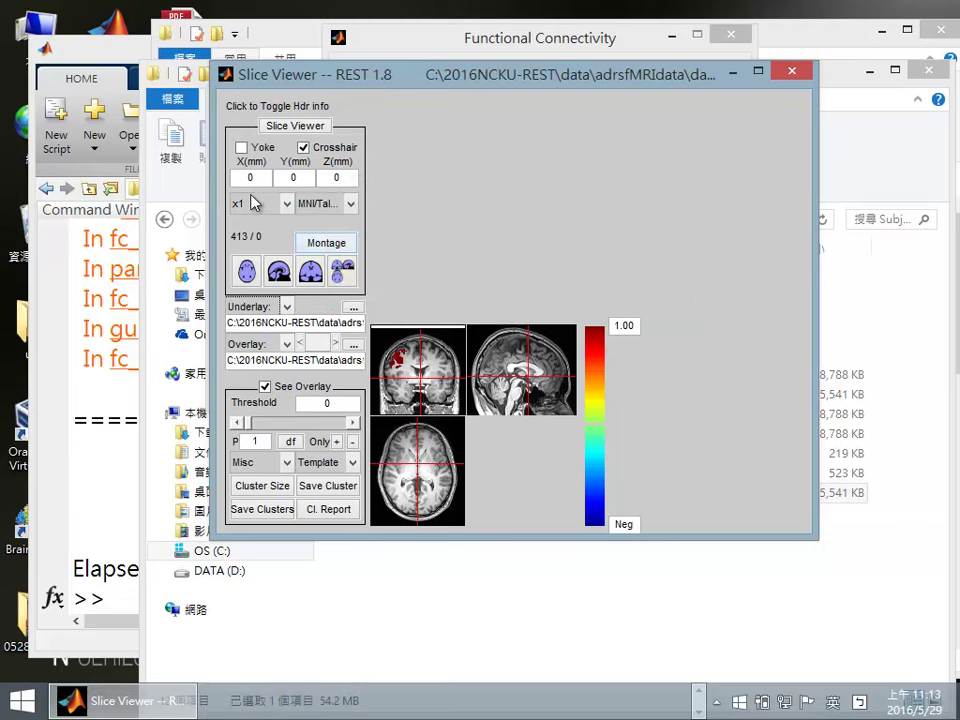
left_click(256, 203)
left_click(257, 259)
Check several points inside the mask overlay, ending at 40, 0, 44, and close the slice viewer
left_click(410, 191)
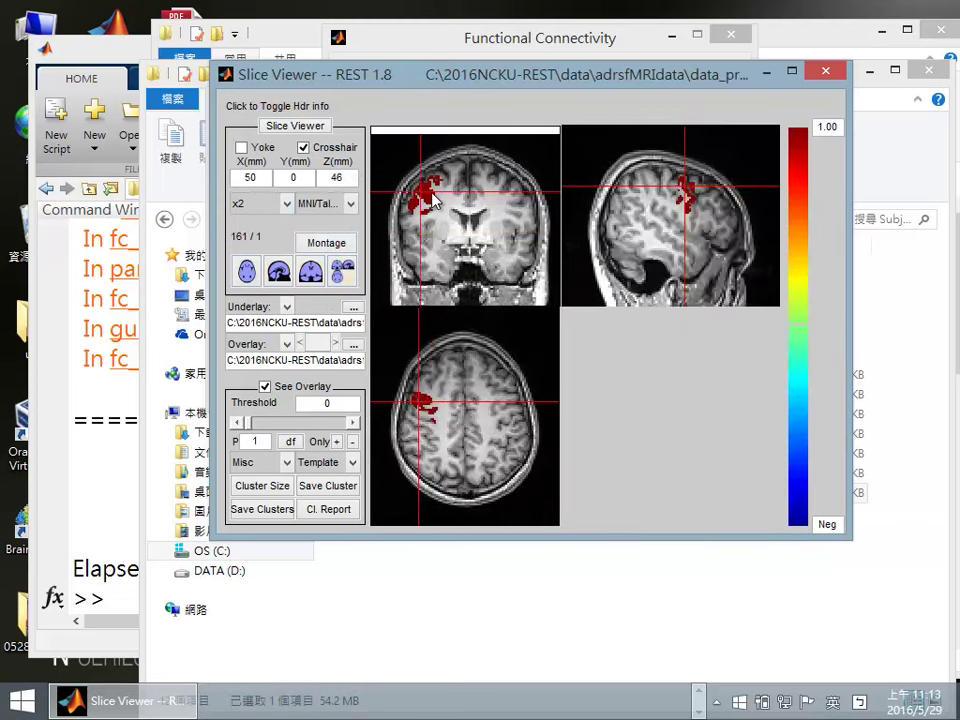
left_click(422, 193)
left_click(430, 193)
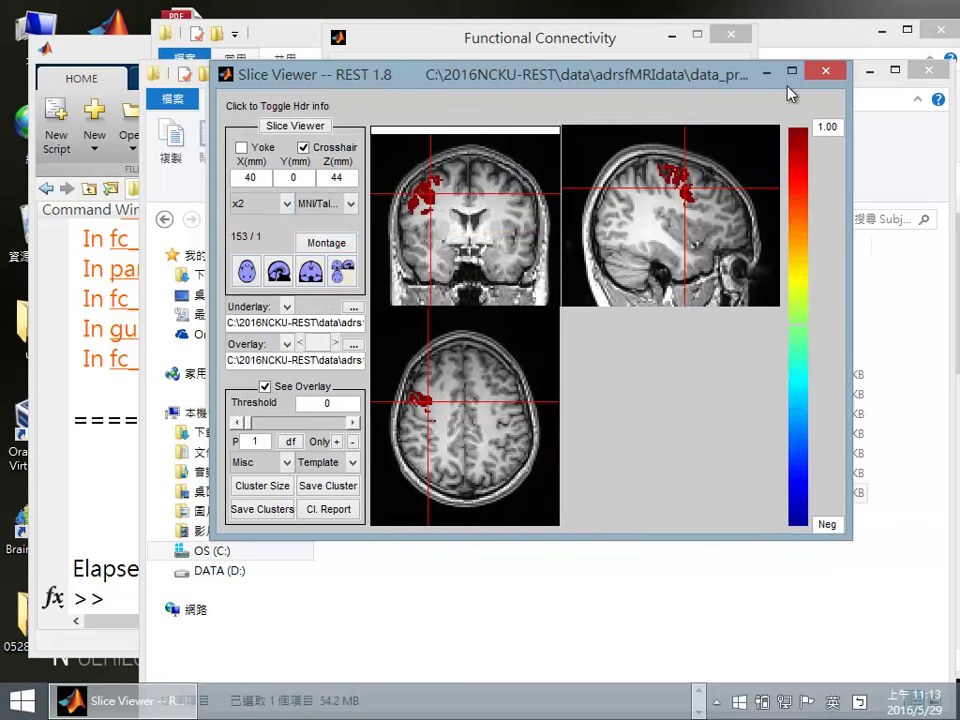
left_click(825, 71)
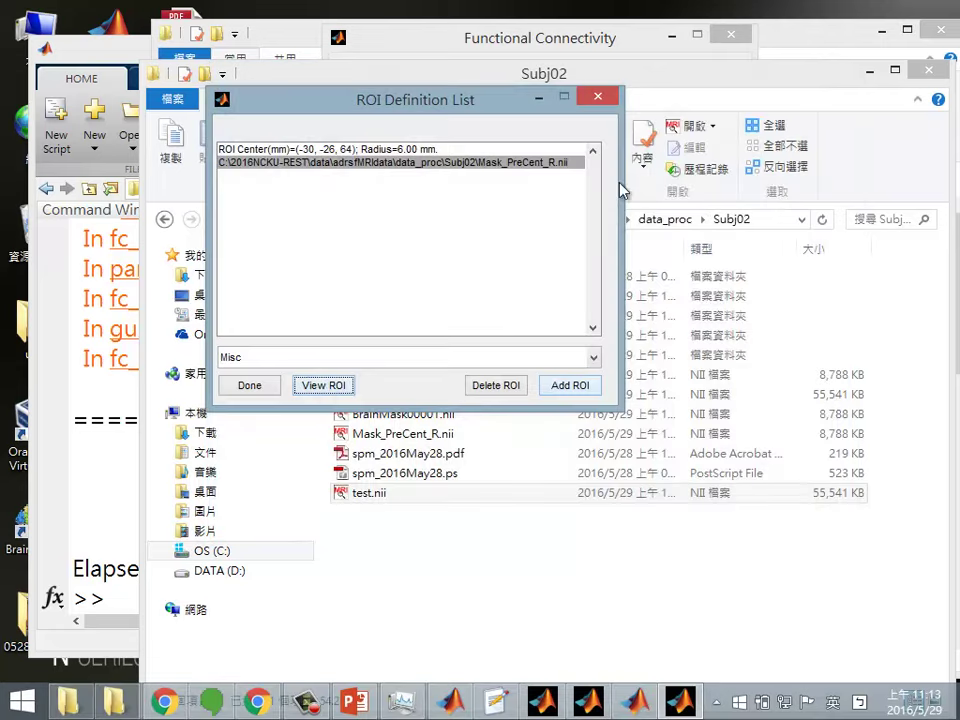
Accept the ROI list with the spherical ROI and Mask_PreCent_R.nii, and return to the Functional Connectivity window
left_click(400, 150)
left_click(401, 161)
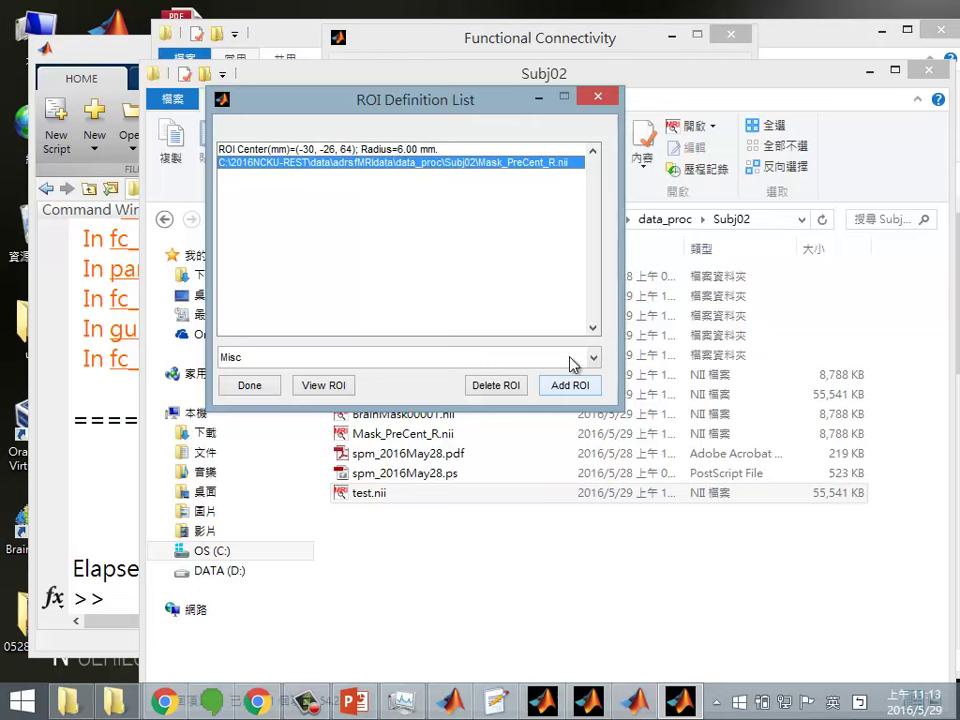
left_click(250, 386)
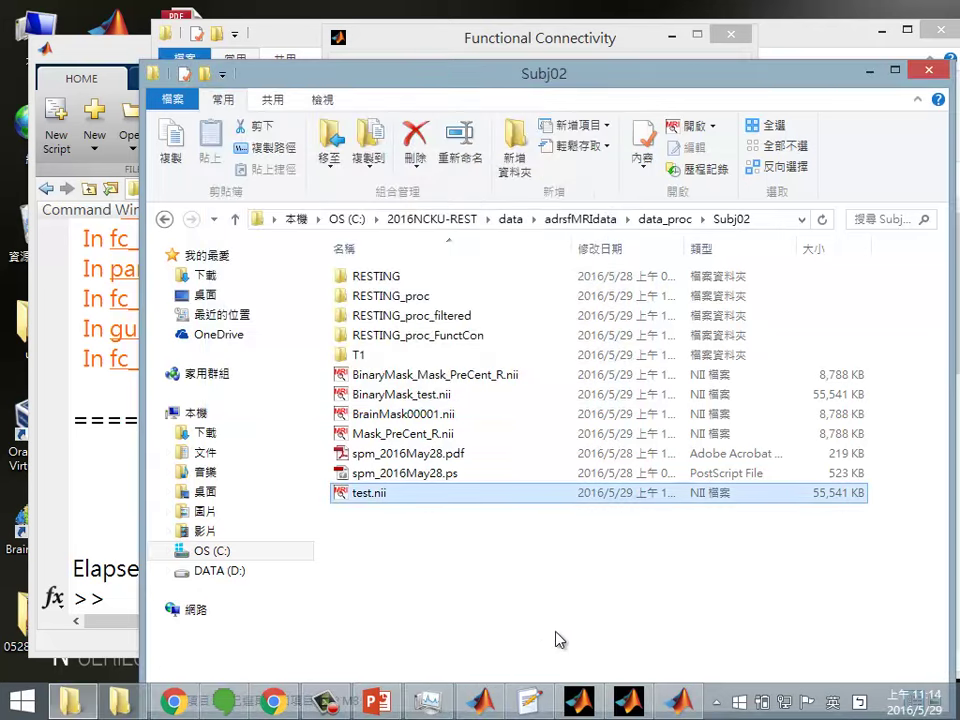
left_click(632, 703)
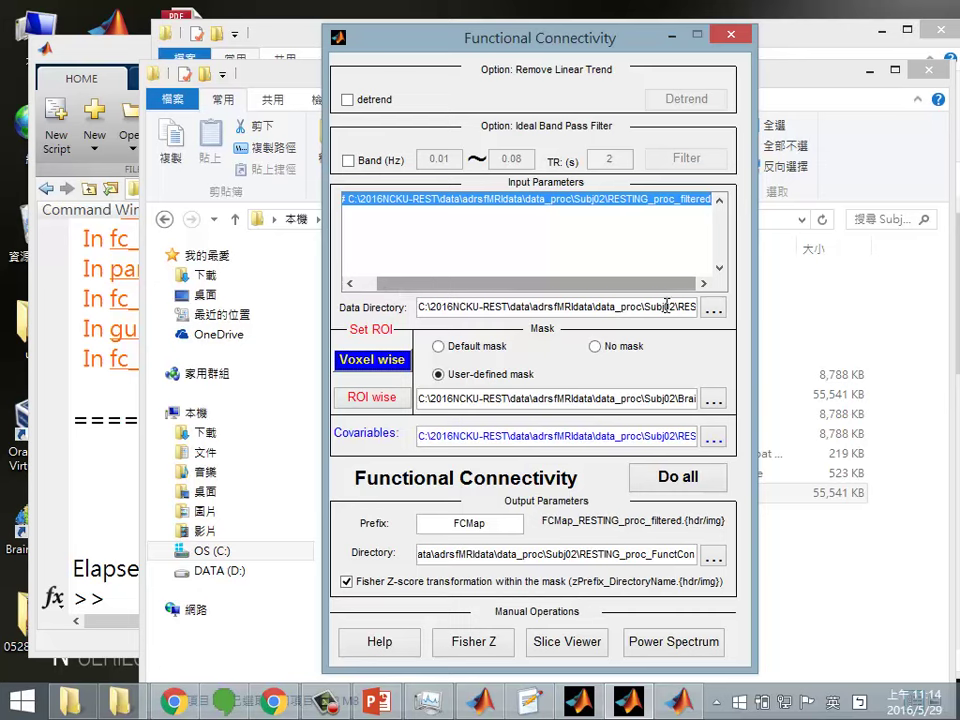
Delete all earlier output files from Subj02's RESTING_proc_FunctCon folder
left_click(686, 477)
double_click(450, 336)
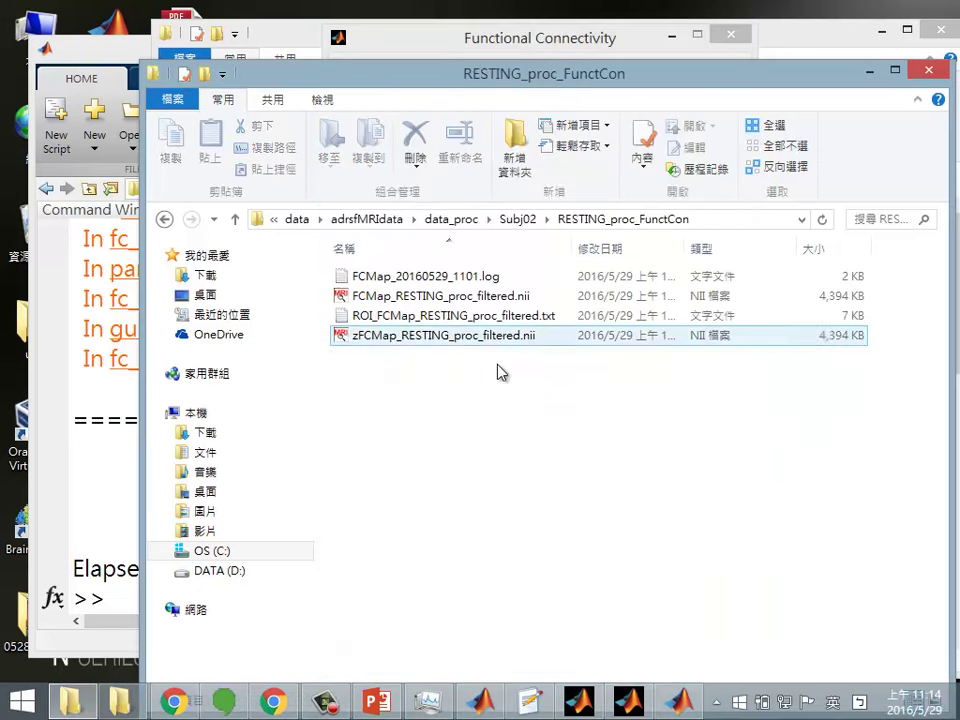
left_click_drag(571, 384, 414, 279)
key("Delete")
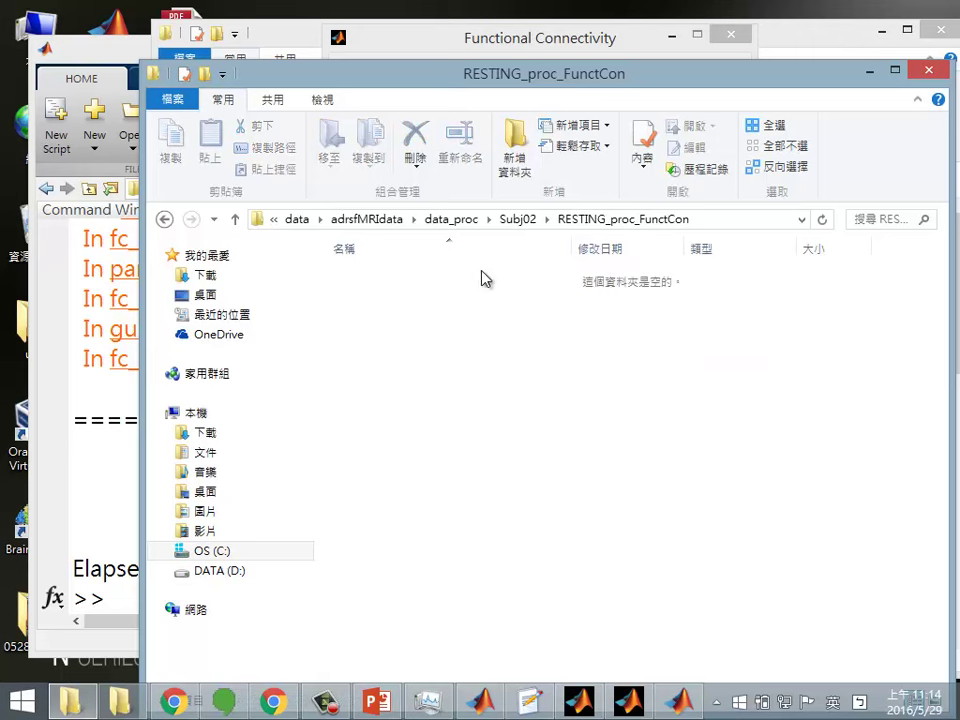
Run the voxel-wise functional connectivity analysis for both ROIs and bring the RESTING_proc_FunctCon output folder to the front
left_click(544, 42)
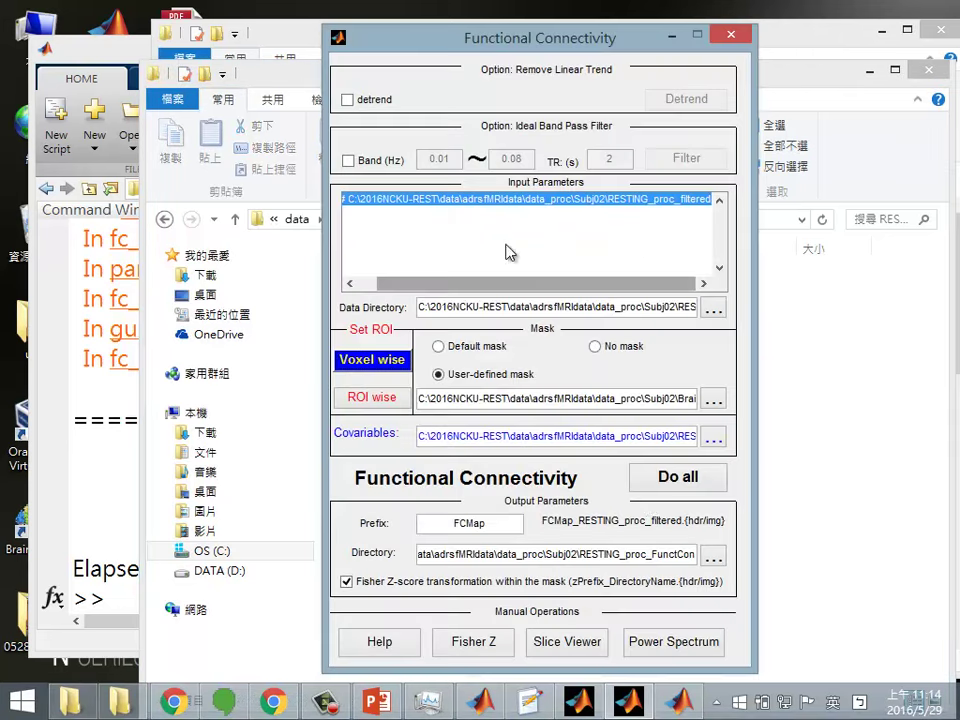
left_click(672, 477)
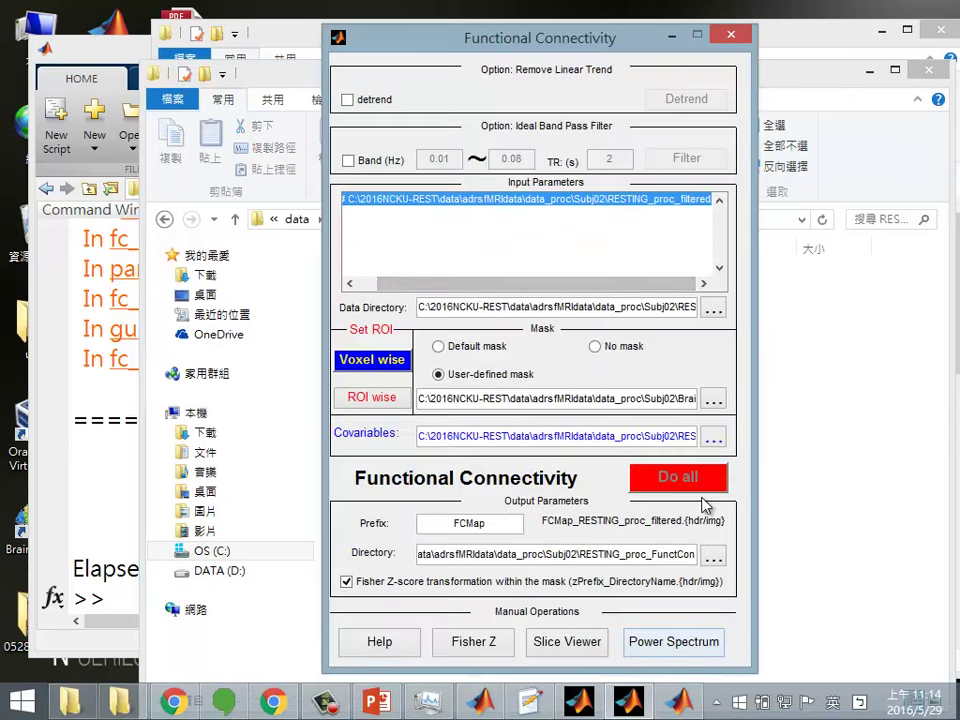
left_click(805, 450)
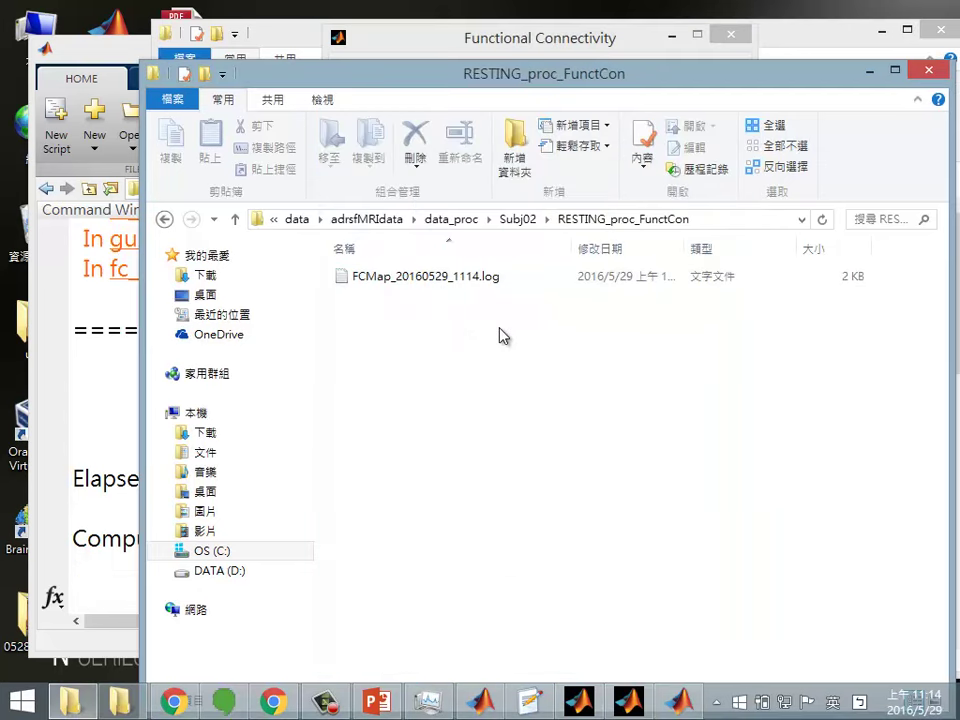
Examine the ROI1 and ROI2 connectivity maps and their z-transformed counterparts in the output folder
mouse_move(477, 284)
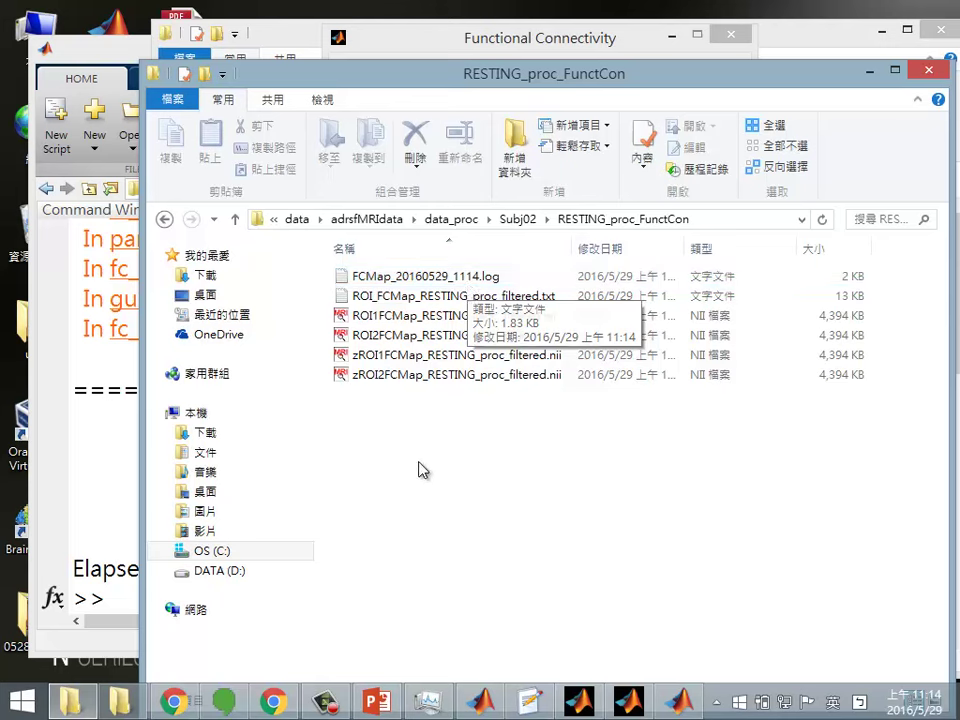
left_click(378, 318)
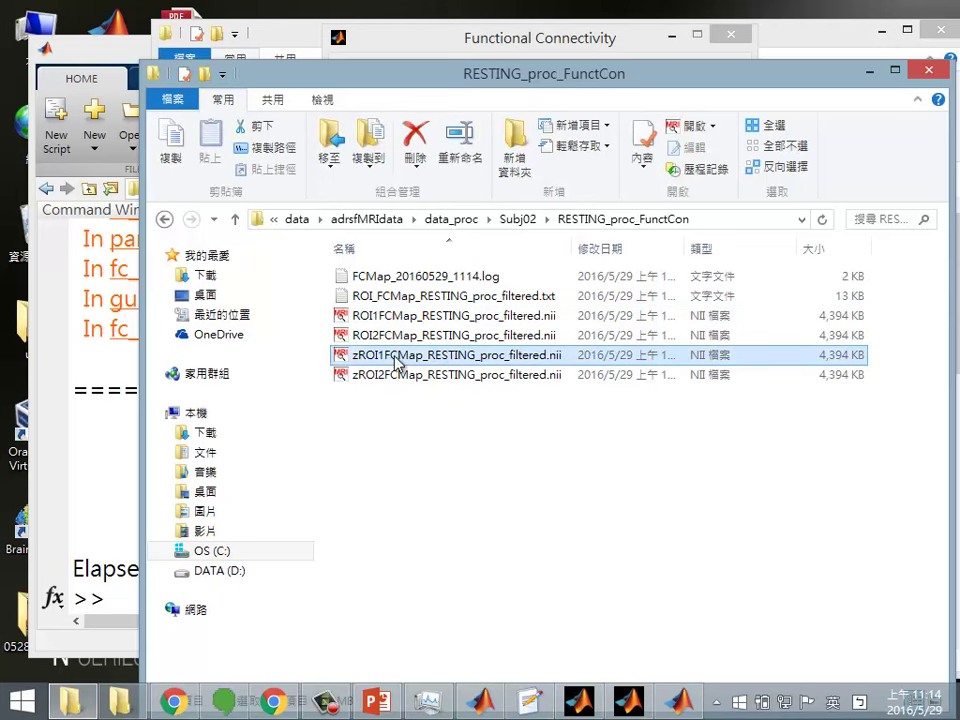
left_click(397, 358)
left_click(366, 336)
left_click(390, 375)
left_click(390, 337)
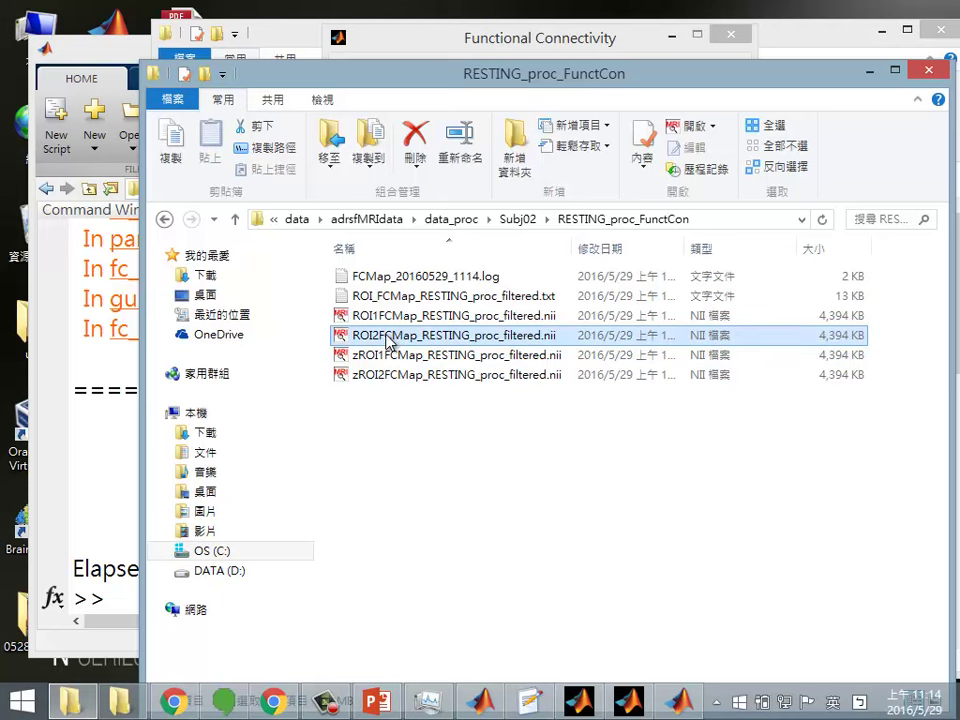
left_click(386, 373)
left_click(383, 338)
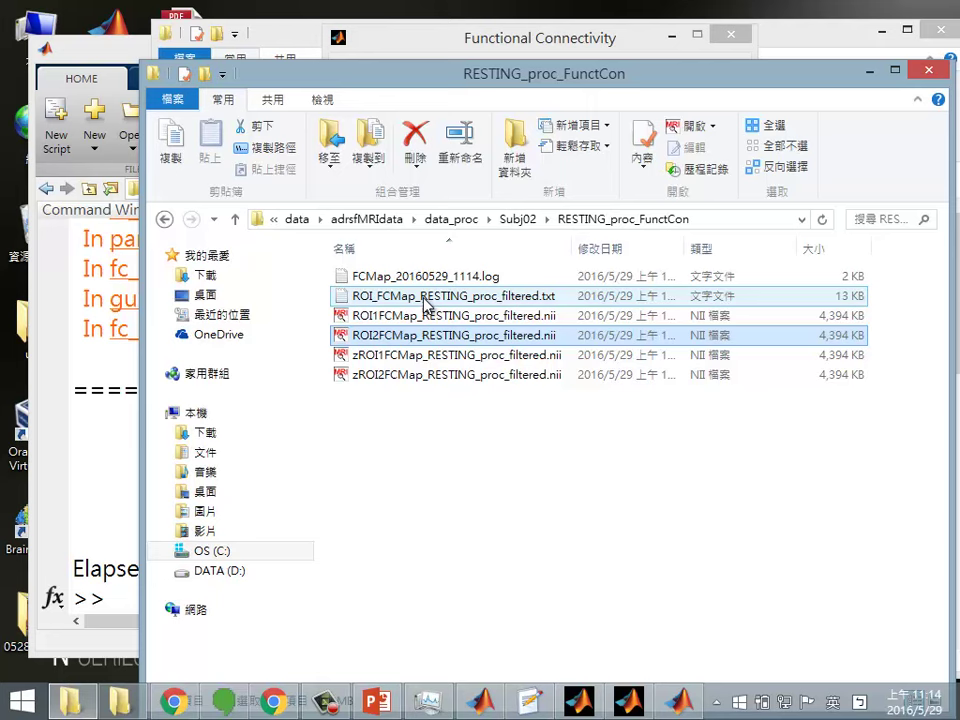
left_click(400, 372, "ctrl")
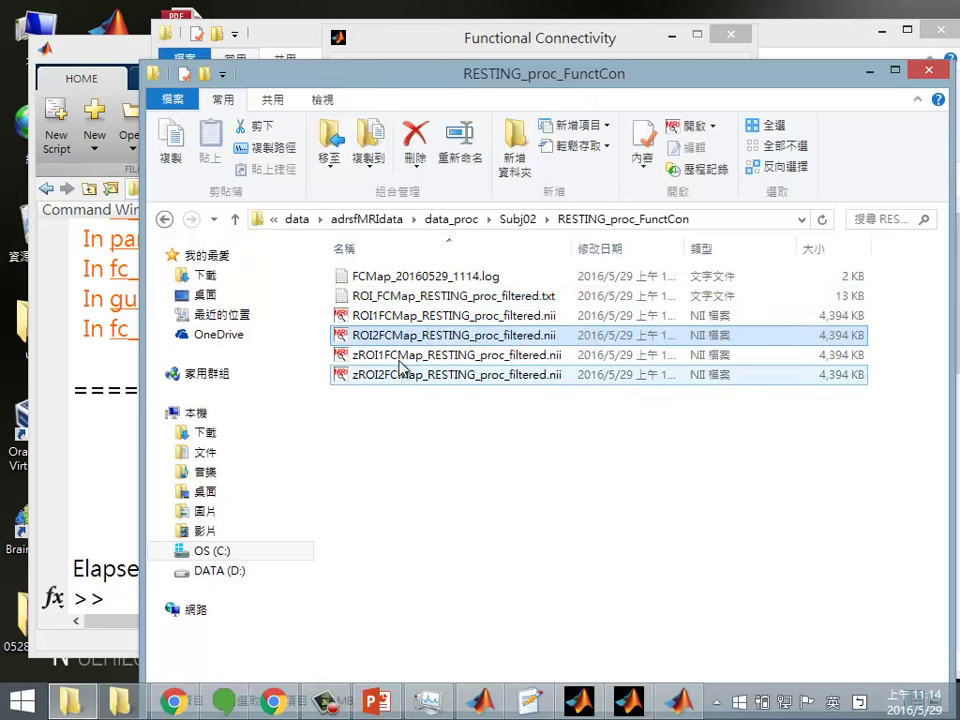
Open FCMap_20160529_1114.log and read the functional connectivity input parameters, highlighting the ROI definition lines
double_click(402, 278)
scroll(556, 146, "down", 8)
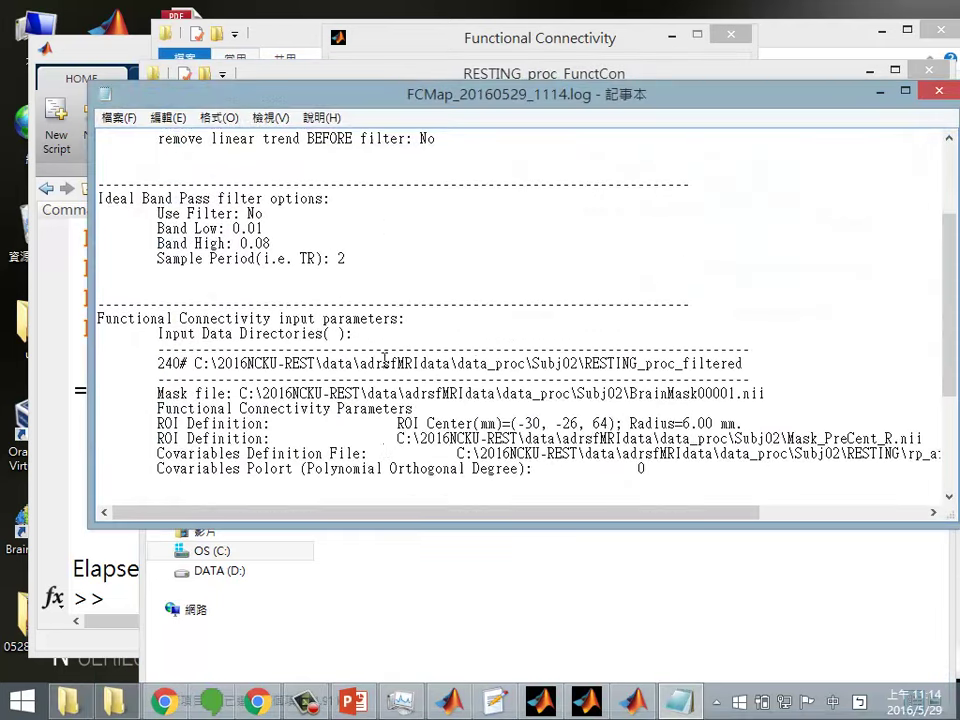
scroll(298, 330, "up", 4)
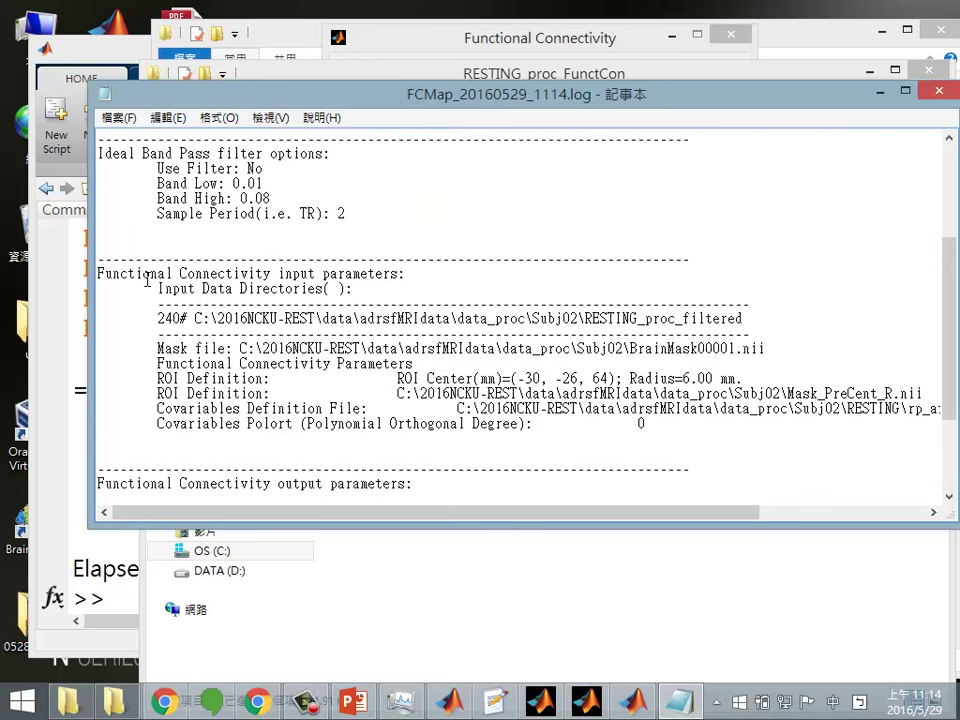
left_click_drag(128, 273, 345, 273)
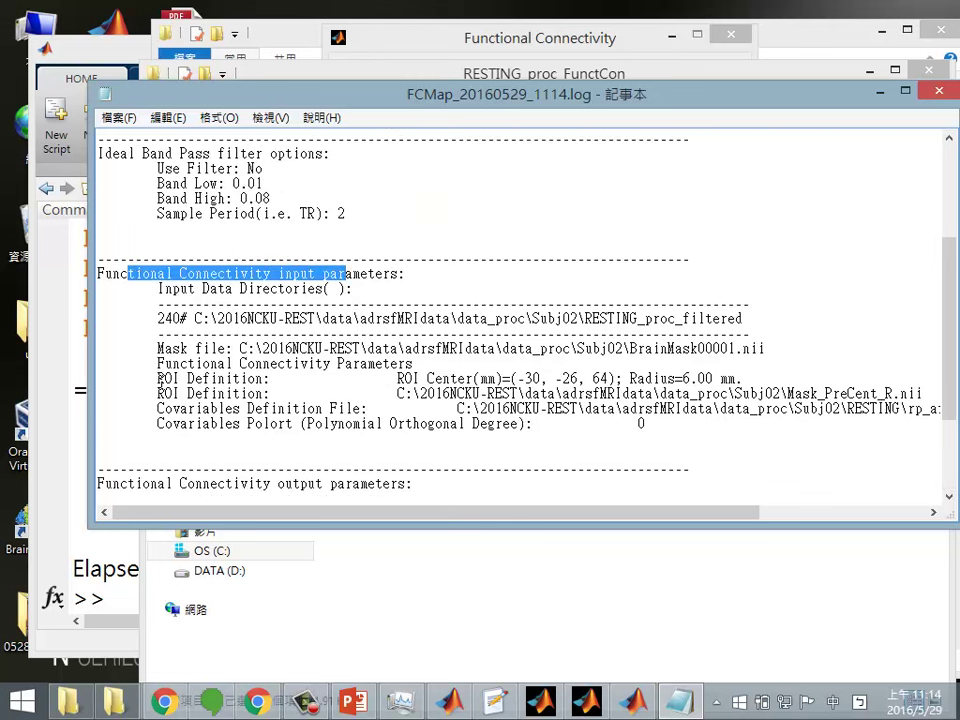
left_click_drag(160, 379, 857, 408)
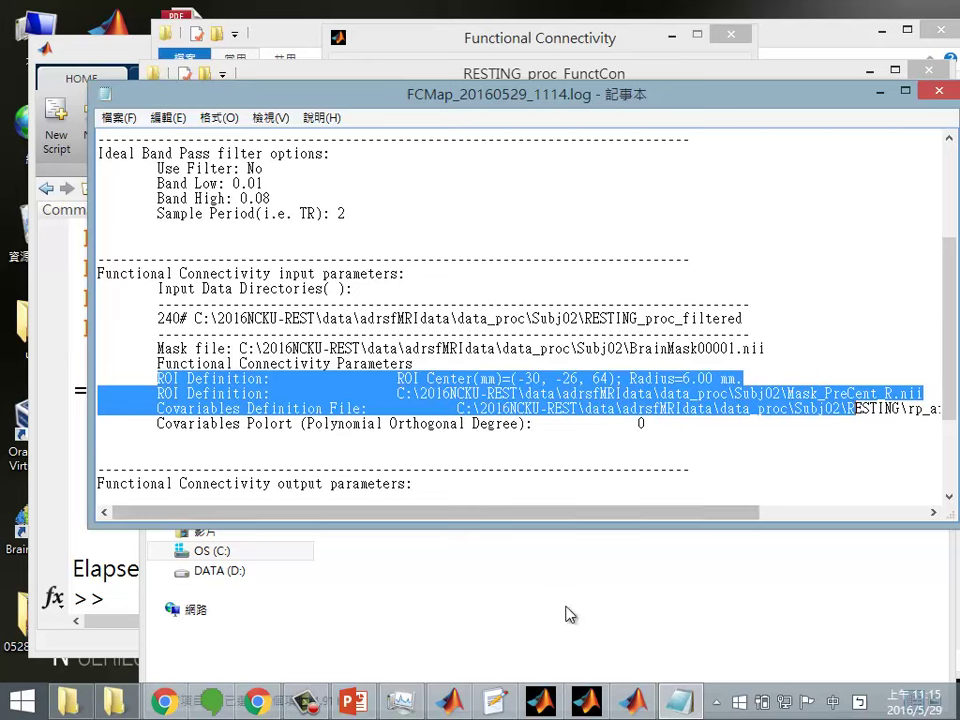
Switch the Functional Connectivity analysis to ROI wise and close the ROI definition list
mouse_move(600, 703)
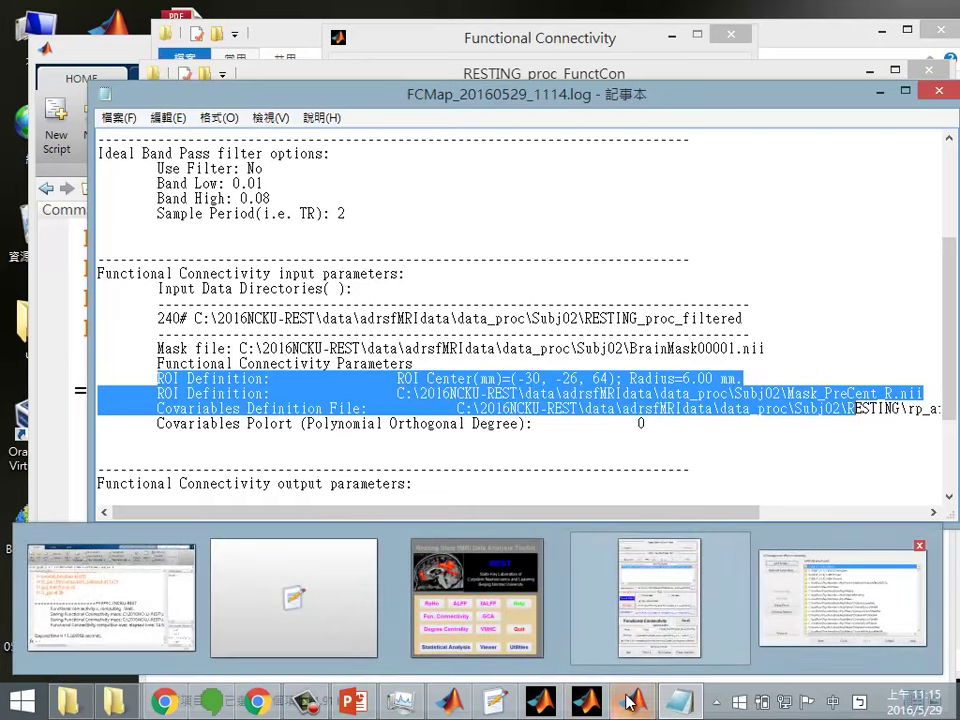
left_click(669, 604)
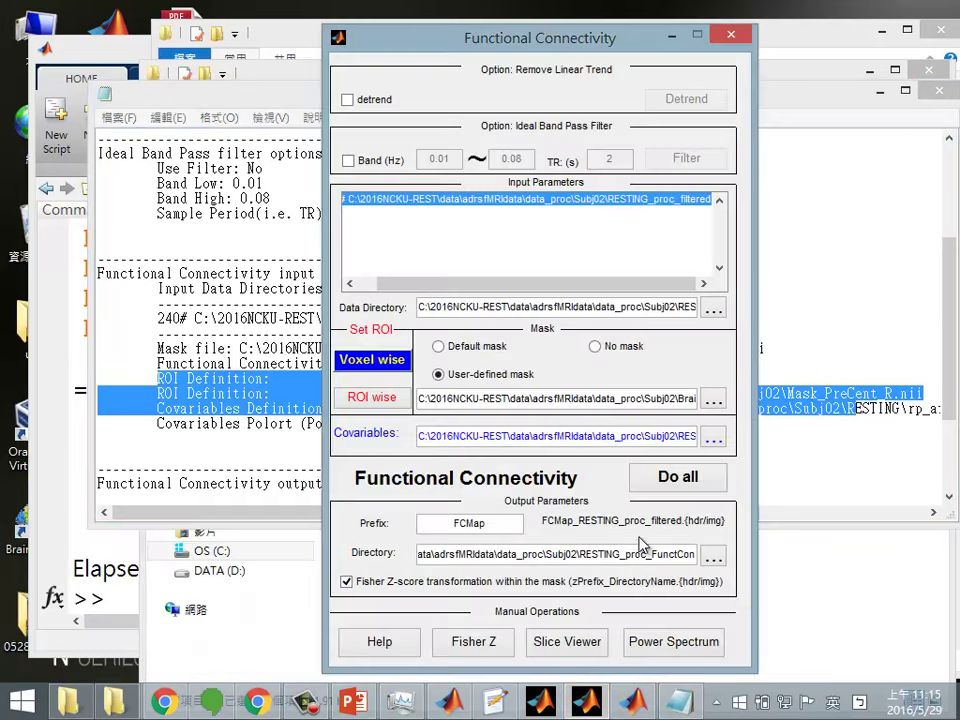
left_click(388, 398)
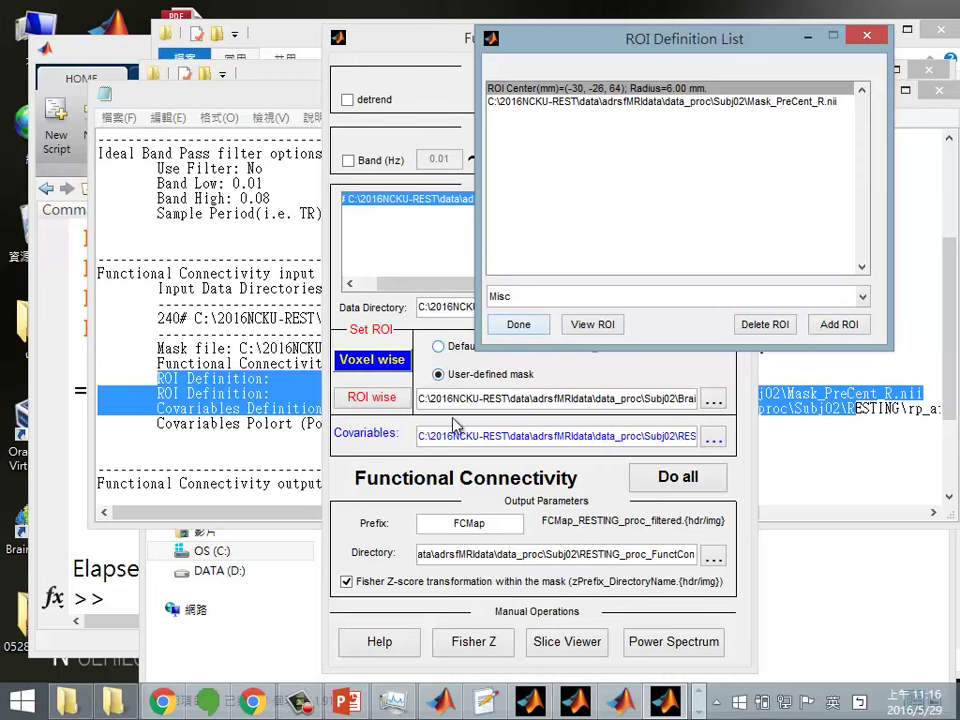
left_click(667, 488)
left_click(866, 40)
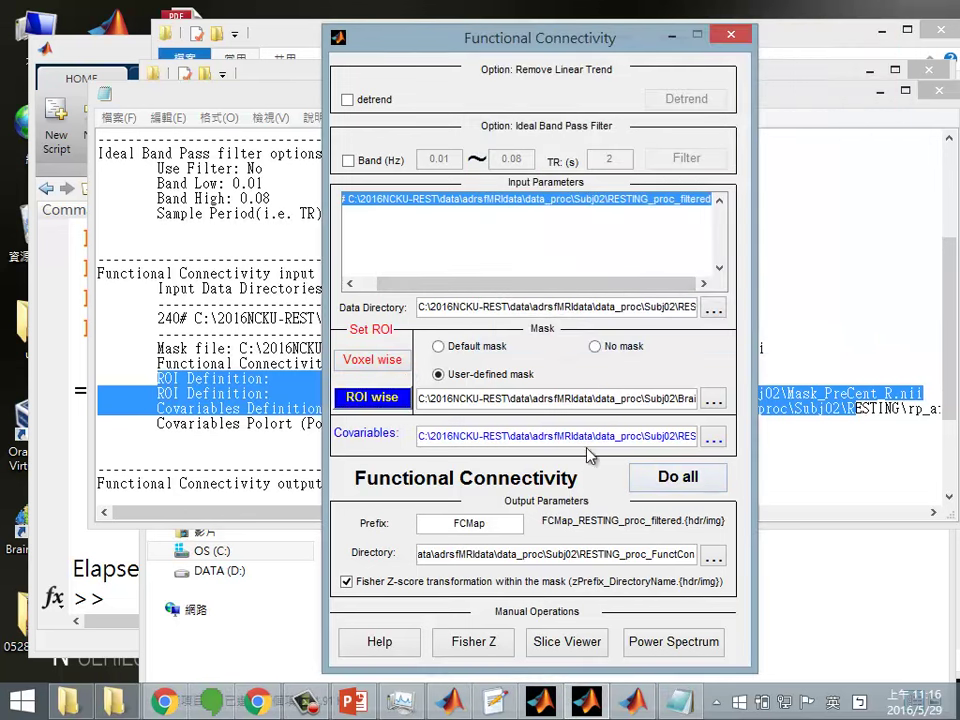
Run the ROI-wise functional connectivity analysis and delete the earlier voxel-wise log, ROI time-course text file and ROI1/ROI2 maps from the output folder
left_click(688, 479)
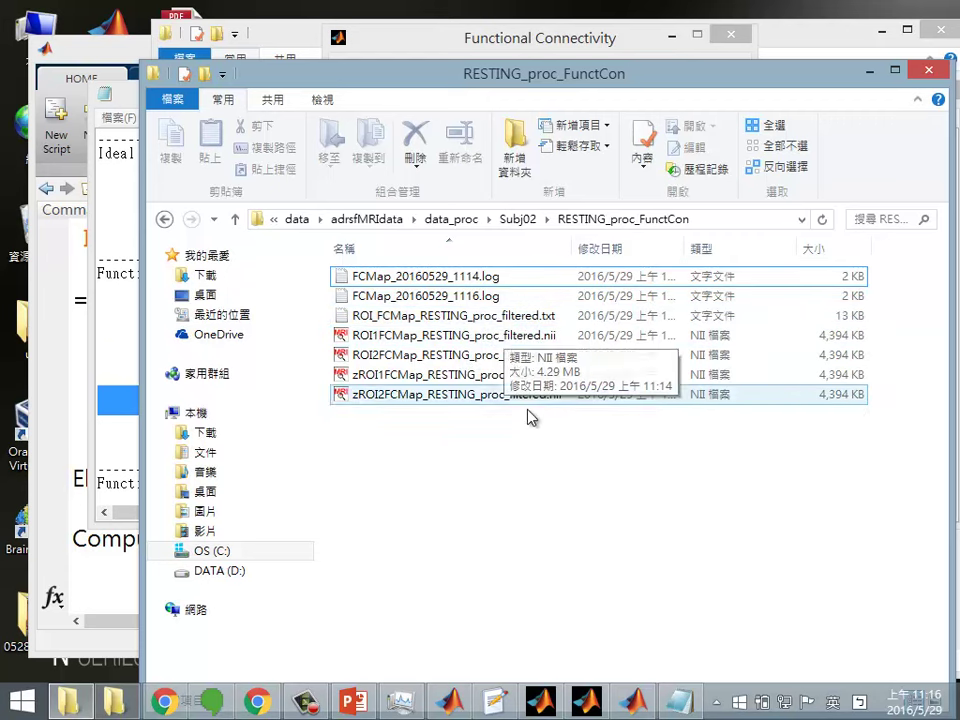
left_click_drag(592, 418, 415, 297)
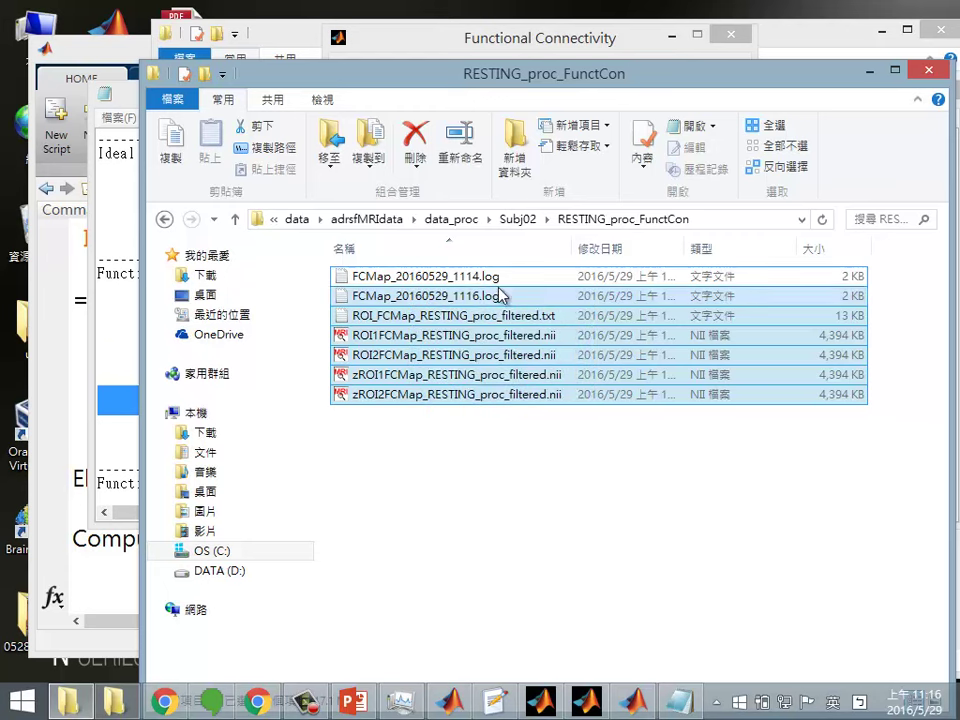
left_click(617, 276, "ctrl")
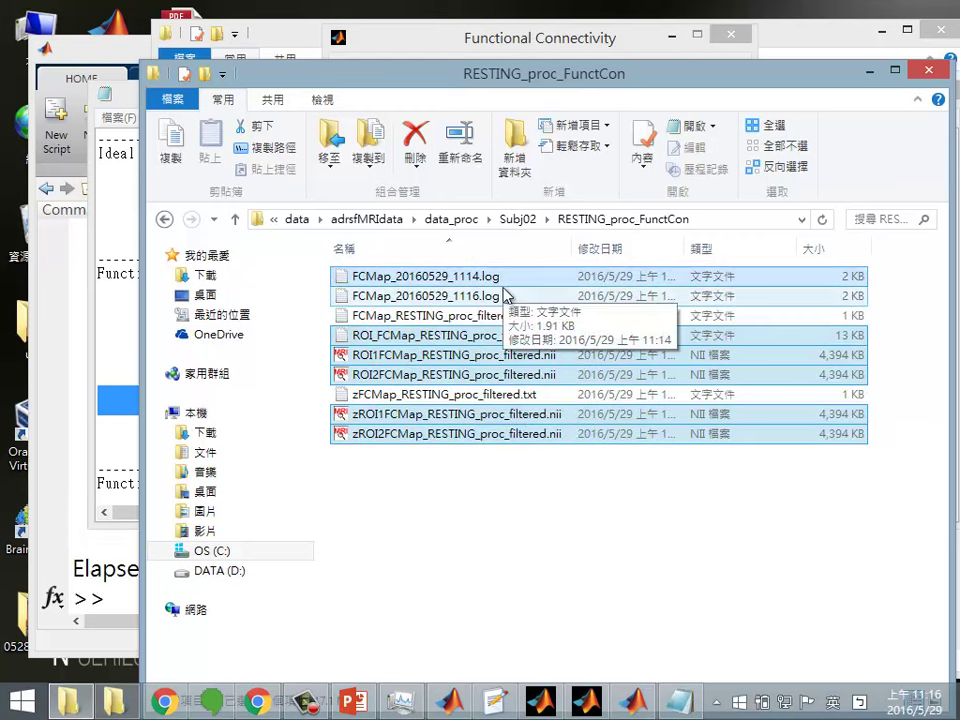
key("Delete")
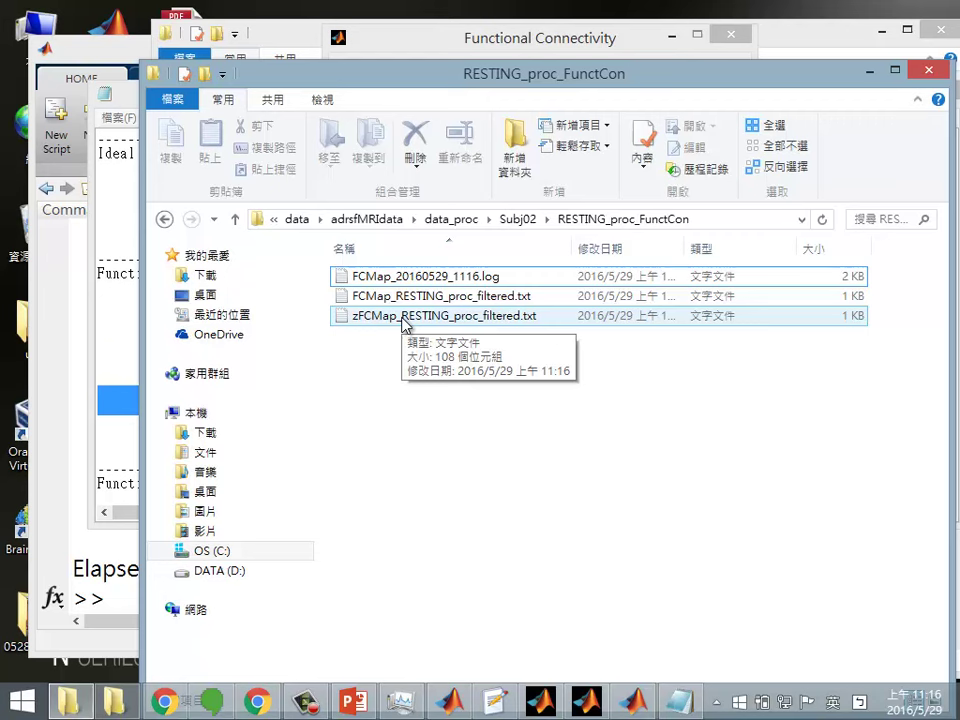
Open FCMap_20160529_1116.log, read the functional connectivity input parameters with the ROI definition lines, and close the log
left_click(486, 278)
double_click(486, 278)
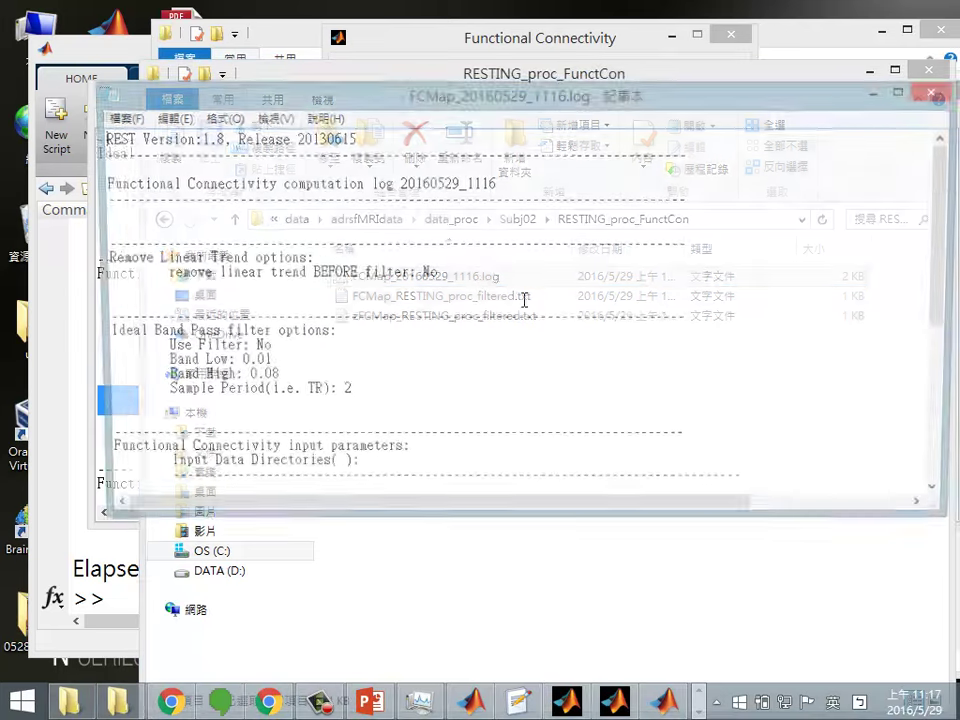
scroll(420, 364, "down", 5)
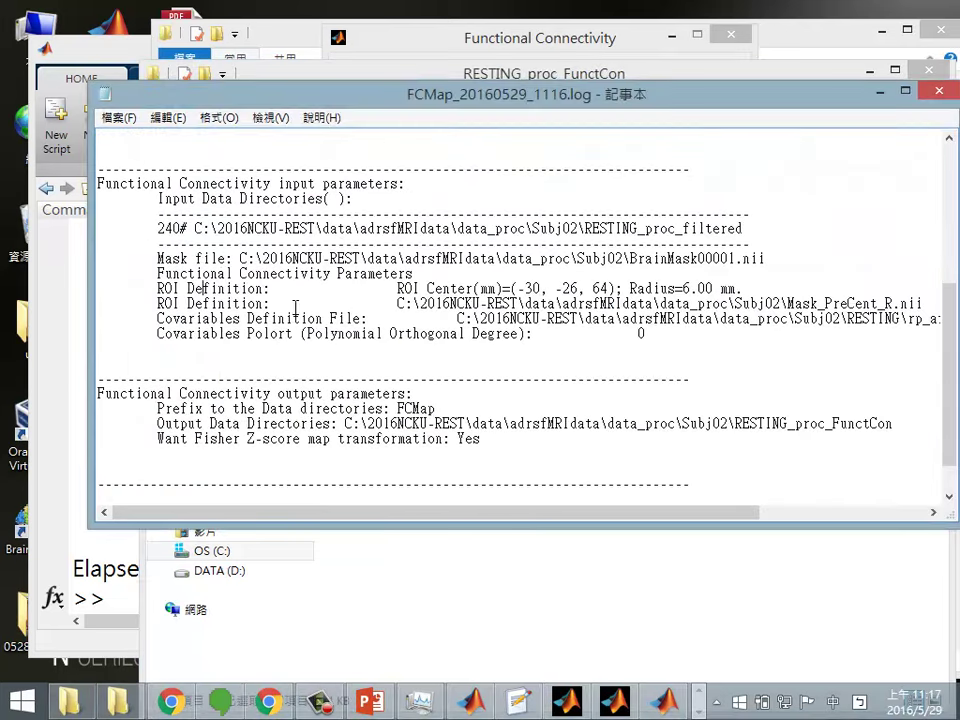
left_click_drag(200, 289, 418, 303)
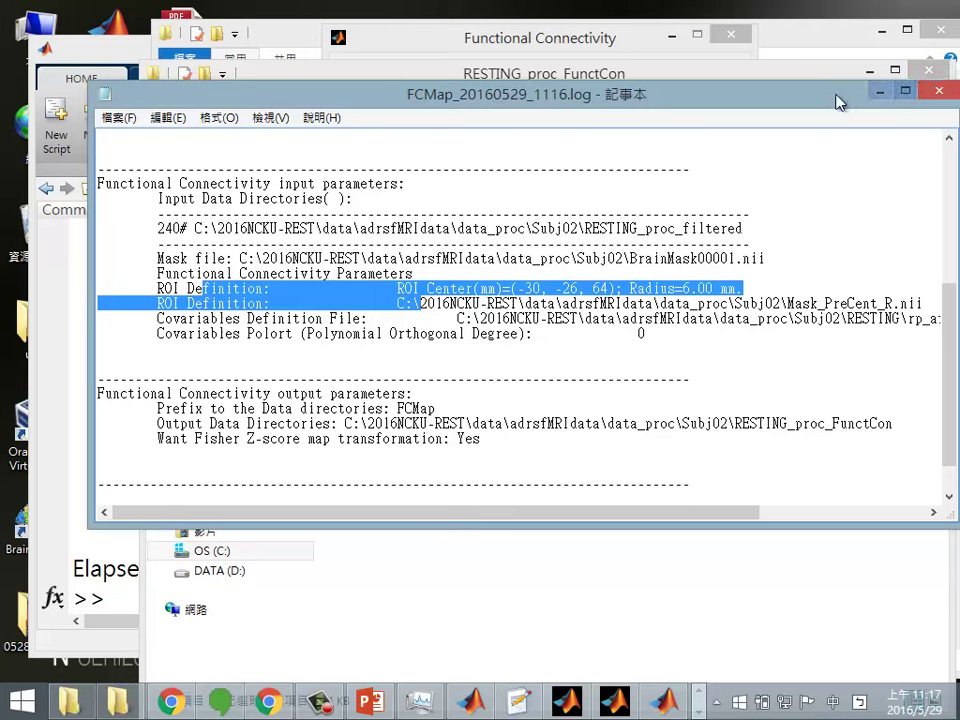
left_click(946, 84)
left_click(932, 122)
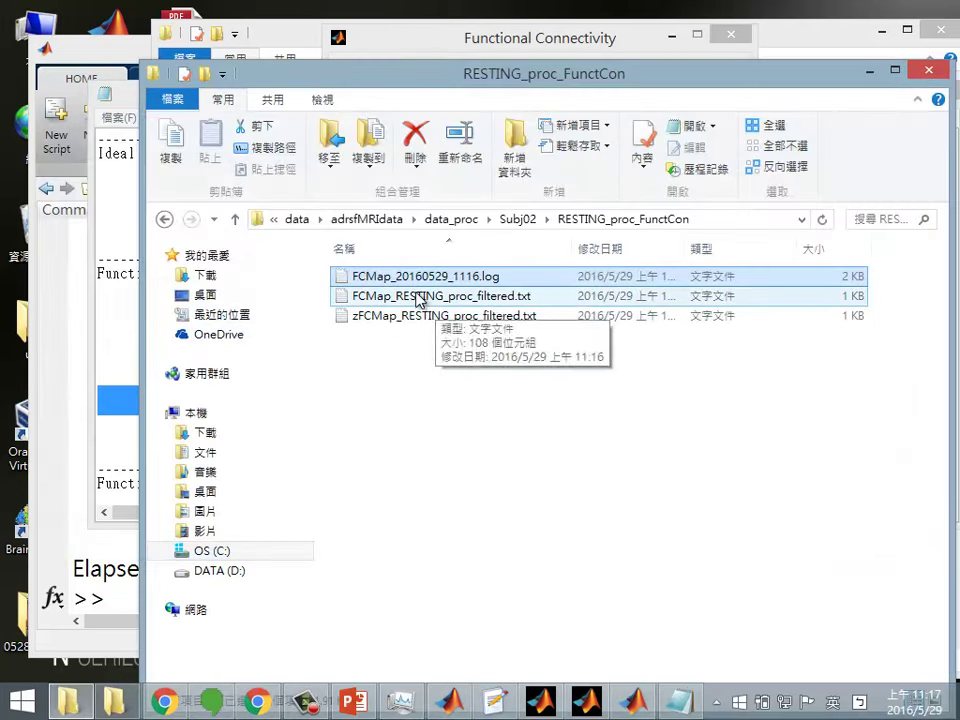
Open zFCMap_RESTING_proc_filtered.txt and examine the diagonal and off-diagonal values of the z-transformed ROI matrix
left_click(489, 300)
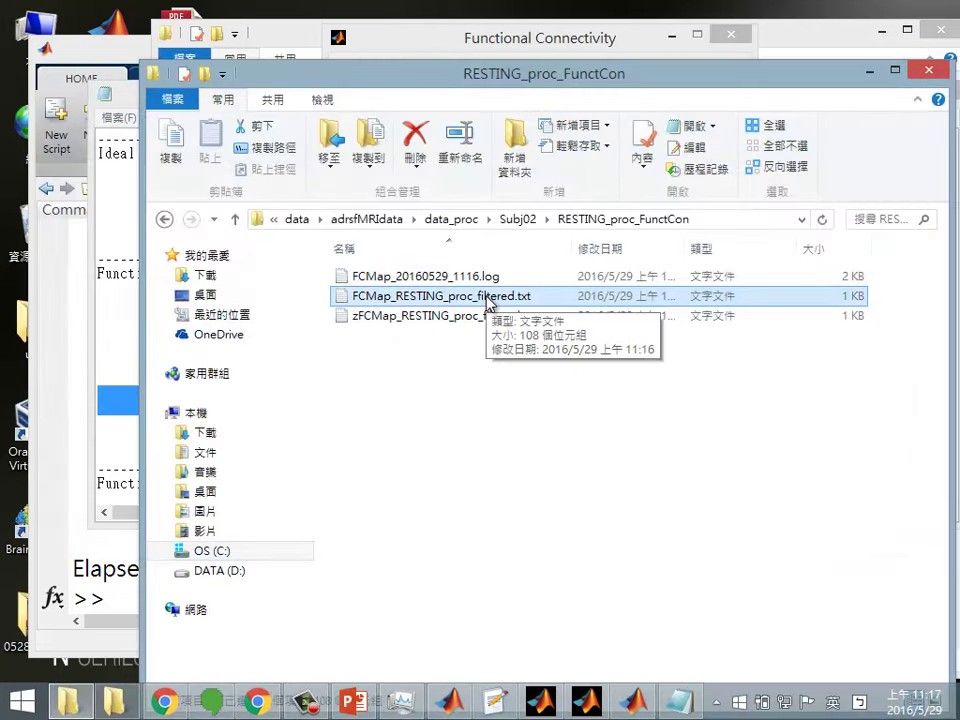
left_click(369, 305)
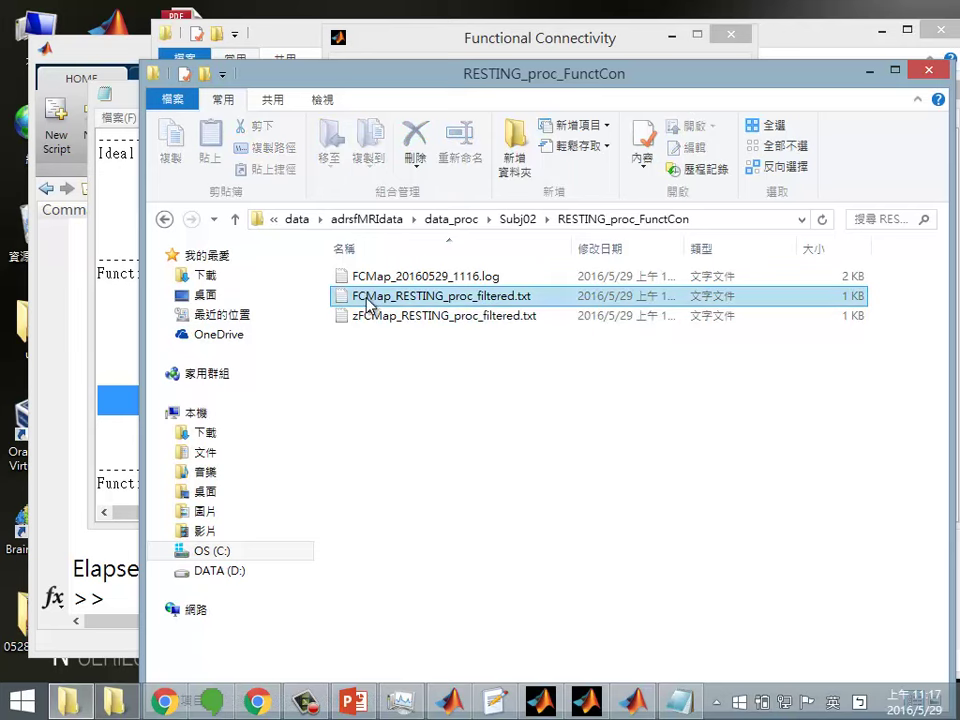
double_click(396, 317)
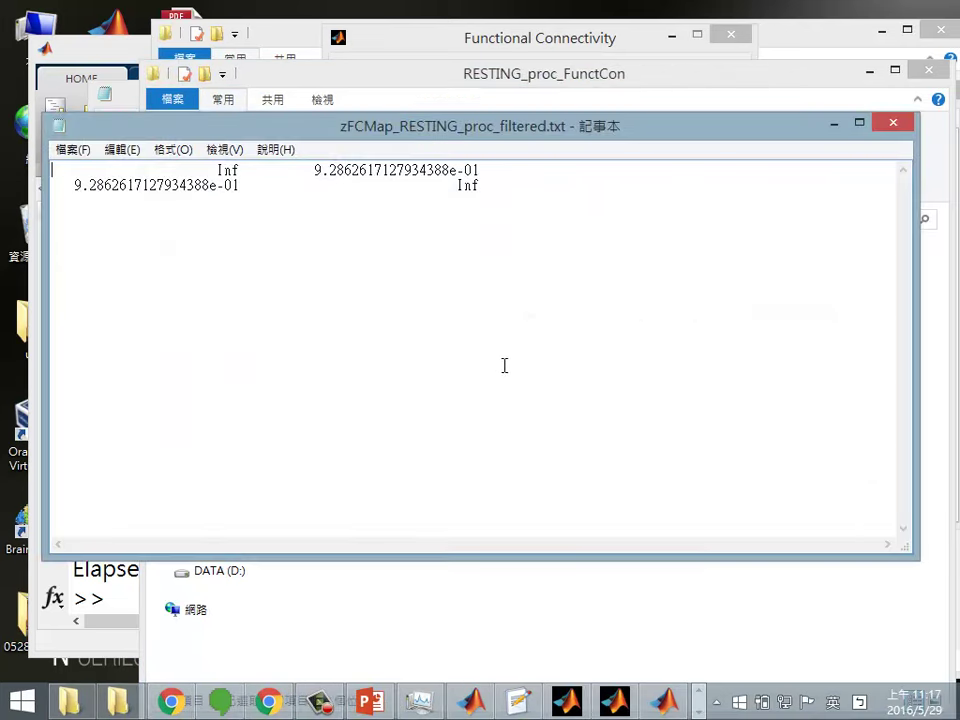
left_click_drag(450, 128, 621, 338)
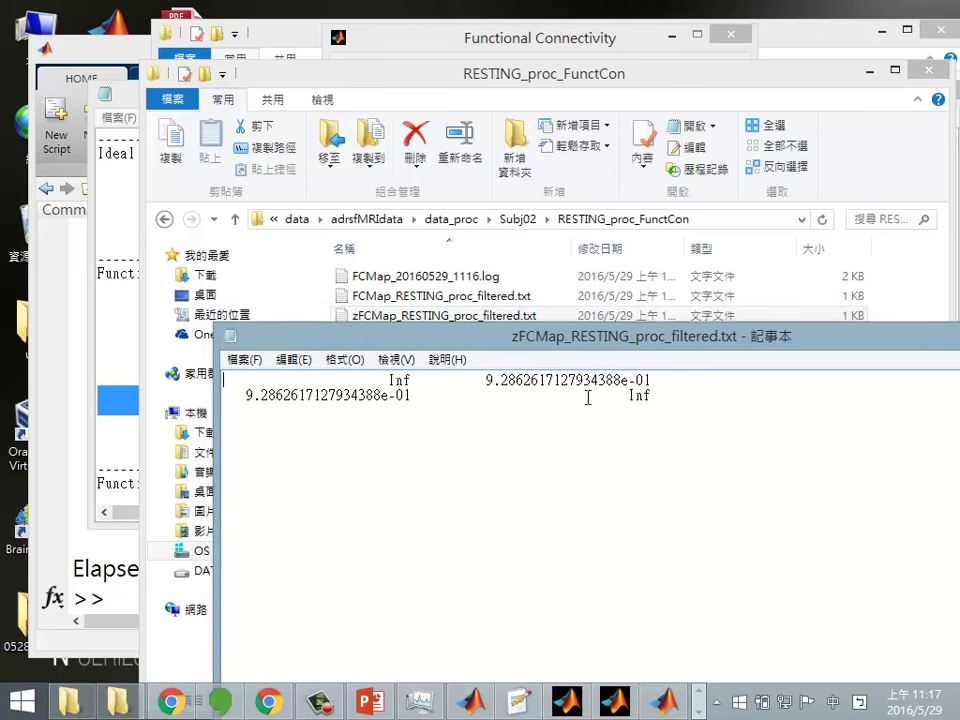
double_click(399, 381)
left_click_drag(415, 395, 244, 396)
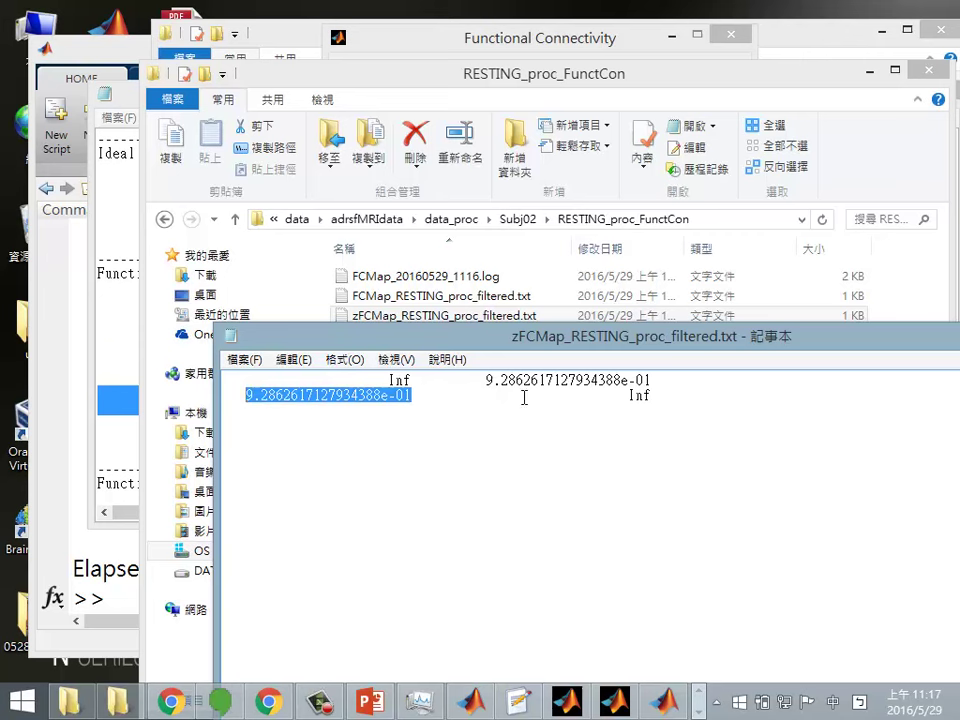
left_click_drag(648, 380, 486, 381)
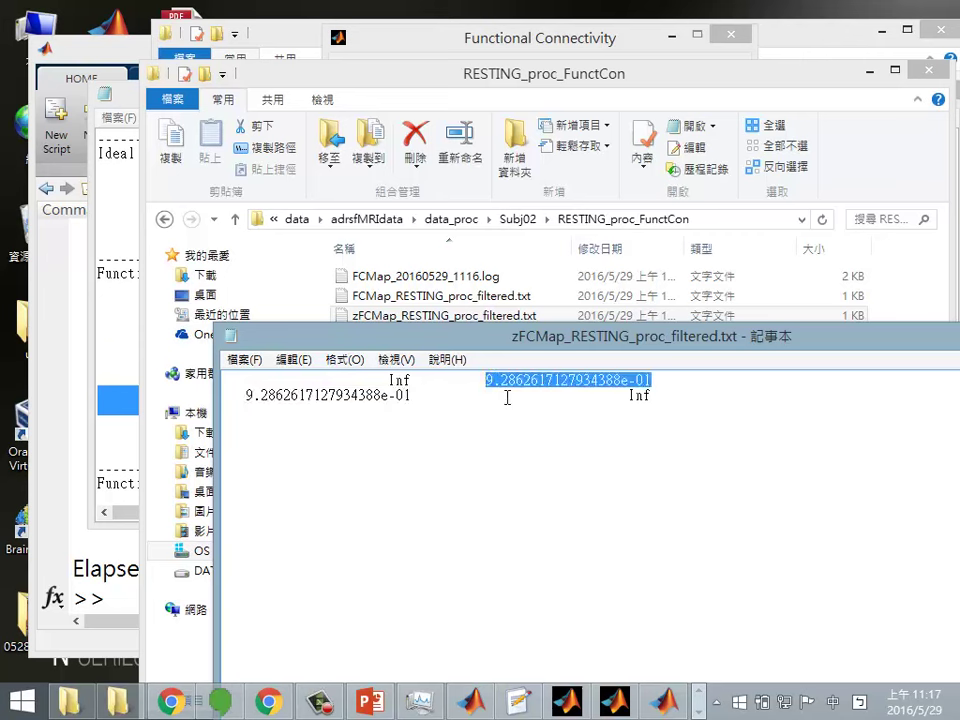
Open FCMap_RESTING_proc_filtered.txt, examine the correlation between the two ROIs, and close the file
double_click(354, 297)
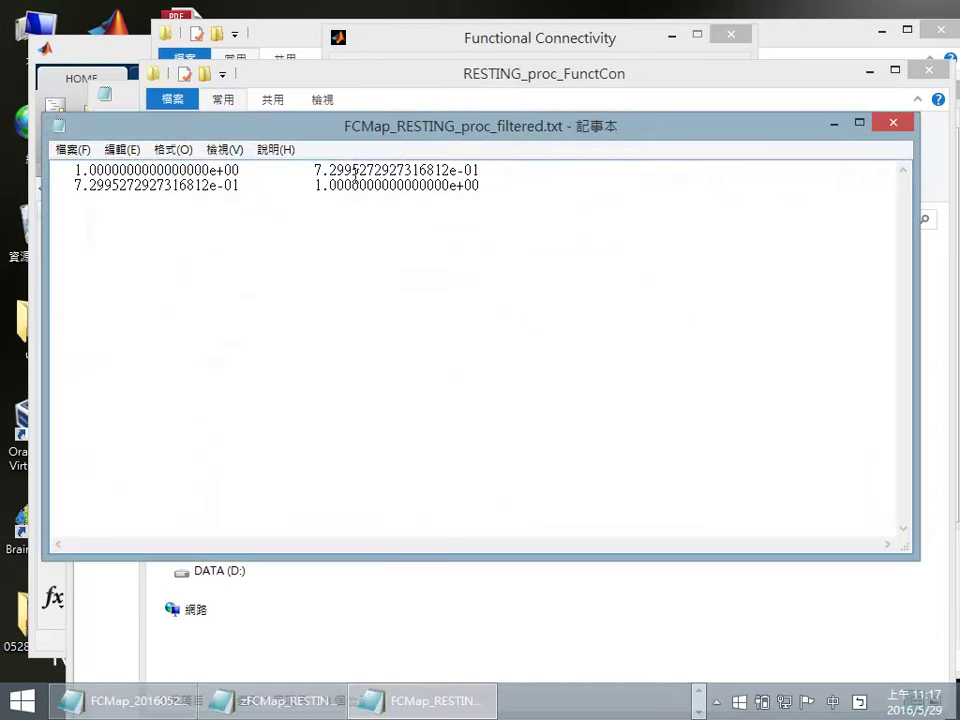
left_click_drag(340, 144, 446, 162)
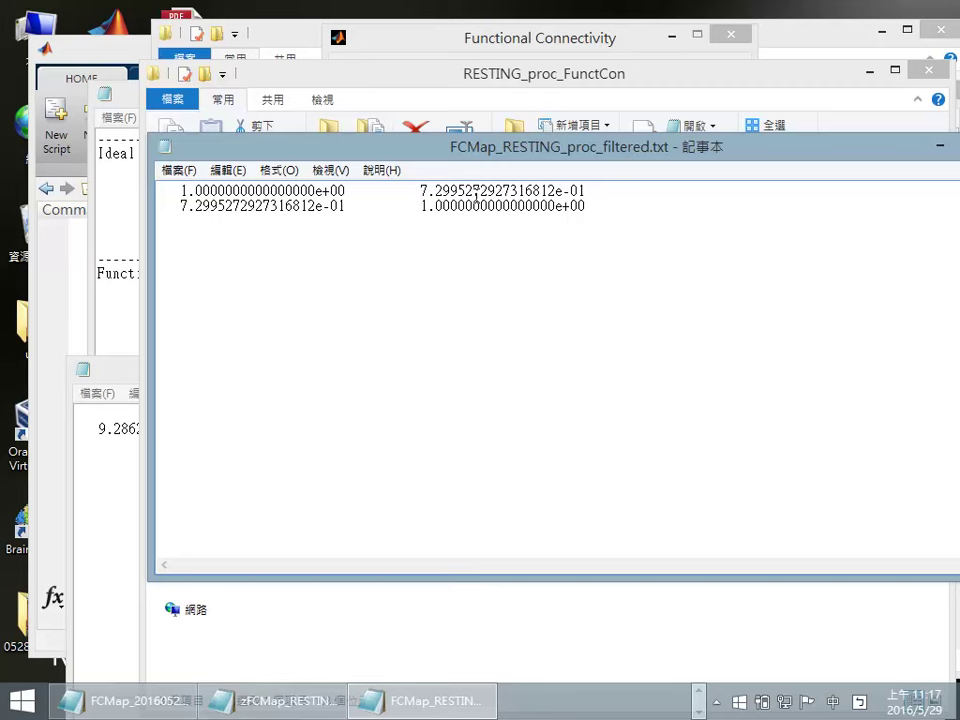
left_click_drag(543, 170, 680, 253)
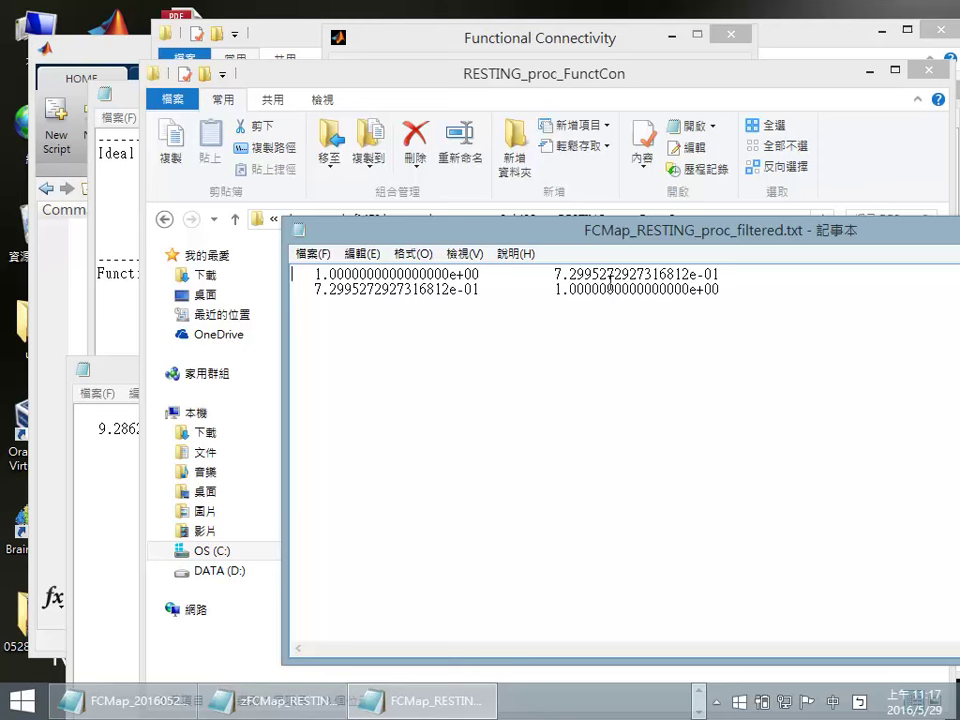
left_click_drag(554, 273, 724, 273)
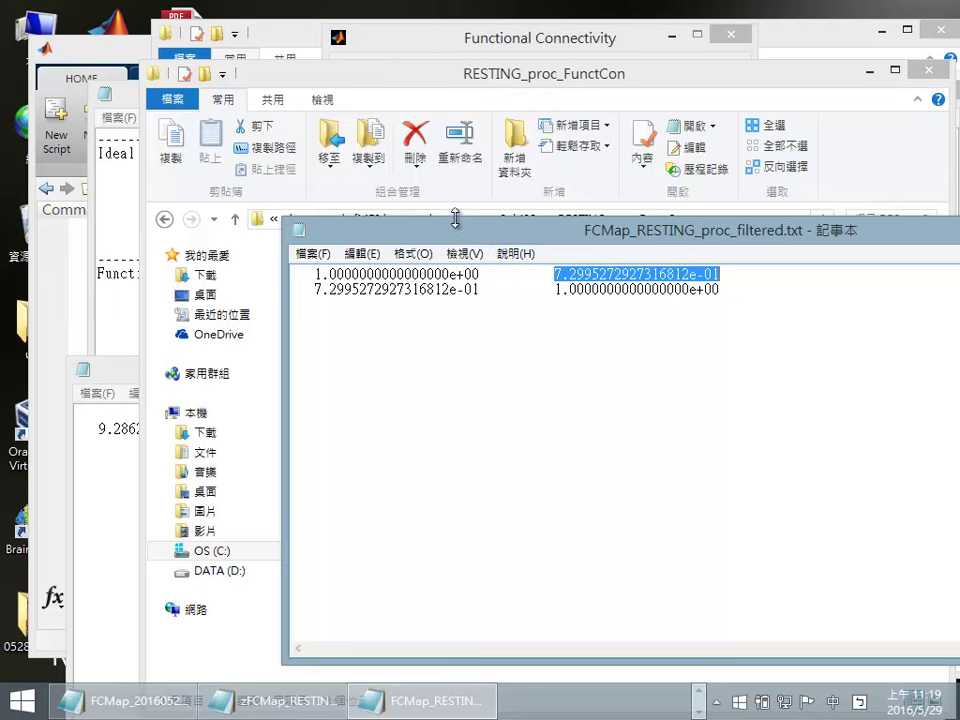
double_click(303, 232)
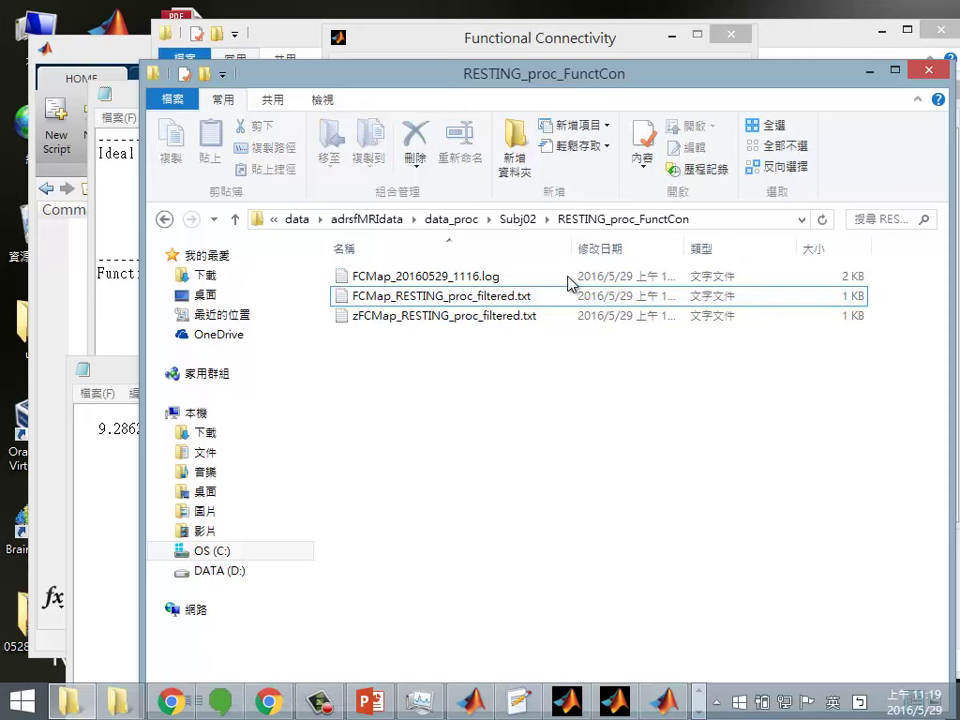
left_click(472, 300)
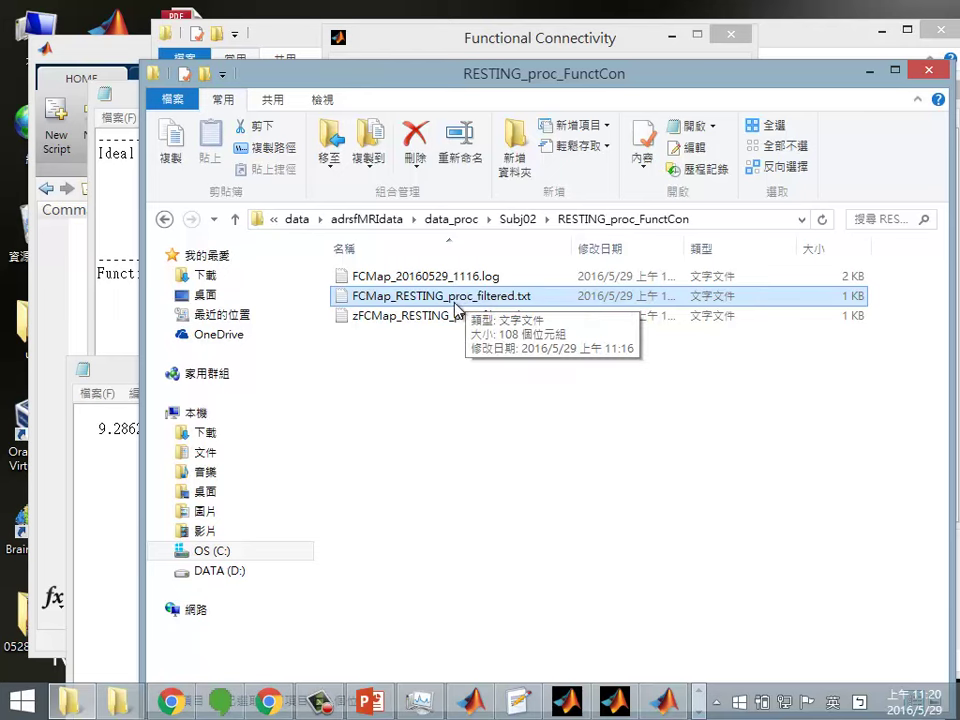
Close the Functional Connectivity window and open REST's Extract ROI Signals utility, moving its window clear of the Utilities list
key("alt+Tab")
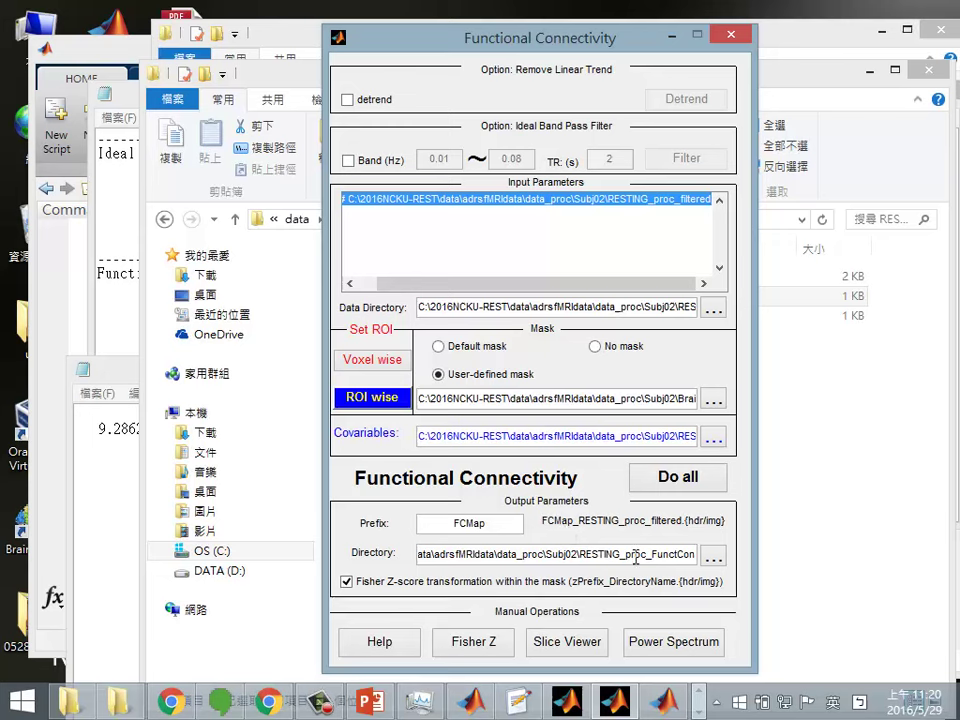
left_click(731, 34)
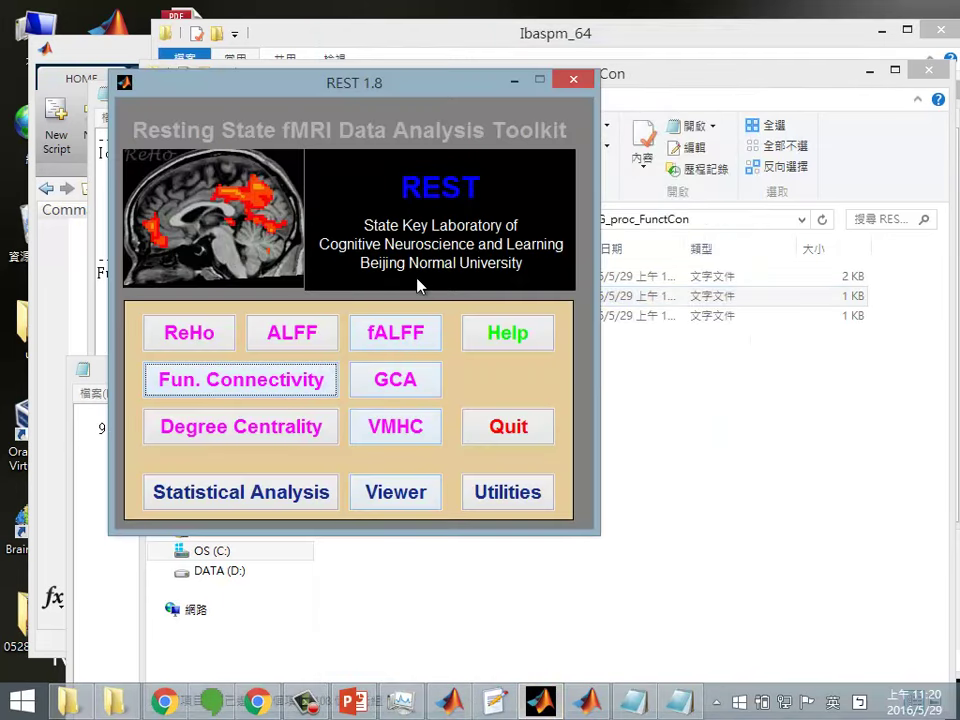
left_click(534, 494)
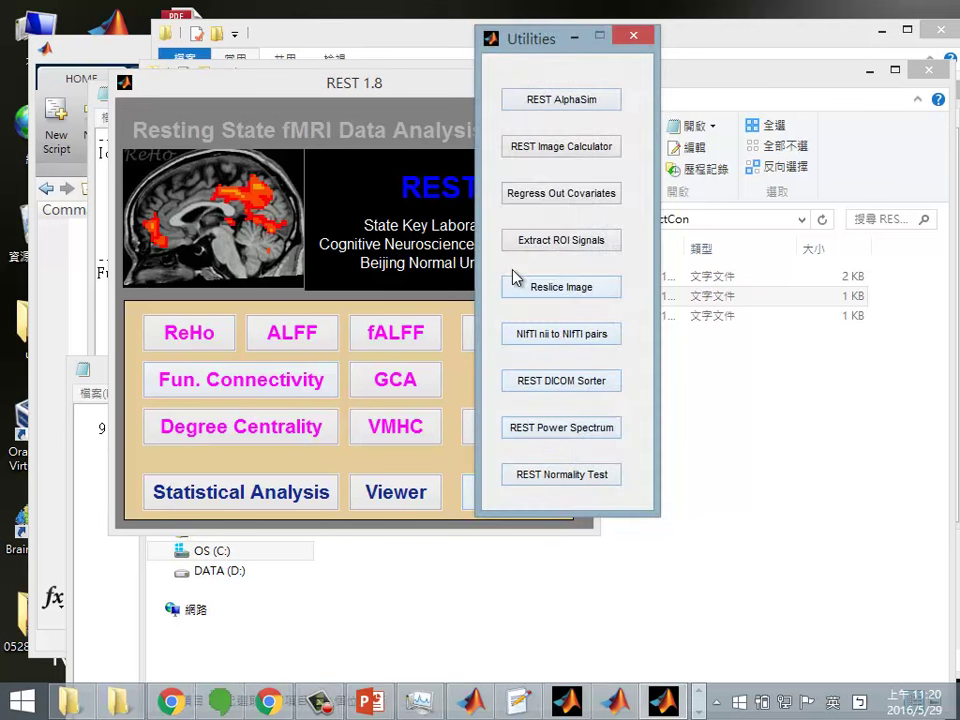
left_click(577, 255)
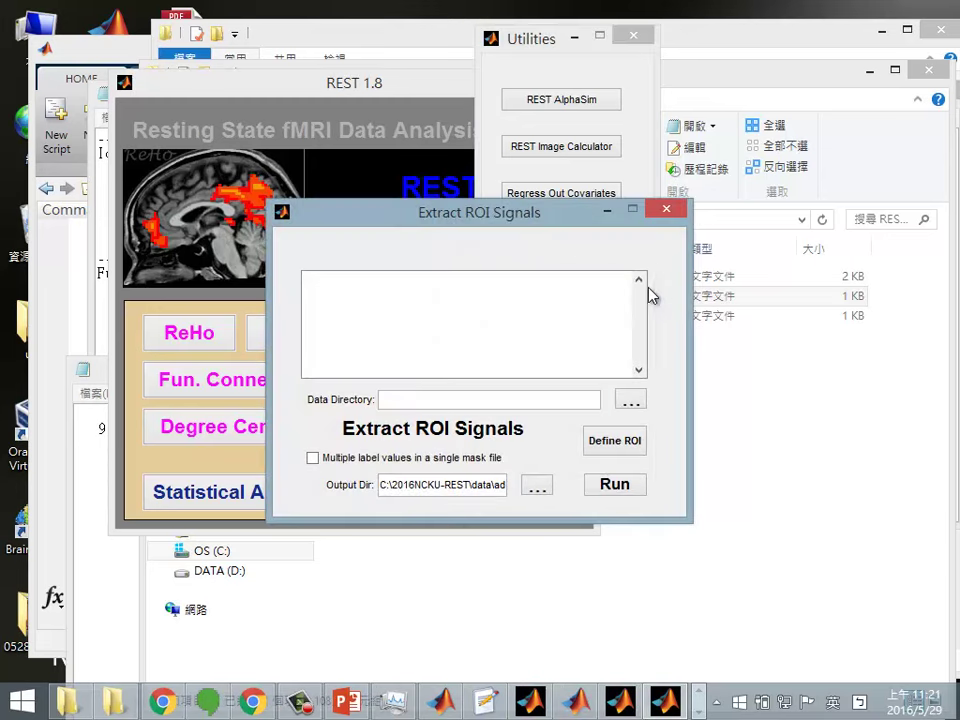
left_click_drag(590, 212, 440, 162)
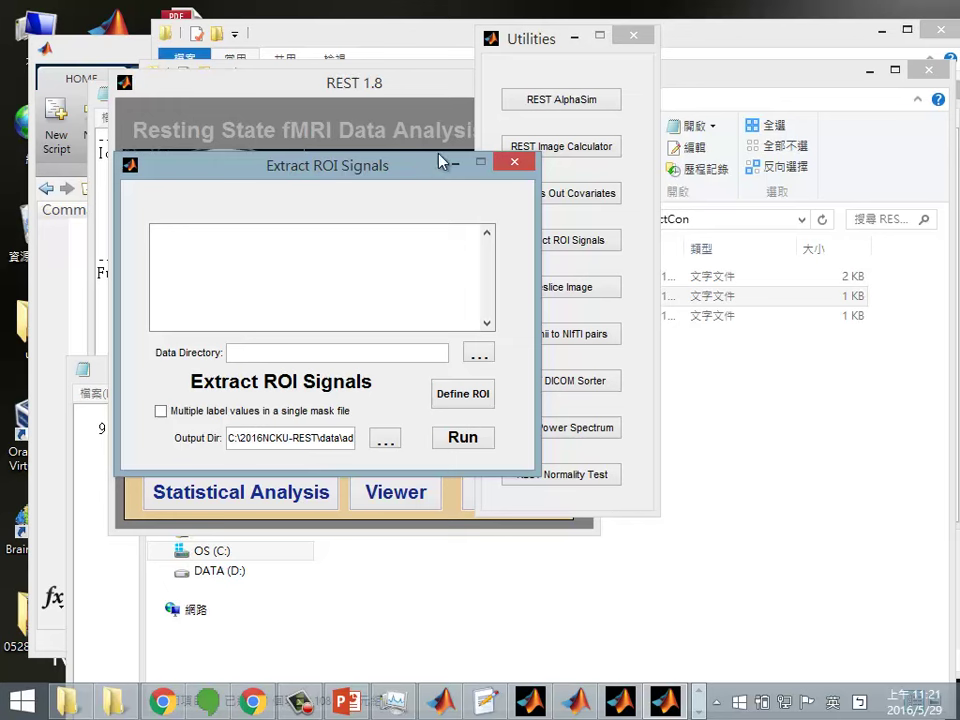
Set the data directory for ROI signal extraction to Subj02's RESTING_proc_filtered folder
left_click(479, 356)
double_click(370, 368)
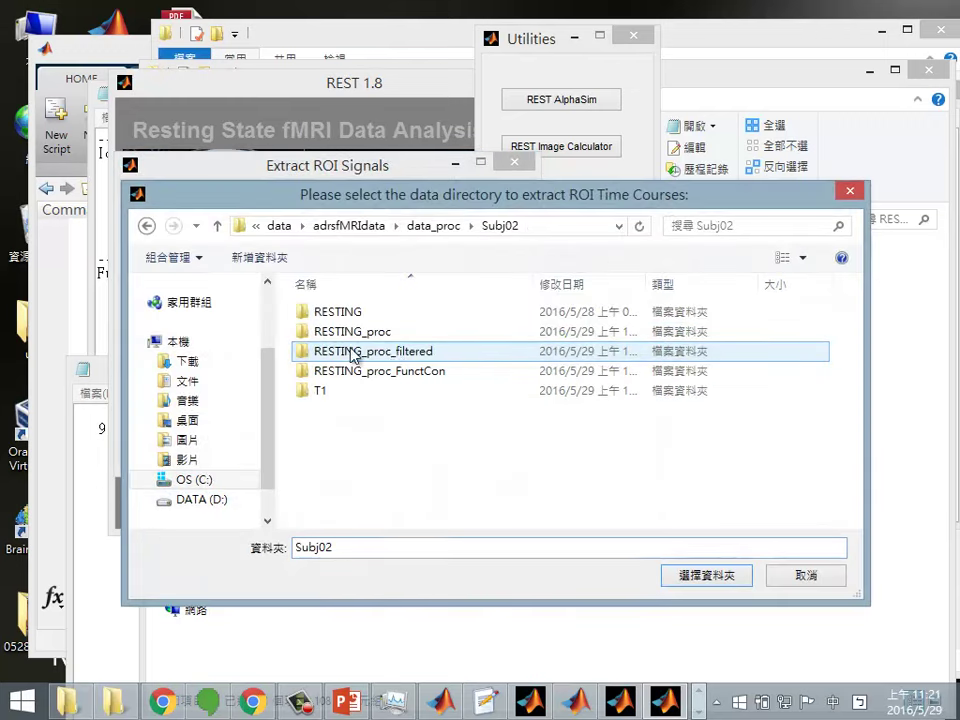
left_click(410, 357)
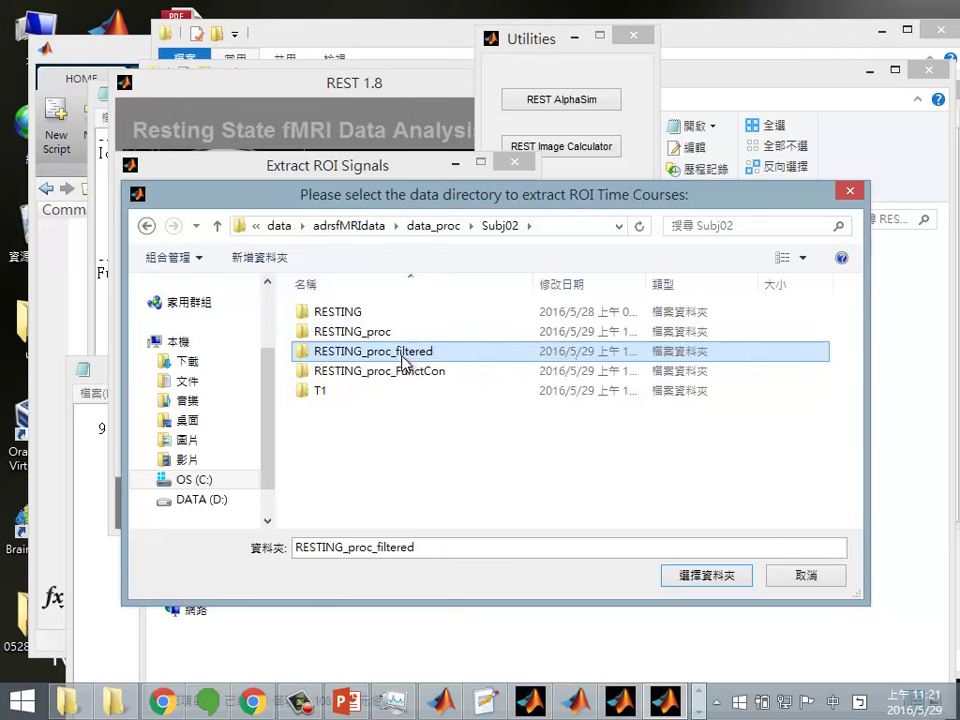
double_click(404, 357)
key("Return")
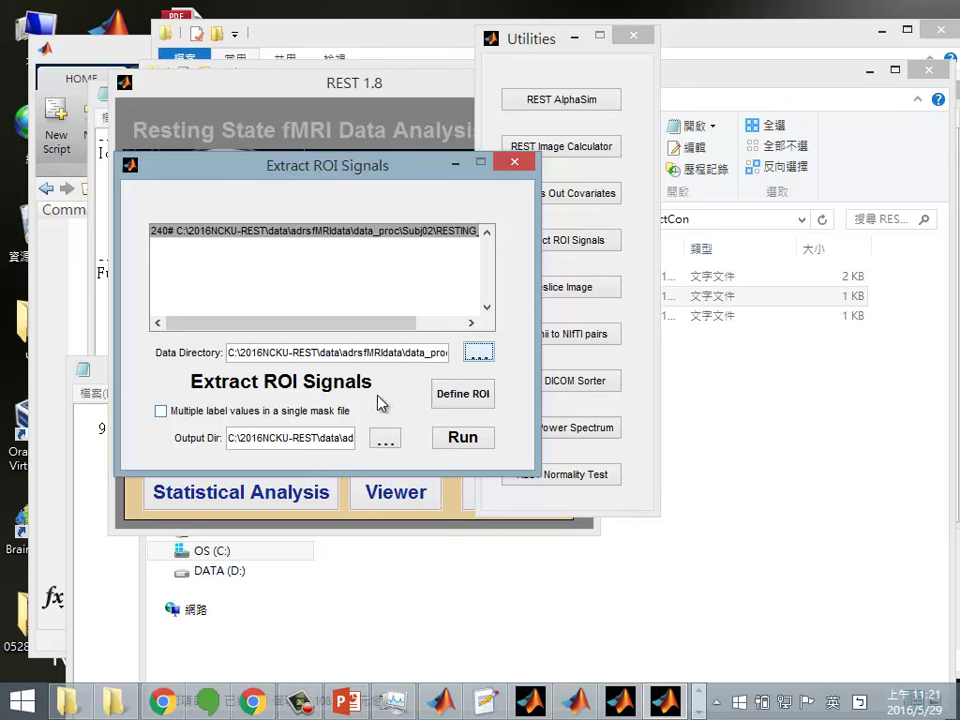
Start adding a predefined ROI from a user-defined mask file to the Extract ROI Signals definition list
left_click(468, 394)
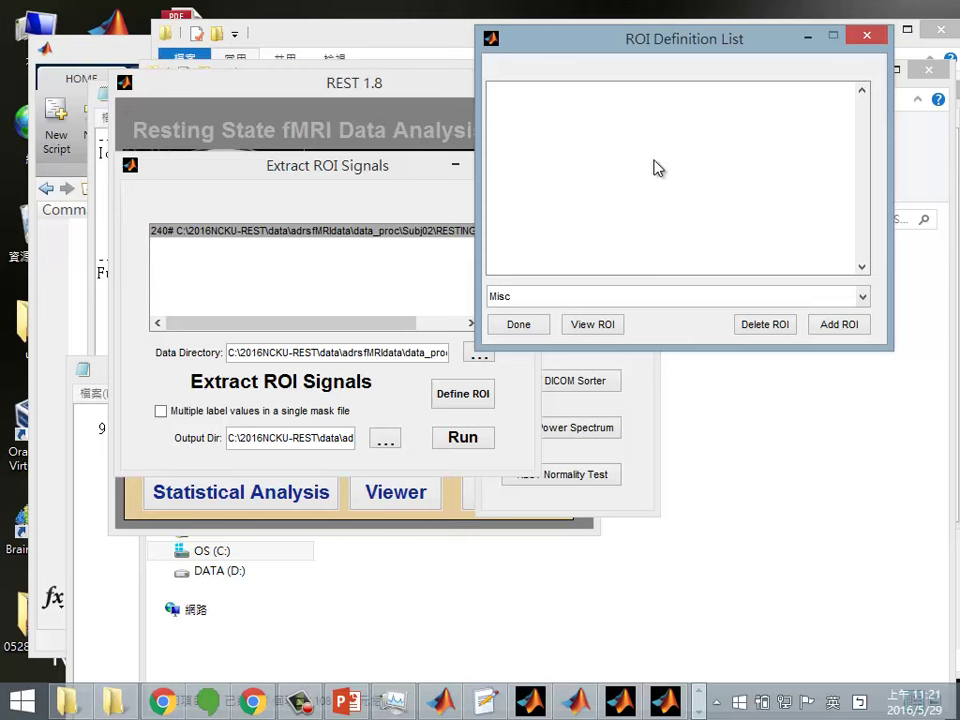
left_click(828, 325)
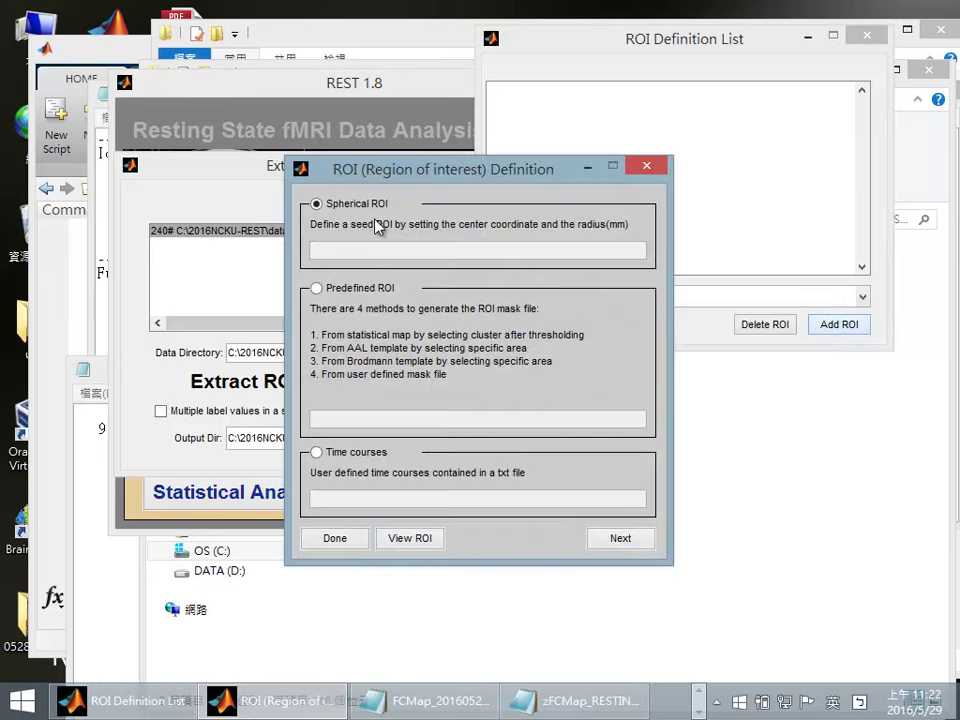
left_click(318, 290)
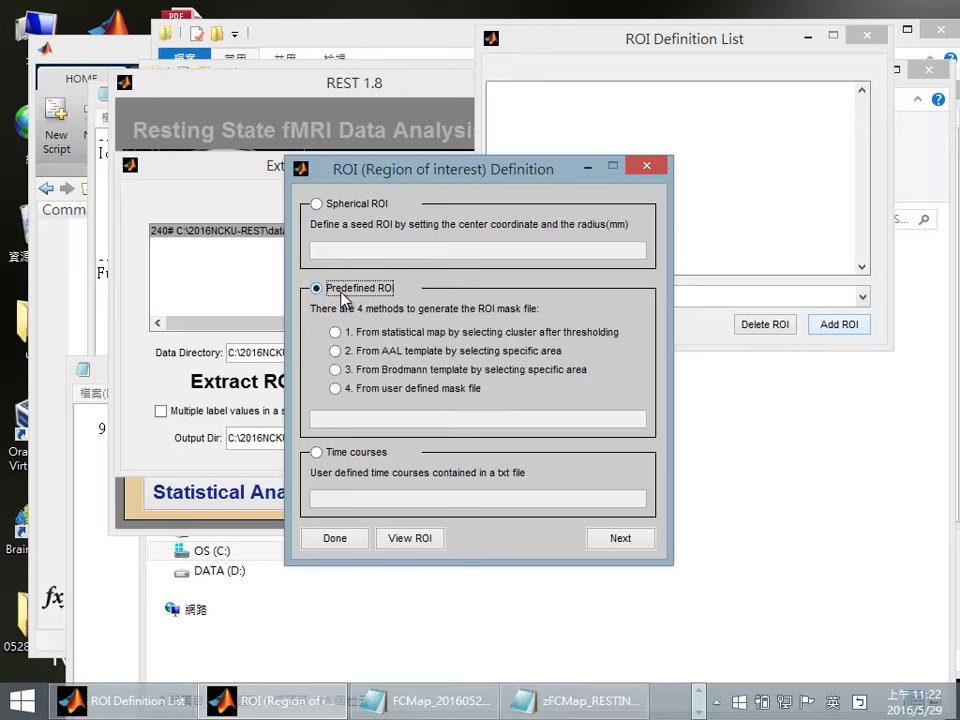
left_click(337, 388)
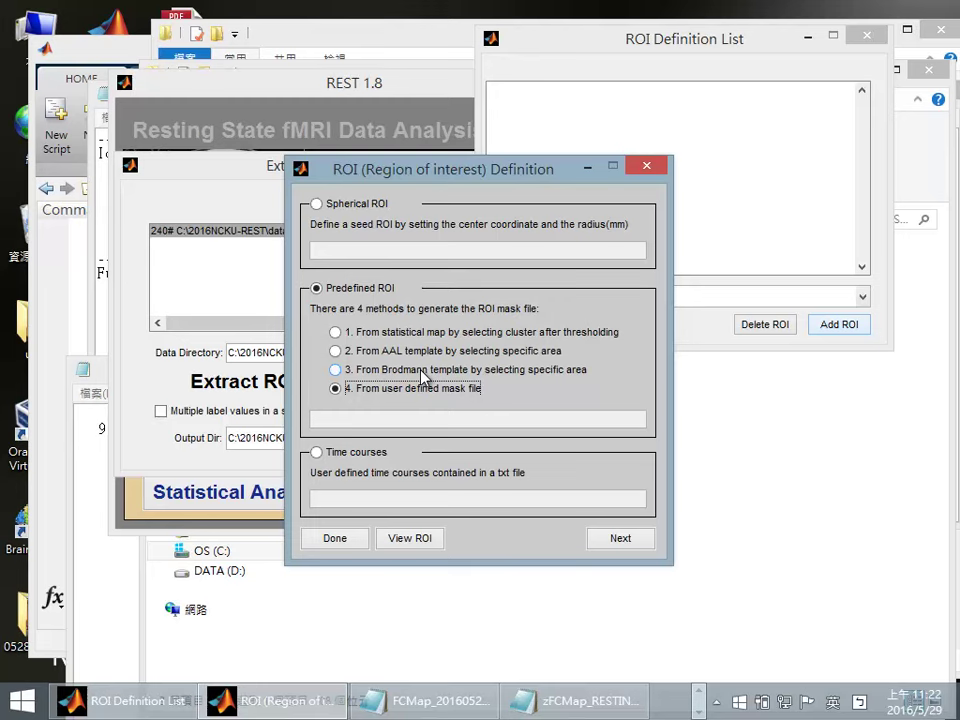
left_click(603, 537)
double_click(437, 360)
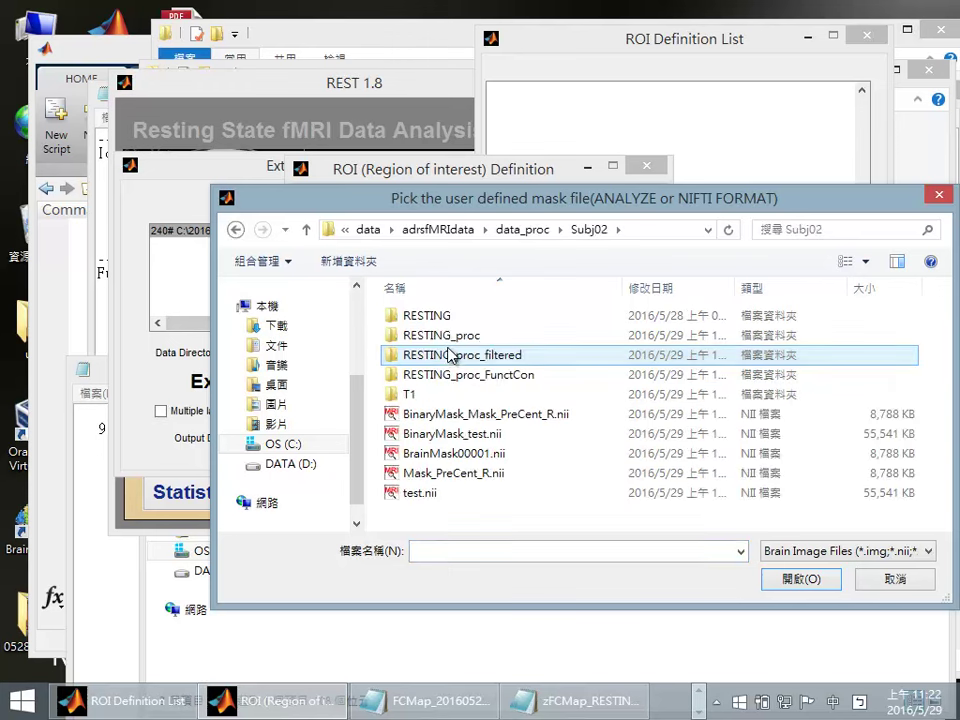
double_click(420, 394)
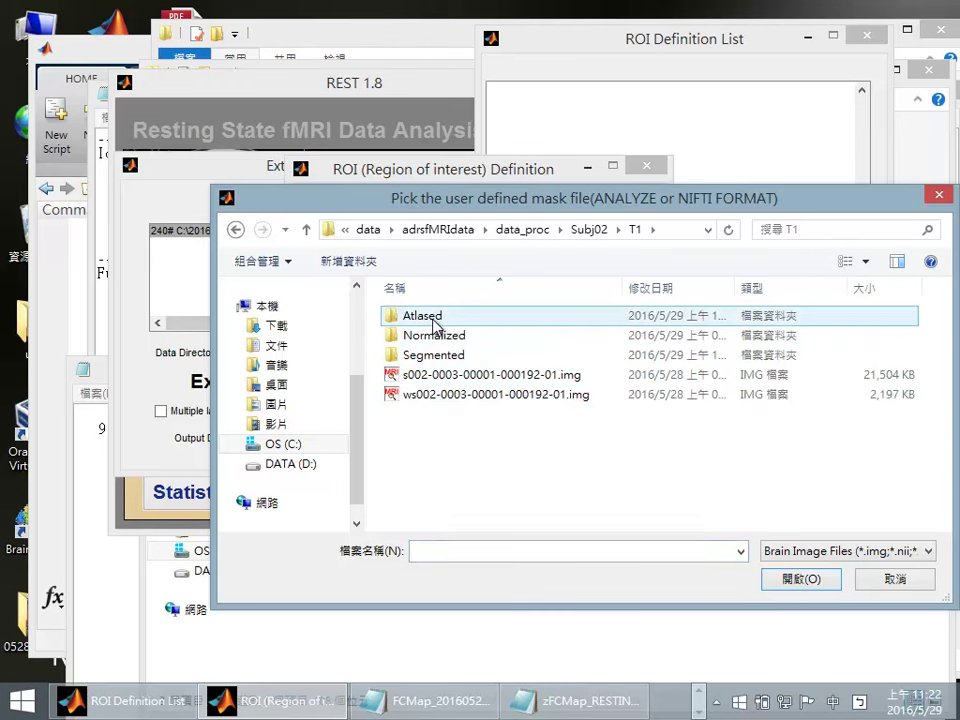
double_click(422, 316)
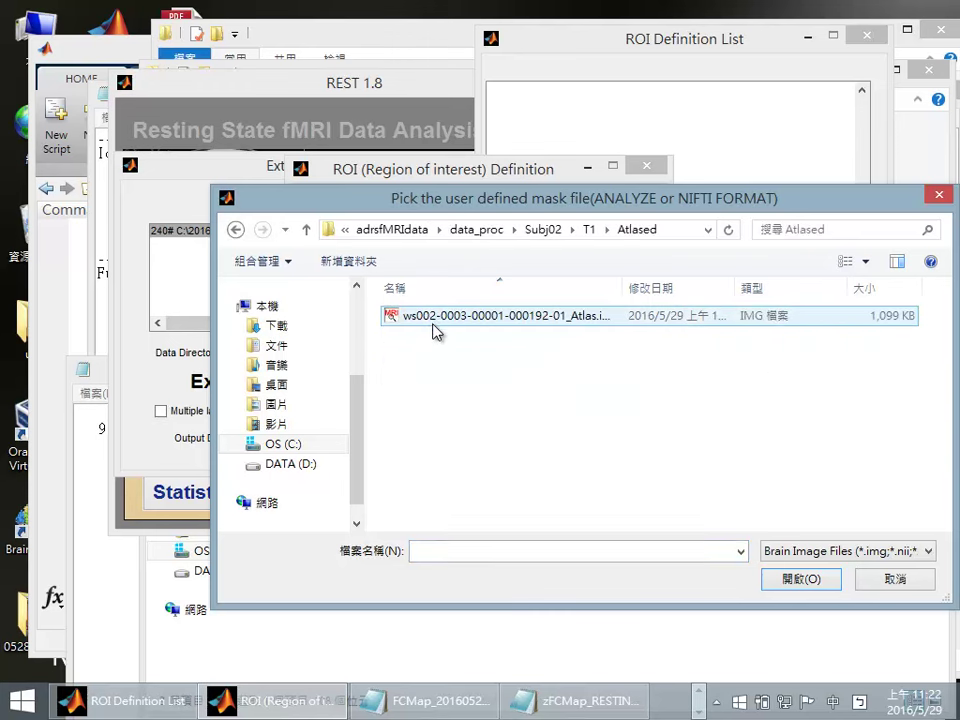
left_click(434, 320)
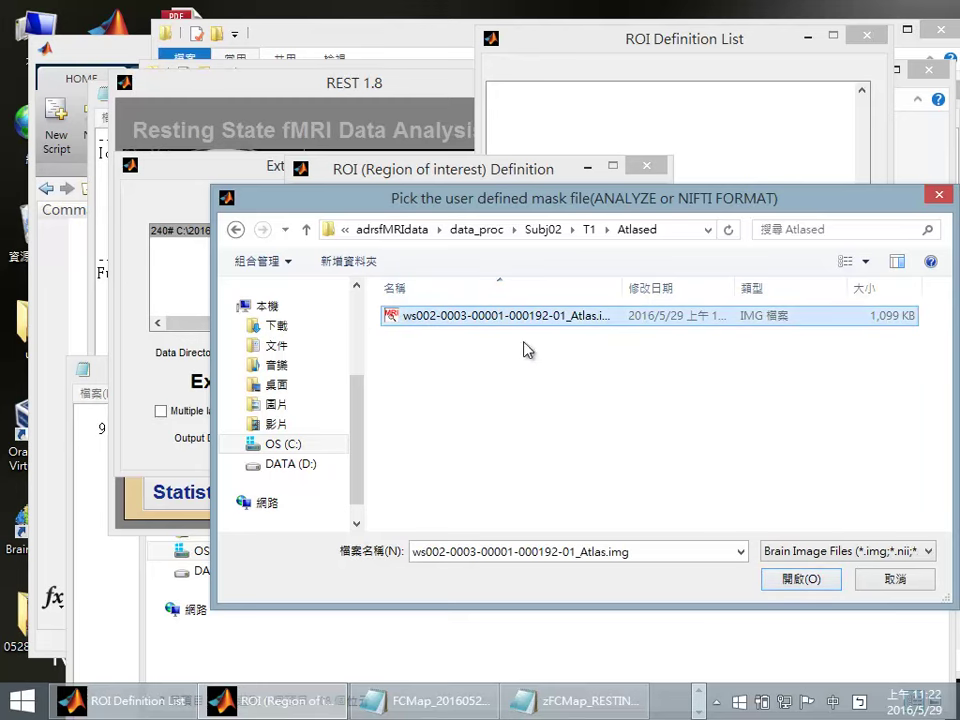
left_click(797, 581)
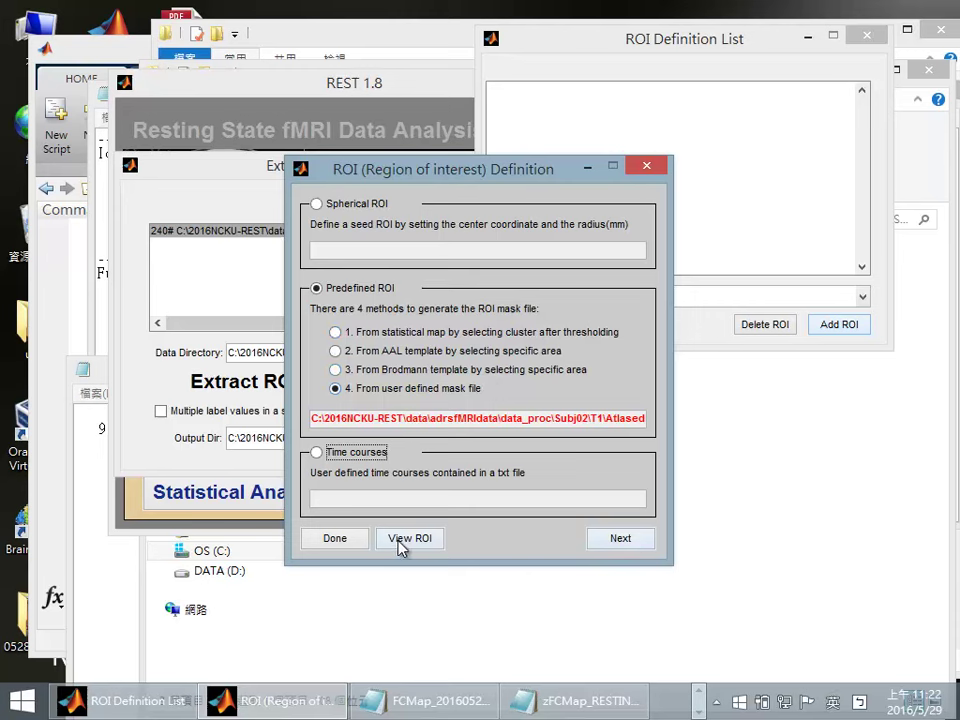
left_click(349, 541)
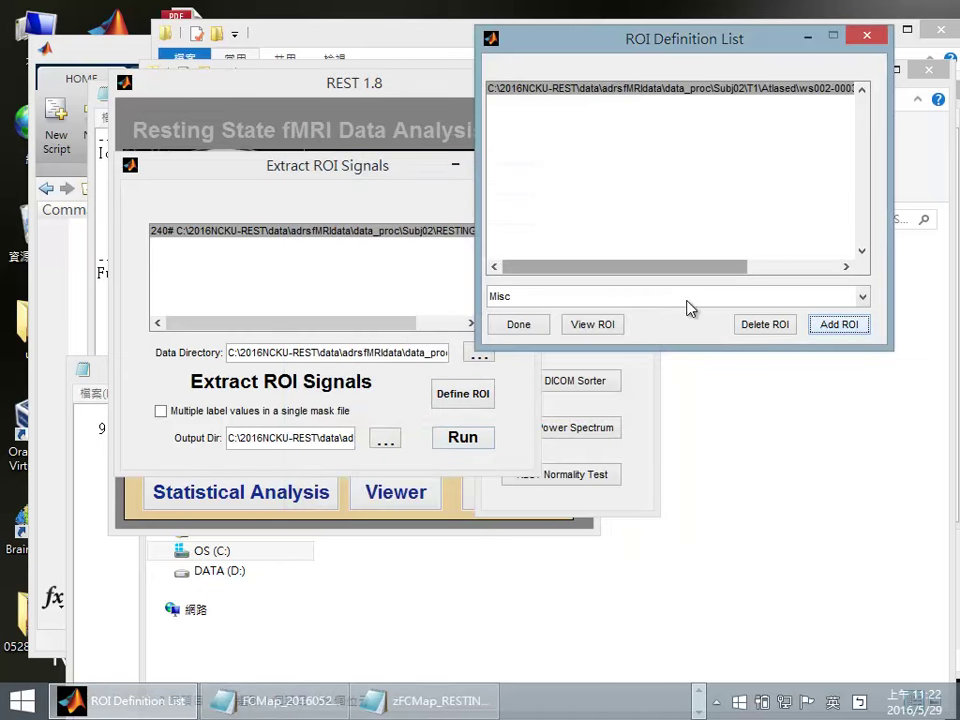
left_click(520, 325)
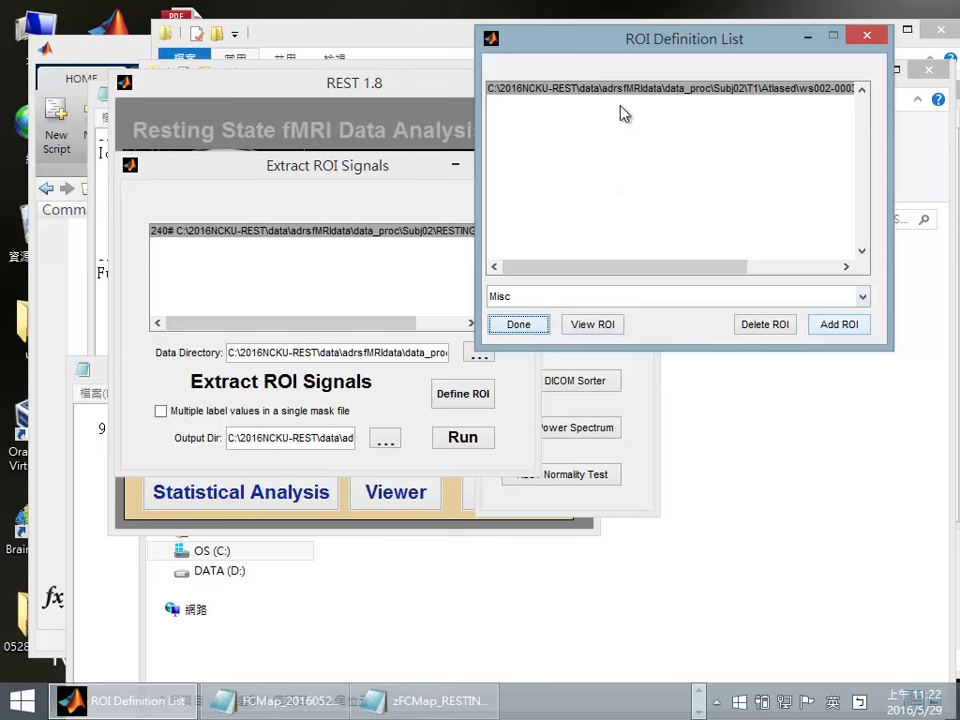
left_click(526, 328)
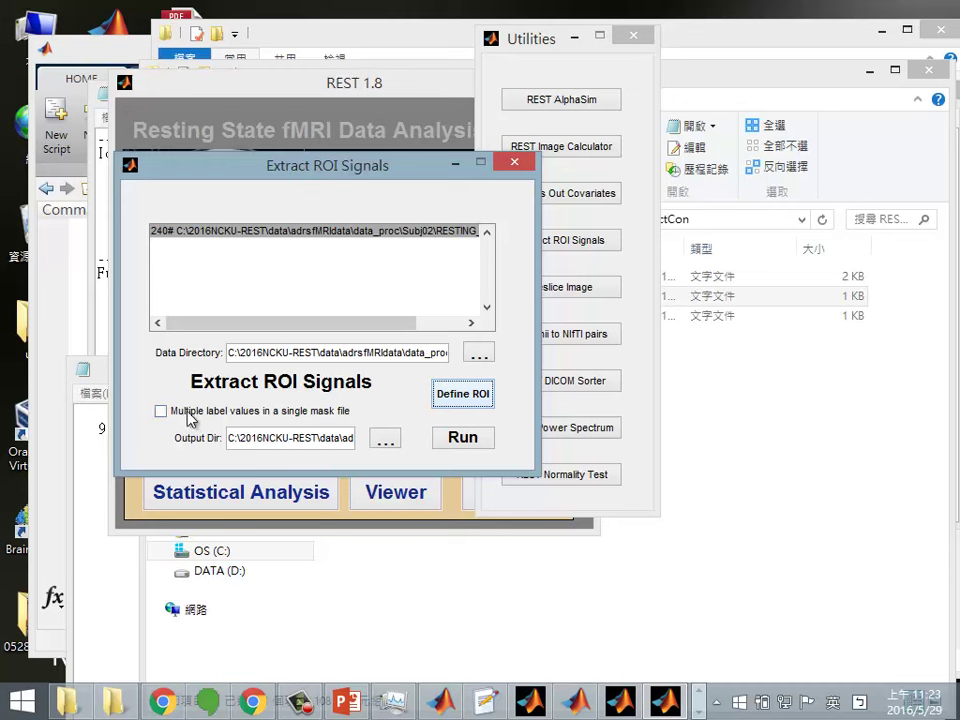
Enable multiple label values in a single mask file and check the current output directory path
left_click(161, 412)
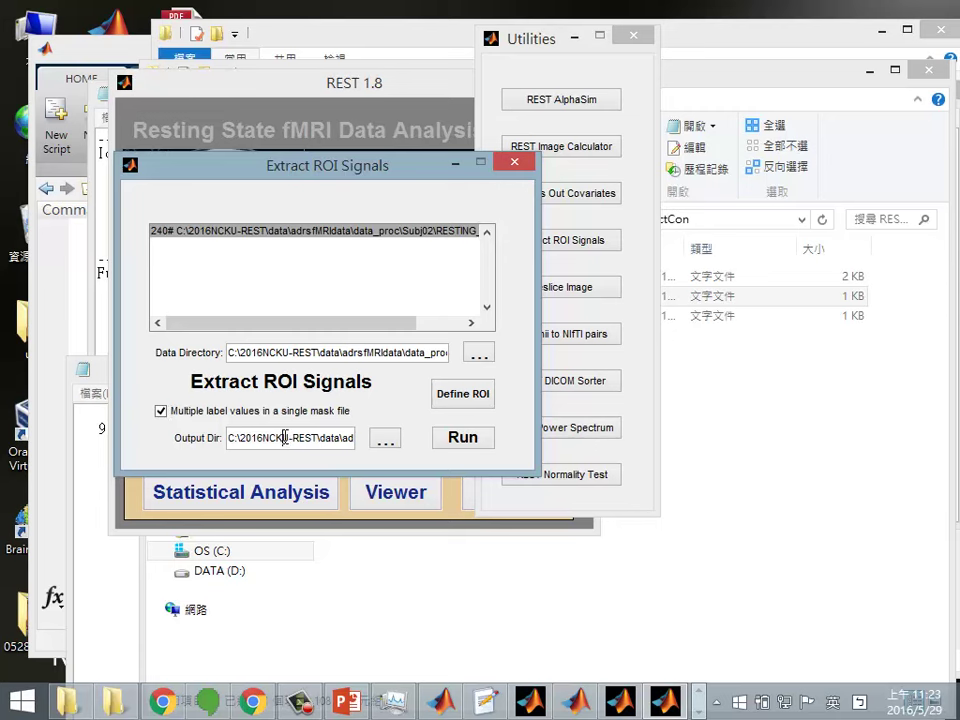
left_click_drag(285, 437, 229, 437)
left_click_drag(403, 431, 426, 465)
left_click(321, 437)
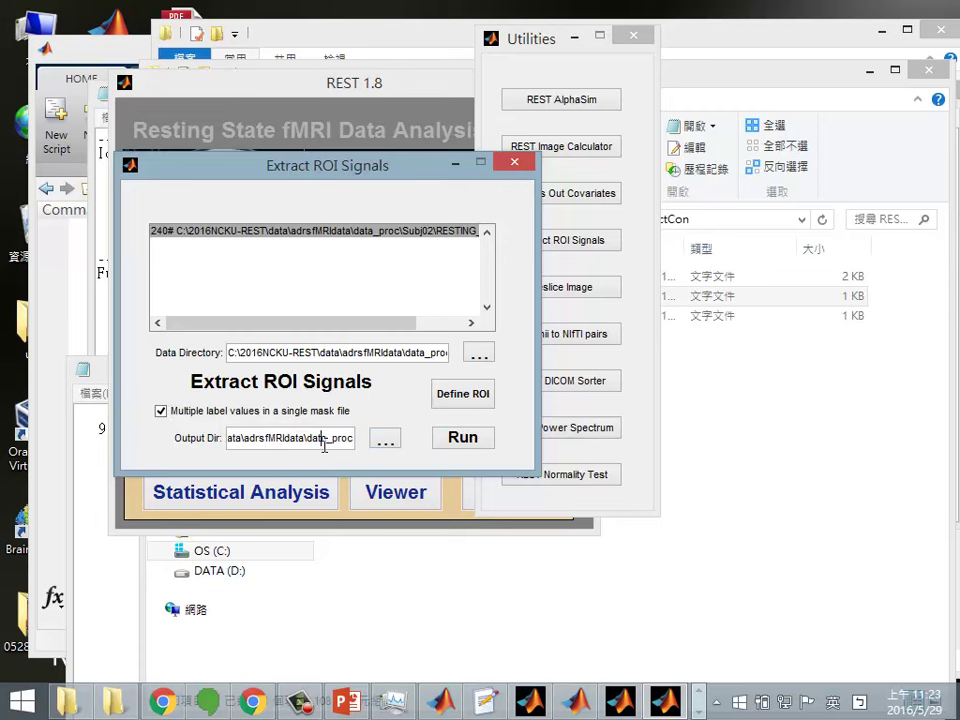
In File Explorer, create a folder named RESTING_proc_timecourse inside the Subj02 folder
left_click(660, 403)
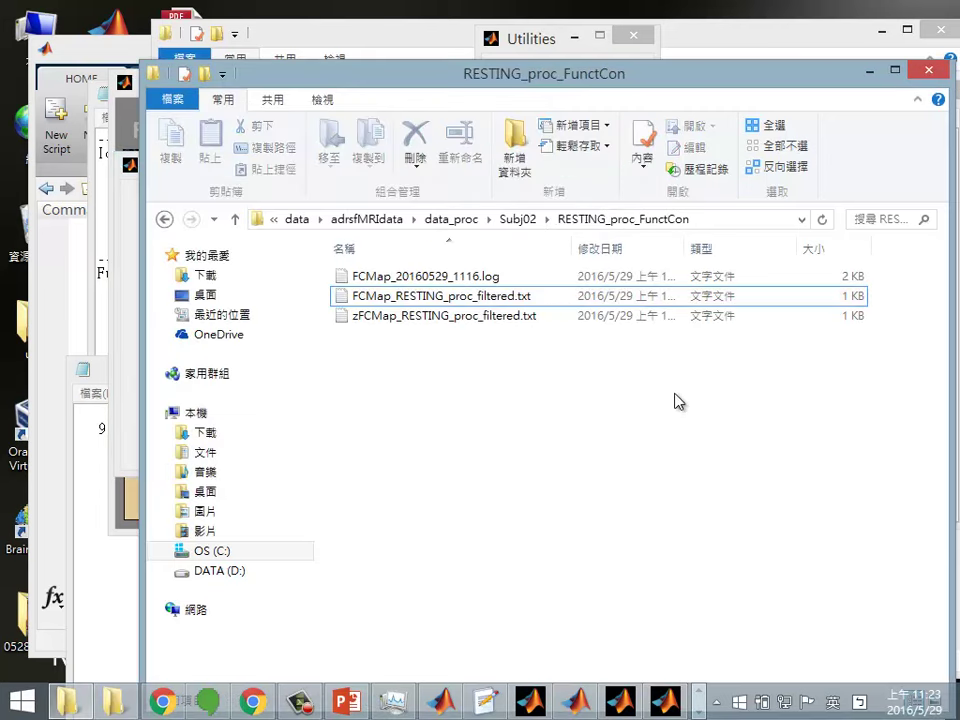
left_click(164, 219)
right_click(411, 553)
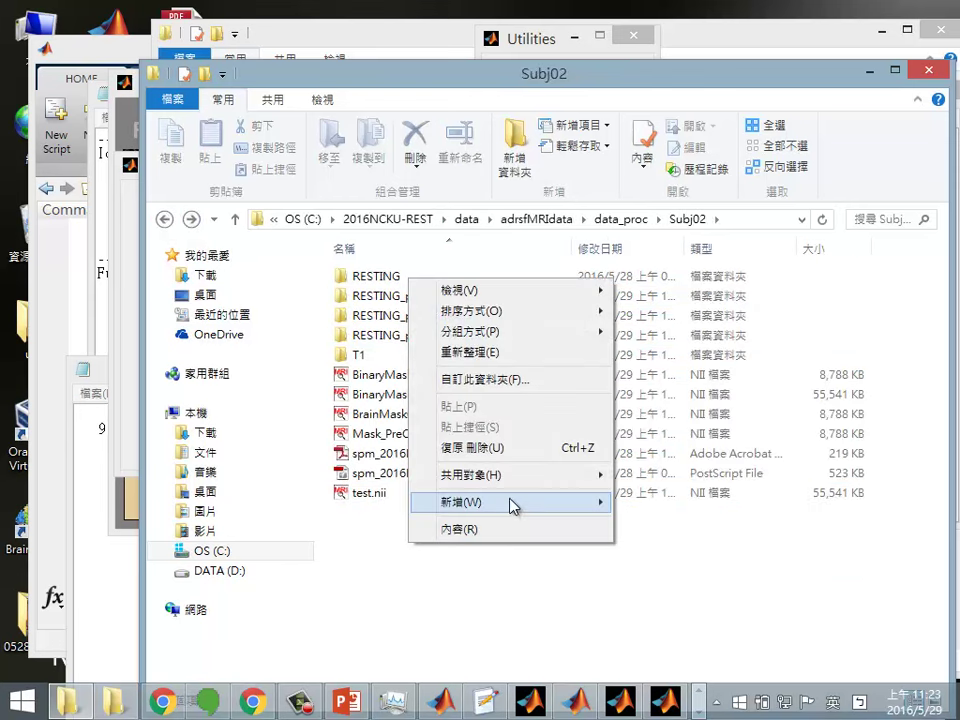
mouse_move(514, 503)
left_click(705, 250)
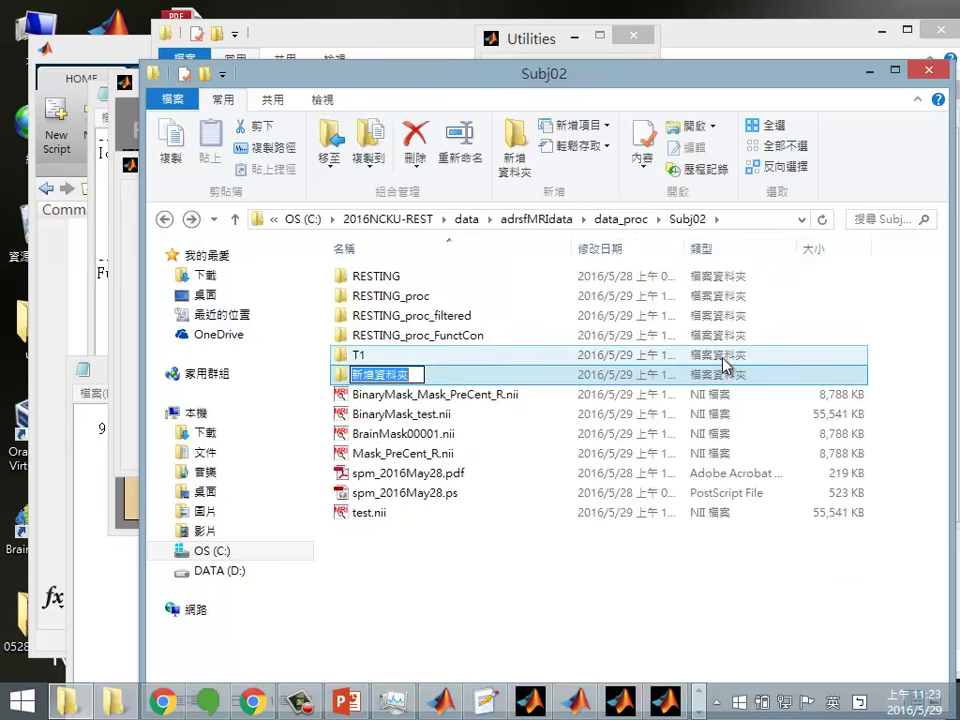
type("RESTIM")
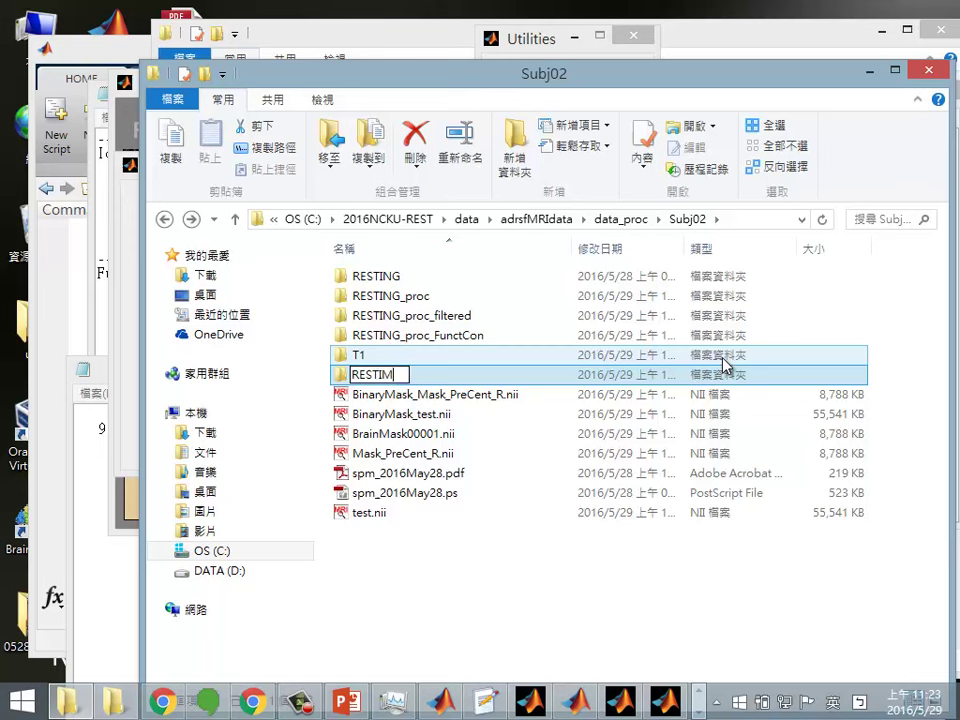
key("BackSpace")
type("NG_proc_")
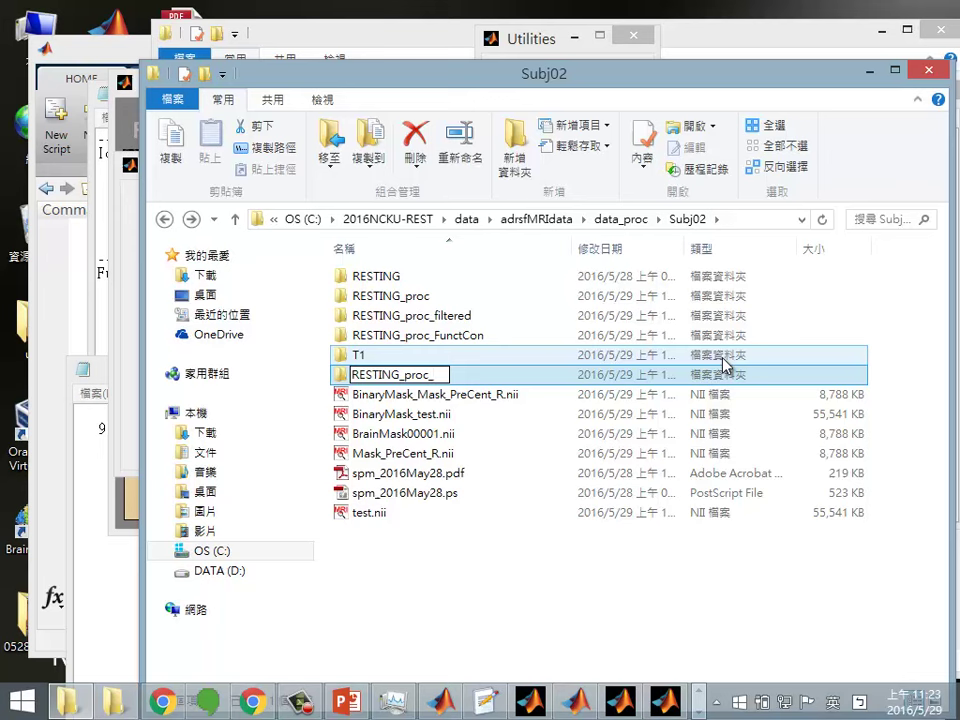
type("timecour")
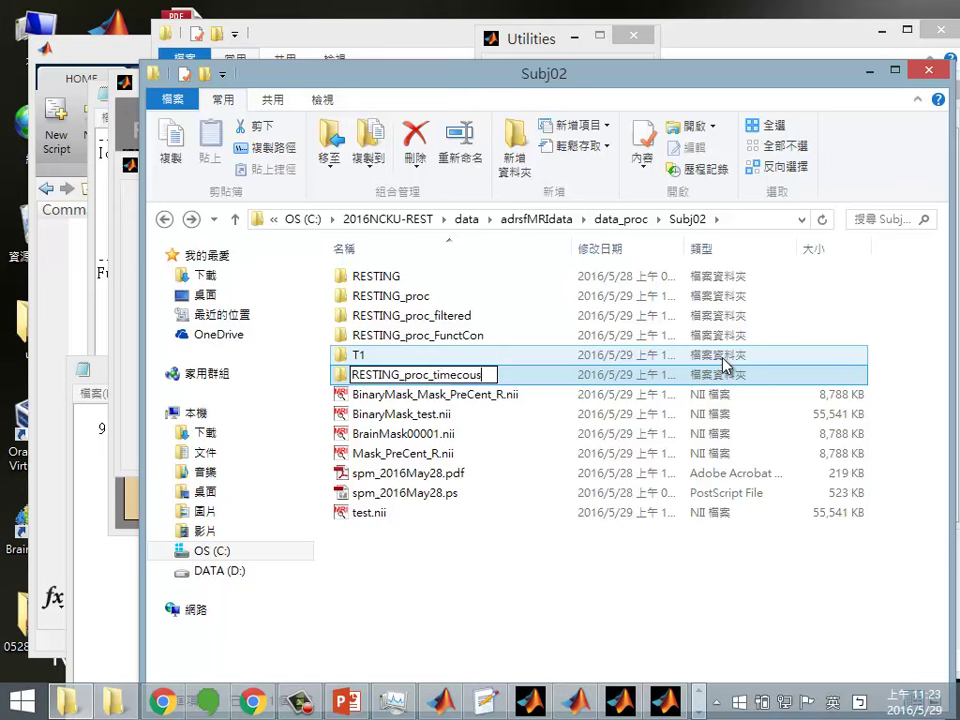
type("se")
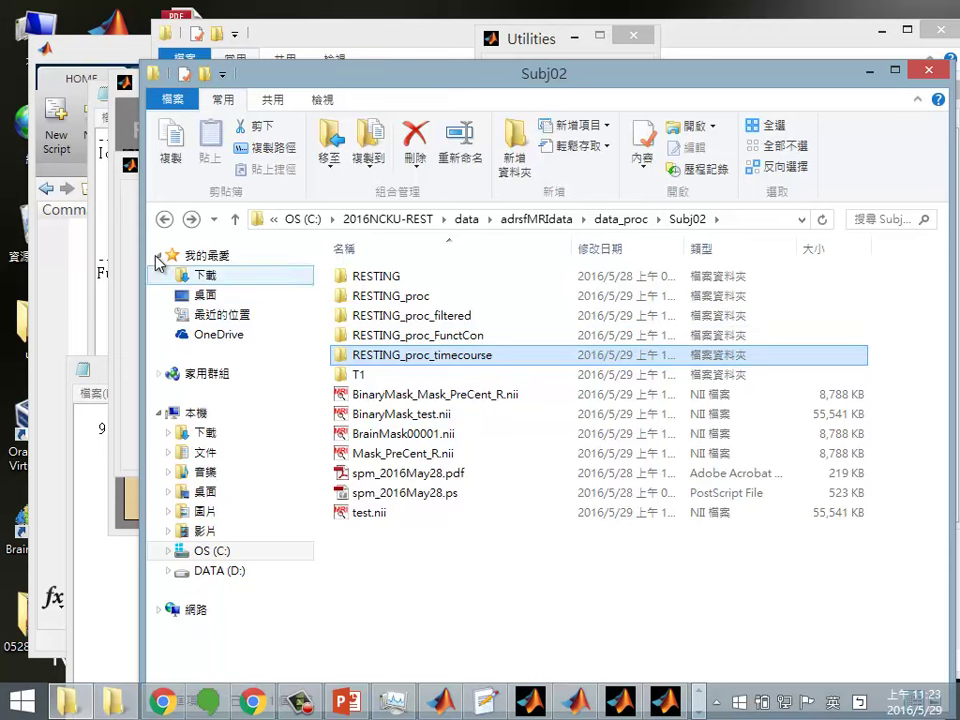
Set the output directory for ROI signal extraction to Subj02's RESTING_proc_timecourse folder
left_click(128, 216)
left_click_drag(352, 443, 332, 441)
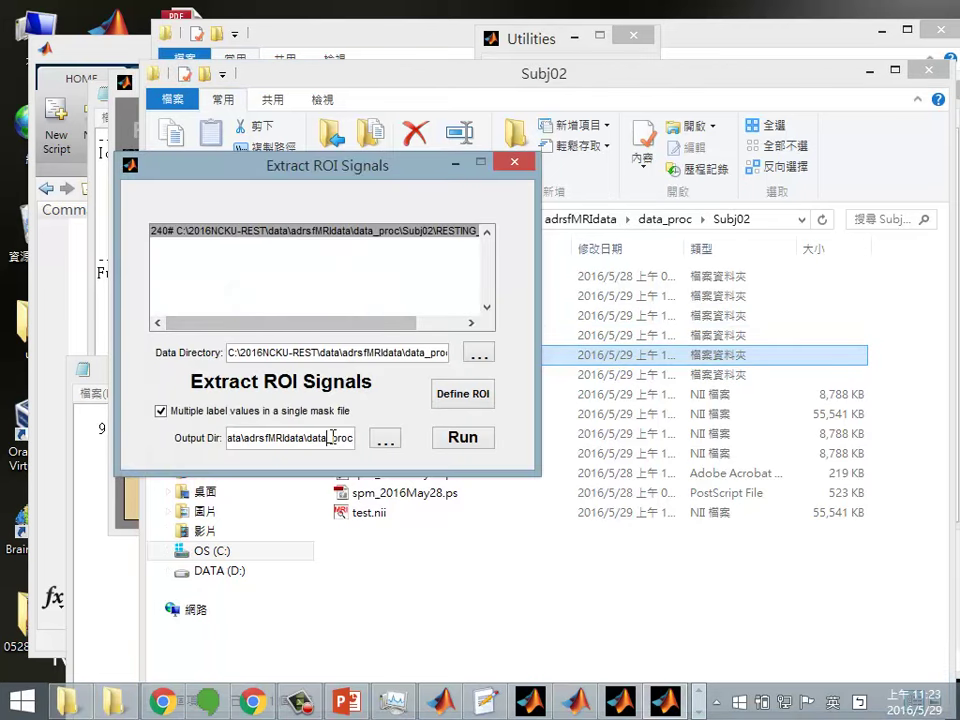
left_click(395, 442)
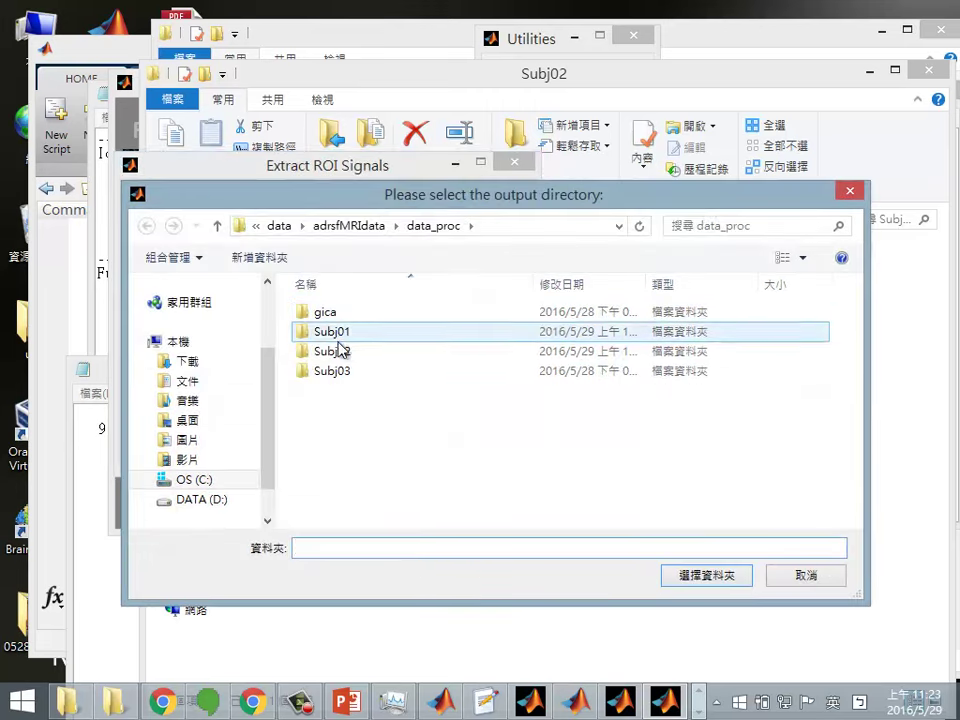
double_click(330, 349)
double_click(385, 388)
left_click(744, 578)
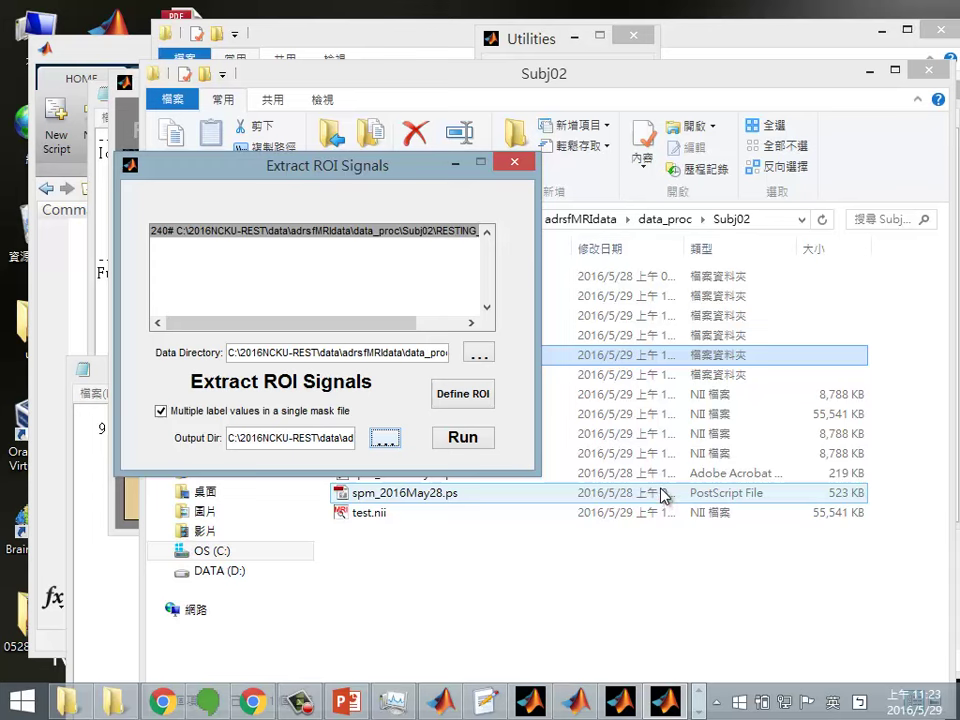
Run the ROI signal extraction and check its progress in the output folder and MATLAB's Command Window
left_click(470, 439)
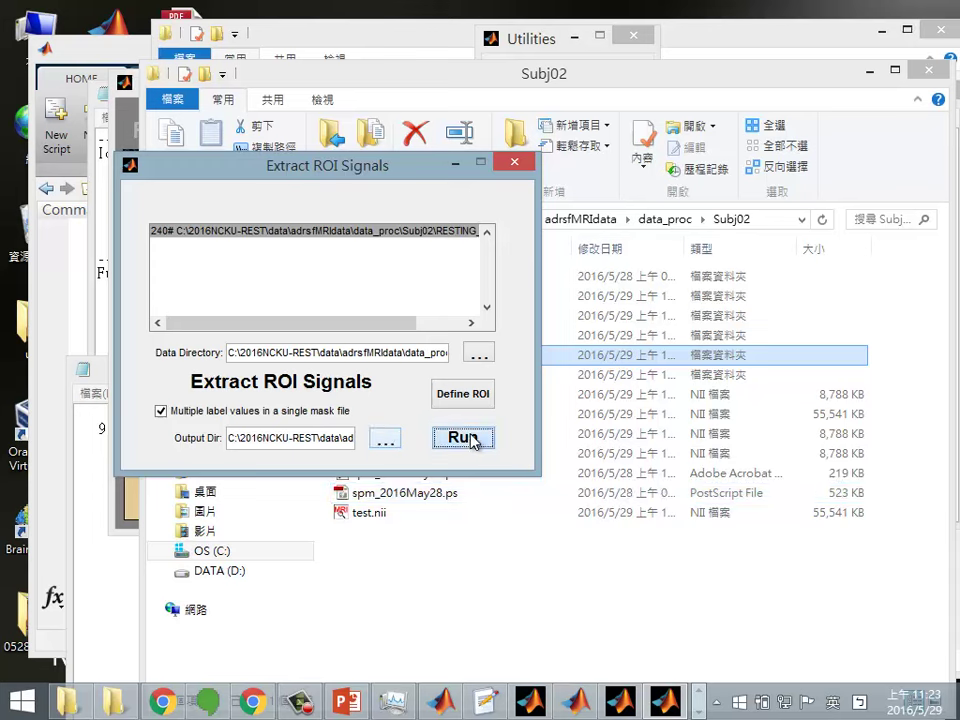
double_click(455, 350)
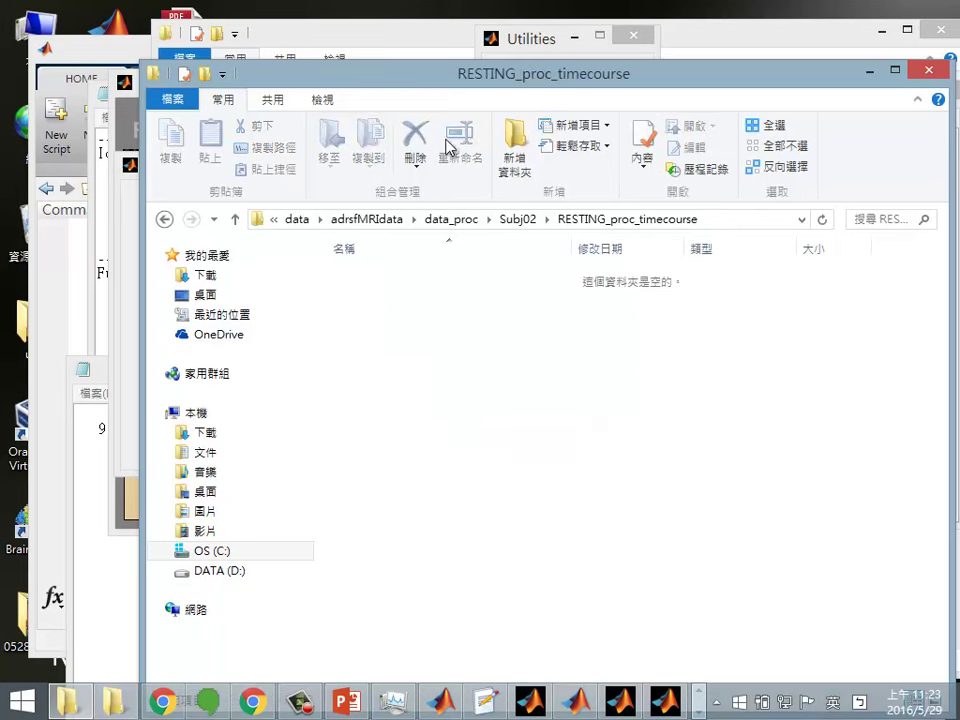
left_click_drag(411, 86, 546, 88)
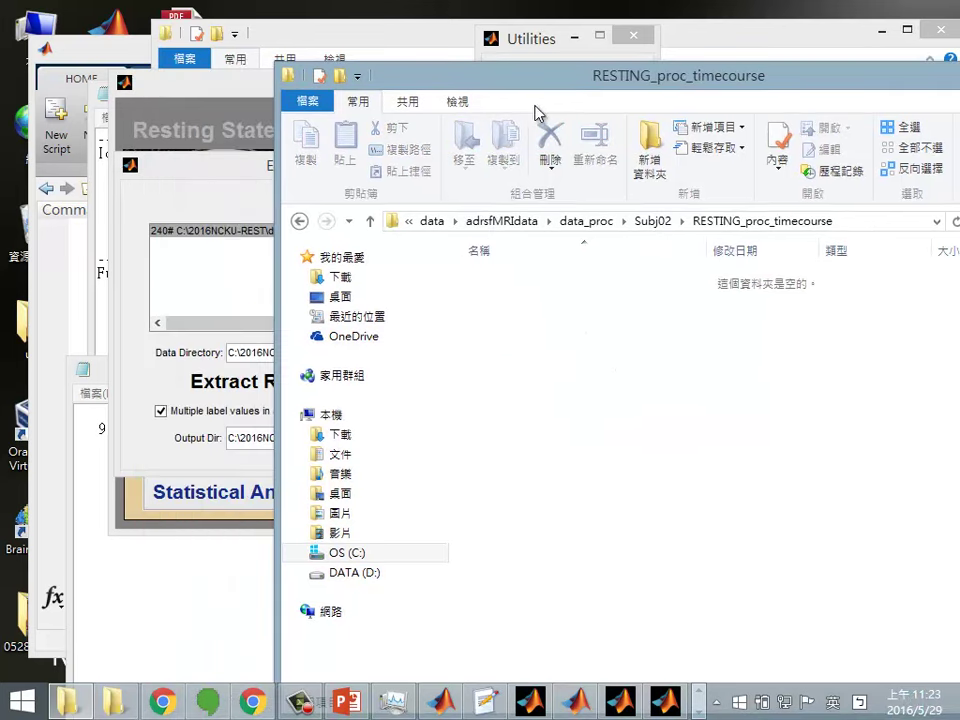
left_click(591, 709)
left_click(146, 611)
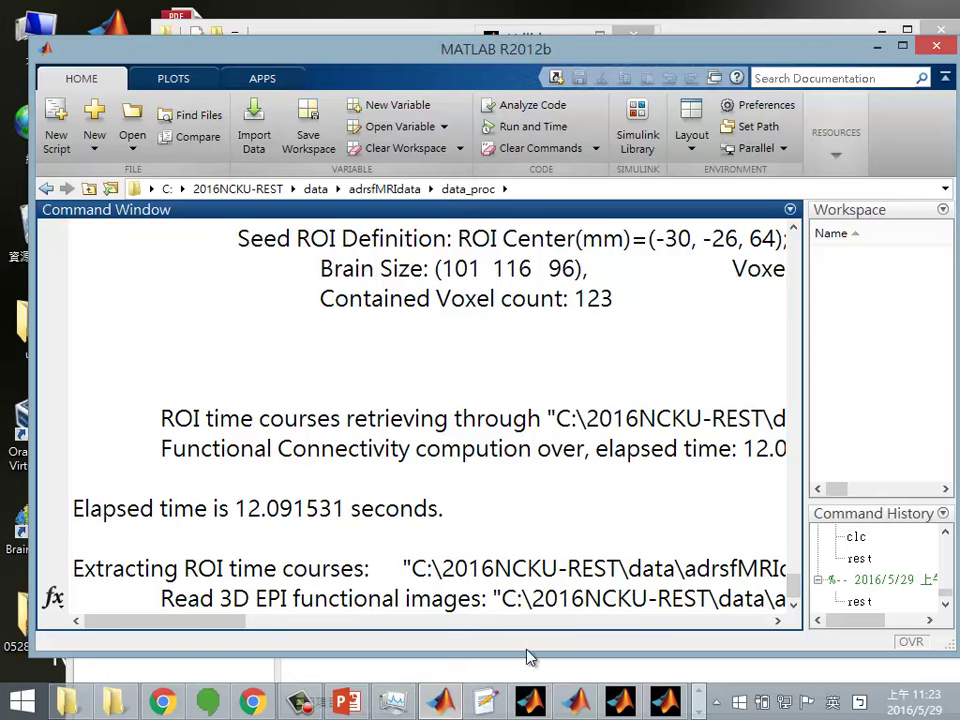
Return to the RESTING_proc_timecourse folder and widen its name column to show the full output file names
left_click(118, 705)
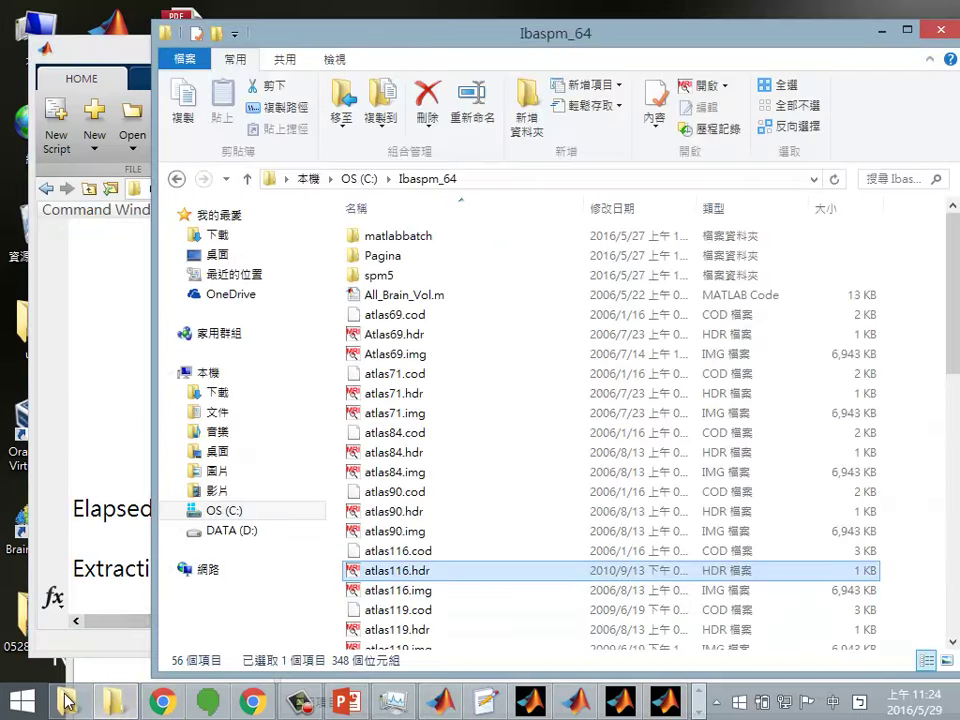
left_click(66, 700)
left_click(871, 30)
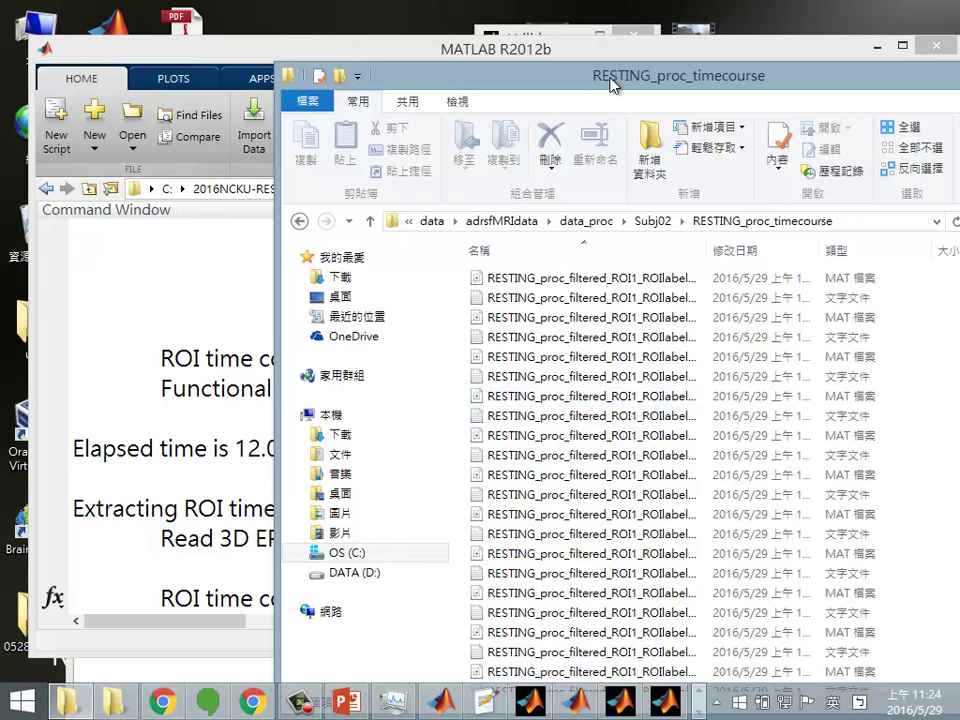
left_click_drag(612, 85, 462, 78)
left_click_drag(510, 244, 634, 247)
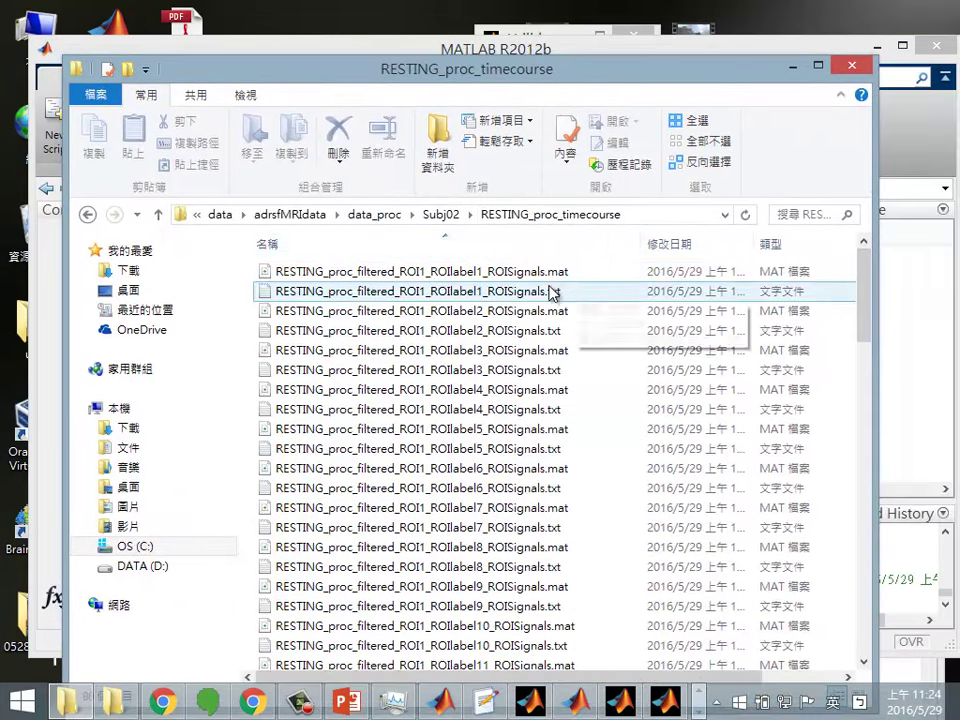
Open RESTING_proc_filtered_ROI1_ROIlabel1_ROISignals.txt and examine the extracted signal values over time
left_click(424, 278)
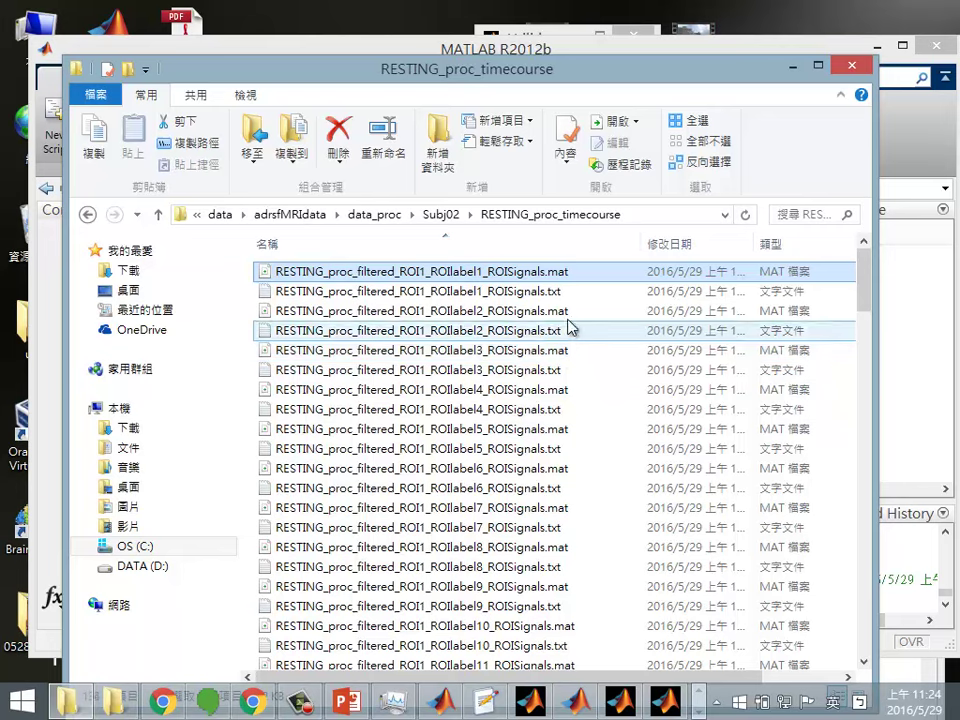
left_click(550, 292)
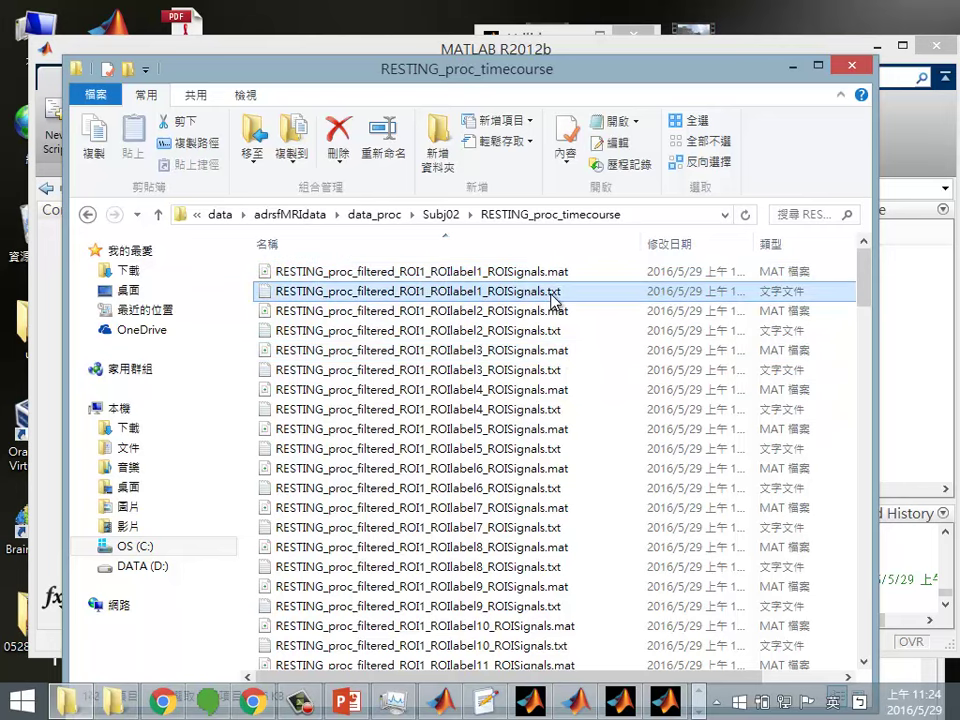
double_click(550, 292)
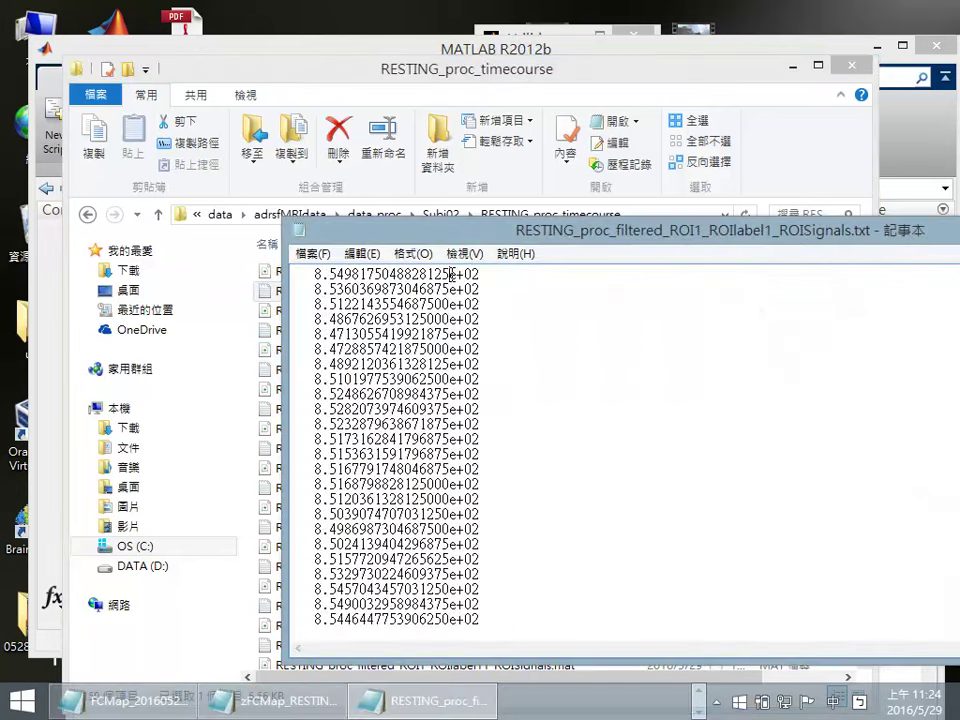
left_click_drag(452, 274, 503, 590)
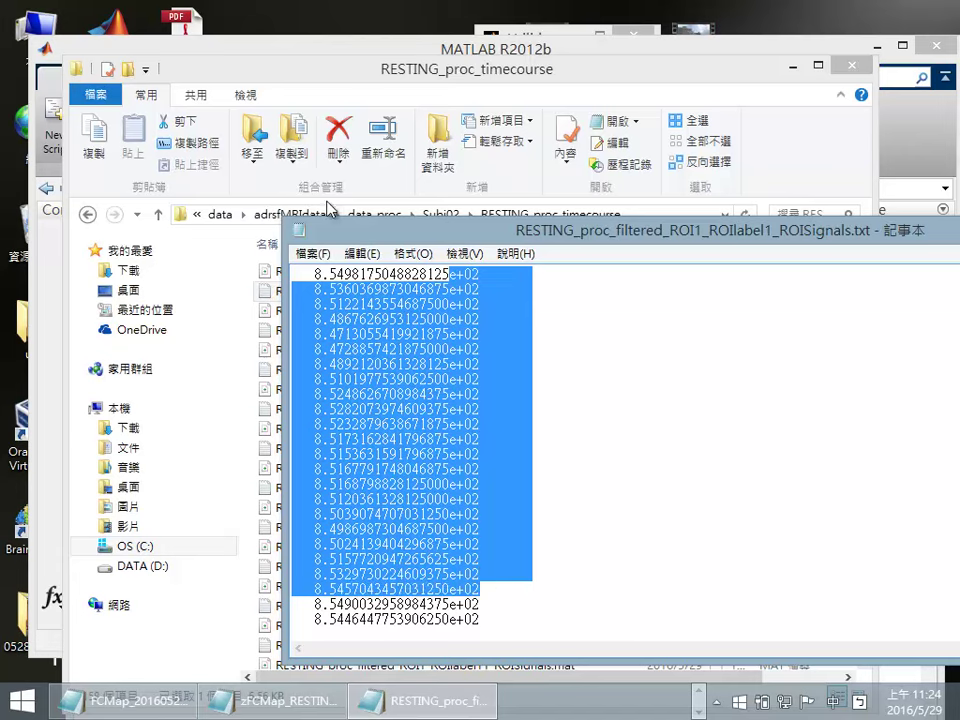
Close the ROI signal text file and load RESTING_proc_filtered_ROI1_ROIlabel1_ROISignals.mat into MATLAB's Workspace
left_click(298, 231)
left_click(298, 231)
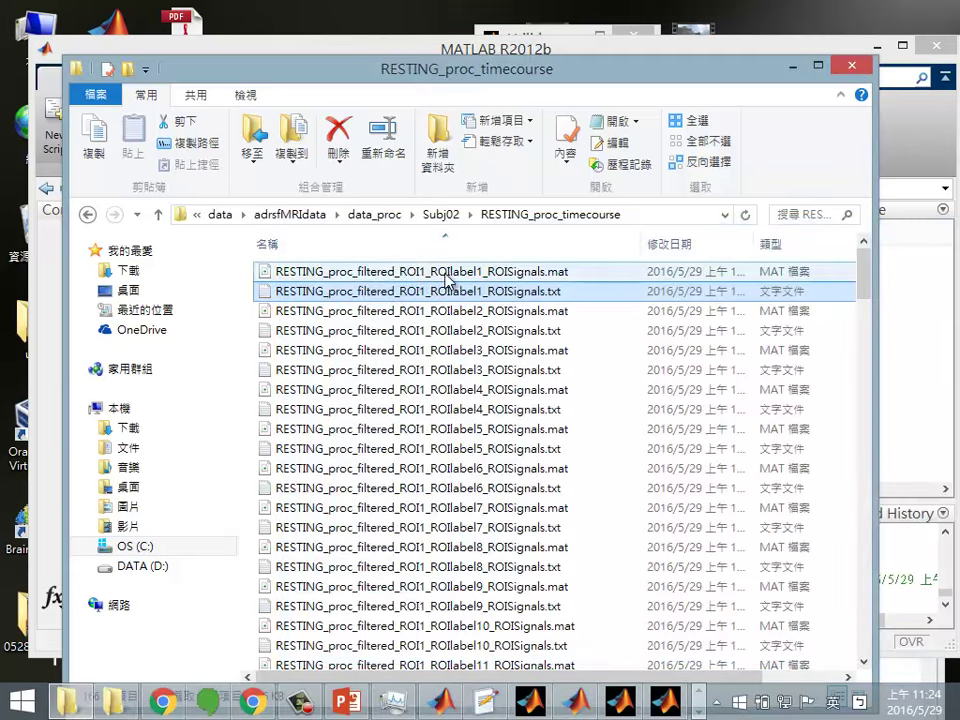
left_click(556, 274)
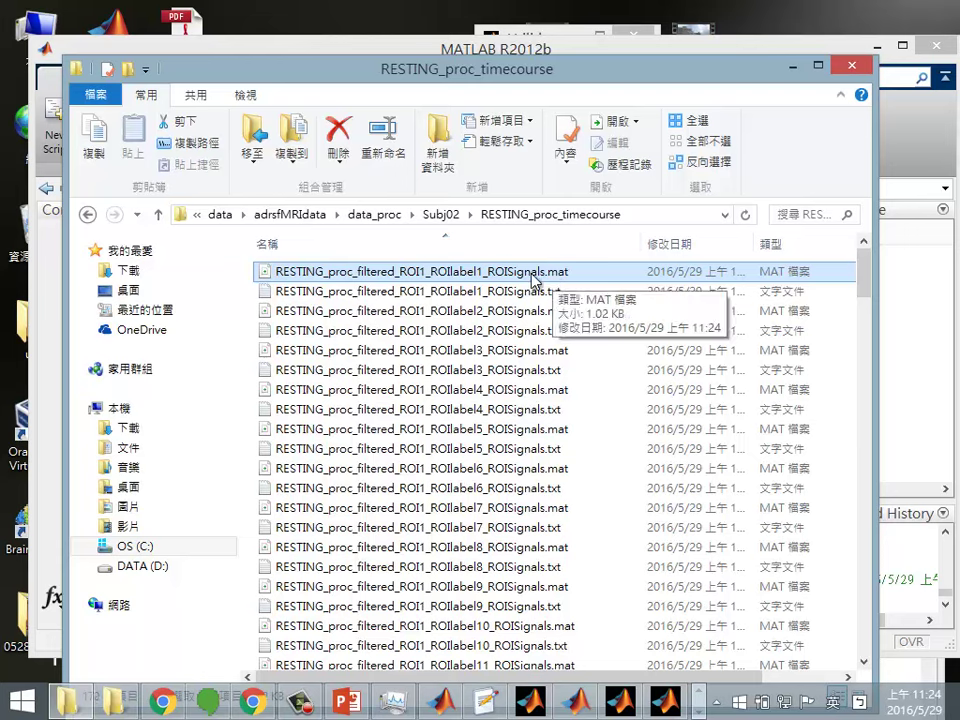
left_click(928, 347)
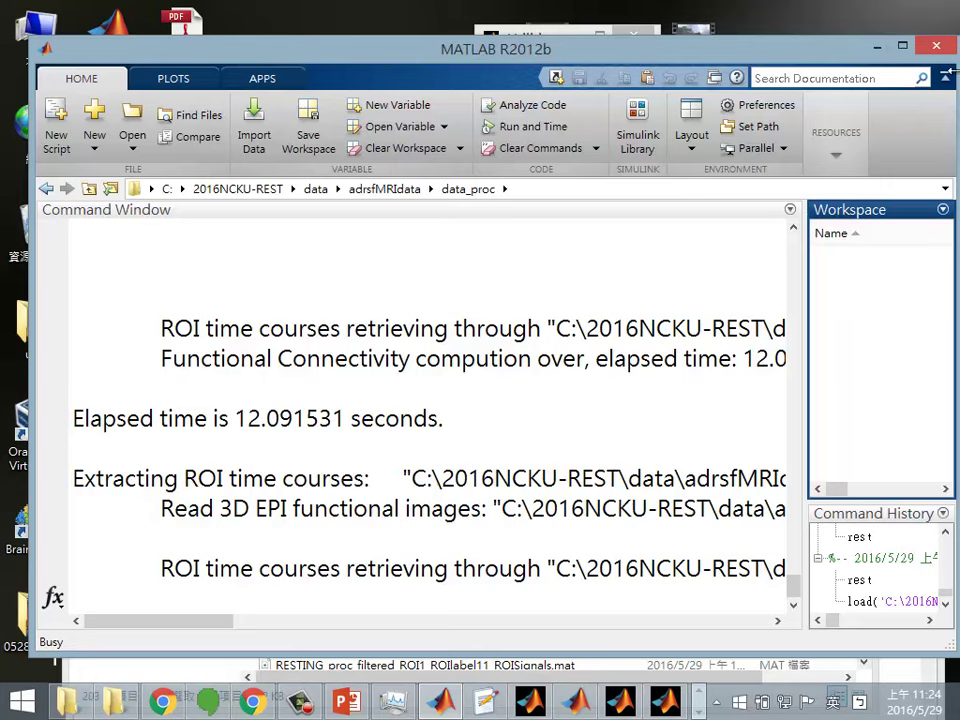
Return to the RESTING_proc_timecourse folder and examine the list of extracted output files from the first to the last ROI label
left_click(877, 45)
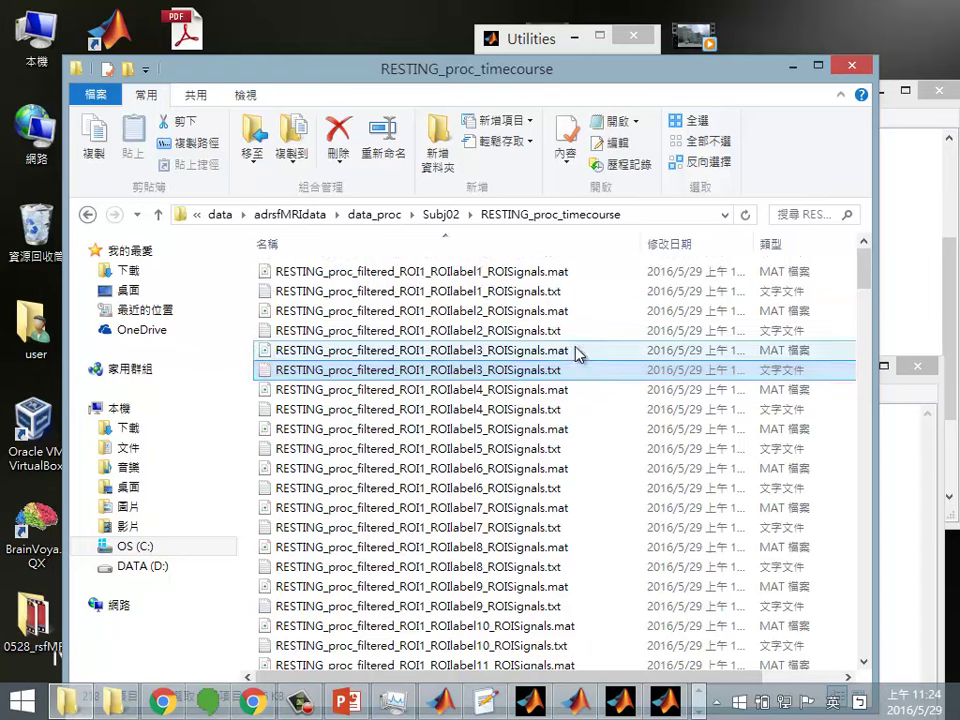
scroll(576, 352, "down", 20)
scroll(866, 521, "down", 20)
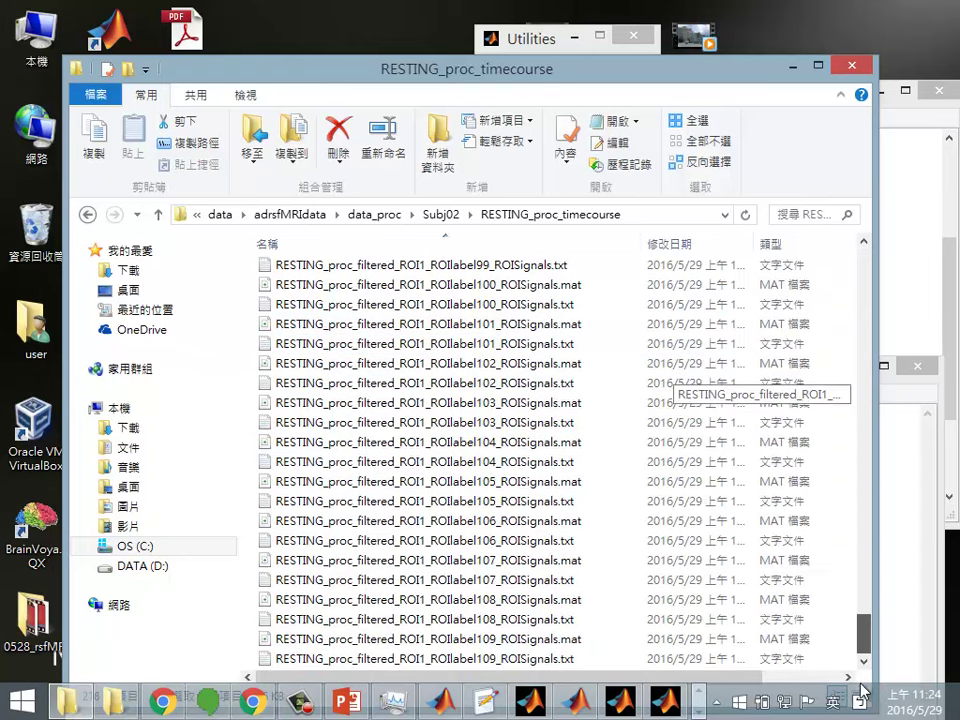
scroll(512, 670, "down", 3)
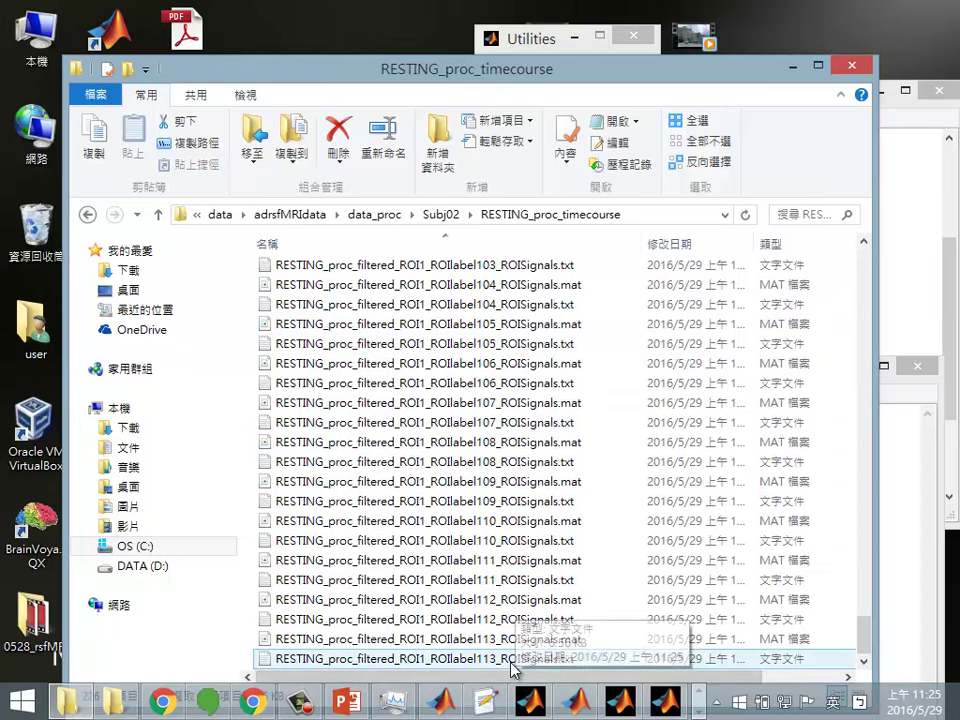
scroll(512, 668, "down", 1)
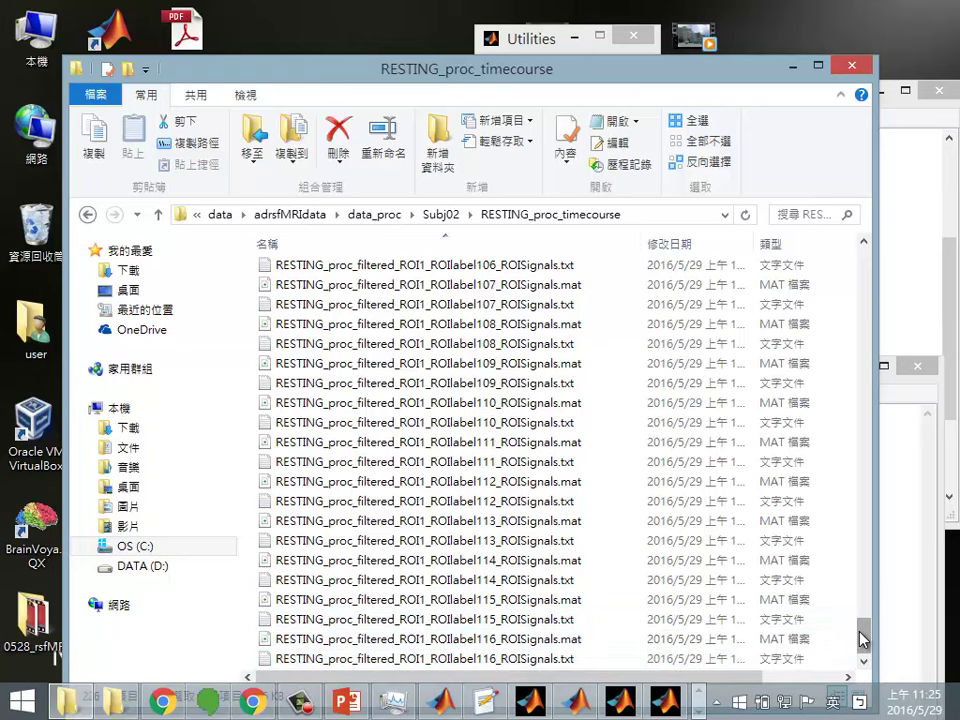
left_click_drag(862, 652, 857, 245)
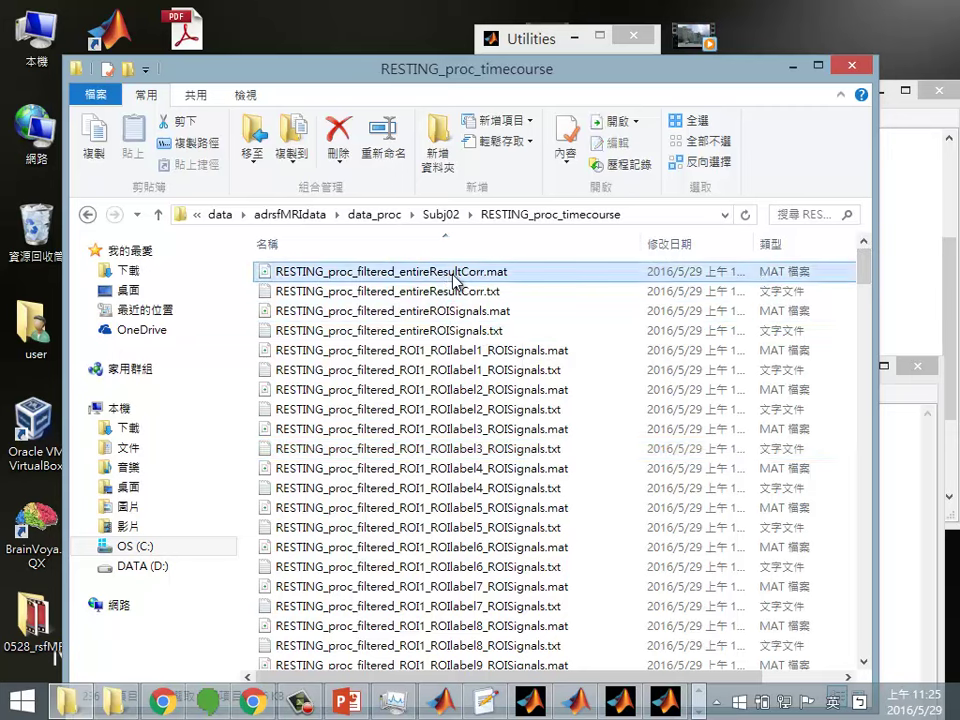
Widen MATLAB's Workspace and load RESTING_proc_filtered_entireResultCorr.mat from the RESTING_proc_timecourse folder into it
left_click(409, 275)
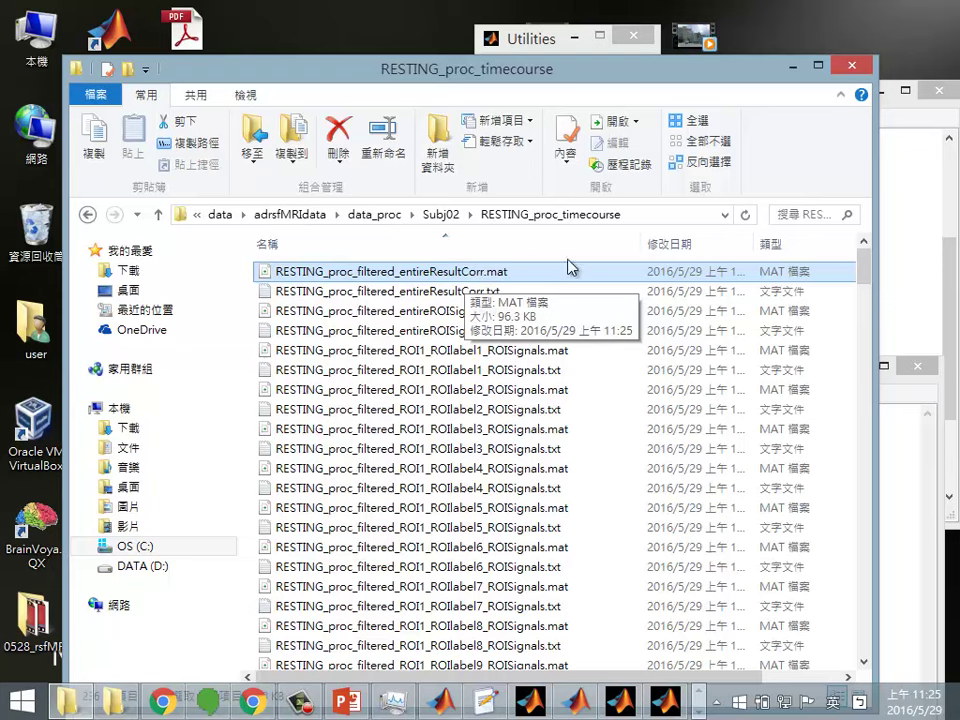
key("alt+Tab")
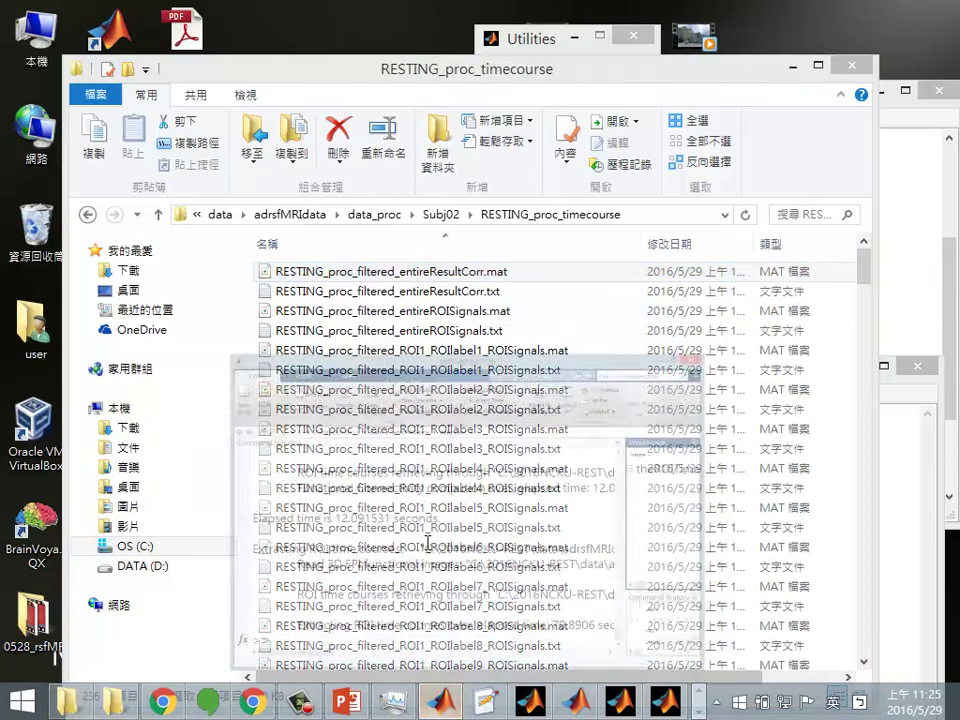
left_click_drag(802, 362, 534, 340)
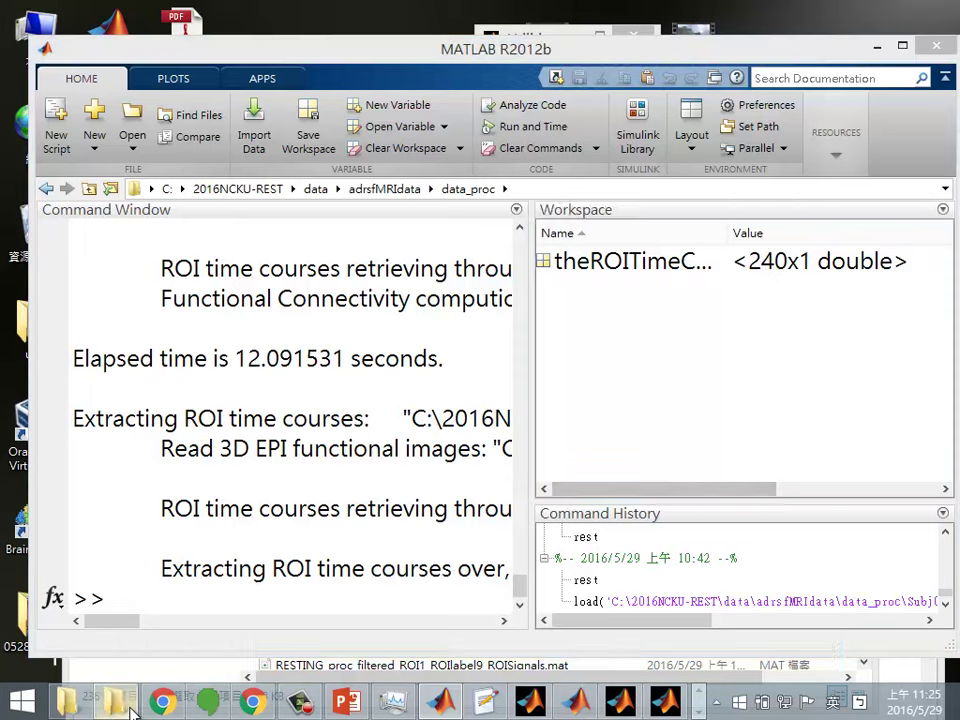
key("alt+Tab")
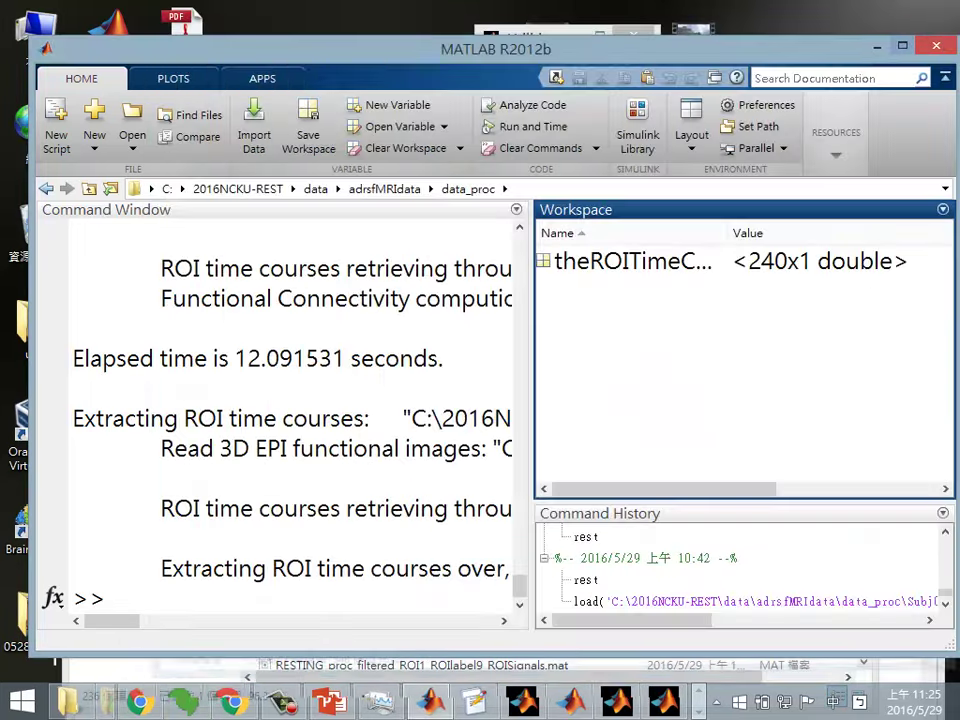
key("alt+Tab")
left_click(75, 702)
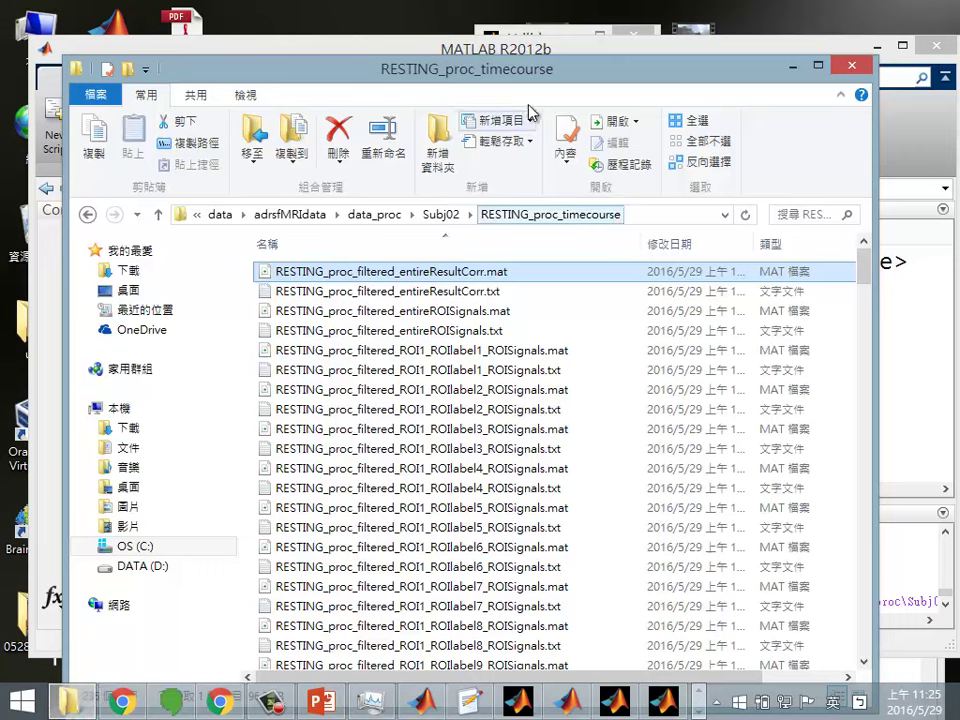
left_click_drag(400, 38, 264, 202)
left_click_drag(284, 402, 851, 403)
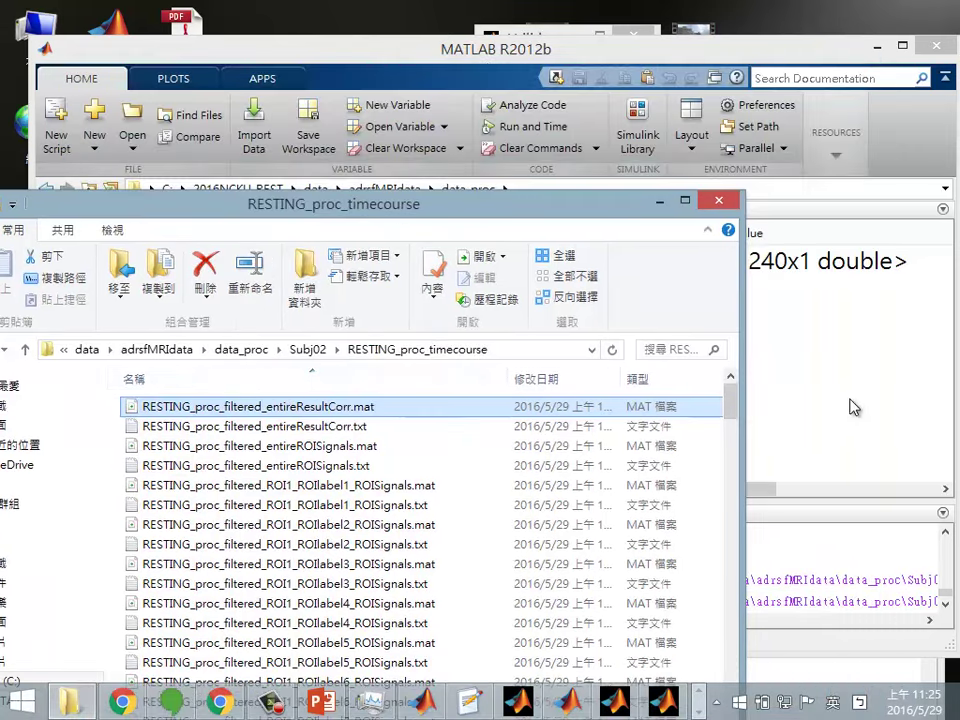
left_click(851, 403)
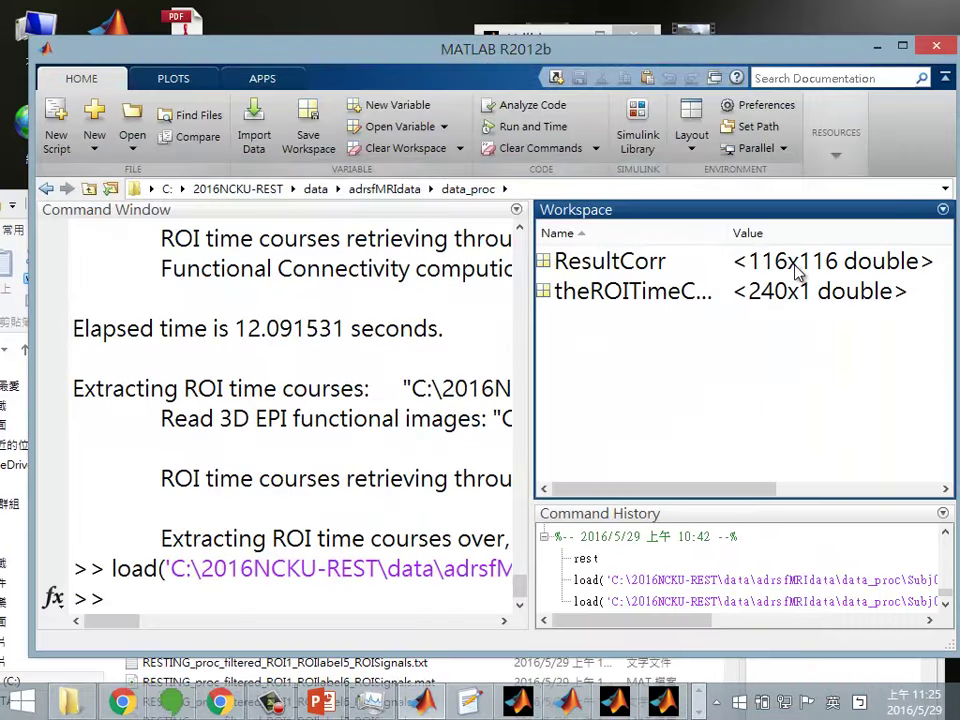
Display the correlation matrix as a scaled colour image in a new figure with figure,imagesc(ResultCorr)
left_click(288, 588)
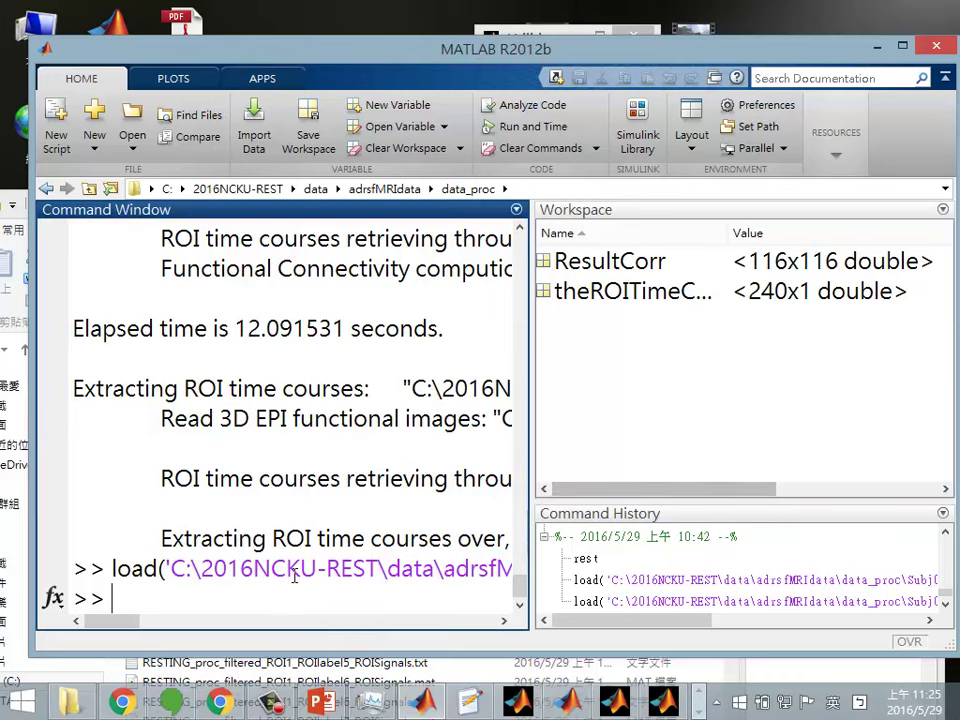
type("figu")
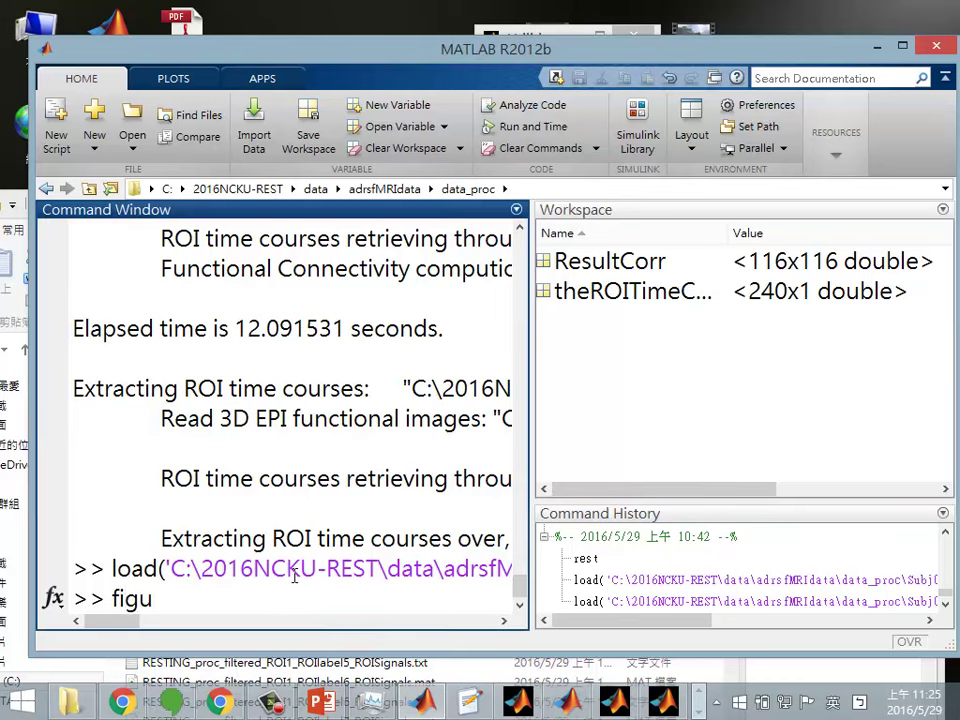
type("re,imagesc")
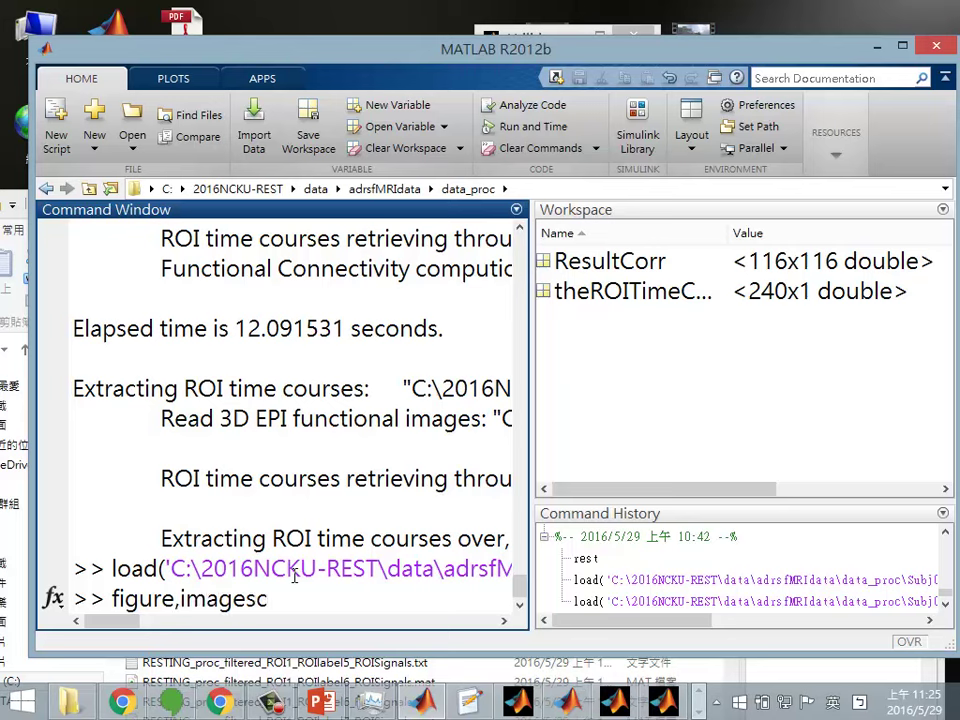
type("()")
key("Left")
type("Result")
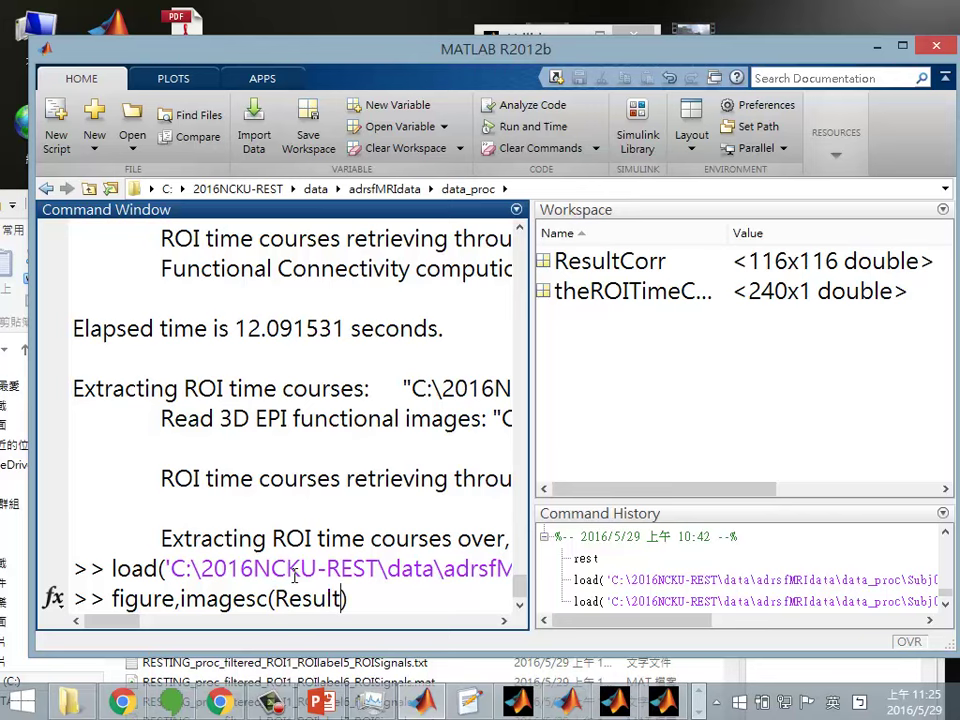
type("Corr")
key("Return")
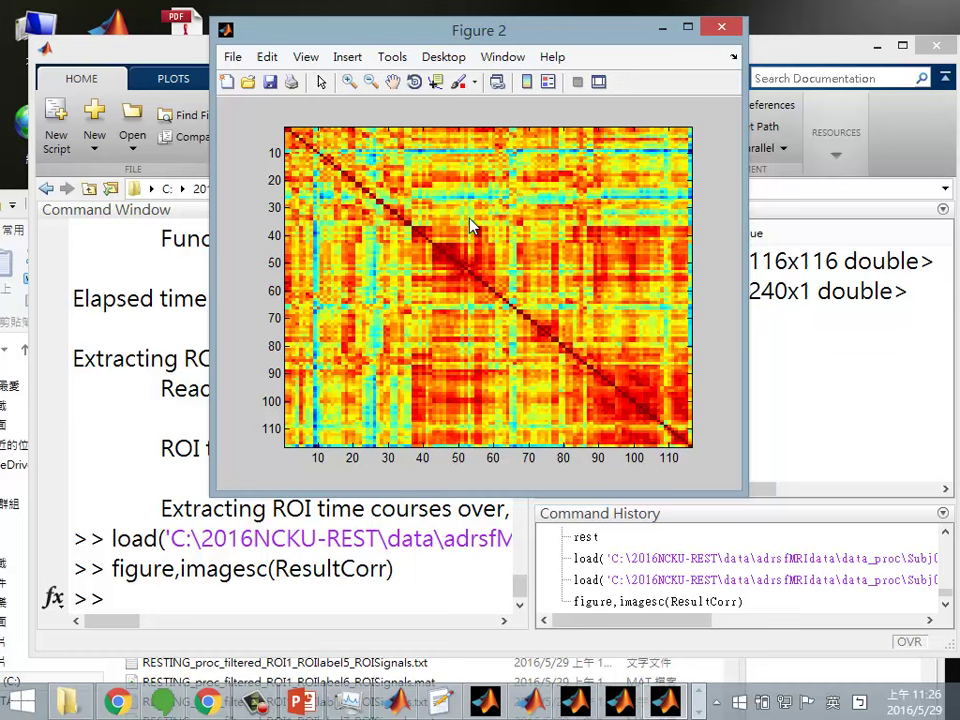
Calculate the number of unique ROI pairs in the correlation matrix with (116*116-116)/2 in the Command Window
left_click(203, 587)
type("116*11")
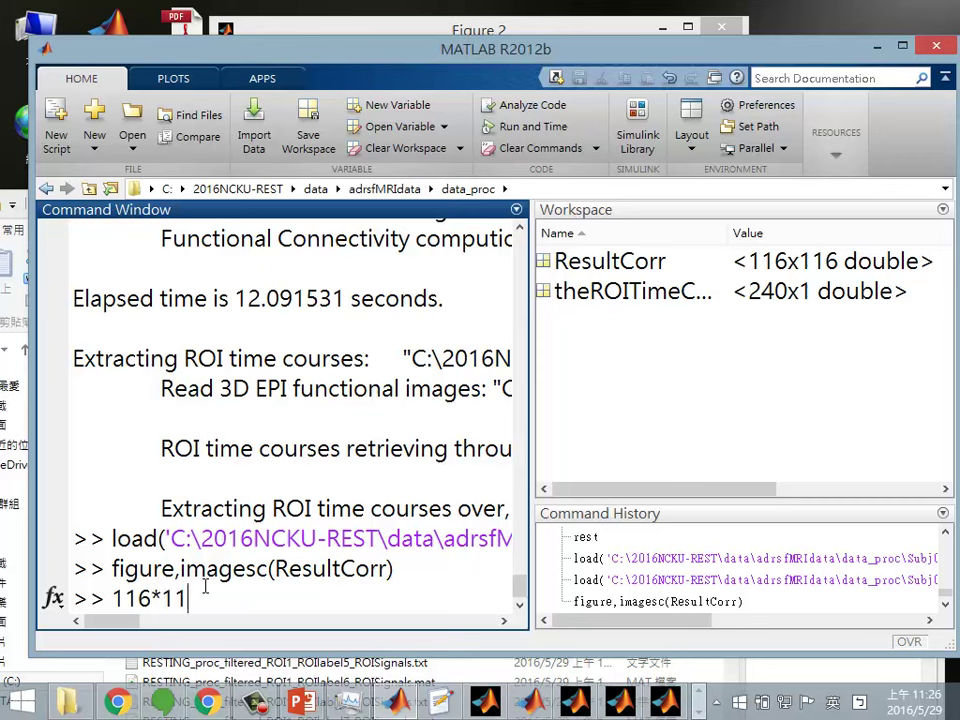
type("6-116")
key("Left")
key("Left")
key("Left")
key("Left")
key("Left")
key("Left")
key("Left")
key("Left")
key("Left")
key("Left")
type("(")
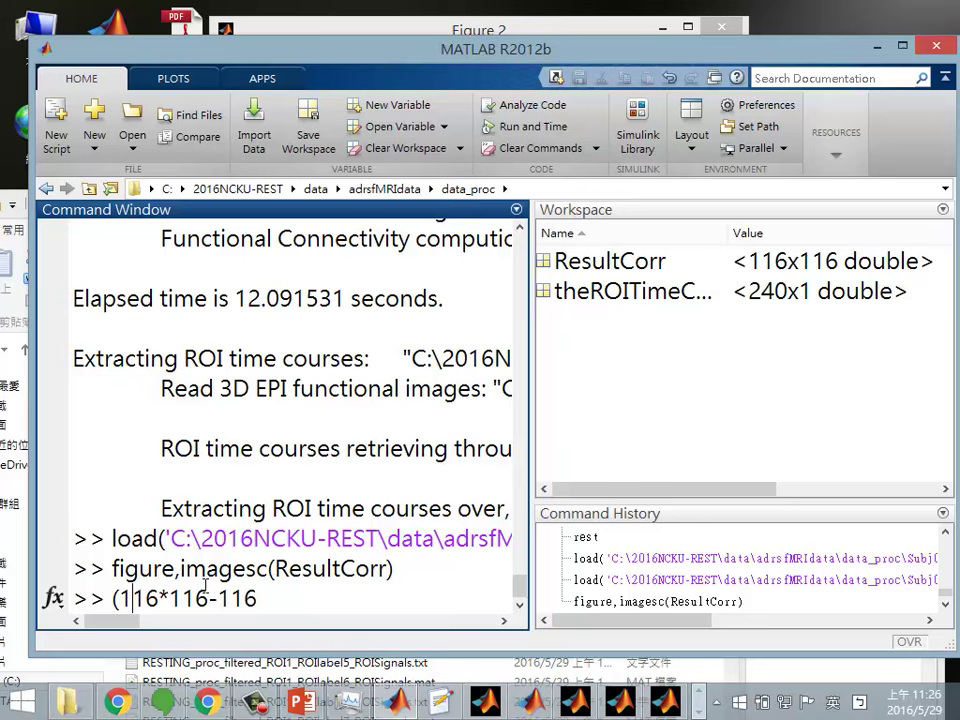
key("End")
type(")/2")
key("Return")
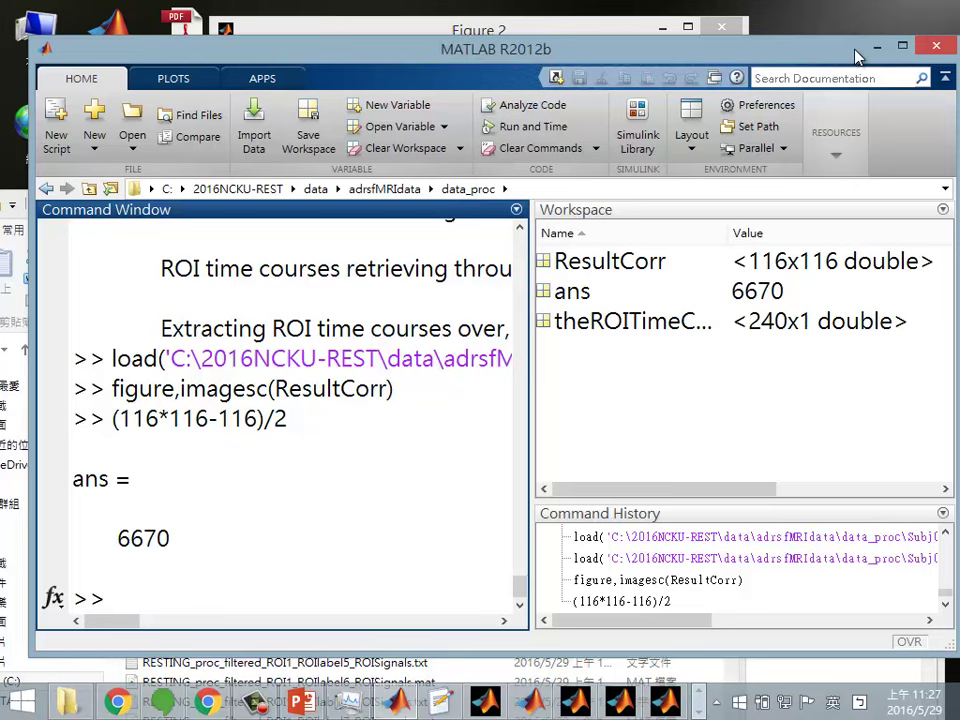
Bring up the correlation matrix figure, close it, and return to the Extract ROI Signals window
left_click(684, 706)
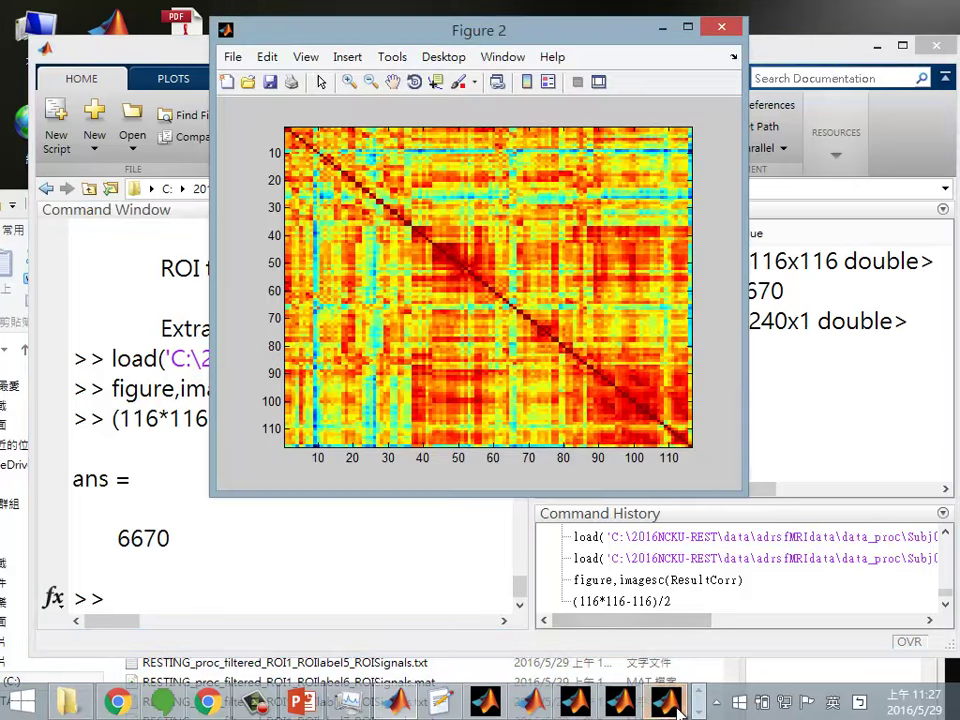
left_click(721, 30)
left_click(665, 704)
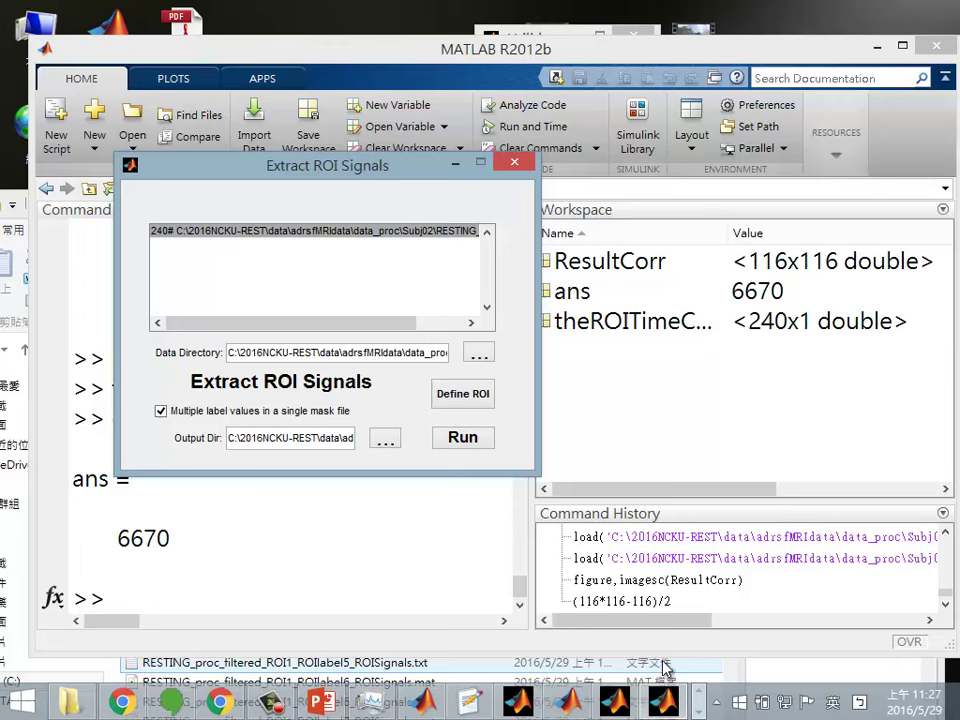
Open the ROI Definition List and delete Subj02's existing atlas mask entry
left_click(453, 398)
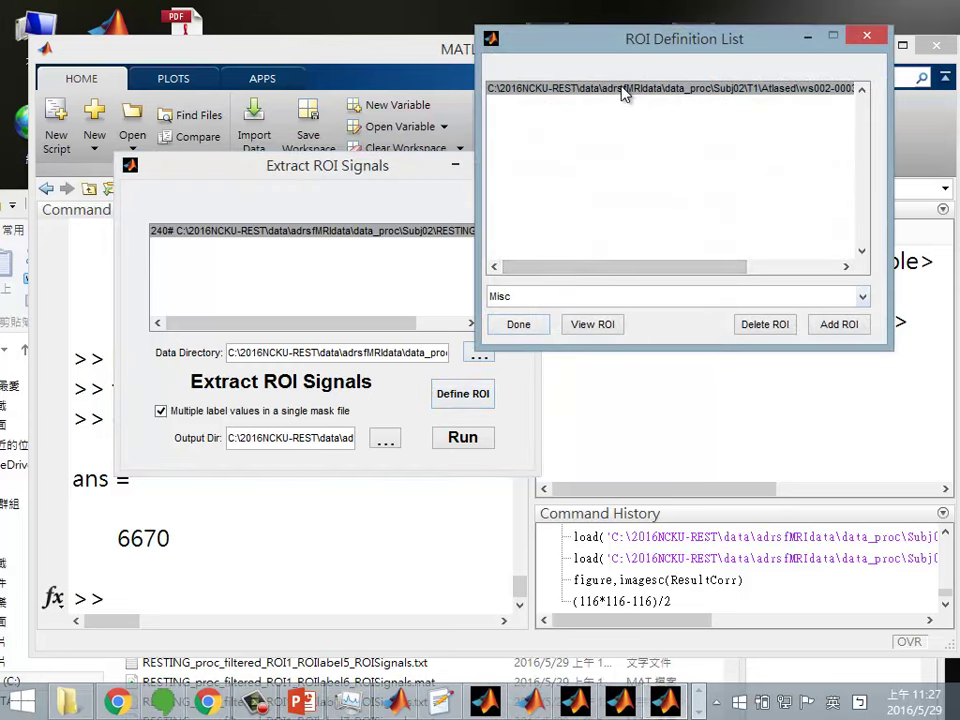
left_click(621, 92)
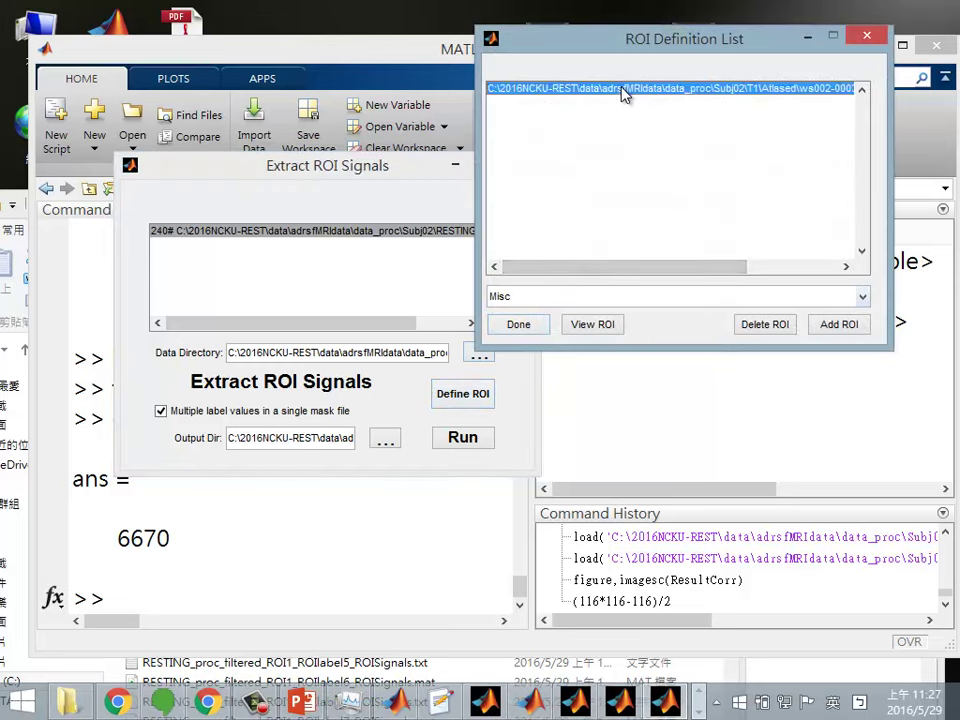
left_click(780, 330)
left_click(615, 223)
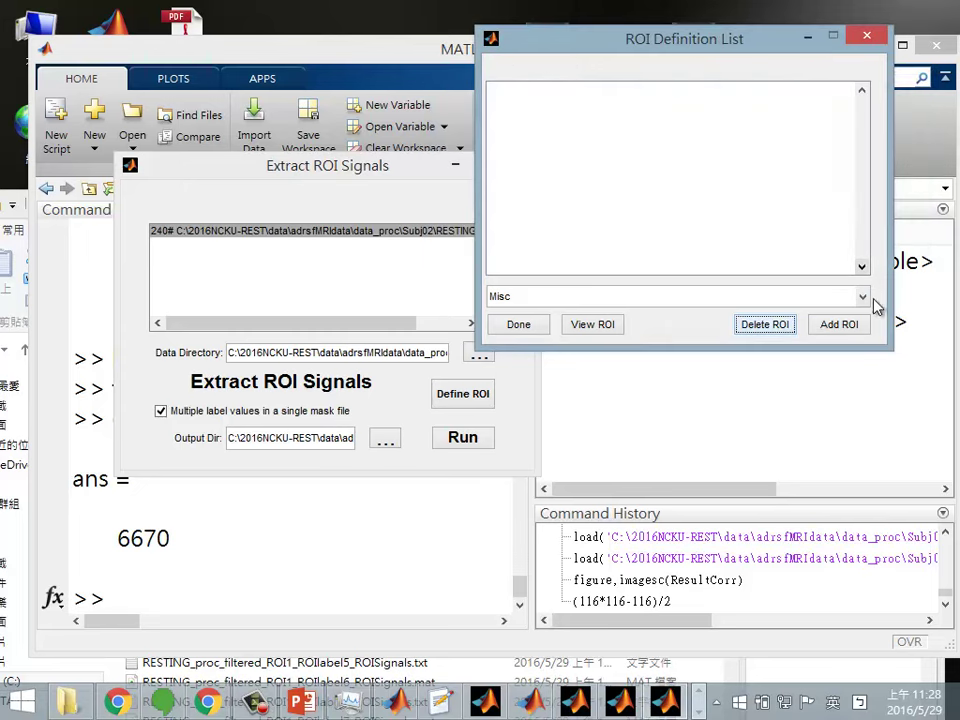
left_click(848, 325)
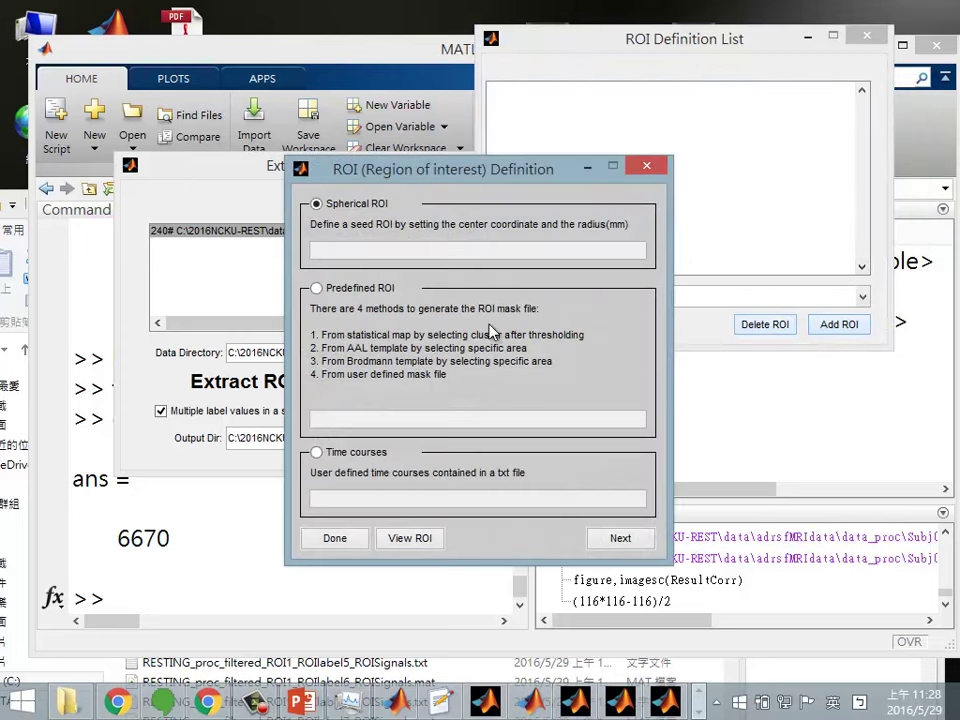
left_click(318, 289)
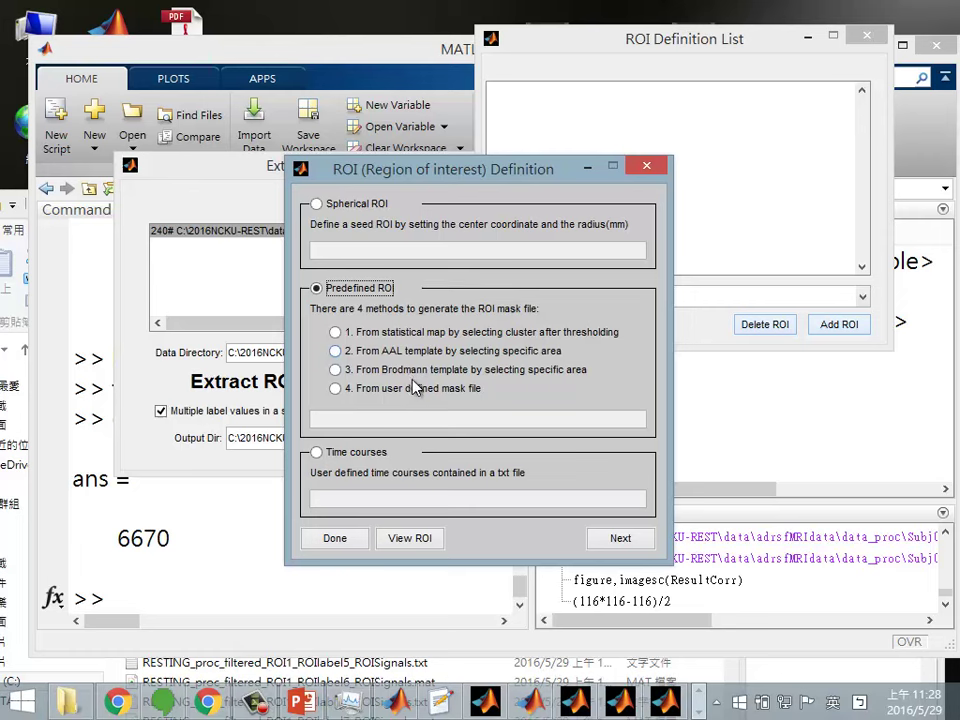
left_click(420, 389)
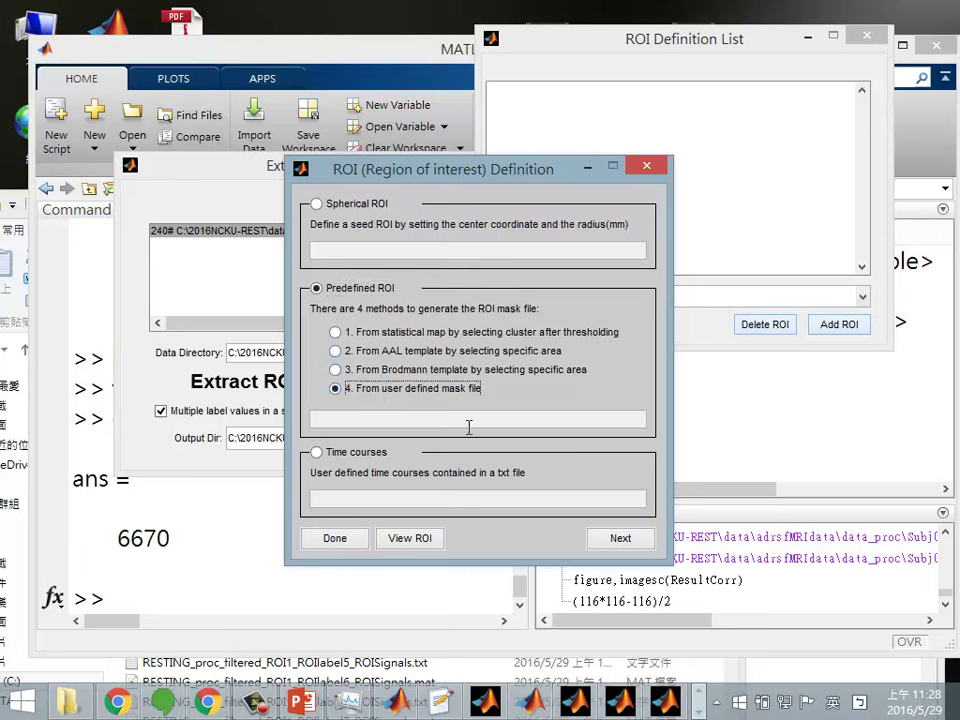
left_click(616, 545)
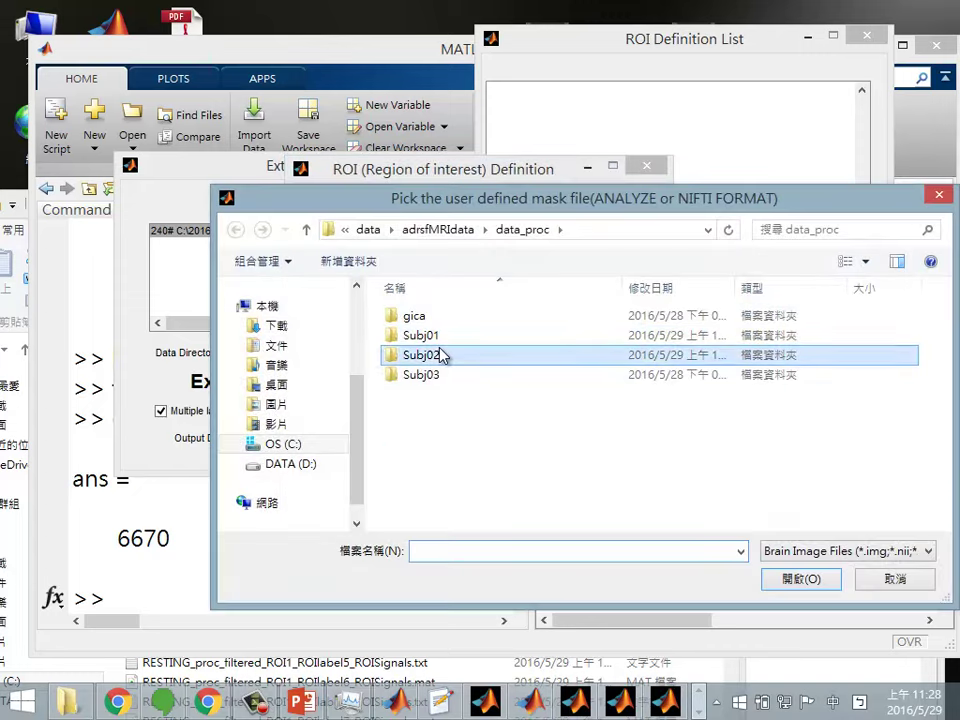
double_click(441, 356)
double_click(429, 414)
double_click(443, 316)
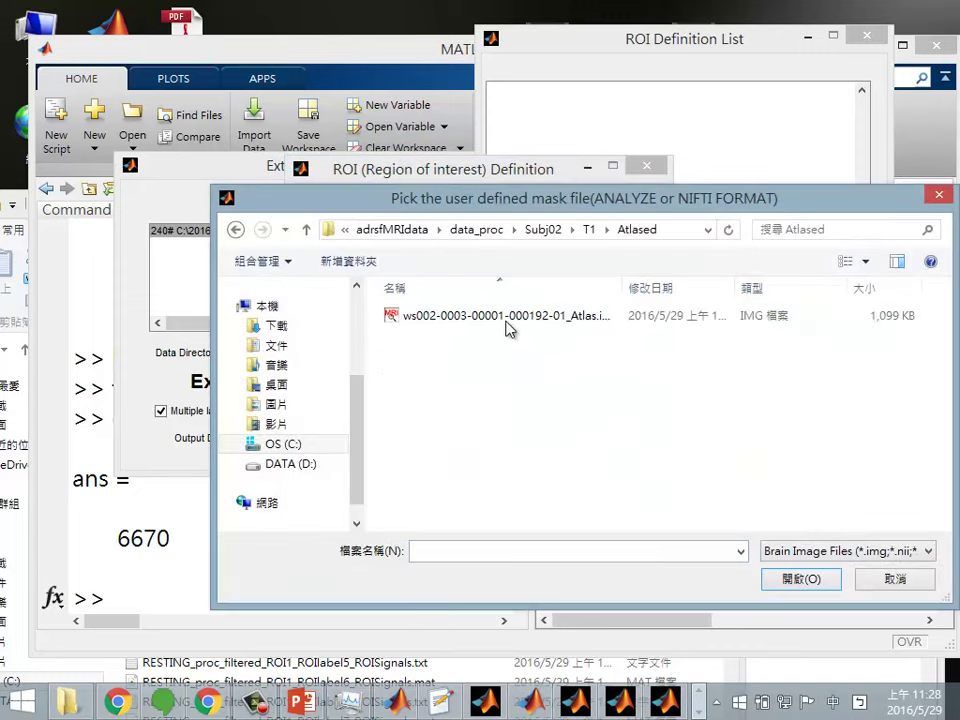
double_click(506, 324)
left_click(410, 543)
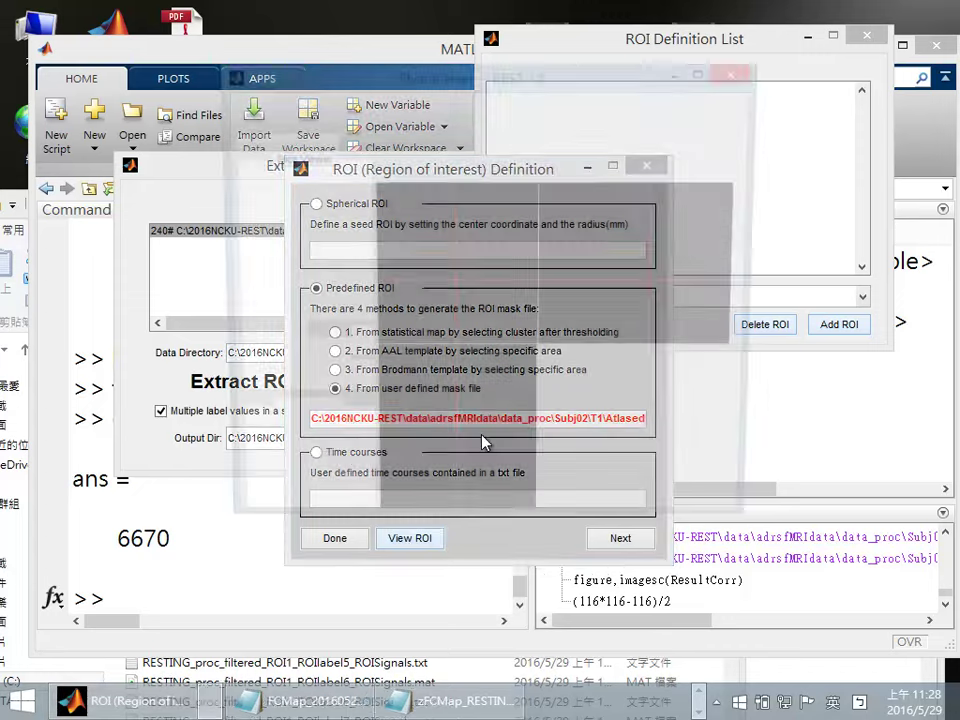
left_click(495, 212)
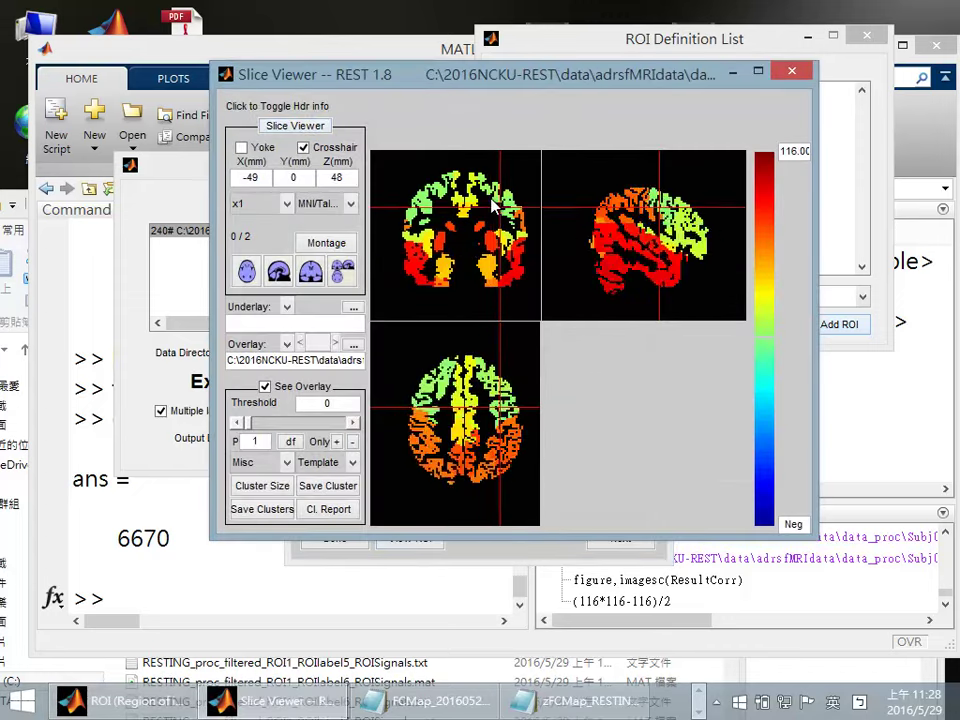
left_click(483, 197)
left_click(287, 307)
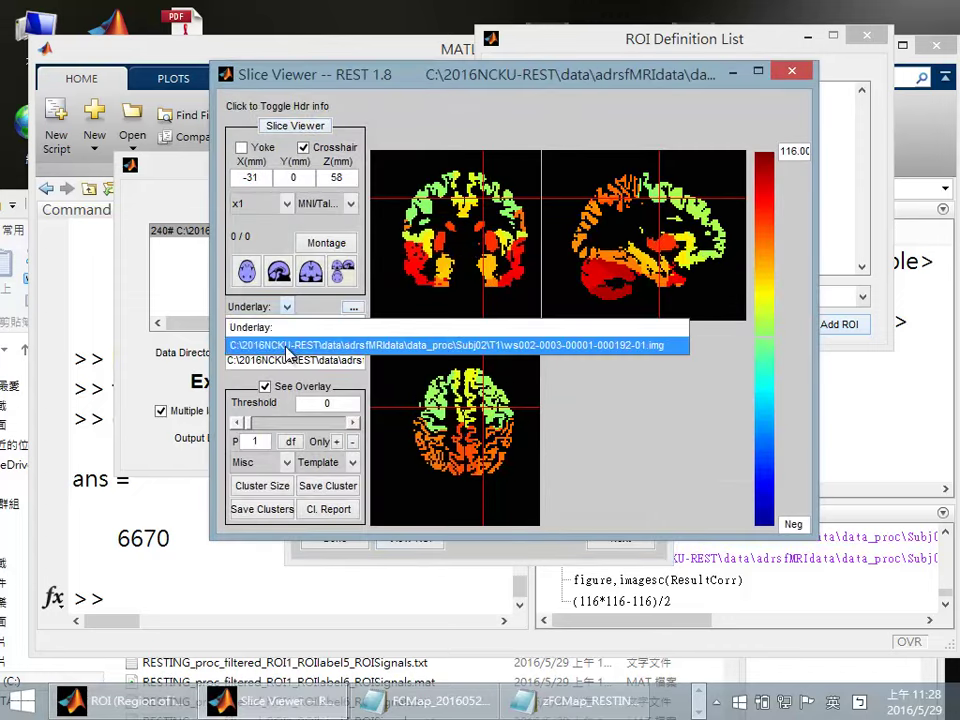
left_click(300, 345)
left_click(506, 282)
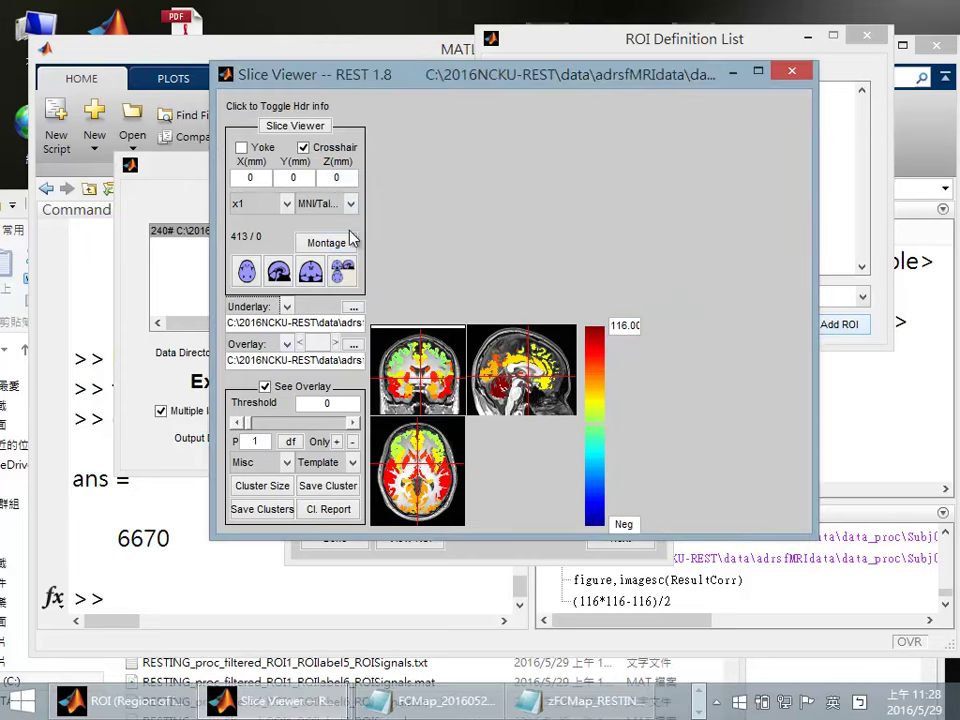
left_click(278, 203)
left_click(264, 260)
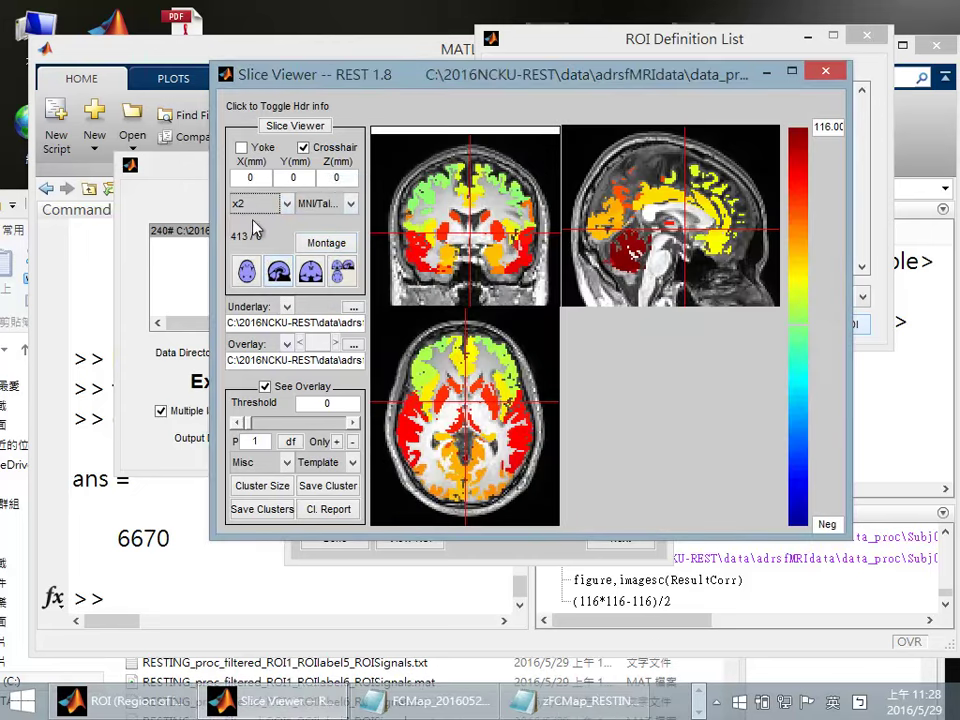
Restrict the overlay's threshold value series to labels 1, 2, 77, 78, 22, 23, 89 and 9
left_click(285, 462)
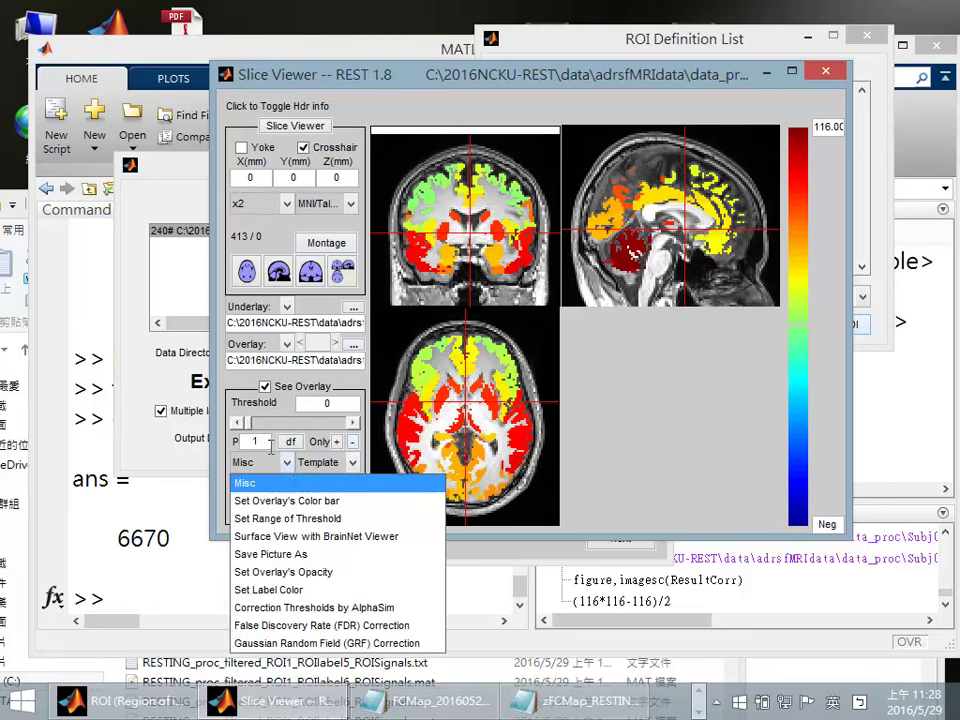
left_click(290, 518)
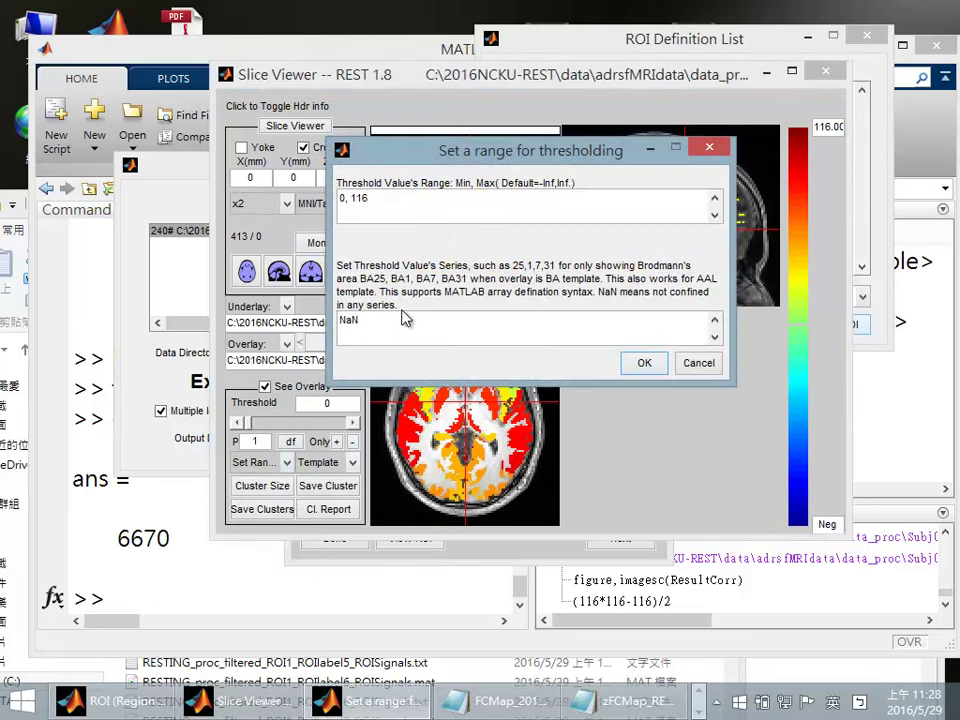
key("Tab")
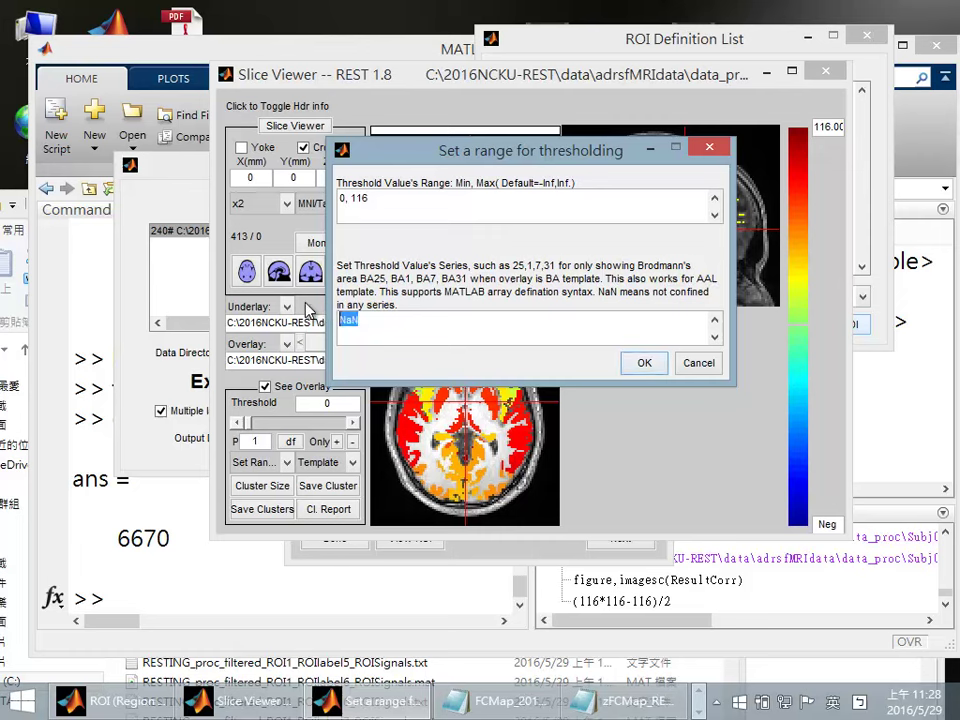
type("1,2 77,78 22,23")
key("Left")
key("Left")
key("Left")
key("Left")
key("Left")
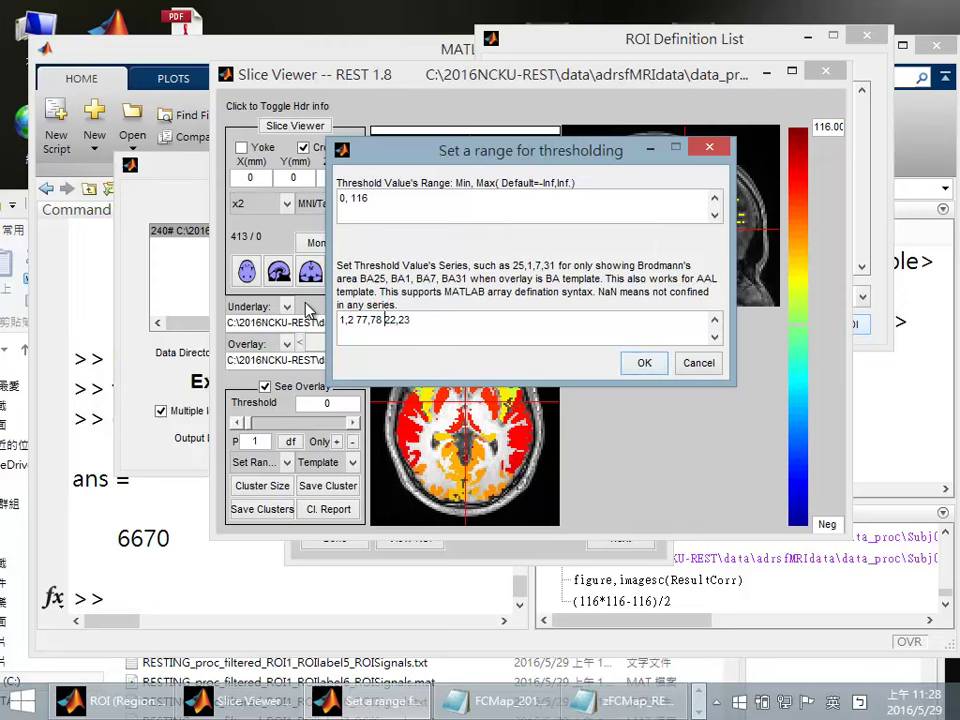
key("BackSpace")
type(",")
key("Right")
key("Right")
key("Right")
key("Right")
type(",89,9")
left_click(642, 363)
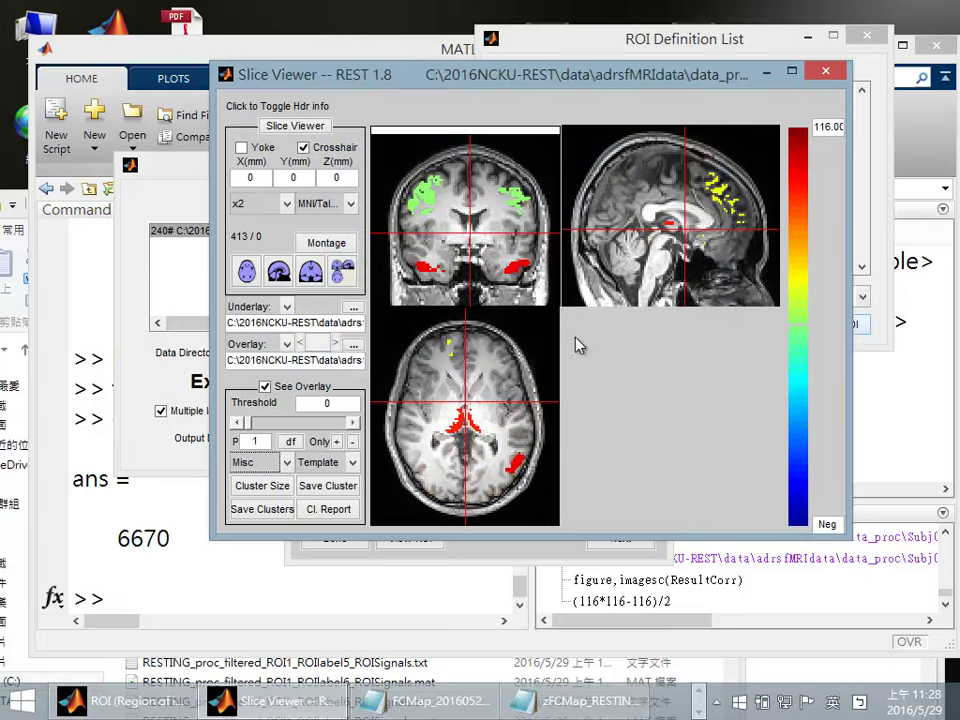
Examine the remaining labelled regions in the coronal and axial slices by moving the crosshair across them
left_click(423, 188)
left_click(428, 180)
left_click(509, 197)
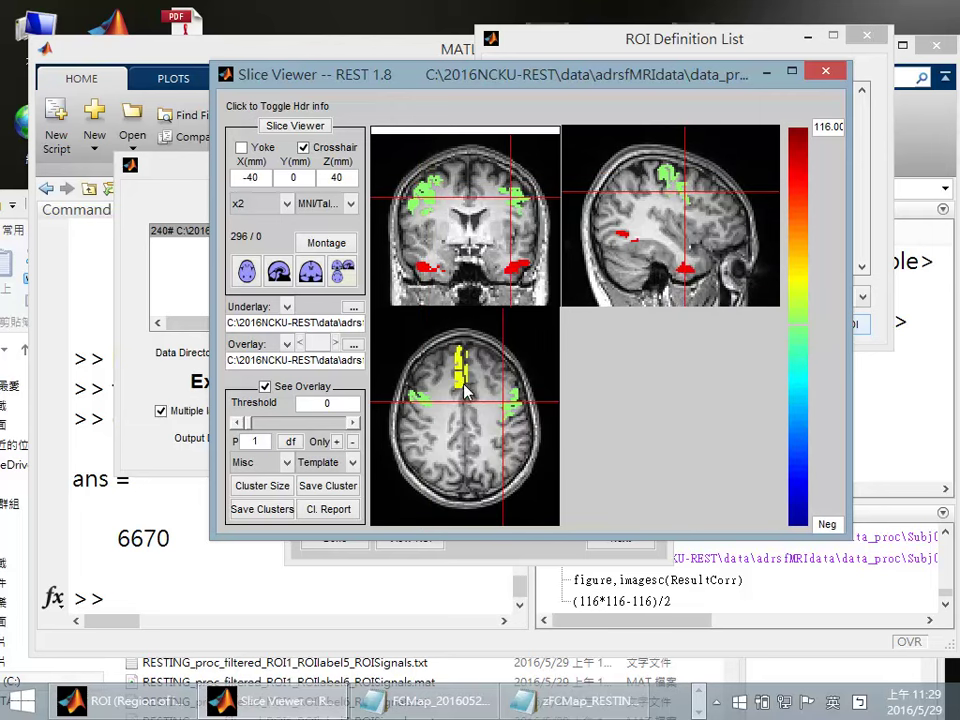
left_click(466, 378)
left_click(411, 392)
left_click(467, 413)
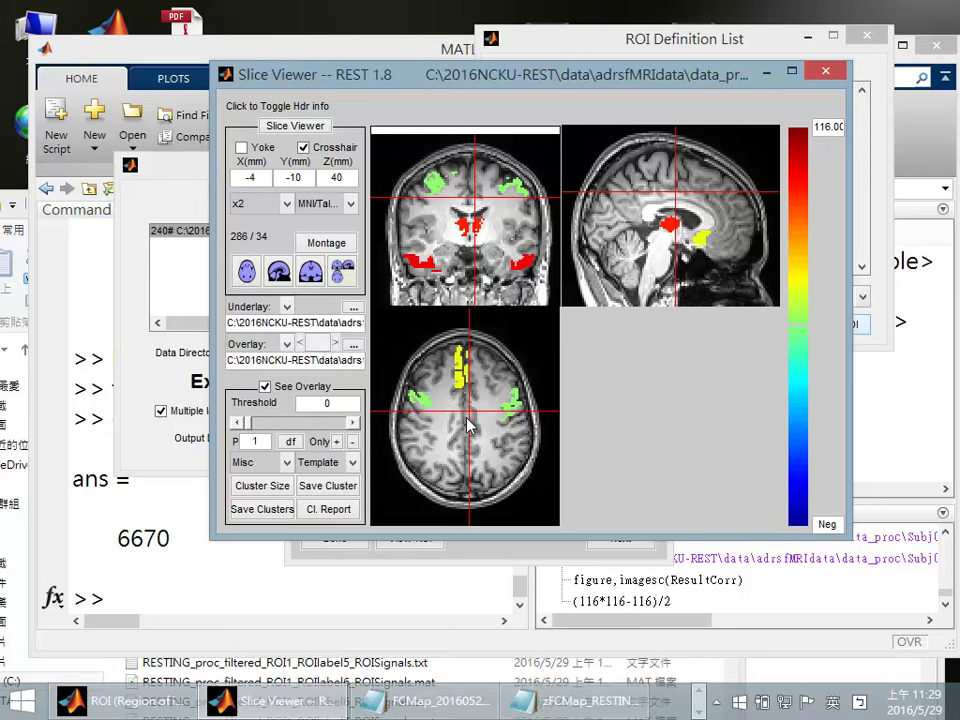
Threshold the overlay by cluster size, requiring more than 30 voxels with an rmm connectivity value of 5
left_click(262, 486)
type("3")
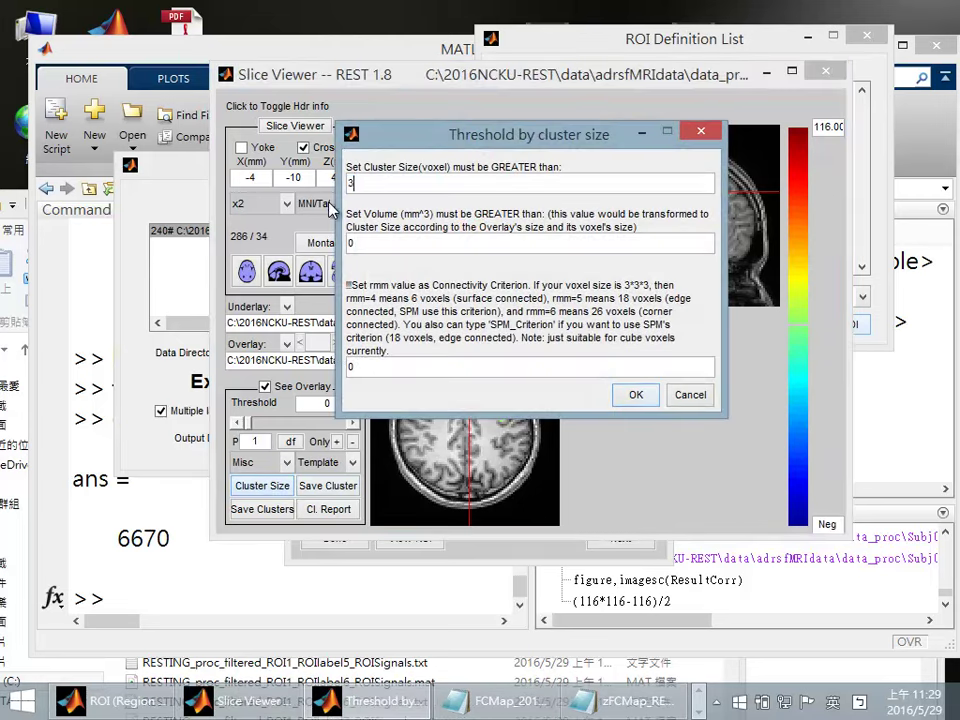
type("0")
double_click(479, 370)
type("5")
left_click(635, 394)
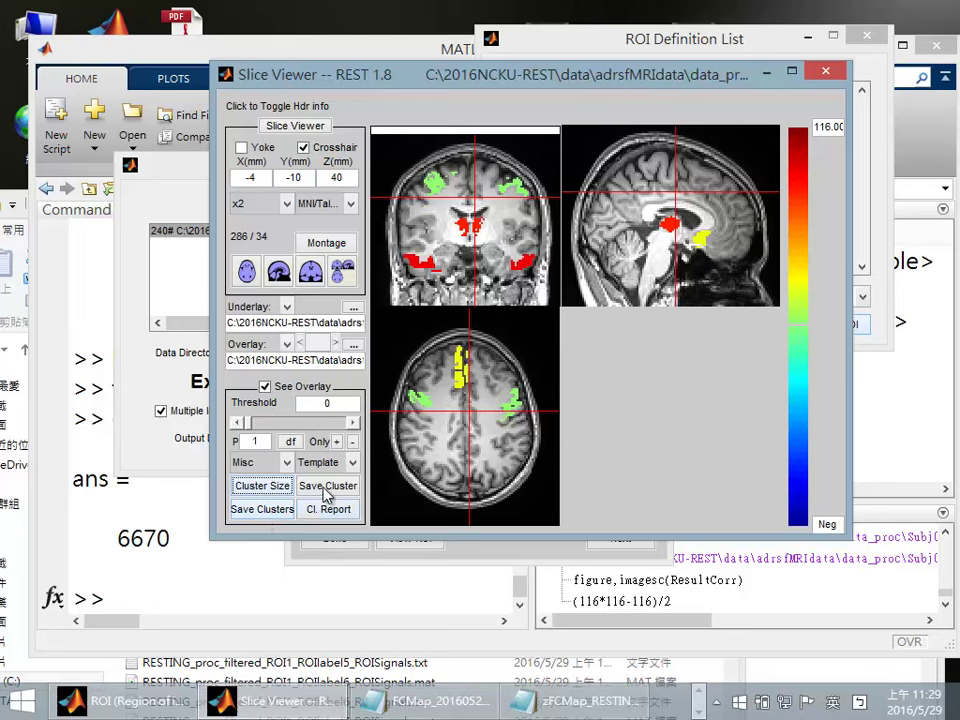
Save all the surviving clusters as InterestedMask in the Subj02 folder and close the Slice Viewer
left_click(435, 182)
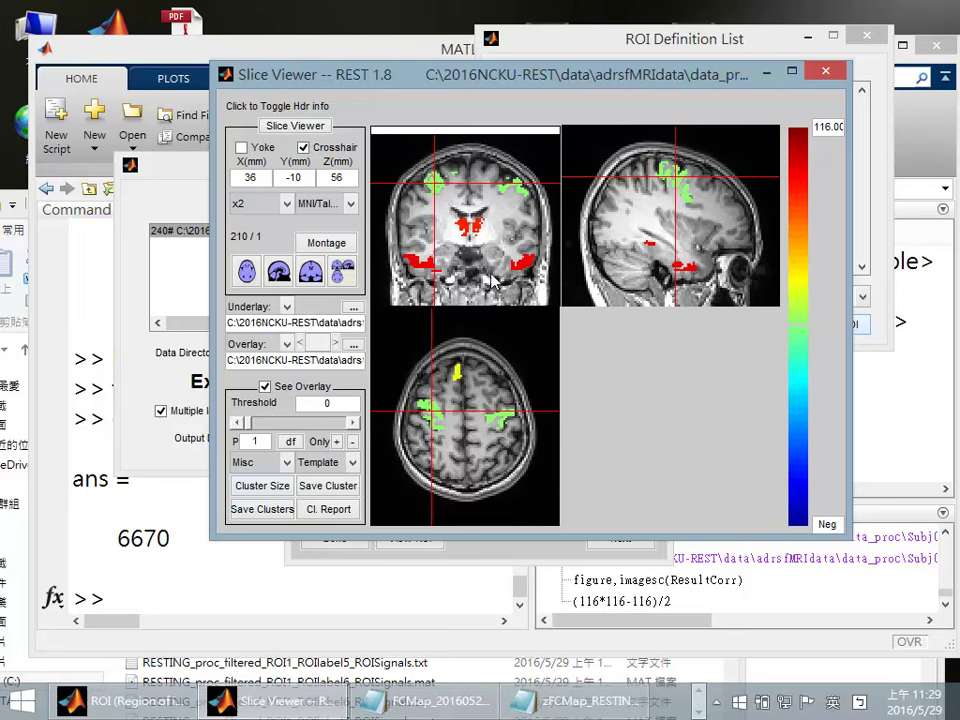
left_click(283, 489)
left_click(280, 512)
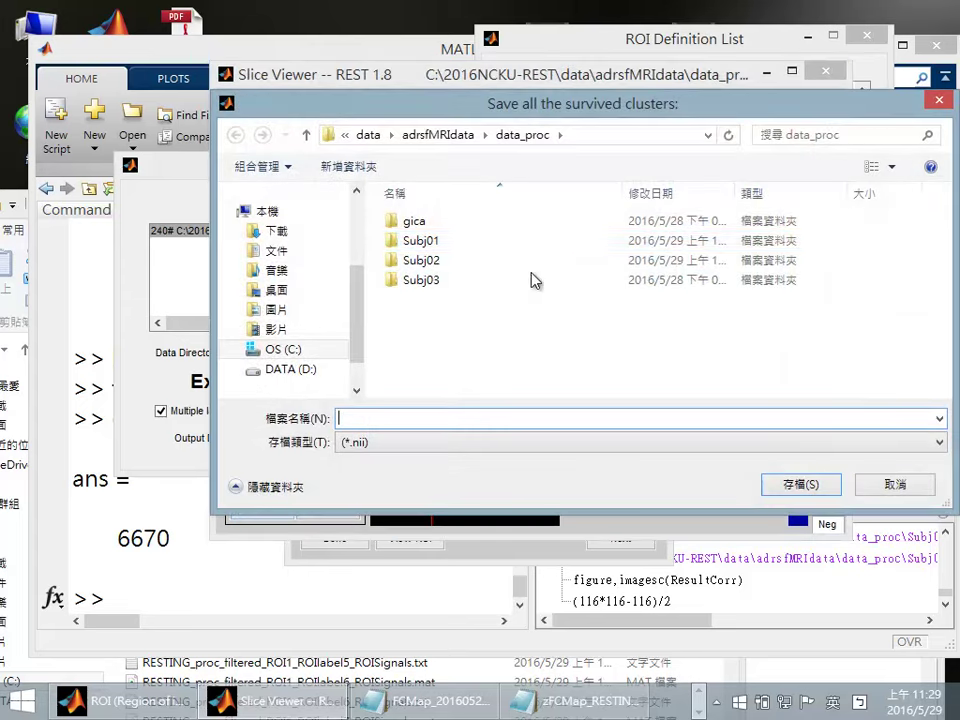
double_click(429, 260)
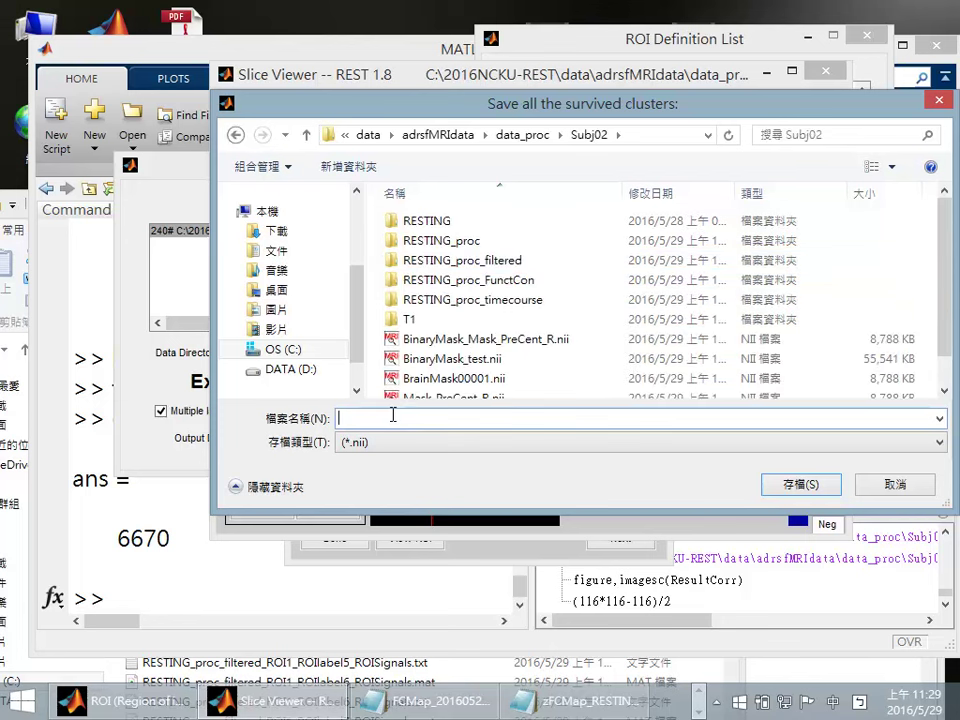
type("Inte")
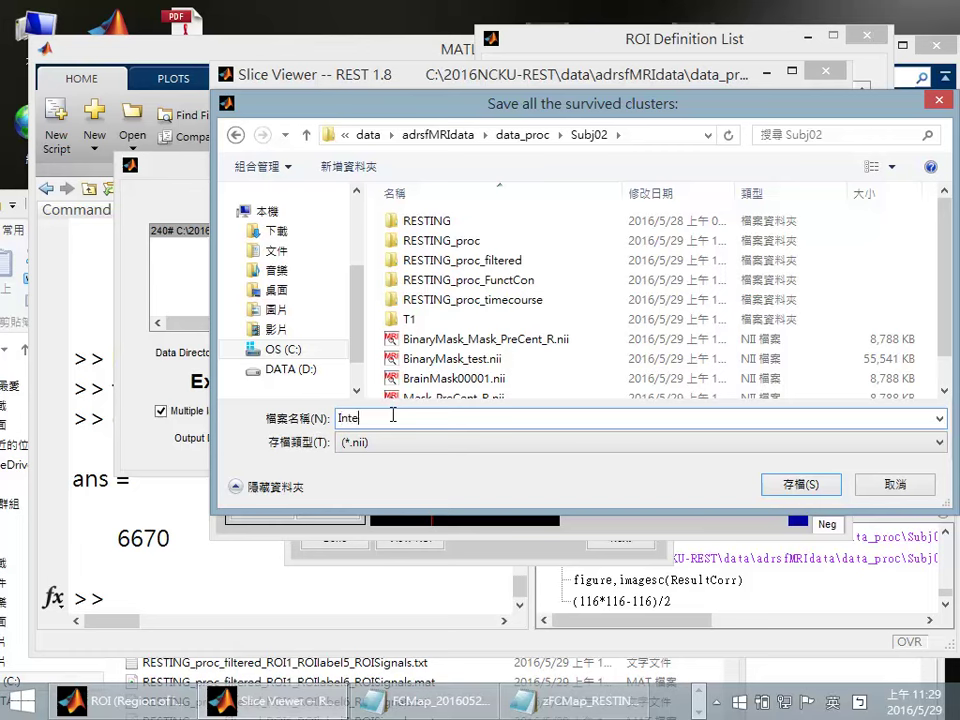
type("restedMask")
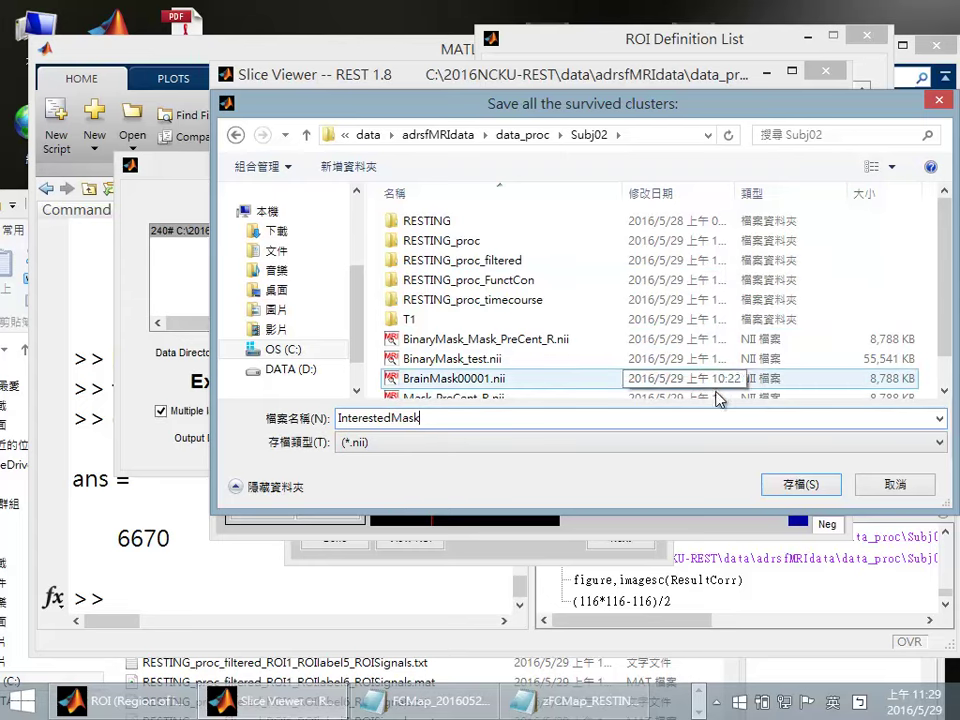
left_click(781, 488)
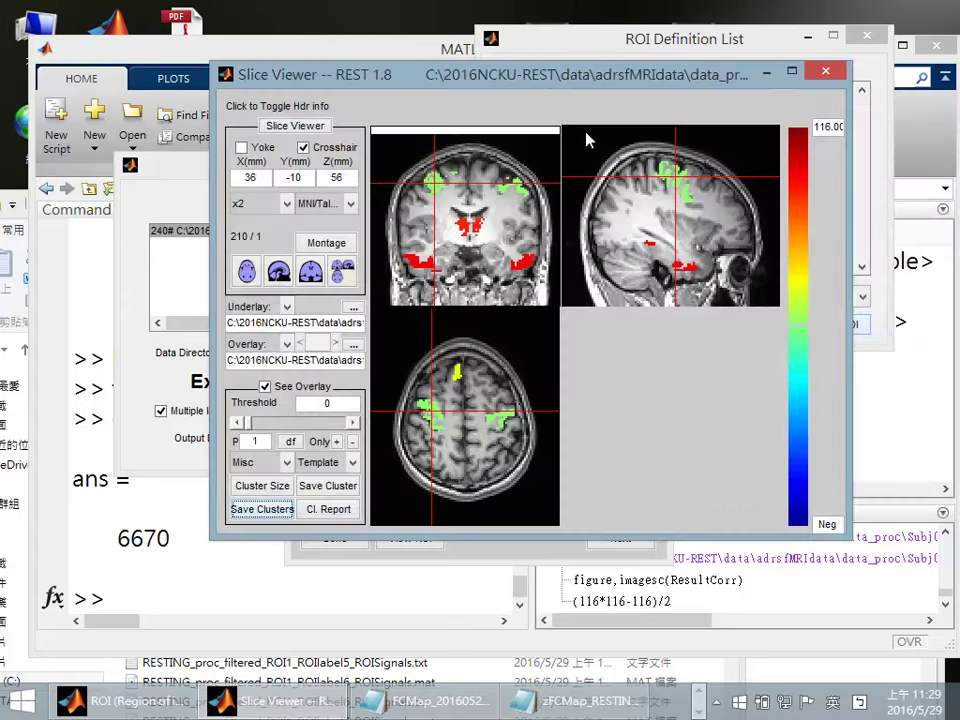
left_click(825, 71)
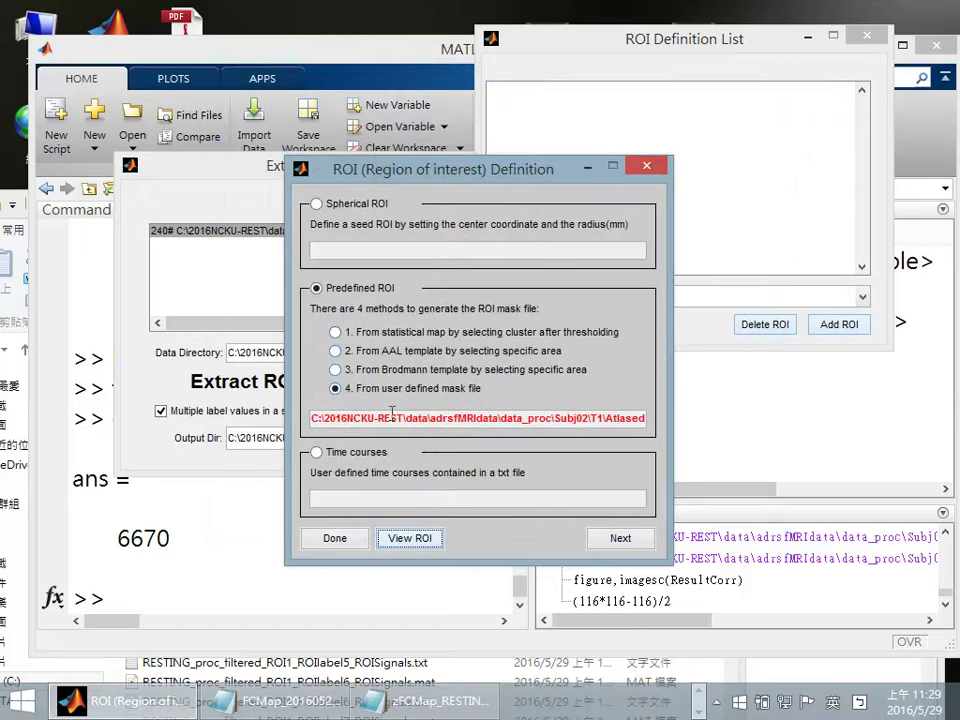
Define the predefined ROI from the user-defined mask file InterestedMask.nii in Subj02 and finish the ROI definition list
left_click(345, 390)
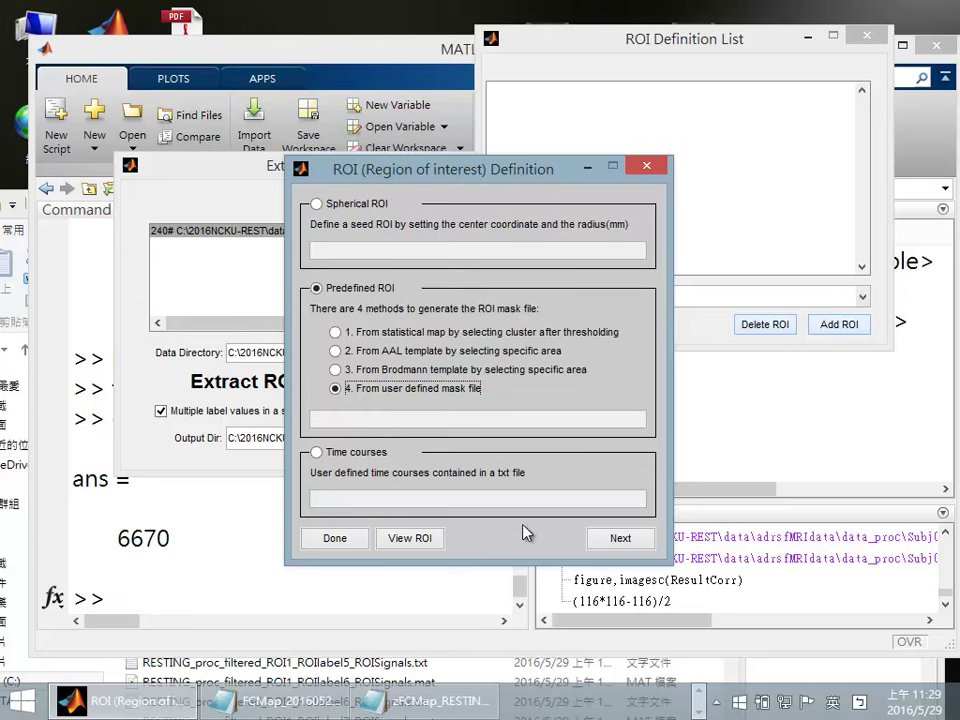
left_click(606, 538)
double_click(380, 371)
scroll(490, 404, "down", 1)
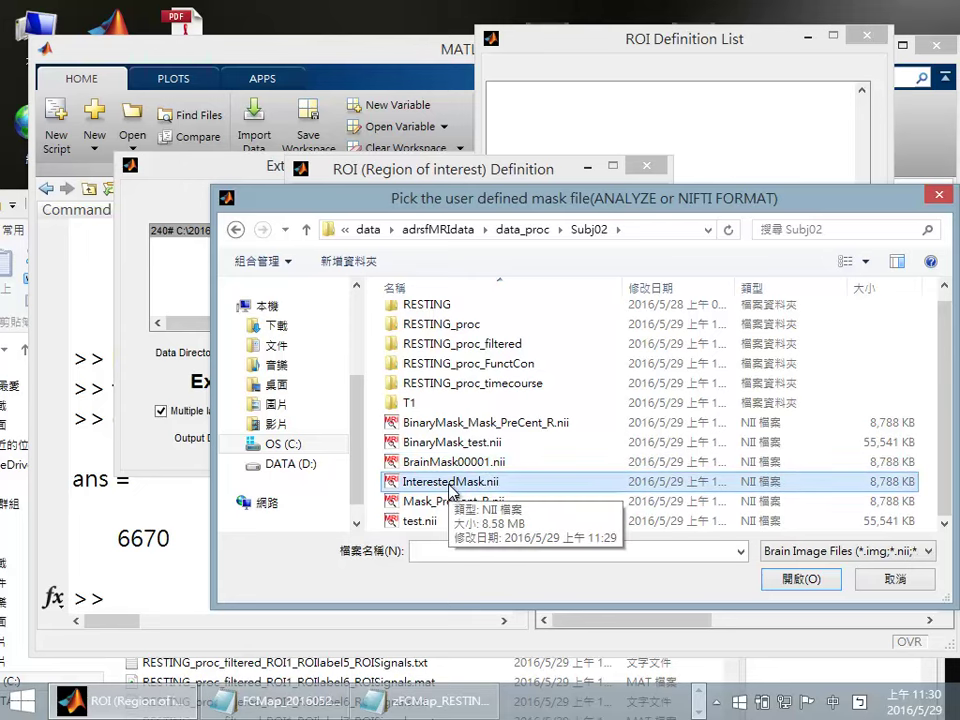
double_click(450, 483)
left_click(336, 538)
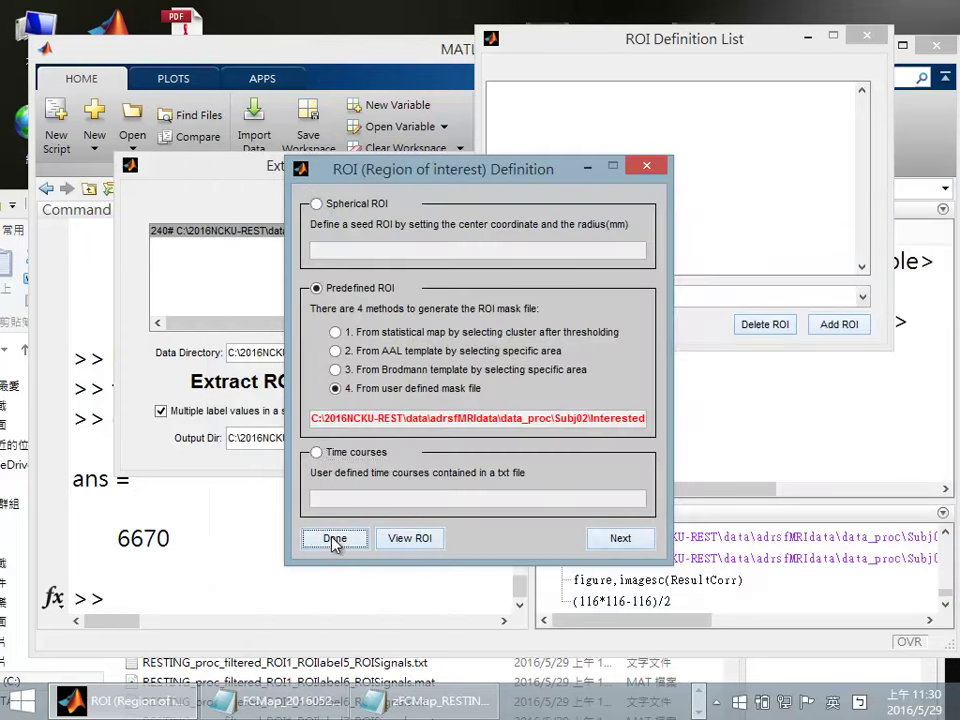
left_click(537, 334)
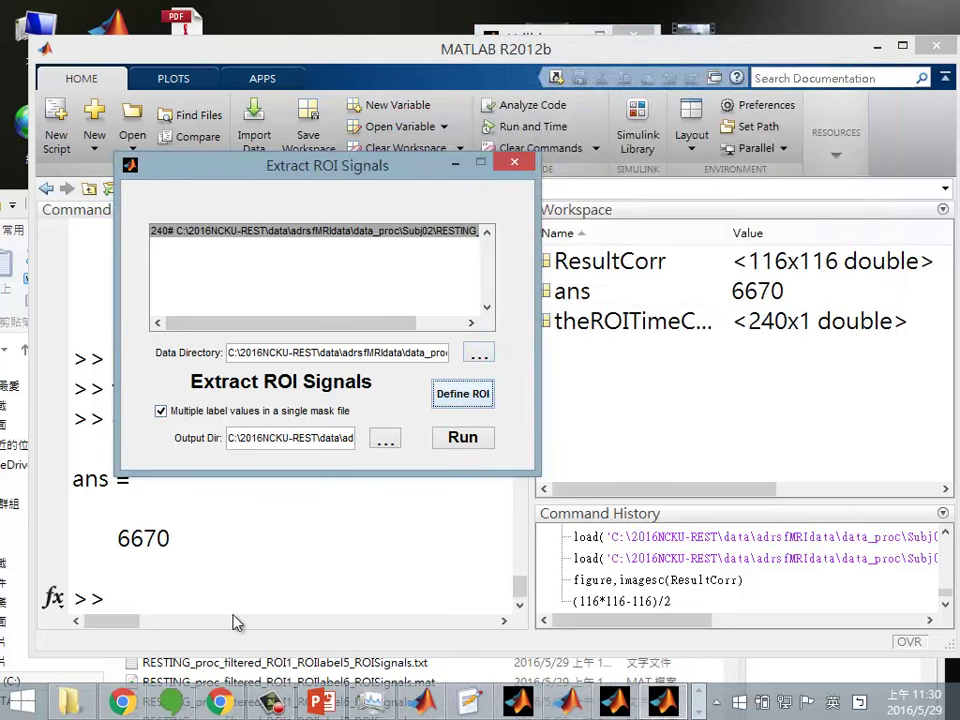
Switch to File Explorer and create a new folder named temp inside Subj02
left_click(93, 696)
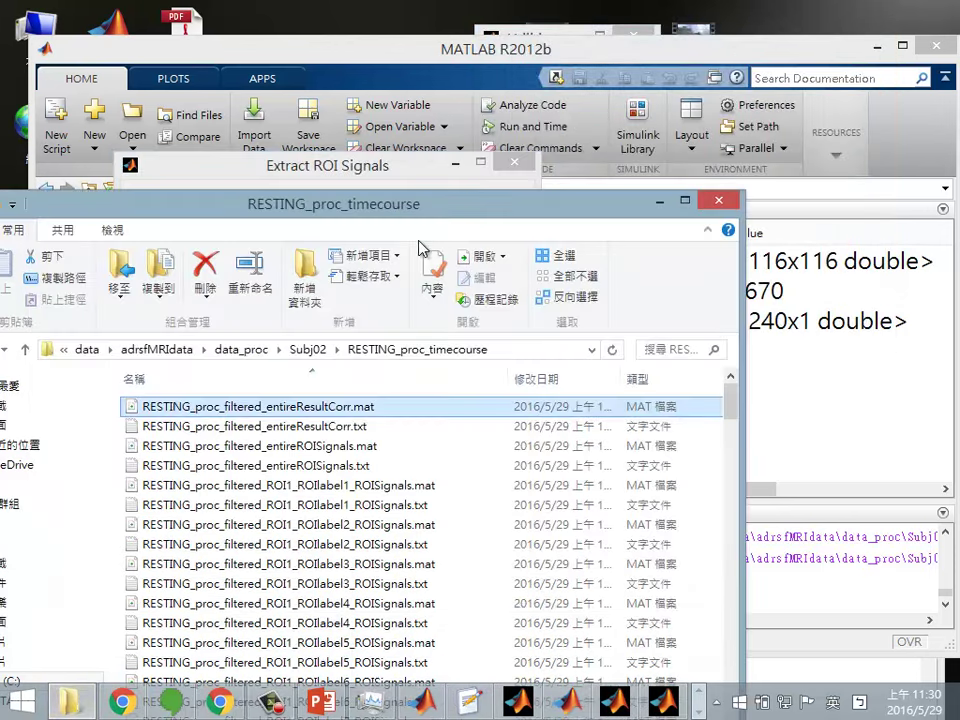
left_click_drag(183, 203, 347, 143)
left_click(114, 289)
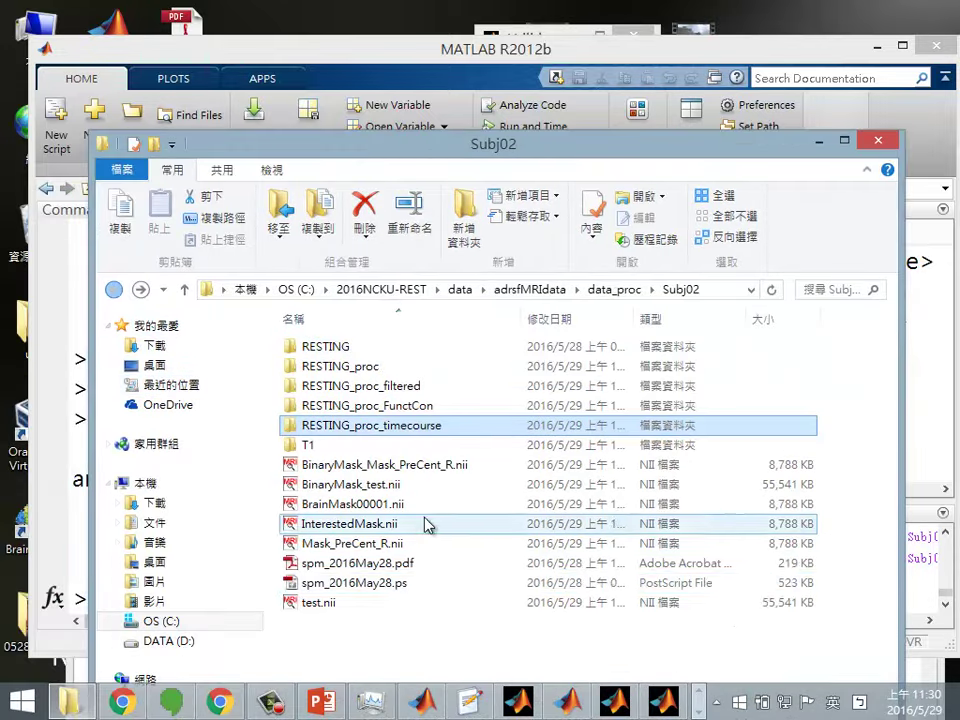
right_click(391, 657)
mouse_move(440, 615)
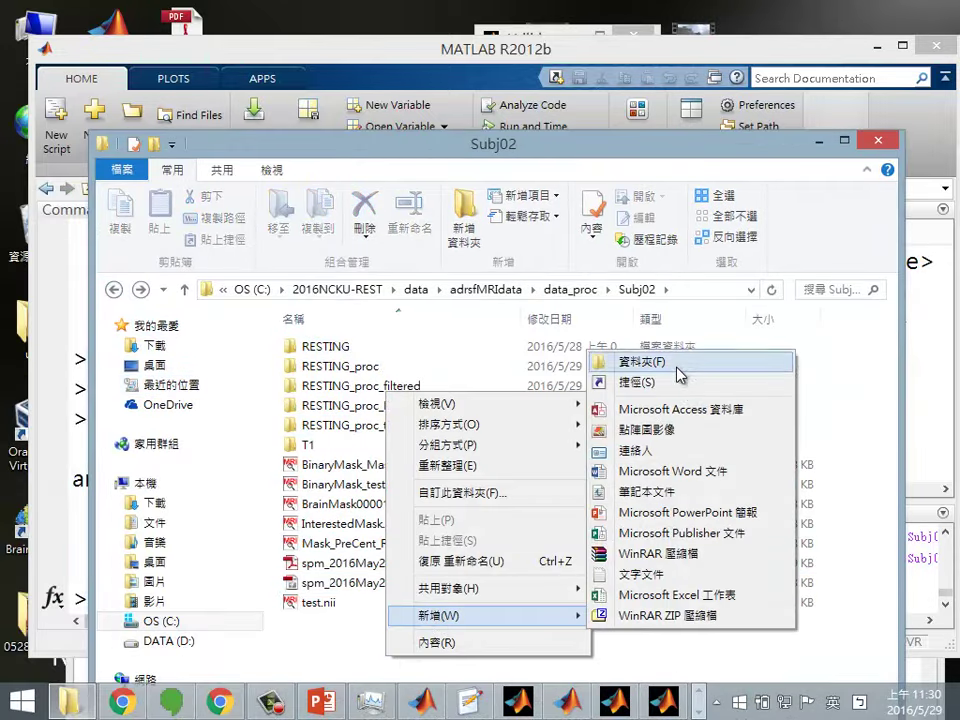
left_click(645, 362)
type("tem")
type("p")
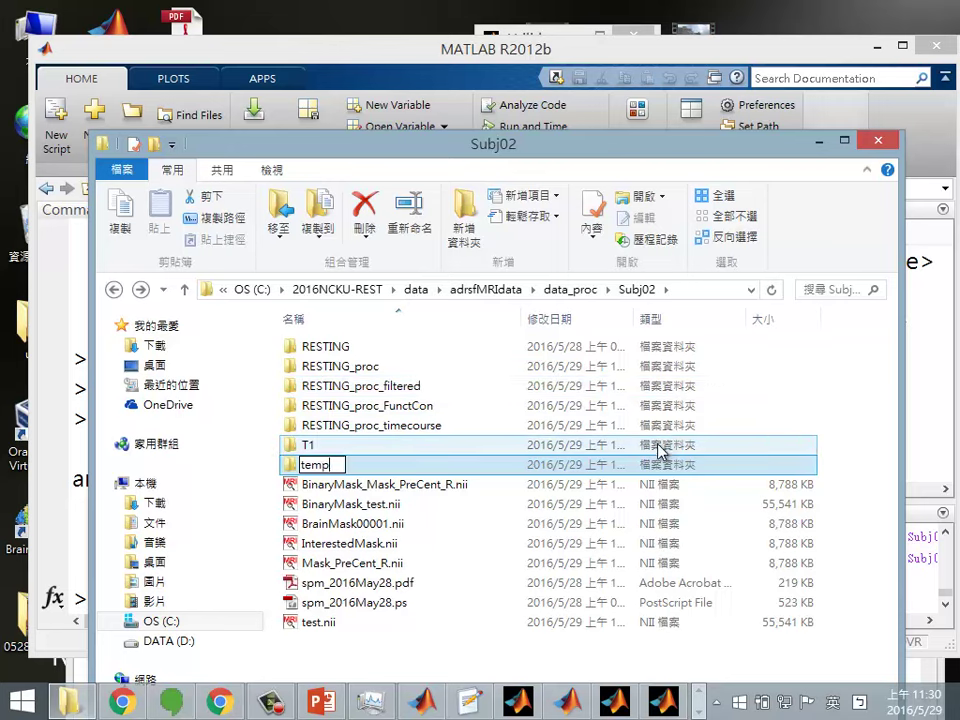
key("Return")
Return to the Extract ROI Signals window and change the output directory to Subj02\temp
left_click_drag(493, 146, 720, 217)
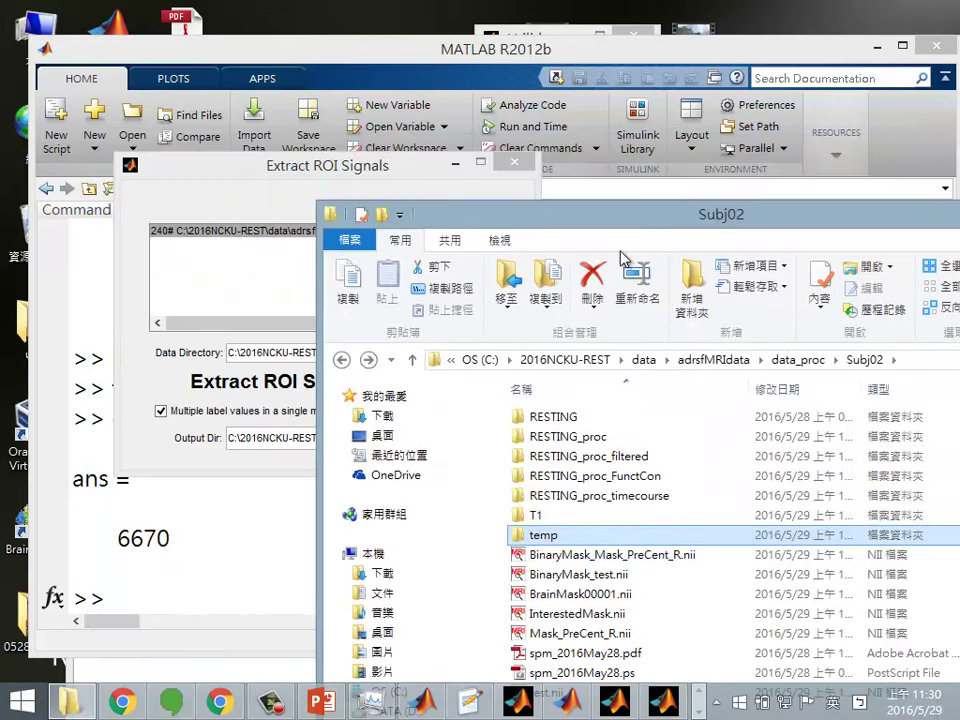
left_click(180, 385)
left_click_drag(337, 440, 317, 437)
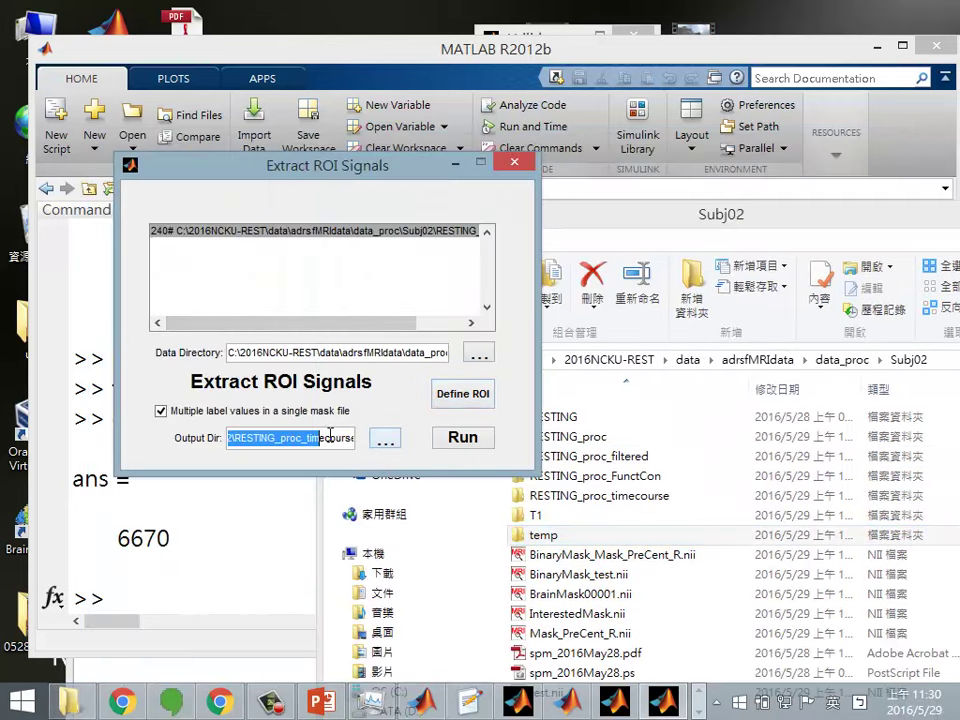
left_click(321, 437)
key("ctrl+Left")
key("shift+End")
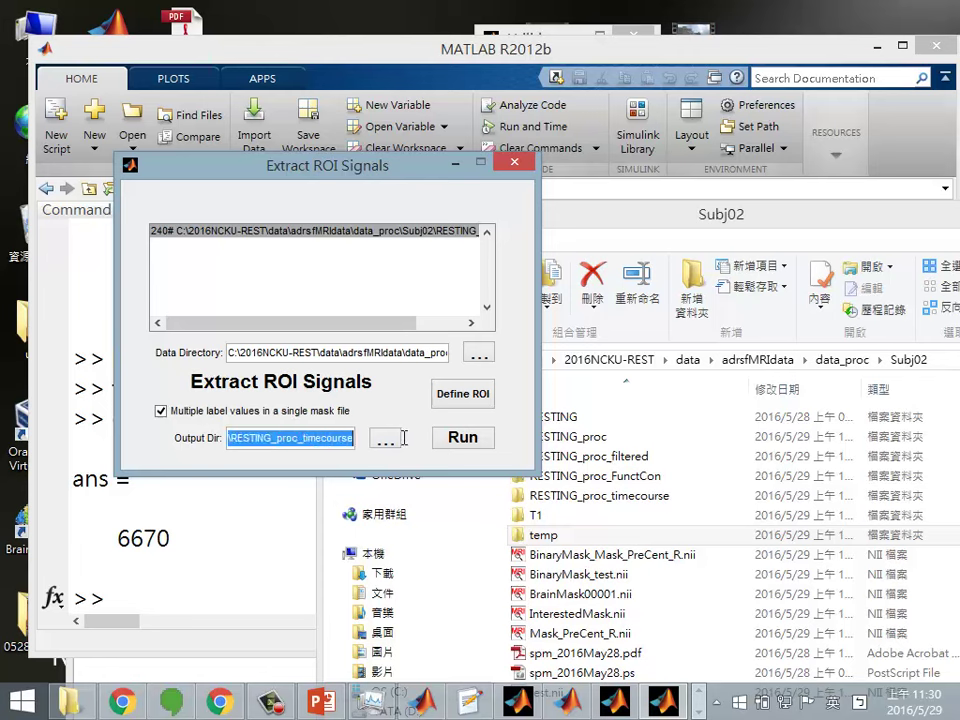
key("Delete")
type("temp")
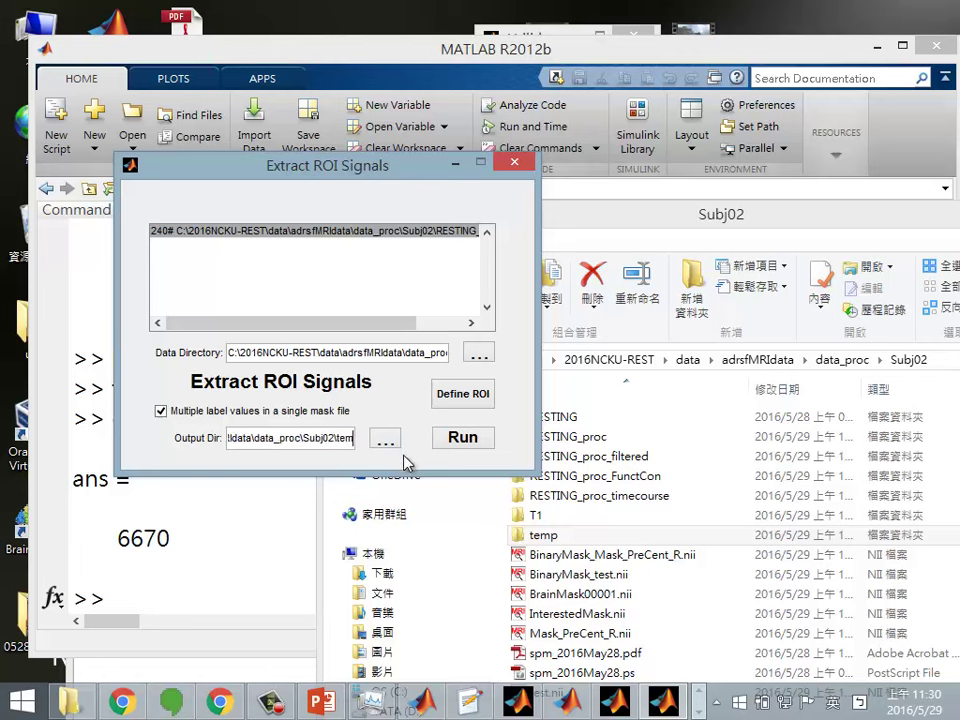
Run the ROI signal extraction, open the temp folder to check its output, and return to Extract ROI Signals
left_click(468, 441)
left_click(463, 439)
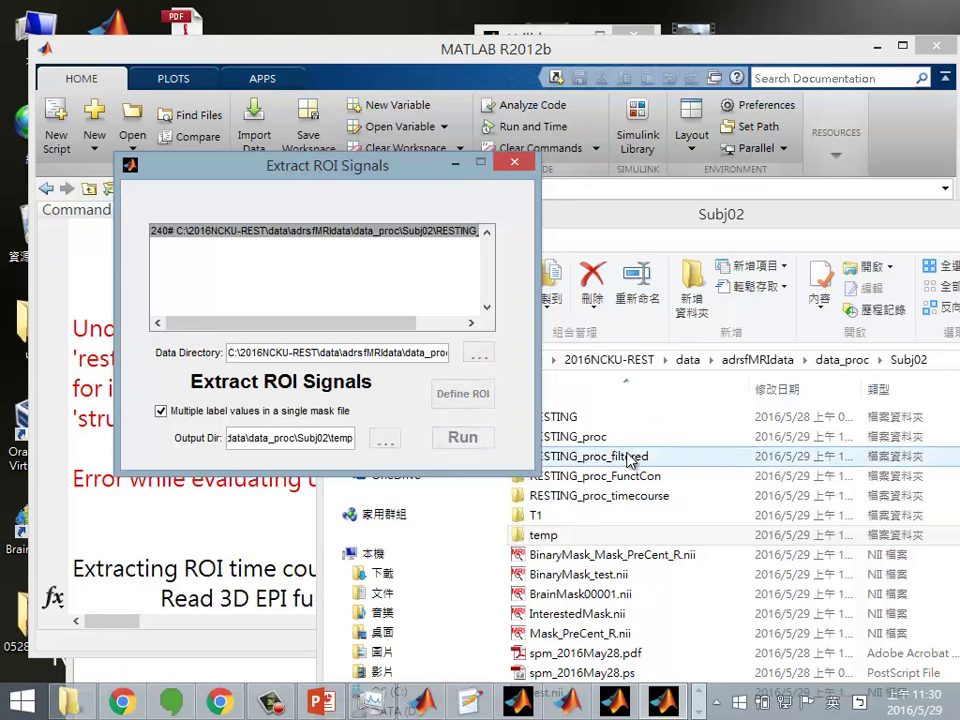
double_click(612, 540)
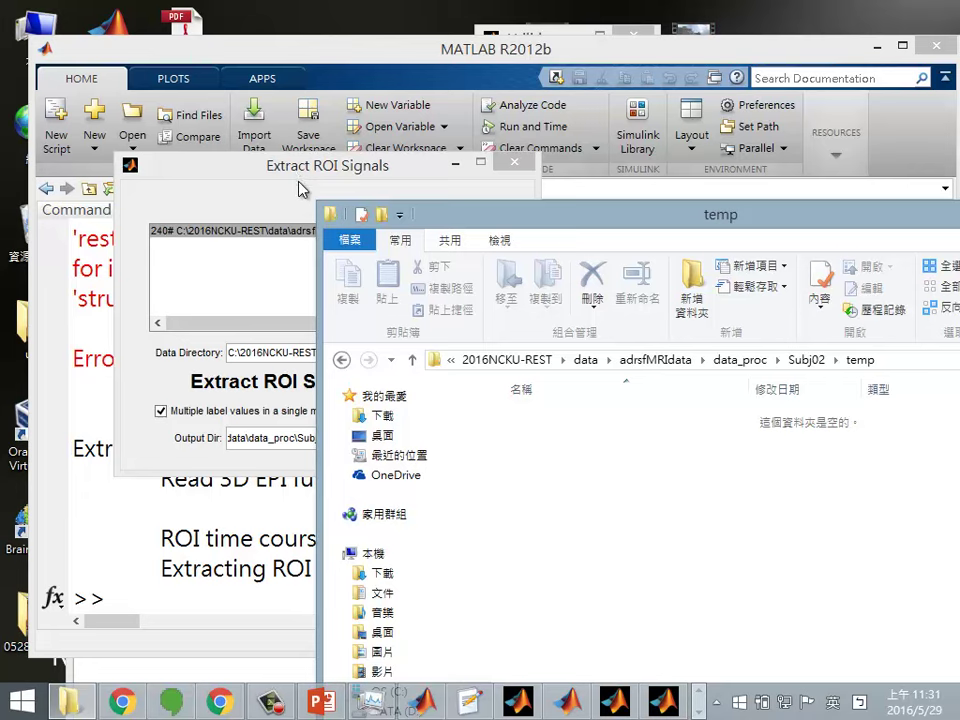
left_click(308, 232)
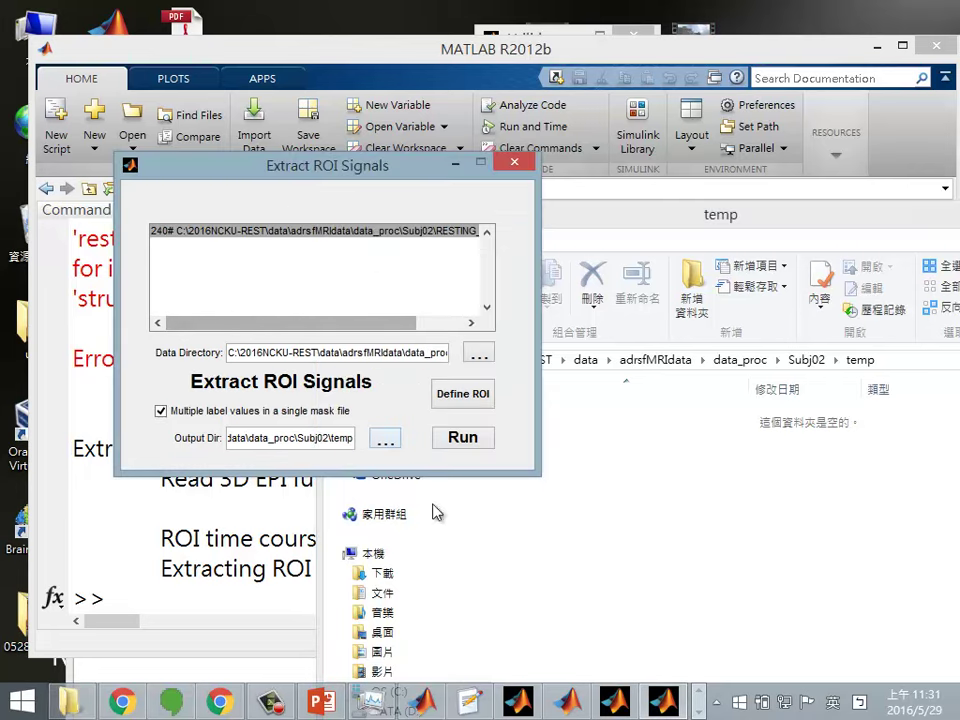
Open the Regress Out Covariates utility from the Utilities window, look over its settings and close it
left_click(617, 704)
left_click(618, 704)
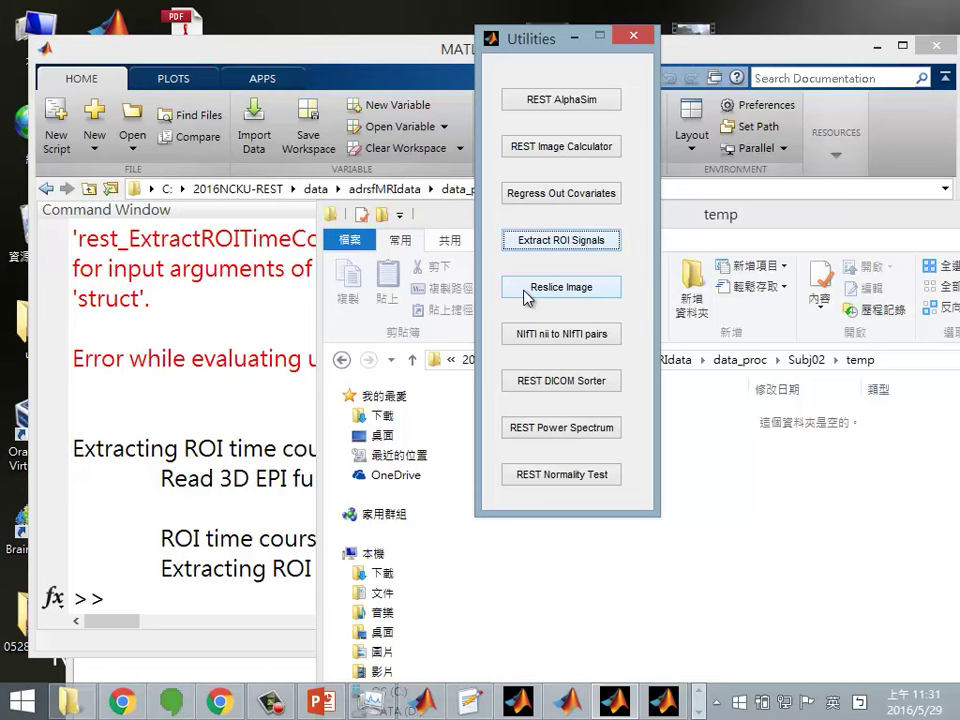
left_click(575, 195)
left_click_drag(520, 187, 314, 127)
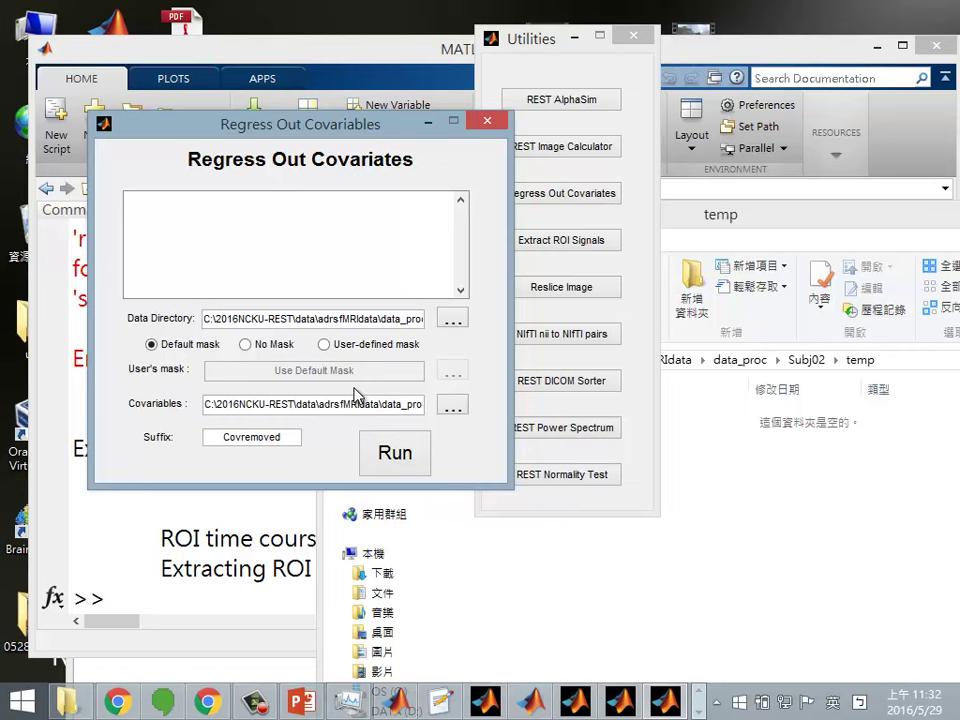
left_click(487, 120)
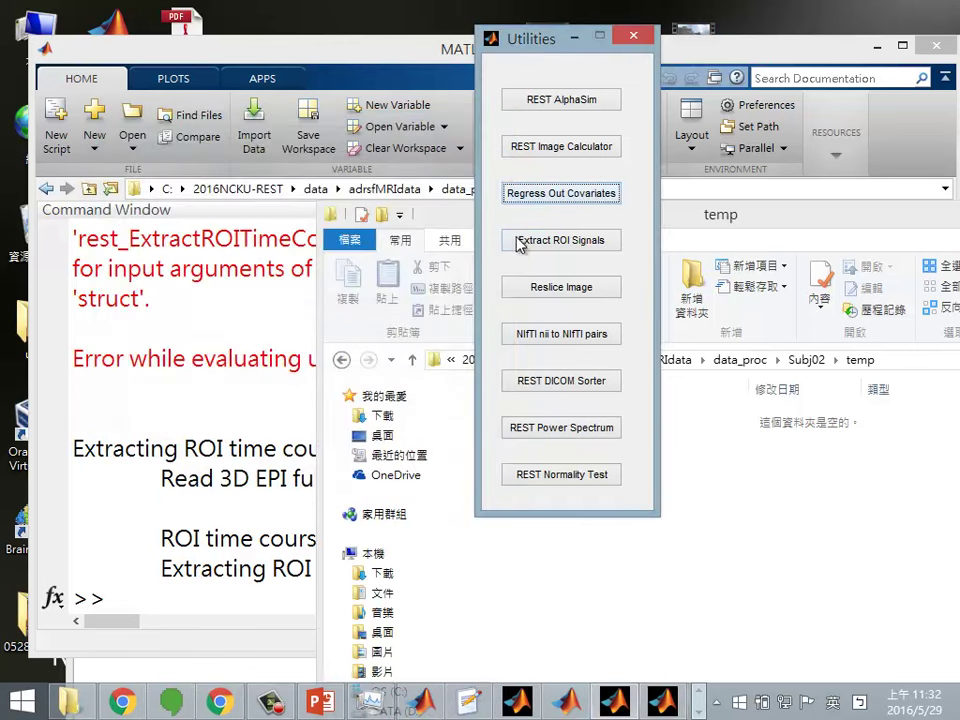